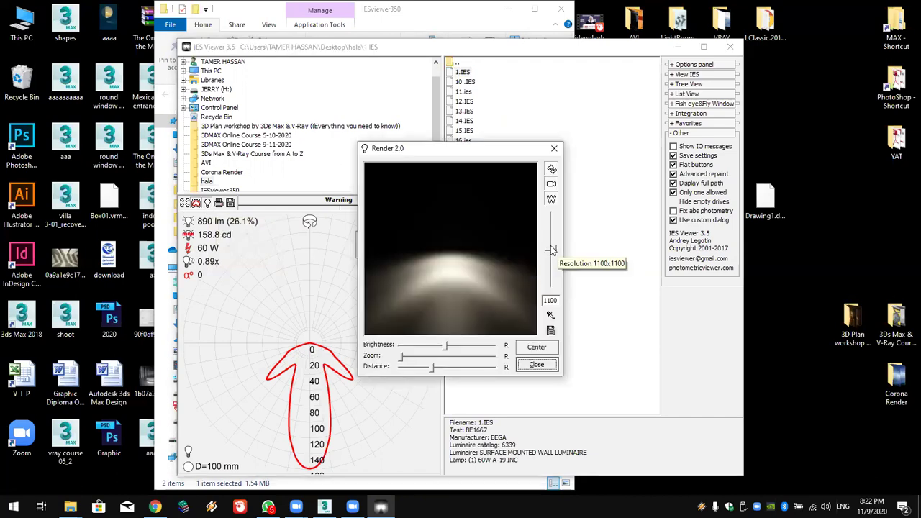
Set the render preview's resolution to 1000 and its distance to the minimum, then move the preview clear of the file list
left_click_drag(551, 250, 550, 236)
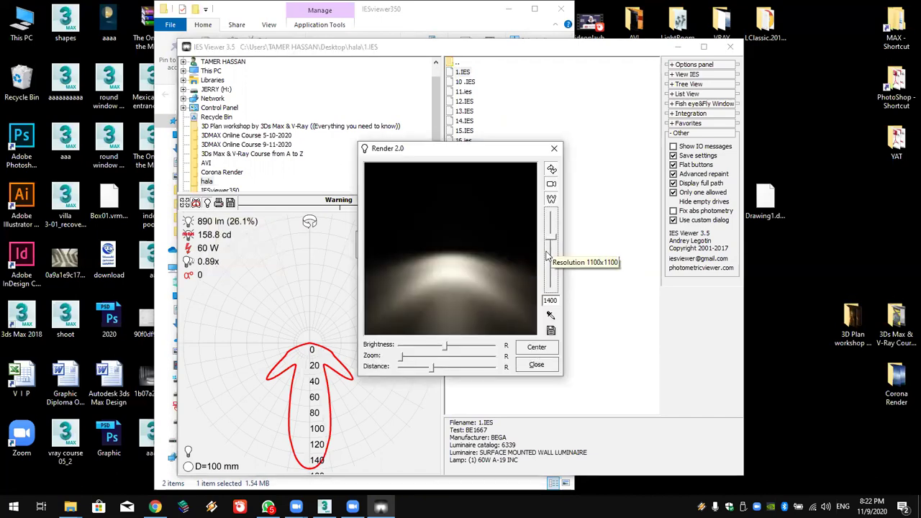
left_click(547, 256)
left_click_drag(452, 347, 495, 368)
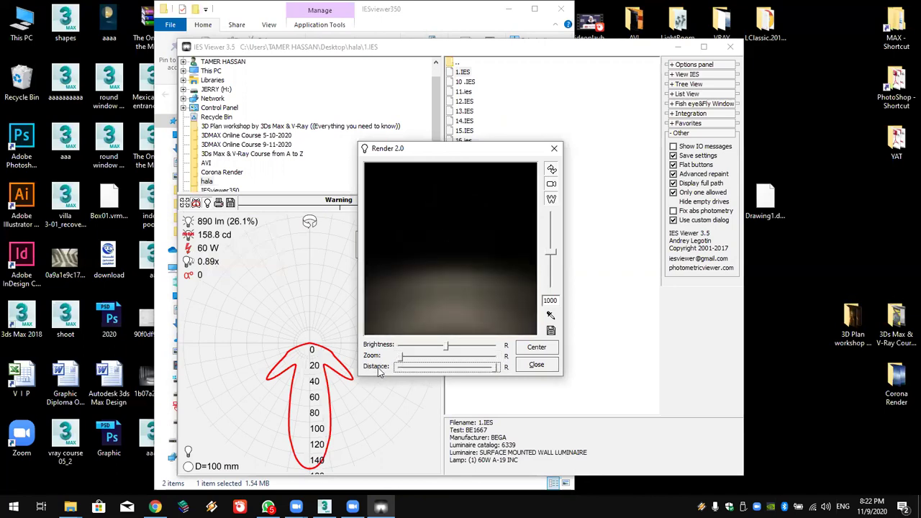
left_click_drag(380, 371, 381, 370)
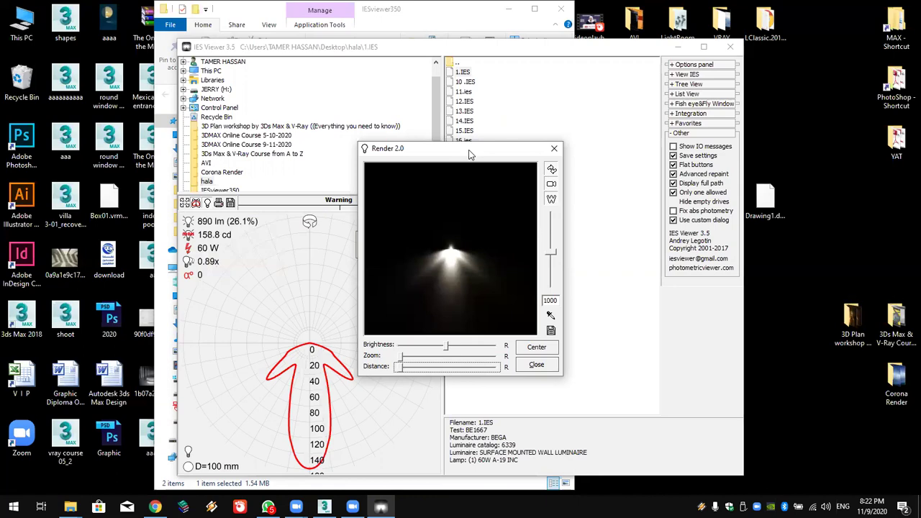
left_click(367, 268)
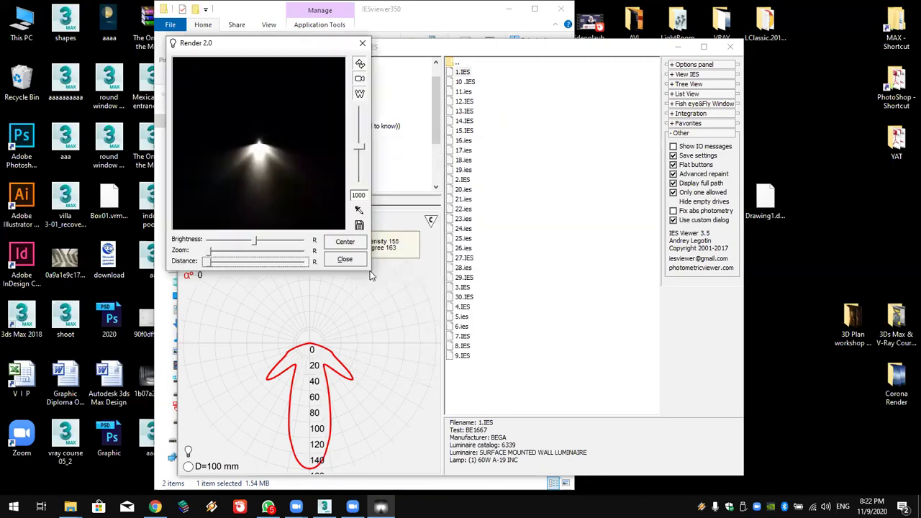
Preview the light distributions of the IES files, going from 10.IES down through the list and back up to 1.IES
left_click(464, 82)
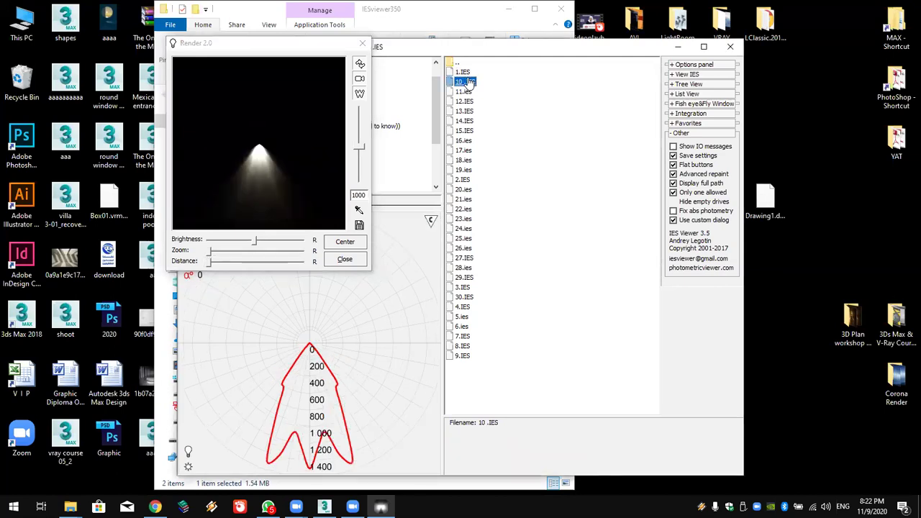
key("Down")
key("Down")
key("Down")
key("Down")
key("Down")
key("Down")
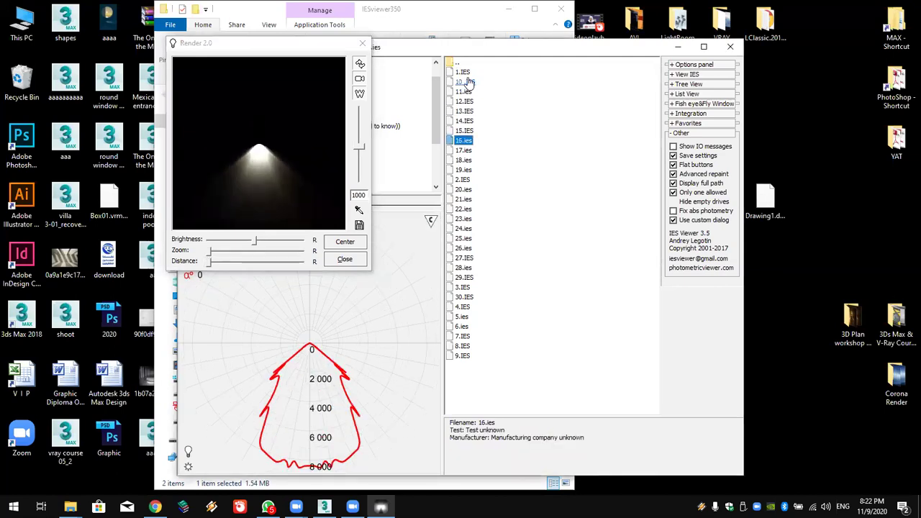
key("Down")
key("Down")
key("Down")
key("Down")
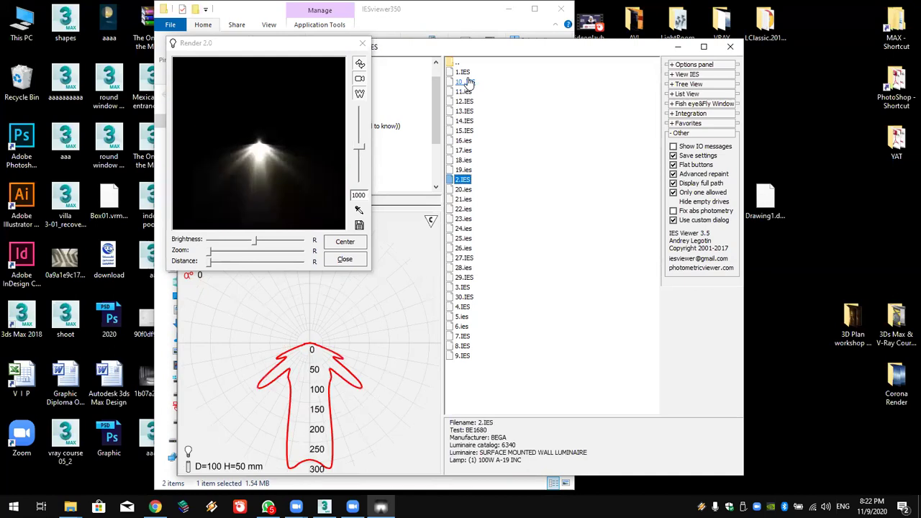
key("Down")
key("Down")
key("Down")
key("Down")
key("Down")
key("Down")
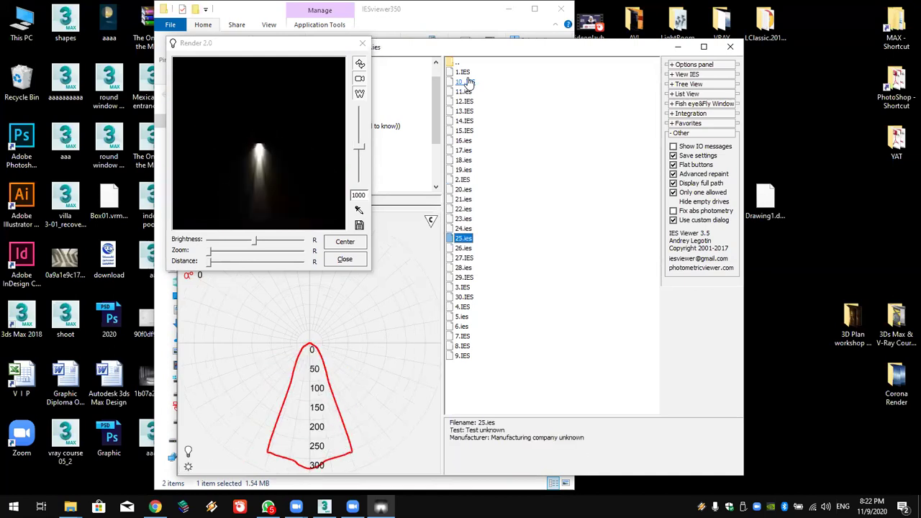
key("Down")
key("Down")
key("Down")
key("Down")
key("Down")
key("Down")
key("Down")
key("Down")
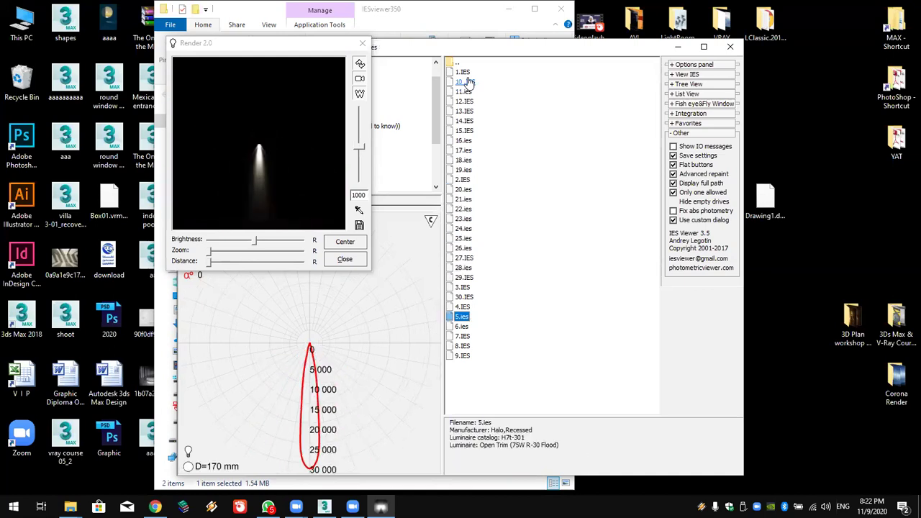
key("Down")
key("Down")
key("Down")
key("Down")
key("Up")
key("Up")
key("Up")
key("Up")
key("Up")
key("Up")
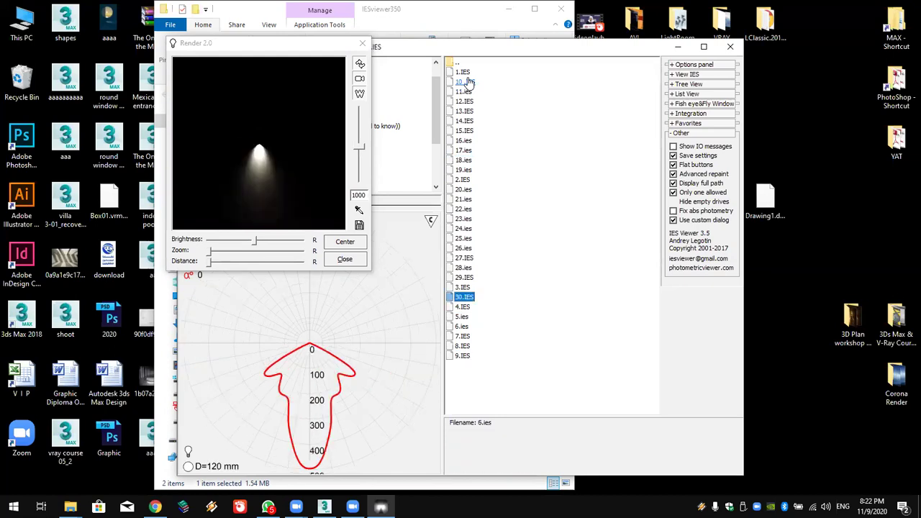
key("Up")
key("Up")
key("Up")
key("Up")
key("Up")
key("Up")
key("Up")
key("Up")
key("Up")
key("Up")
key("Up")
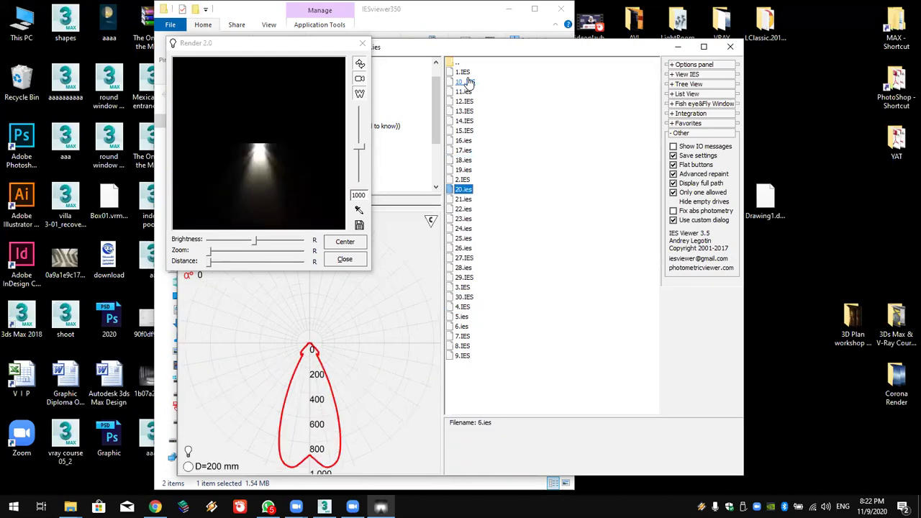
key("Up")
key("Up")
key("Up")
key("Up")
key("Up")
key("Up")
key("Up")
key("Up")
key("Up")
key("Up")
key("Up")
key("Up")
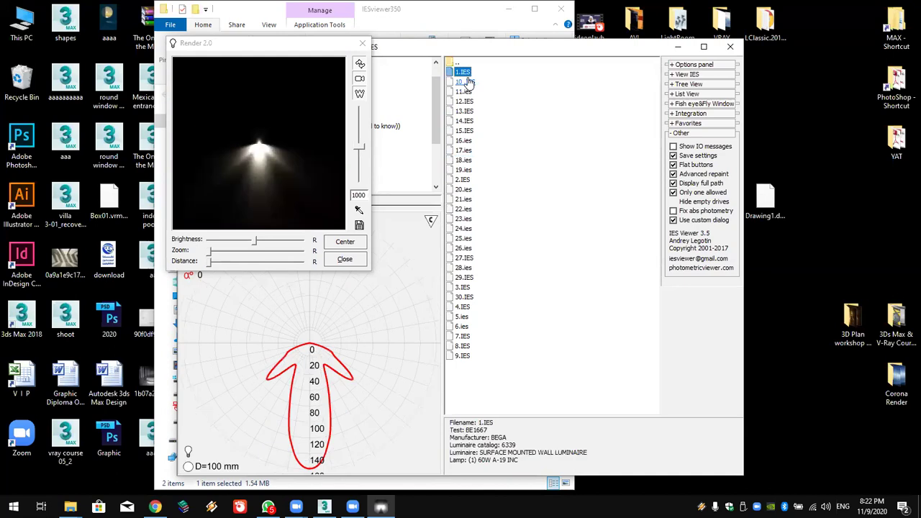
Close the render preview, the IES viewer and the IESviewer350 folder window
left_click(360, 44)
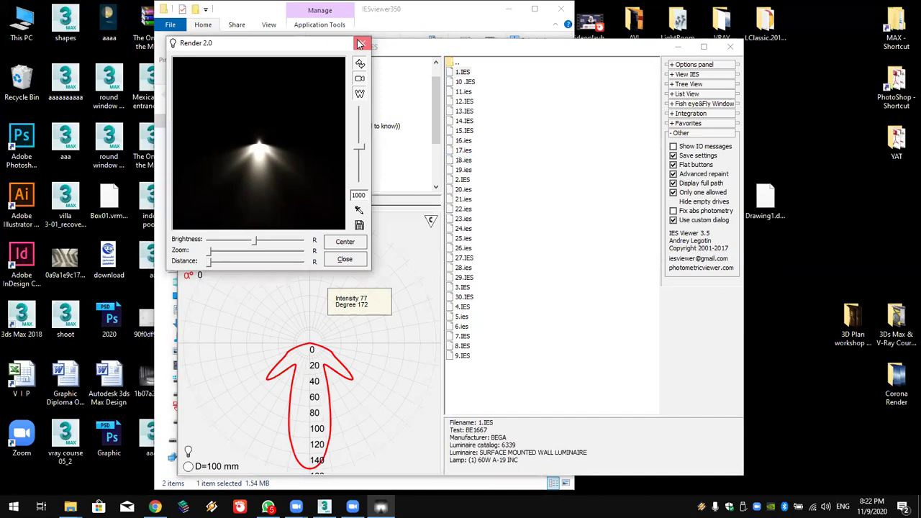
left_click(361, 44)
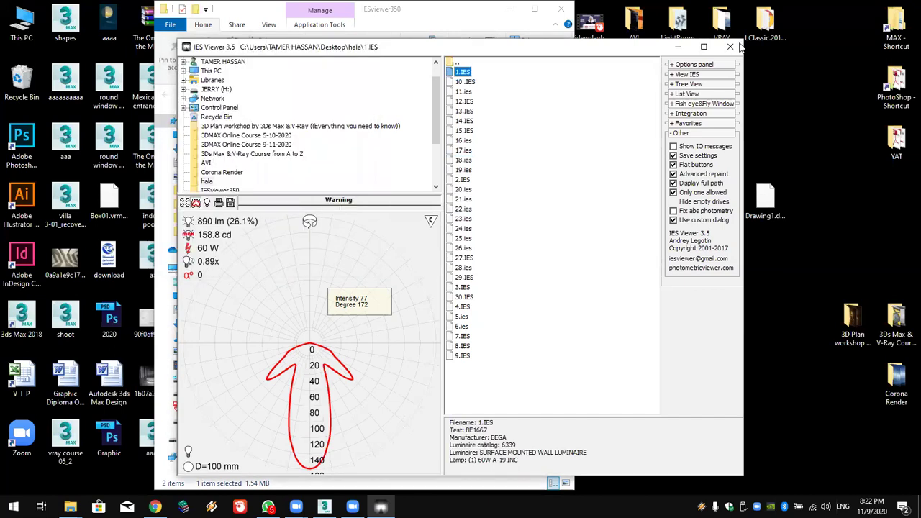
left_click(731, 47)
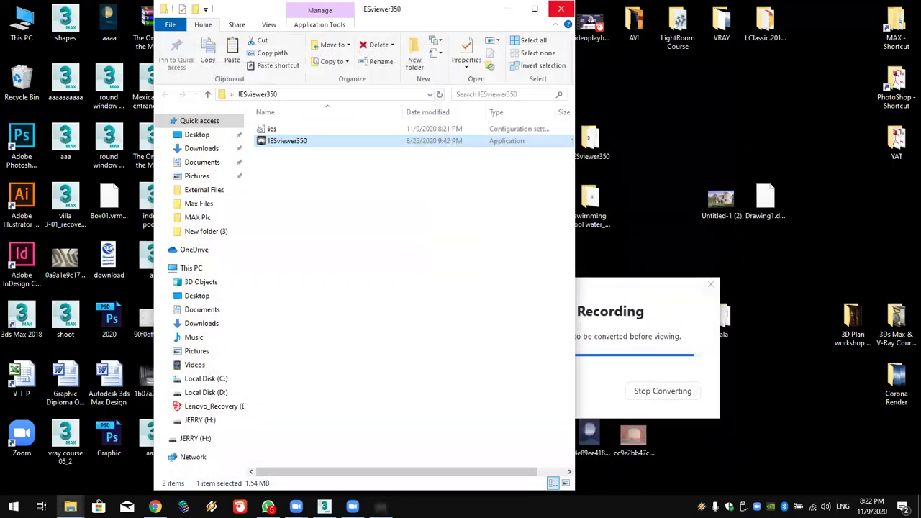
left_click(561, 9)
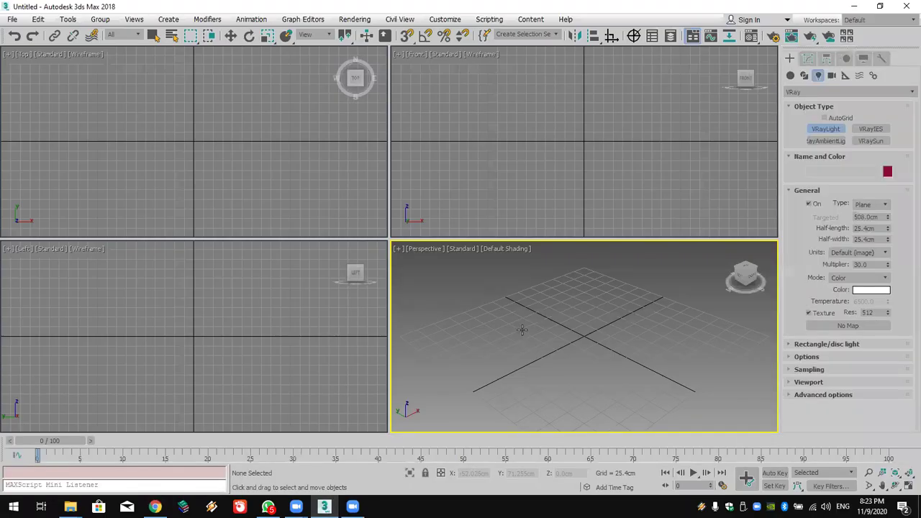
Leave V-Ray light creation in 3ds Max and open the recent scene studio 01_2012.max without saving the current one
right_click(522, 331)
left_click(295, 174)
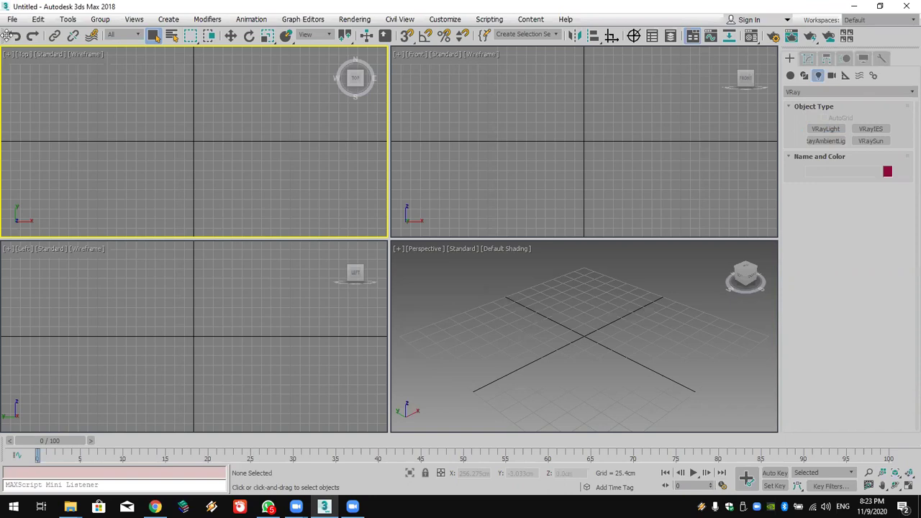
key("alt+f")
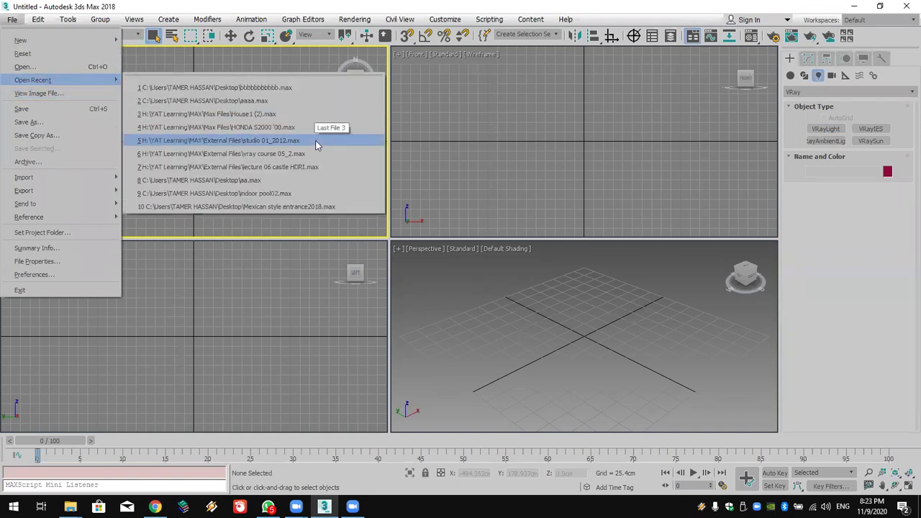
left_click(316, 141)
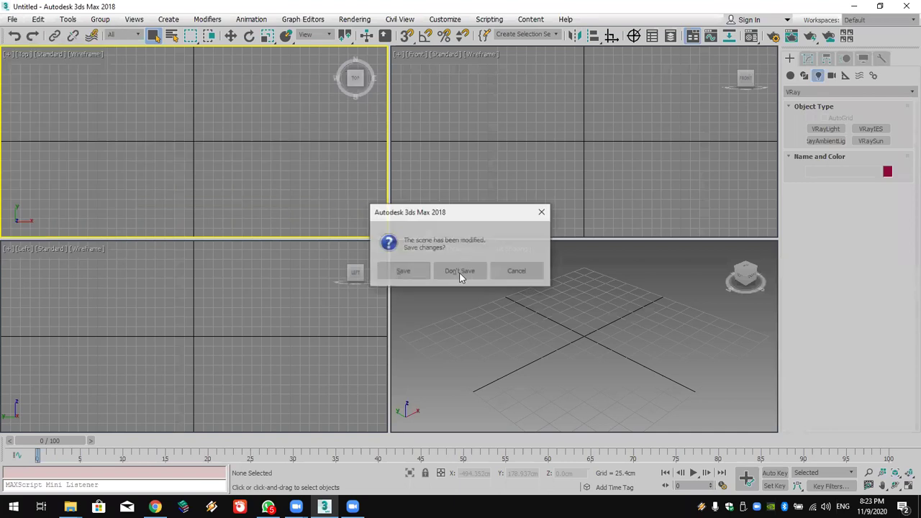
left_click(460, 272)
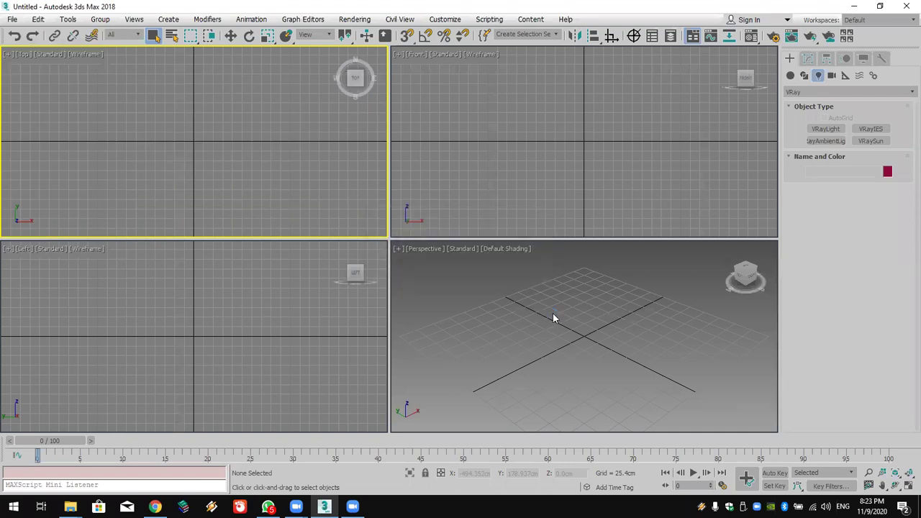
Delete the row of spherical V-Ray lights and the pink ring from the studio scene
left_click(458, 346)
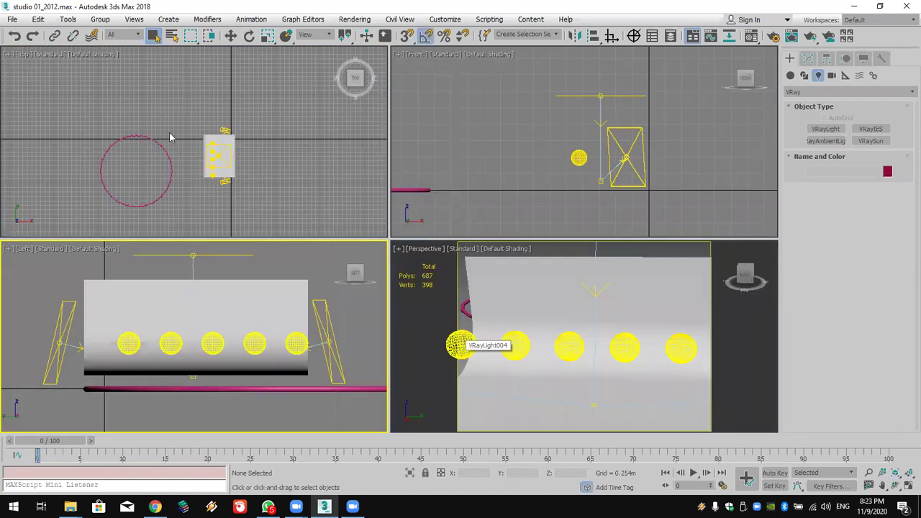
left_click_drag(588, 136, 569, 176)
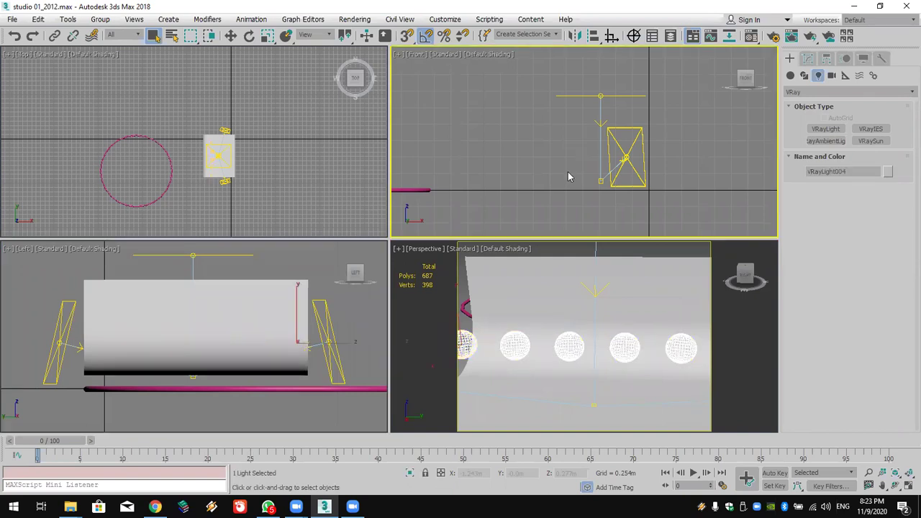
key("Delete")
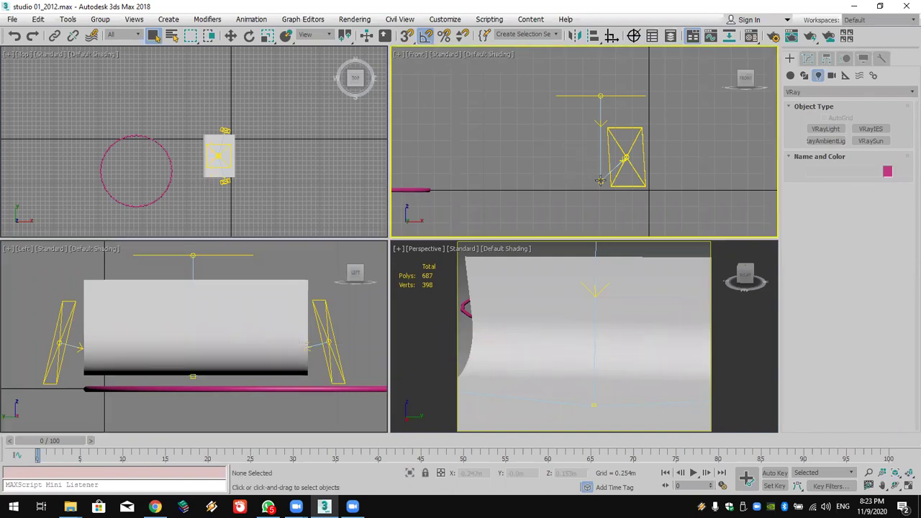
left_click(790, 76)
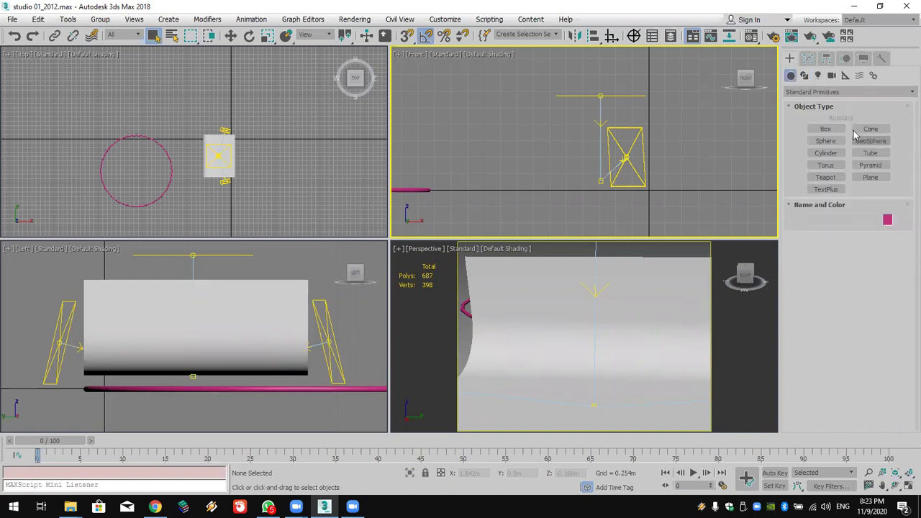
left_click(416, 224)
key("Delete")
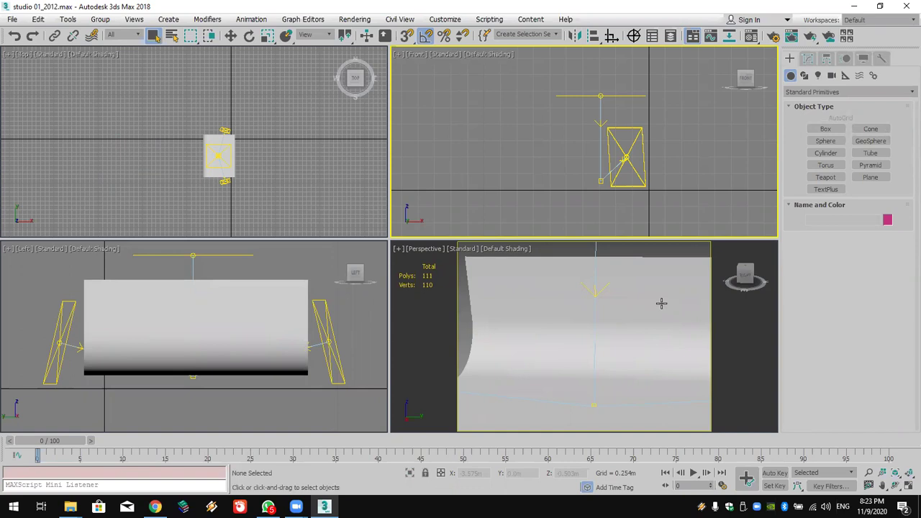
Switch the Top and Left viewports to wireframe display
scroll(661, 303, "down", 2)
left_click(868, 486)
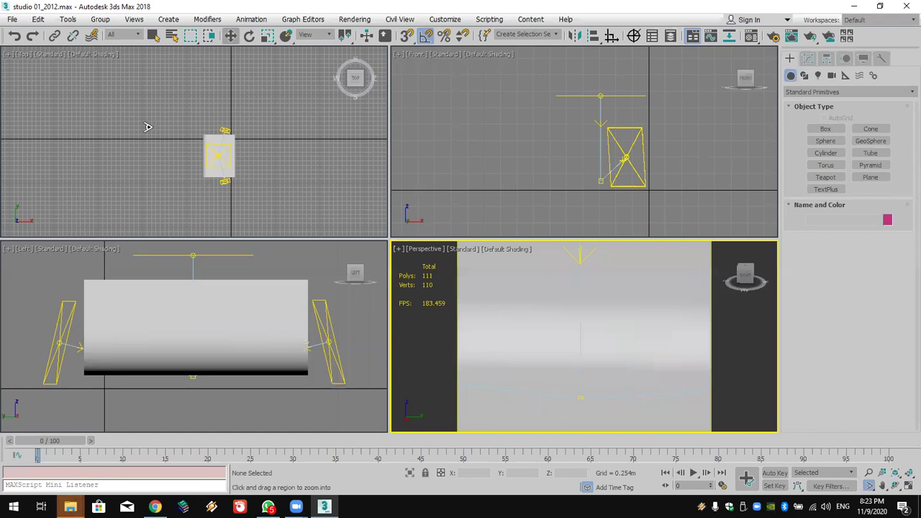
left_click_drag(230, 179, 189, 164)
scroll(189, 164, "up", 2)
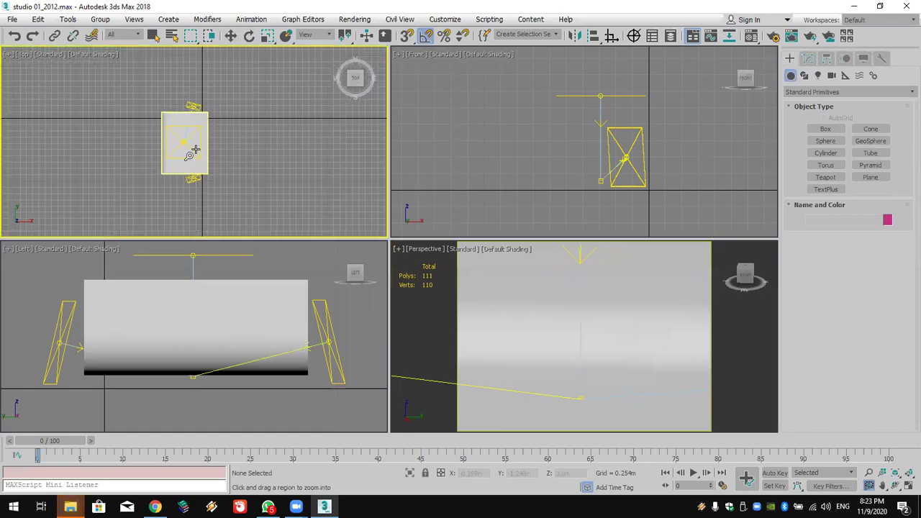
left_click(89, 54)
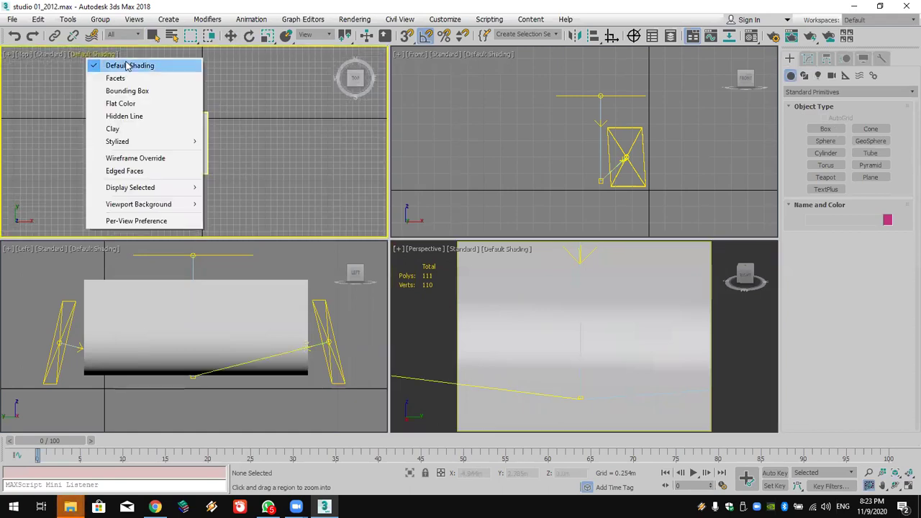
left_click(151, 158)
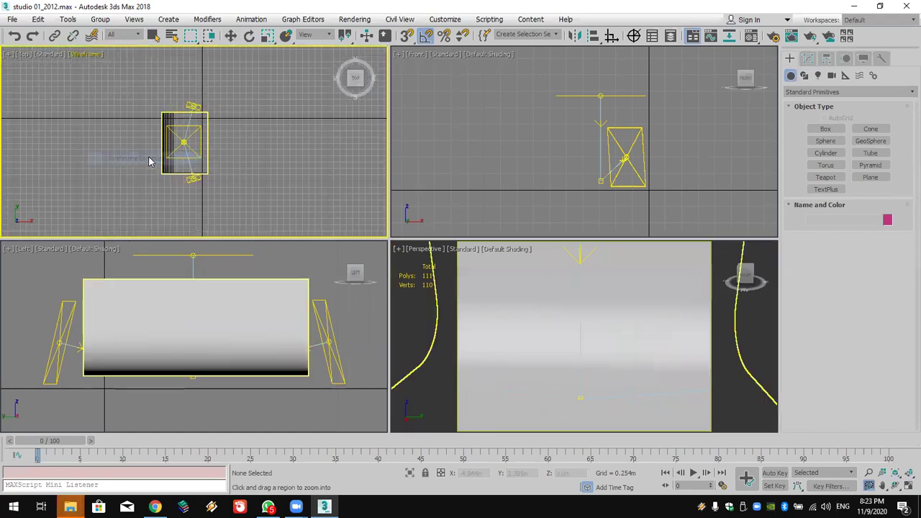
left_click(106, 249)
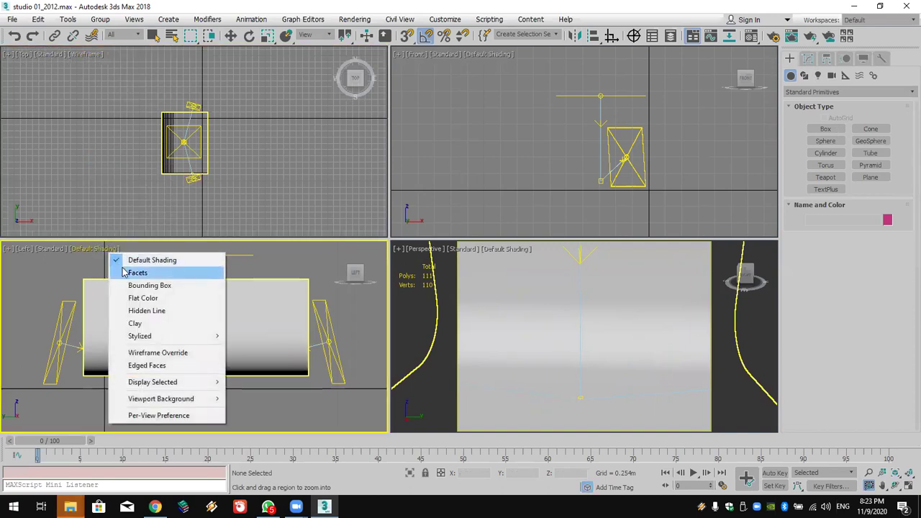
left_click(162, 352)
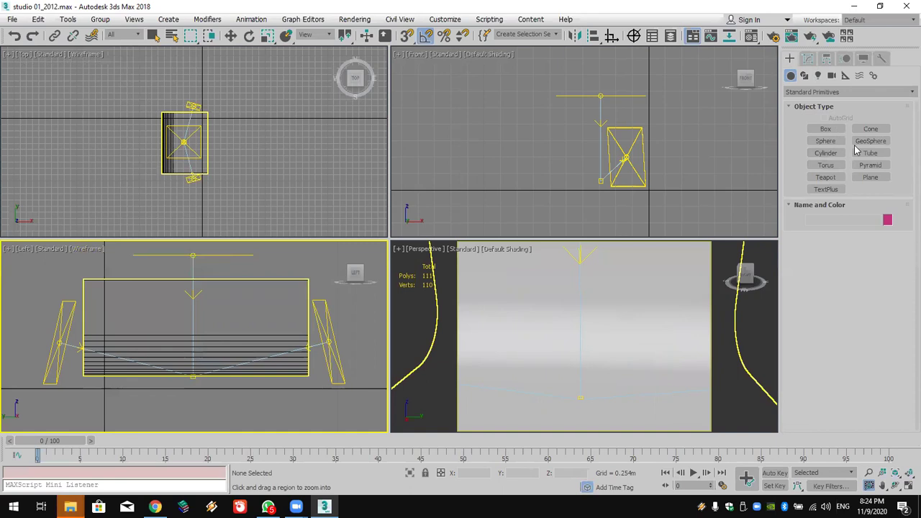
left_click(829, 153)
left_click(518, 386)
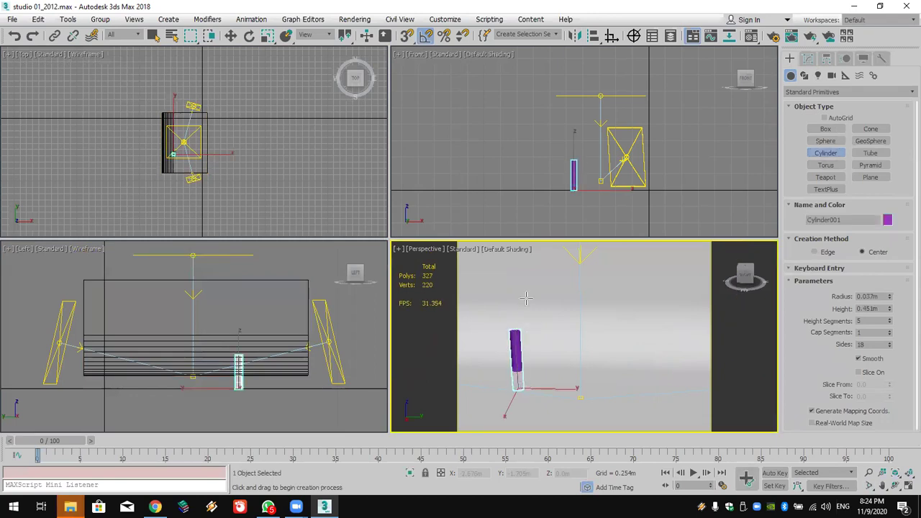
left_click(522, 250)
right_click(522, 250)
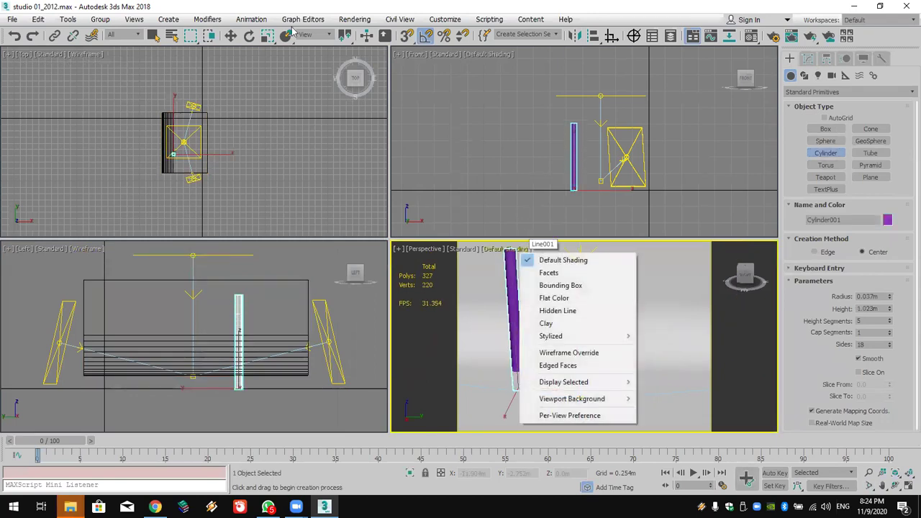
left_click(232, 37)
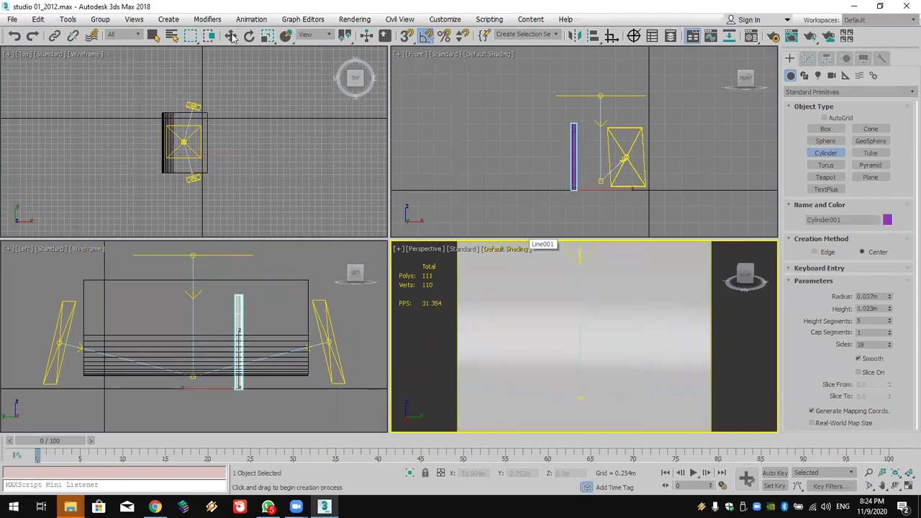
left_click(496, 364)
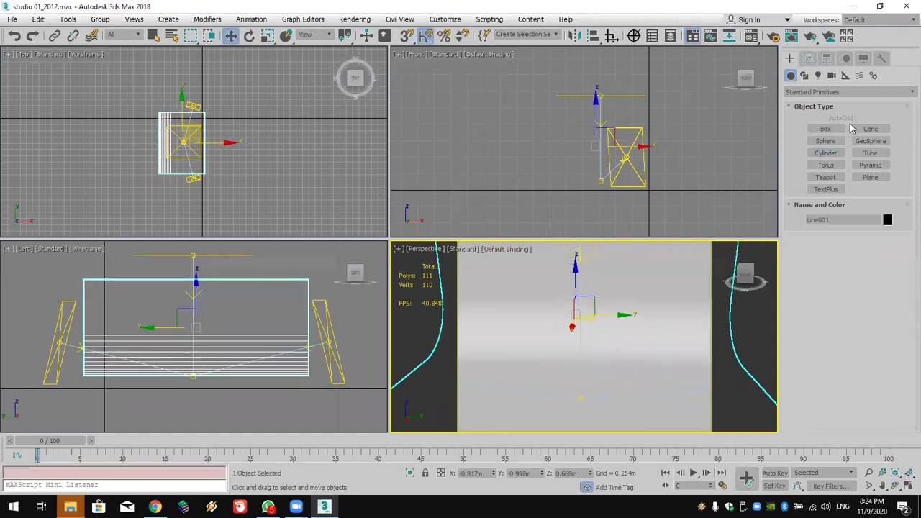
Create a thin upright cylinder on the studio floor, about 0.034 m in radius and about 0.961 m high
left_click(825, 152)
scroll(198, 155, "up", 5)
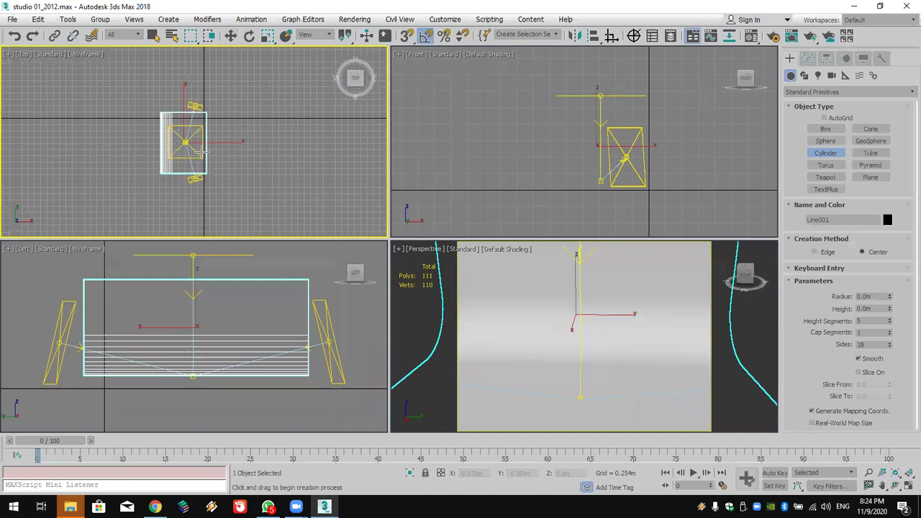
left_click_drag(107, 134, 104, 132)
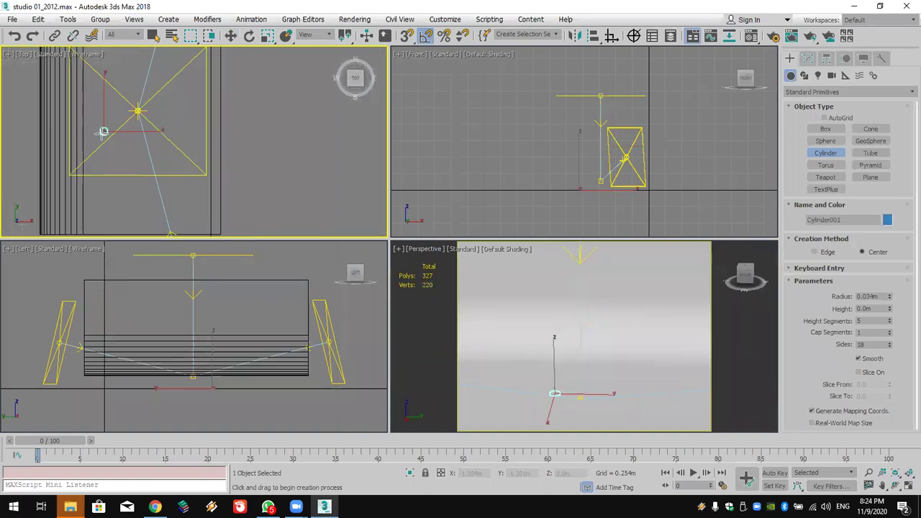
left_click(88, 43)
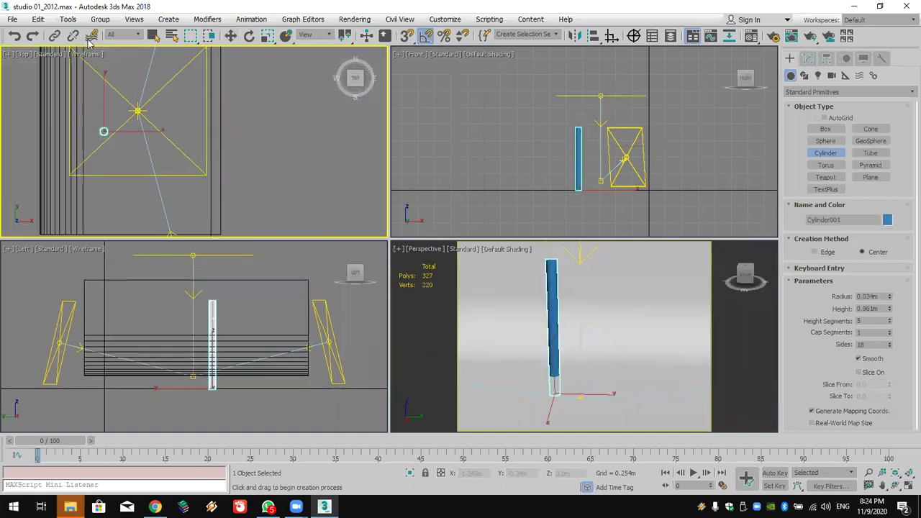
Clone the cylinder along the Y axis as three evenly spaced copies and select the endmost copy
left_click(231, 36)
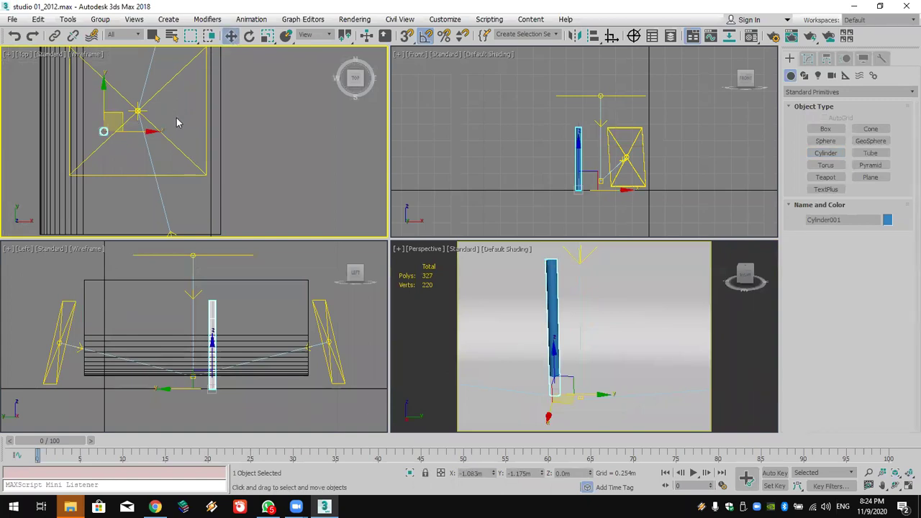
left_click_drag(103, 104, 102, 78, "shift")
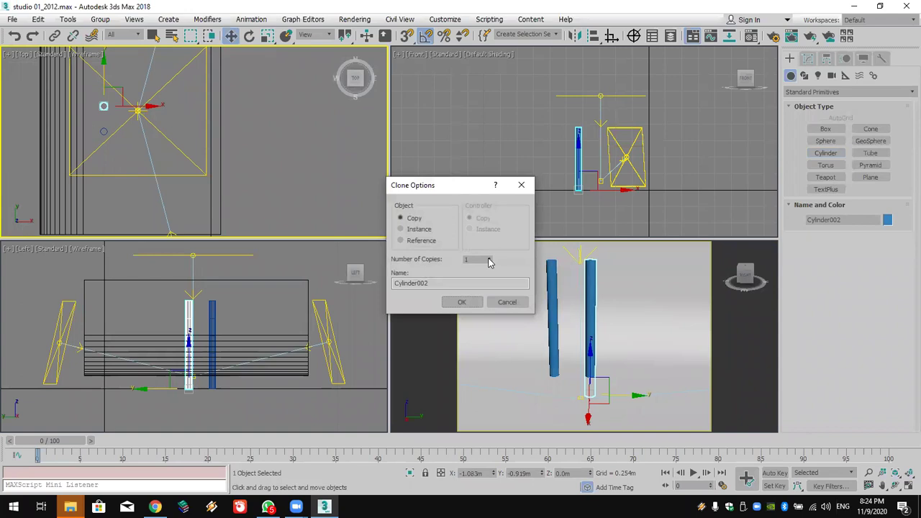
left_click(489, 259)
left_click(461, 302)
middle_click_drag(604, 319, 538, 319)
right_click(538, 319)
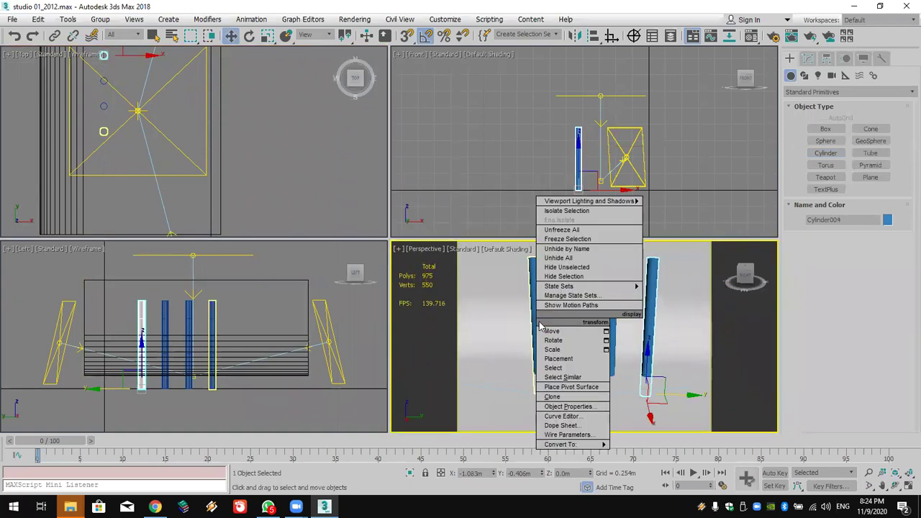
left_click(503, 172)
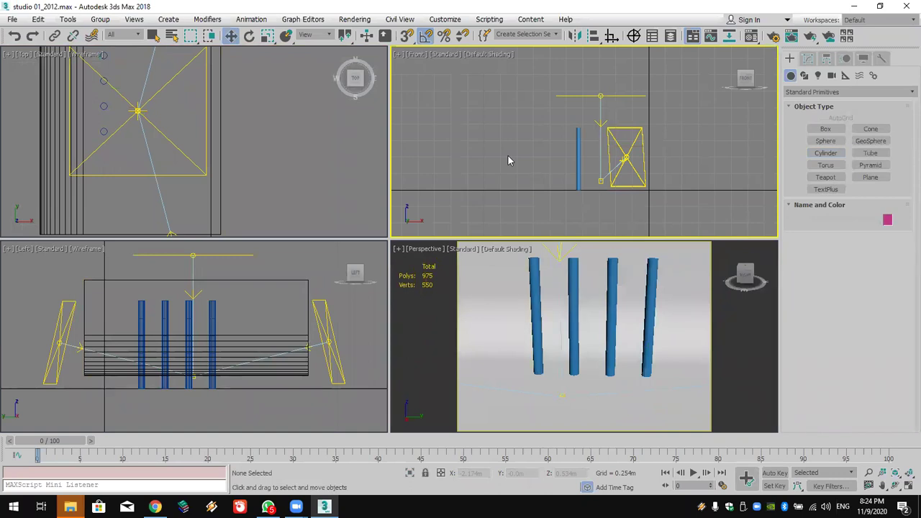
right_click(562, 191)
left_click(655, 275)
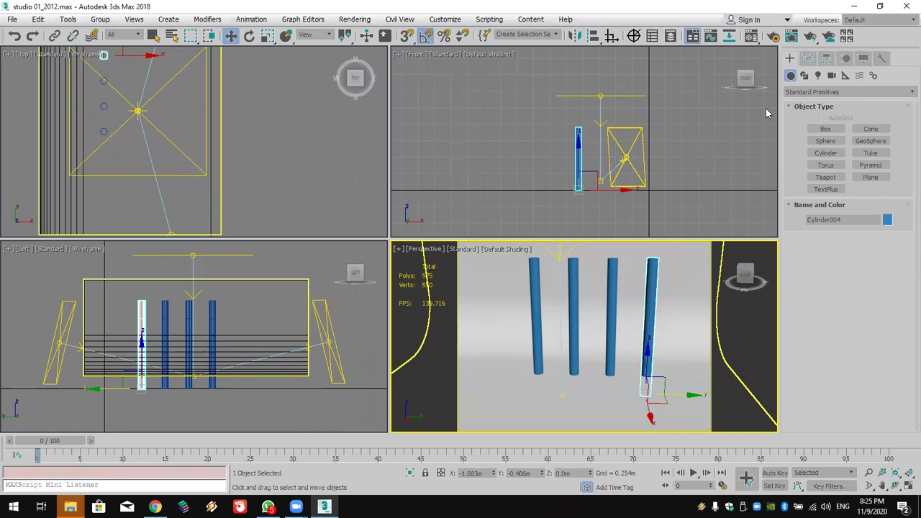
left_click(818, 76)
scroll(827, 90, "down", 2)
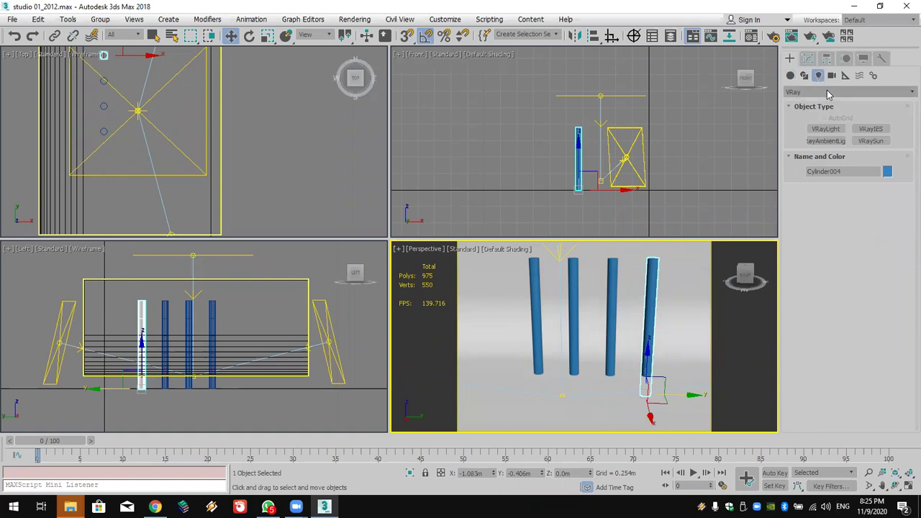
left_click(825, 128)
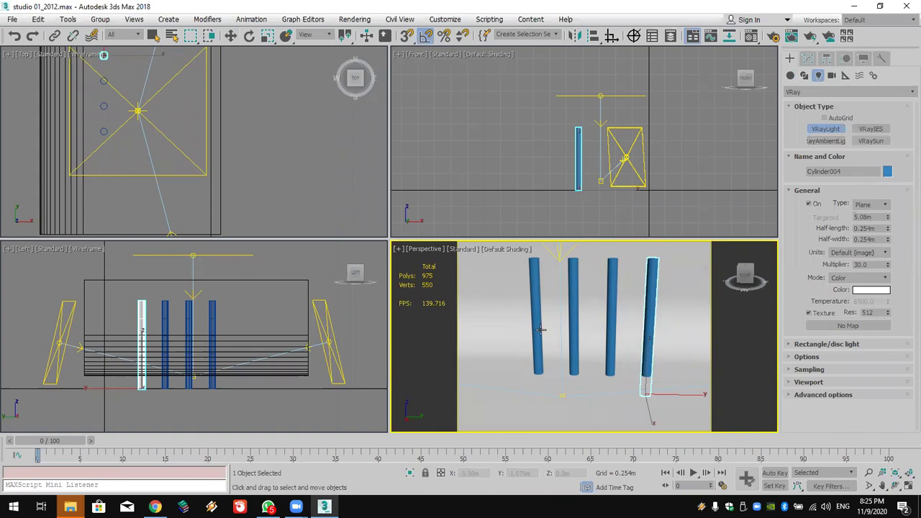
right_click(634, 352)
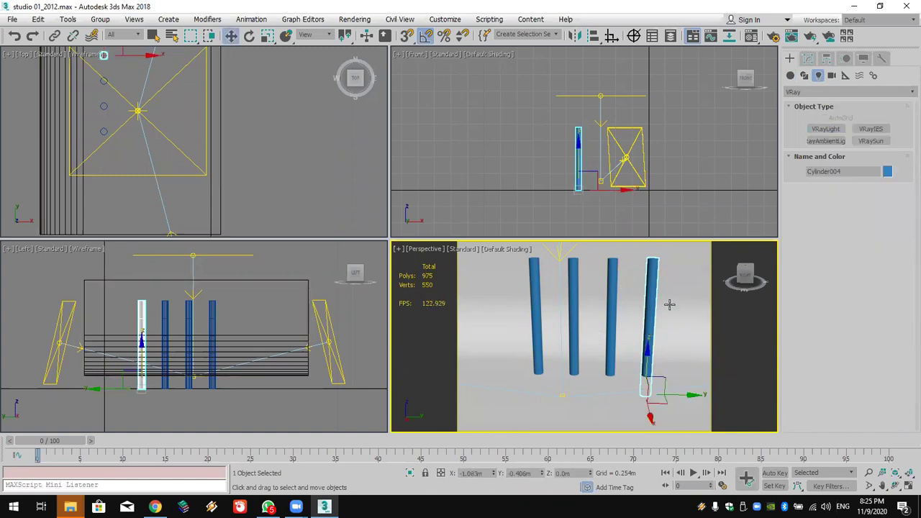
Add an Edit Poly modifier to the selected end cylinder
left_click(806, 61)
left_click(818, 92)
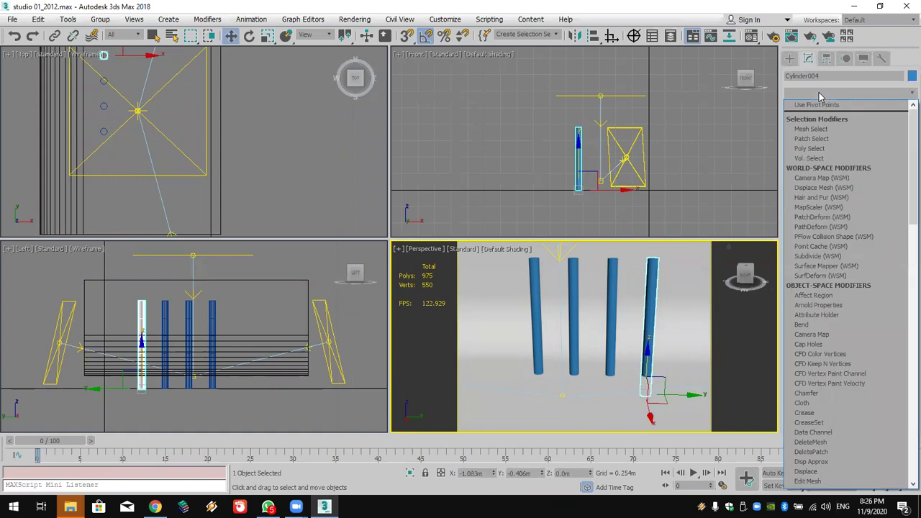
key("e")
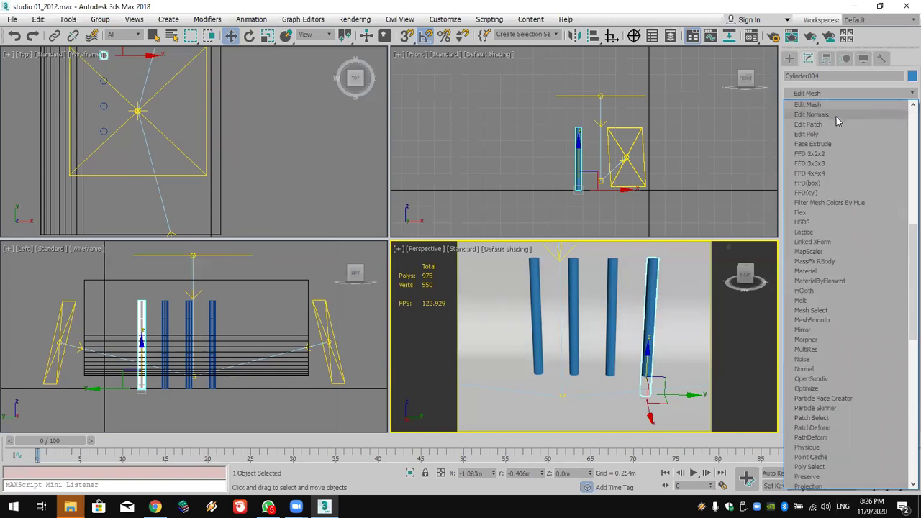
left_click(844, 134)
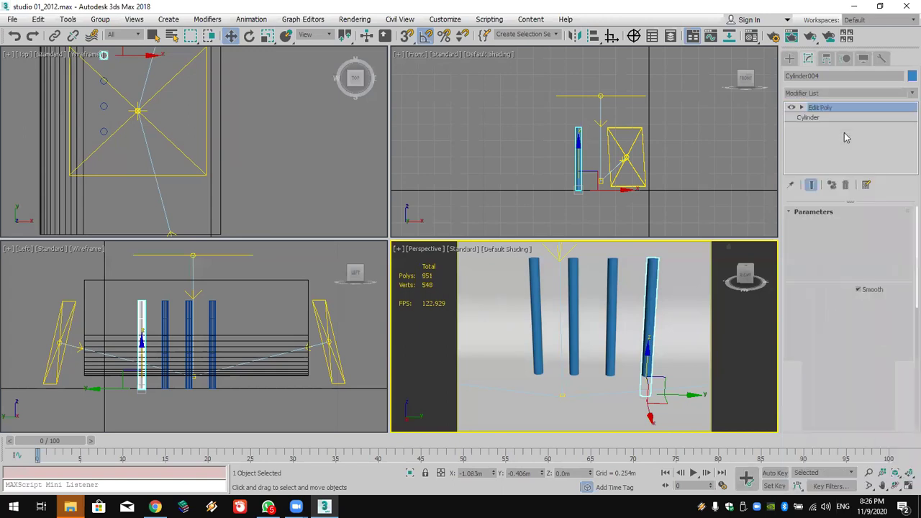
Attach the other three cylinders to the end cylinder to make them a single object
scroll(804, 346, "down", 5)
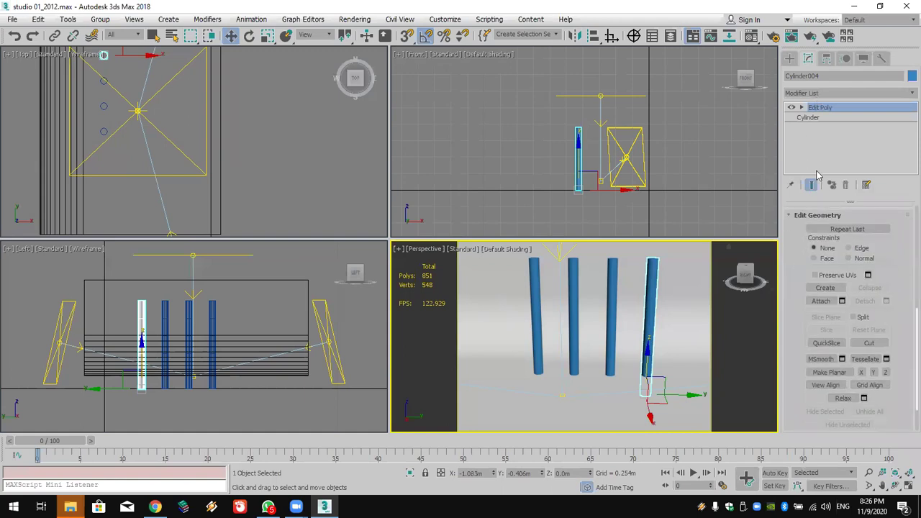
left_click(822, 301)
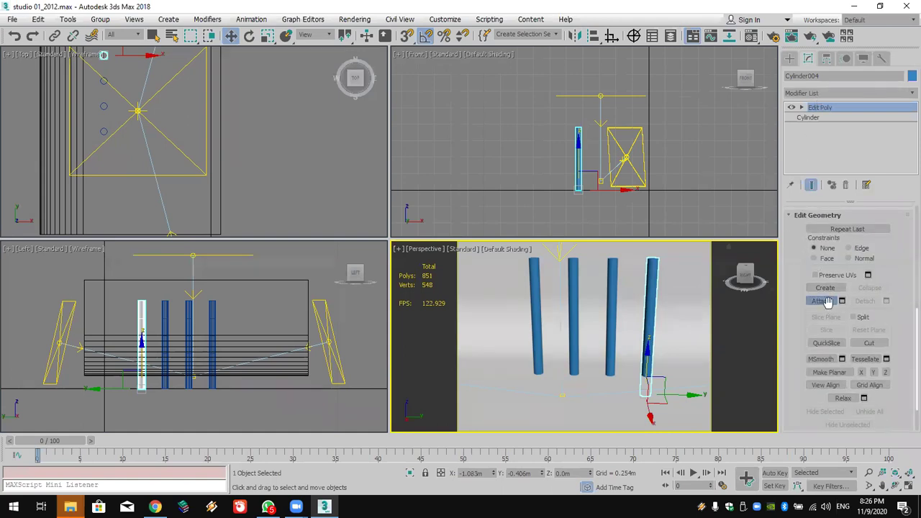
left_click(611, 286)
left_click(575, 290)
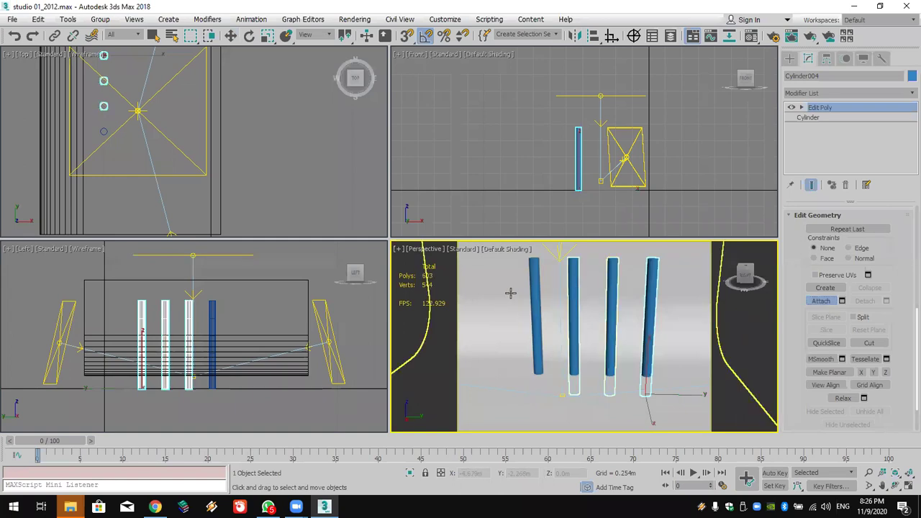
left_click(533, 287)
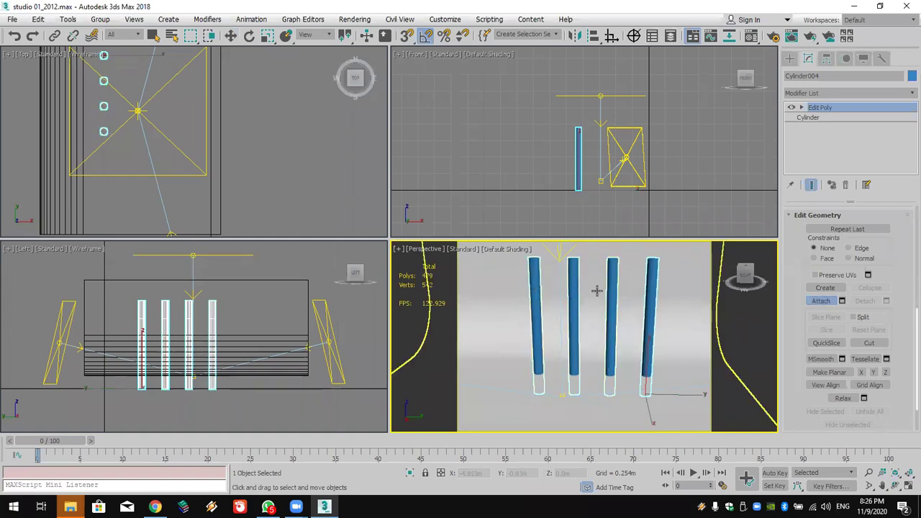
left_click(664, 217)
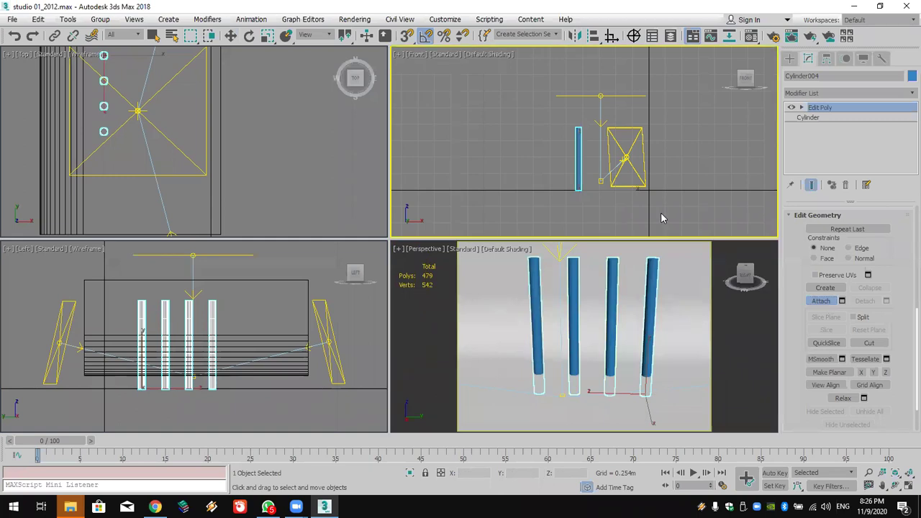
Create a Mesh-type VRayLight on the floor in front of the cylinders in the Perspective view
left_click(790, 58)
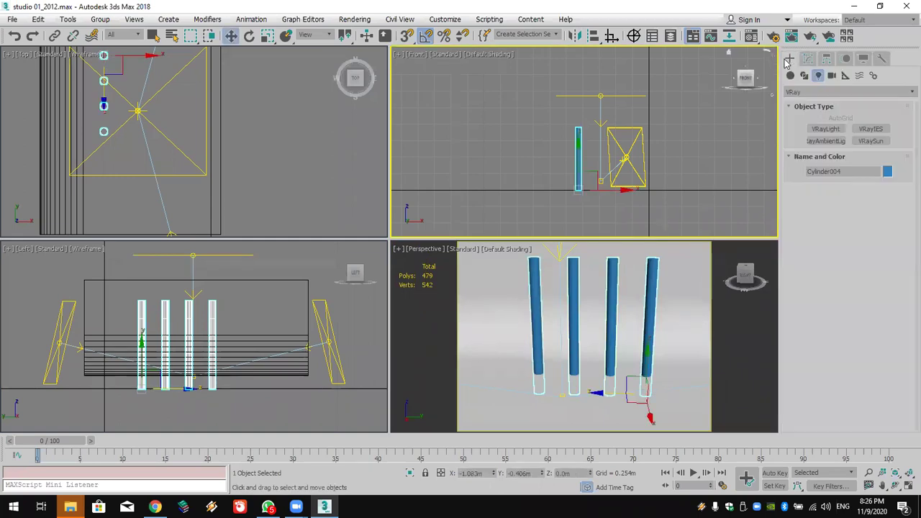
left_click(818, 94)
left_click(827, 127)
left_click(835, 130)
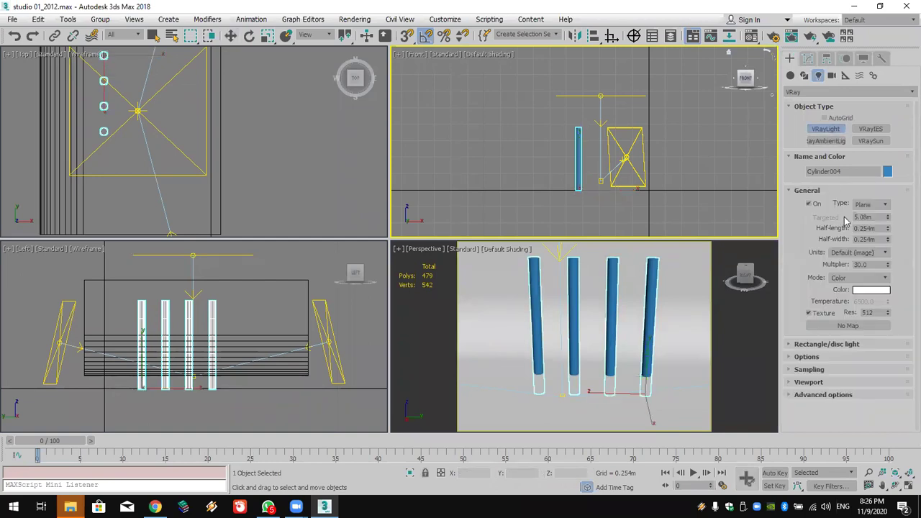
left_click(866, 206)
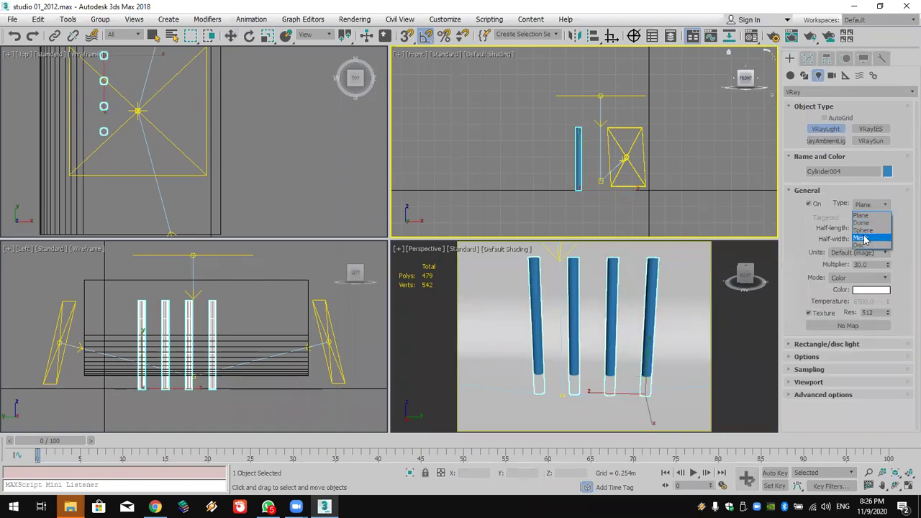
left_click(862, 238)
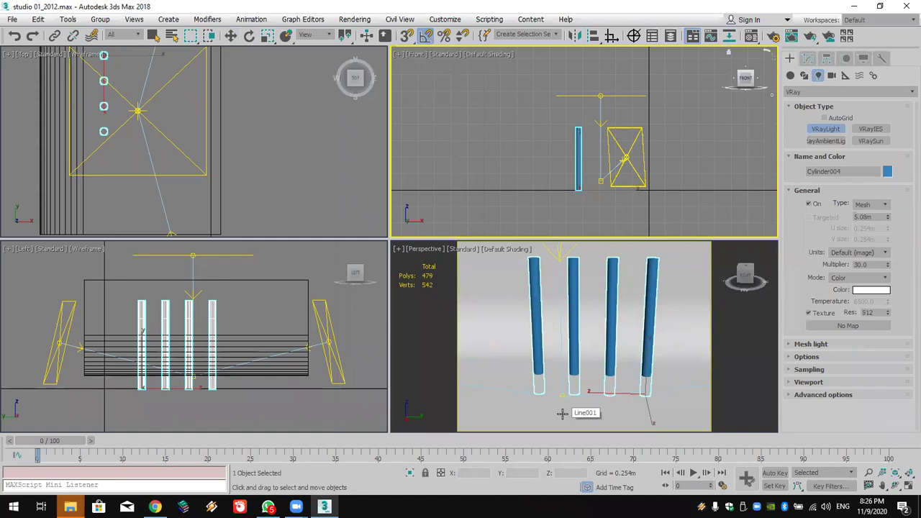
left_click(562, 413)
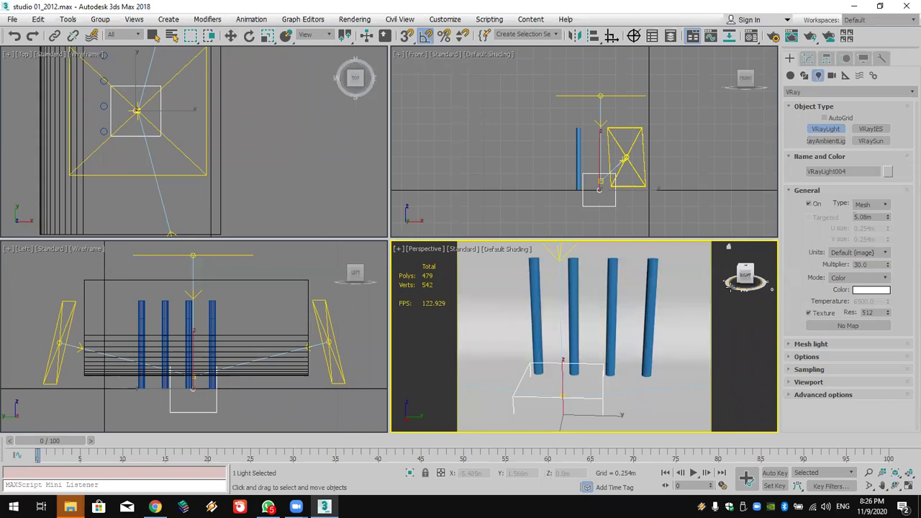
Assign the attached cylinders as the light's mesh with Pick mesh, replacing the mesh with the light
left_click(807, 59)
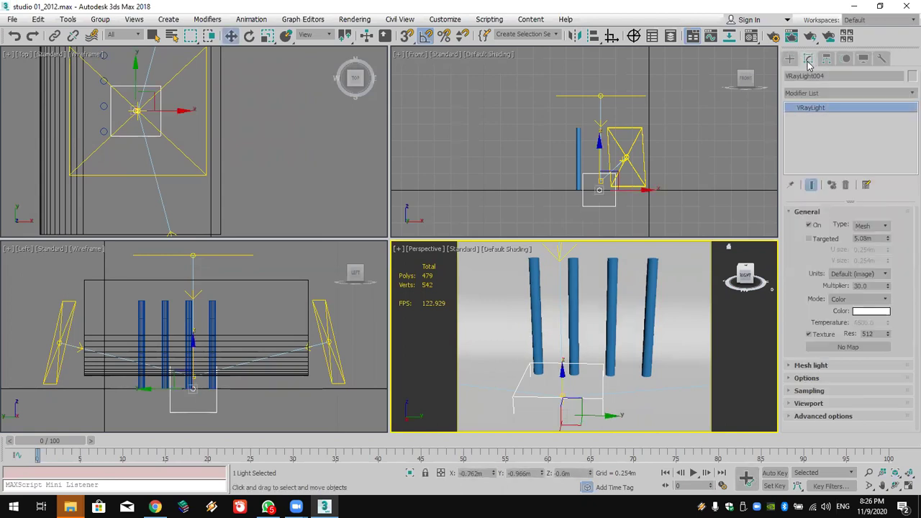
left_click(868, 368)
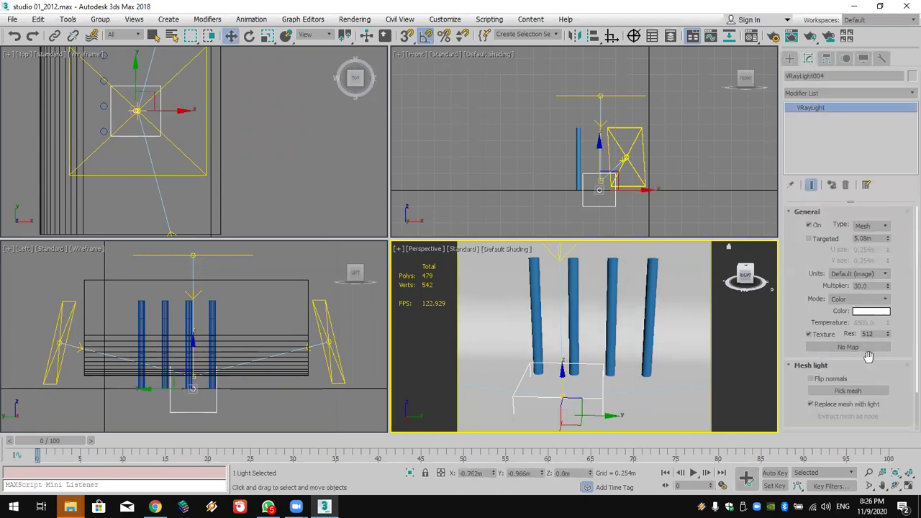
left_click(867, 392)
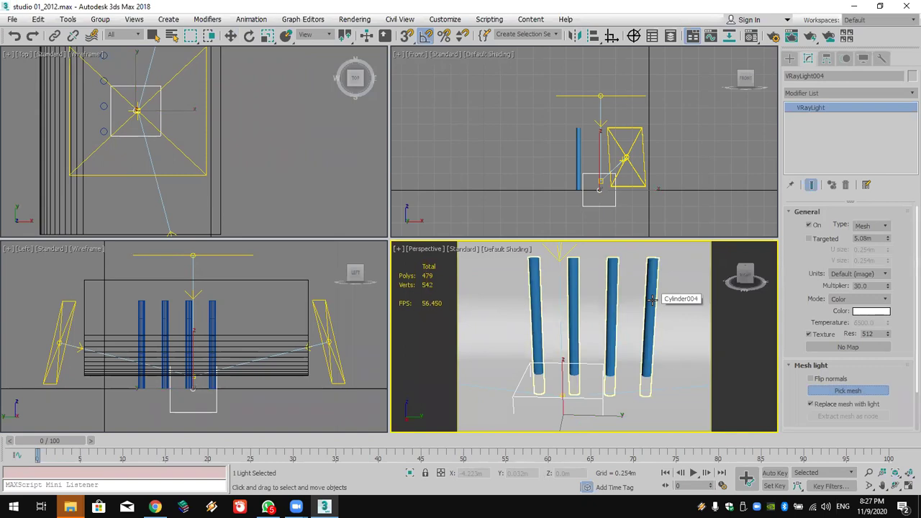
left_click(651, 300)
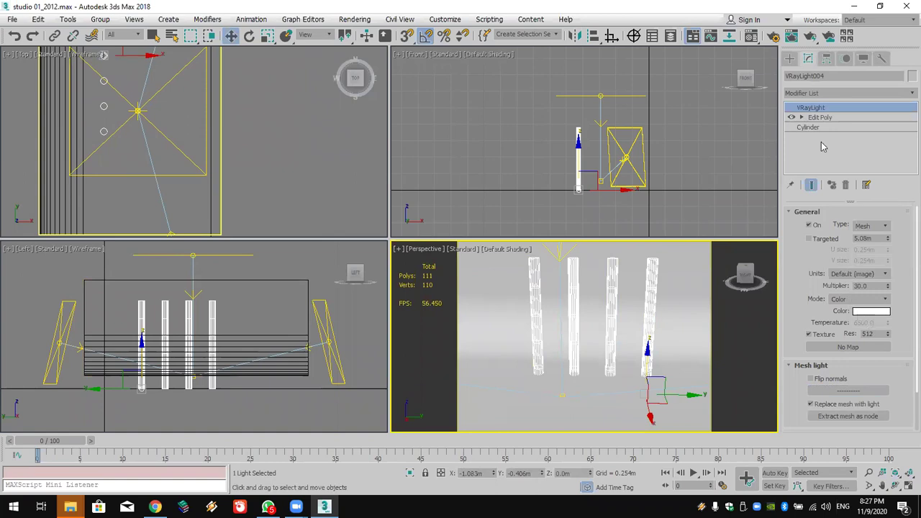
Render the Perspective view to preview the mesh light, cancel during the calculation and close the frame buffer
left_click(811, 38)
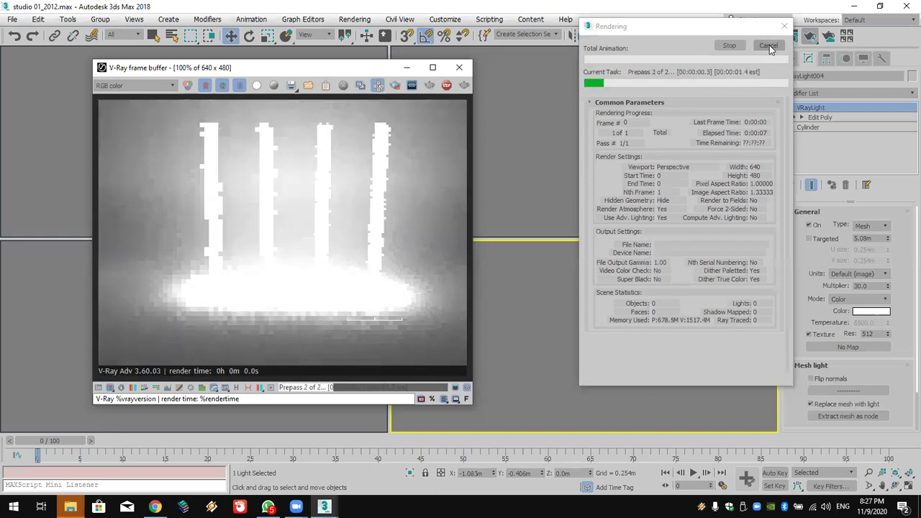
left_click(769, 46)
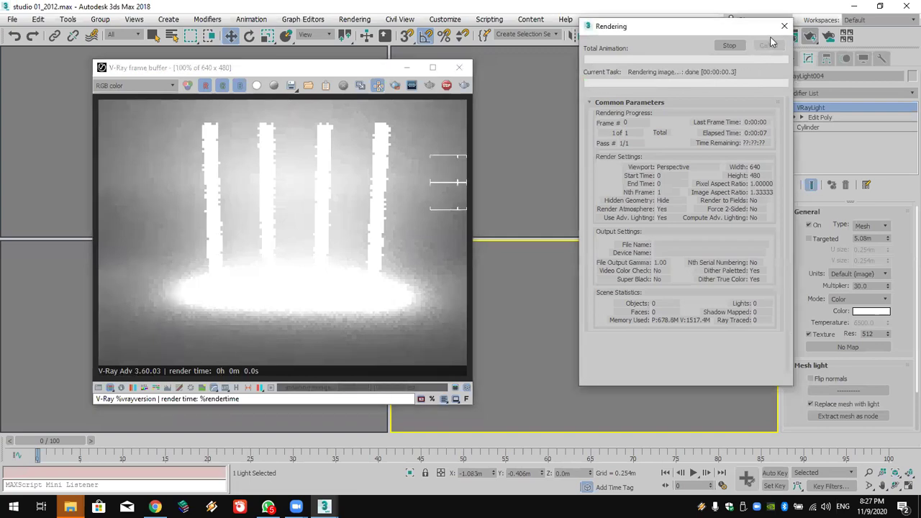
left_click(460, 67)
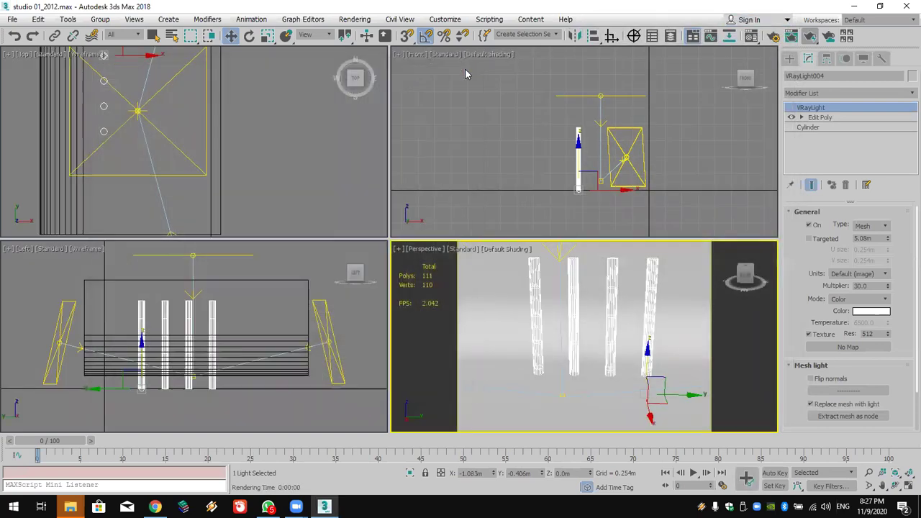
Delete the backdrop's tall back-wall polygon at Polygon level in the Left view
left_click(535, 267)
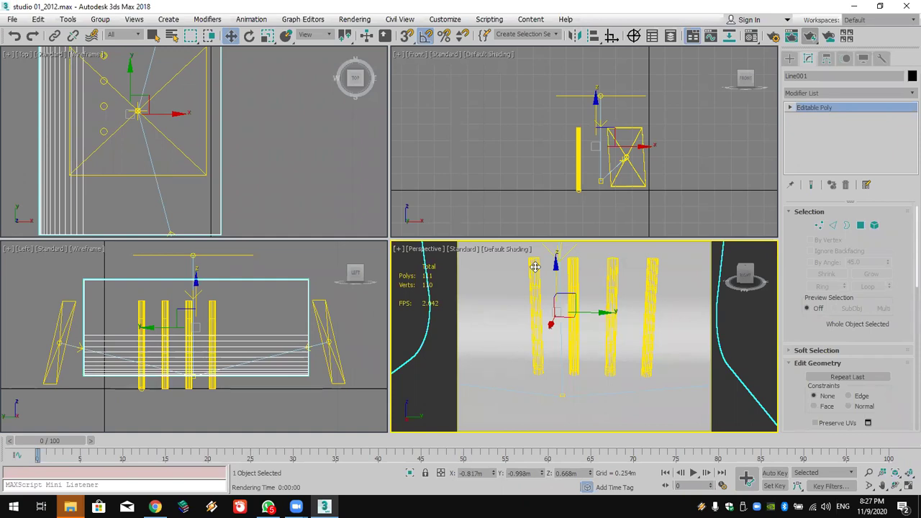
left_click(790, 107)
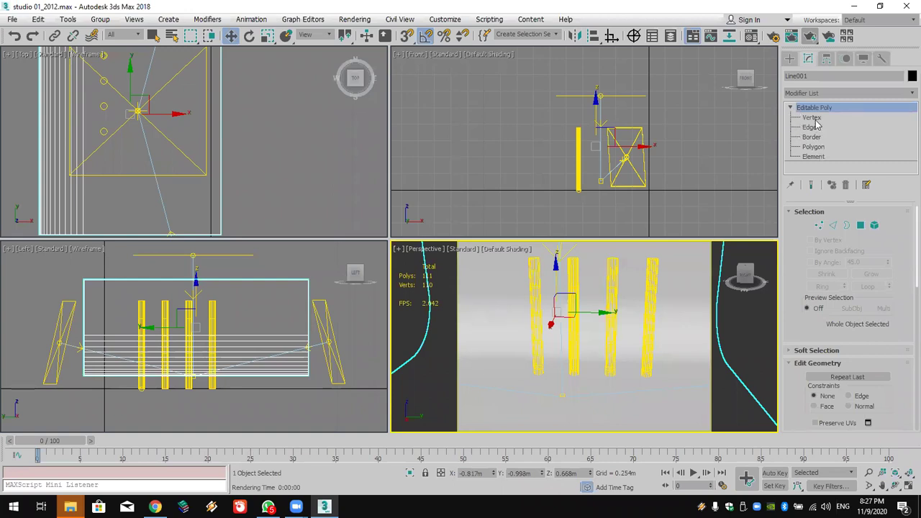
left_click(814, 147)
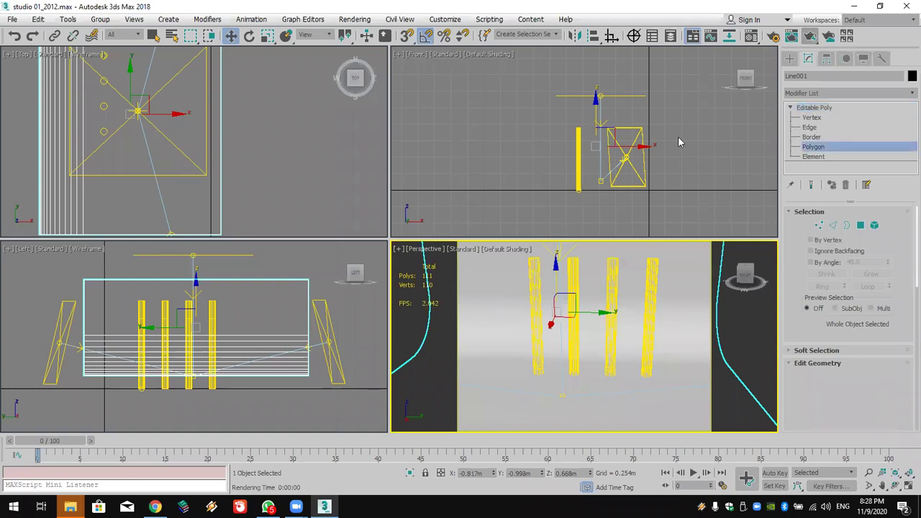
left_click(223, 317)
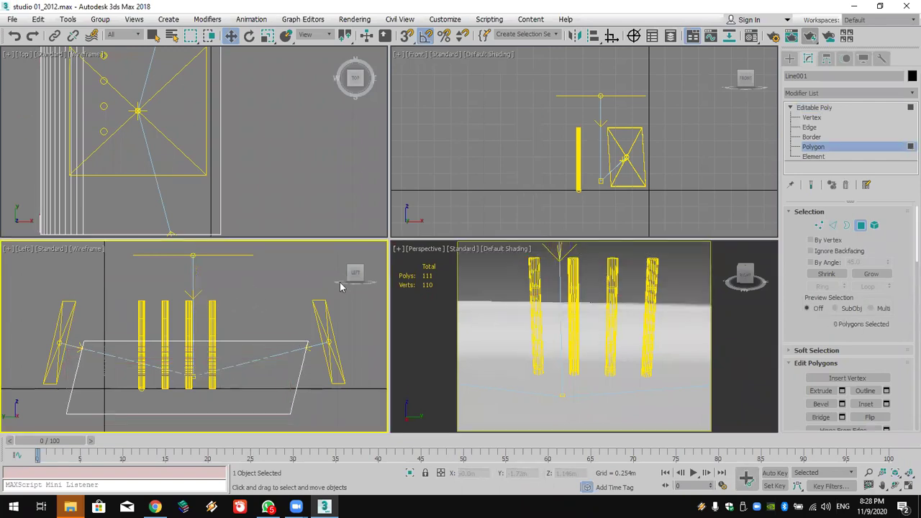
left_click(790, 59)
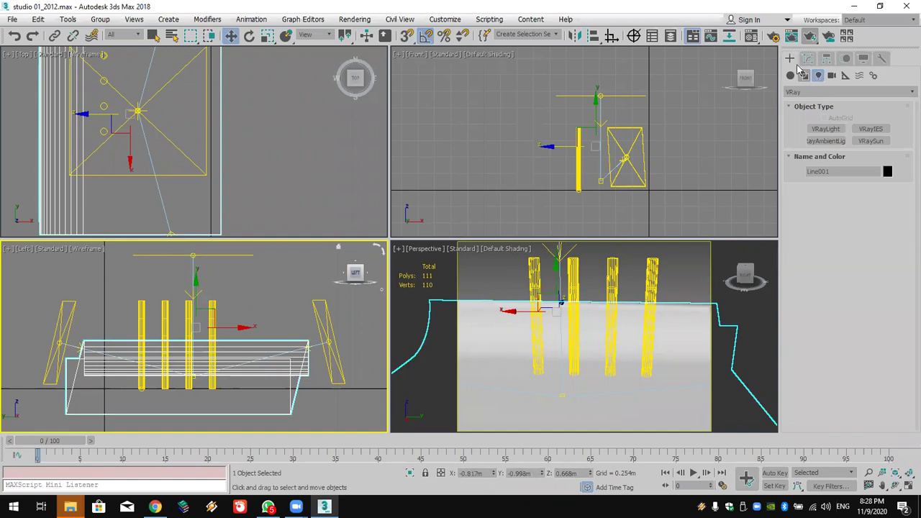
Detach all edges of the end cylinder nearest the Left view's right-hand light from the mesh light as a separate object, and clear the selection
left_click(584, 170)
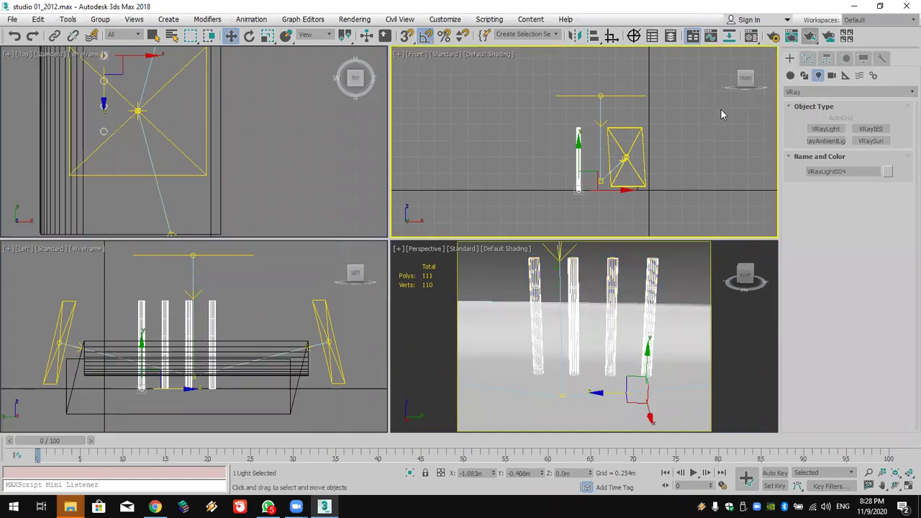
left_click(807, 59)
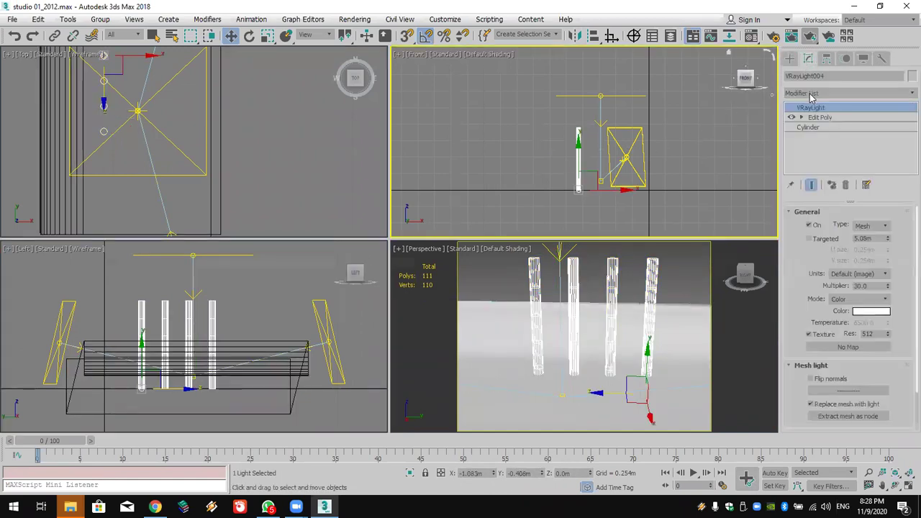
left_click(801, 117)
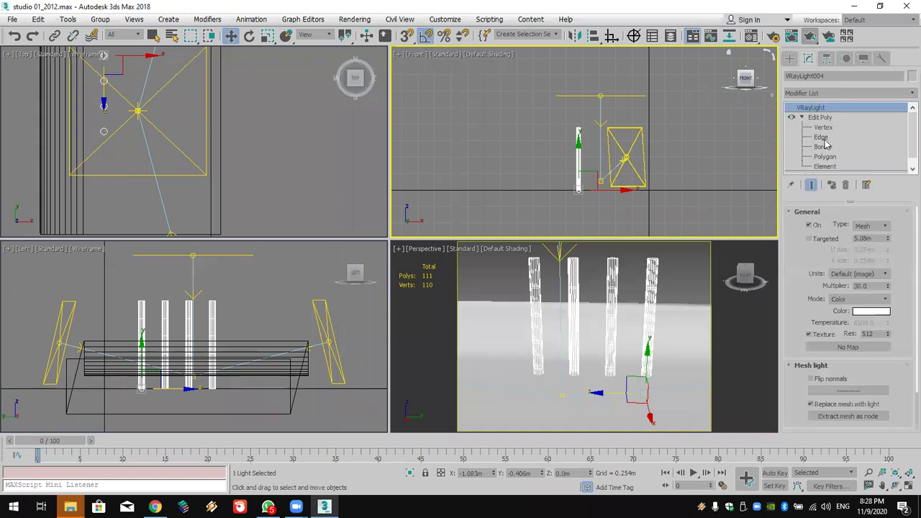
left_click(821, 137)
left_click_drag(251, 292, 204, 410)
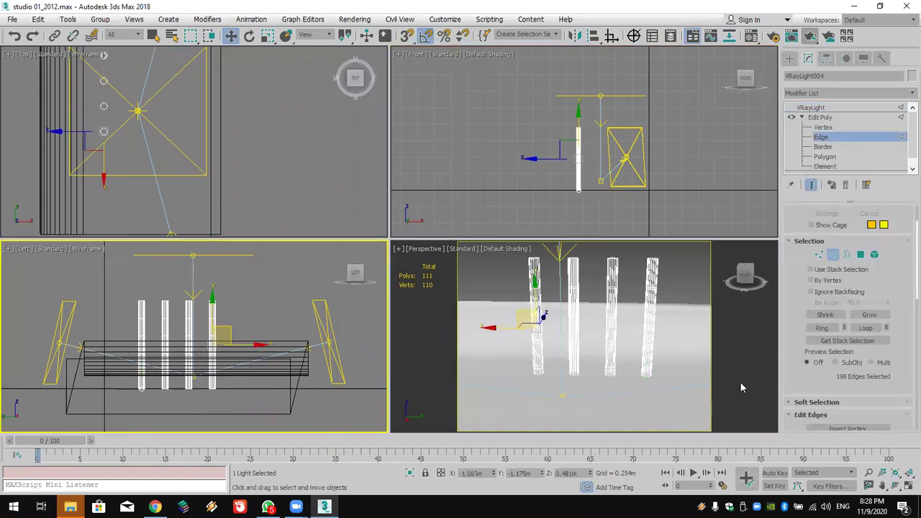
scroll(812, 363, "down", 5)
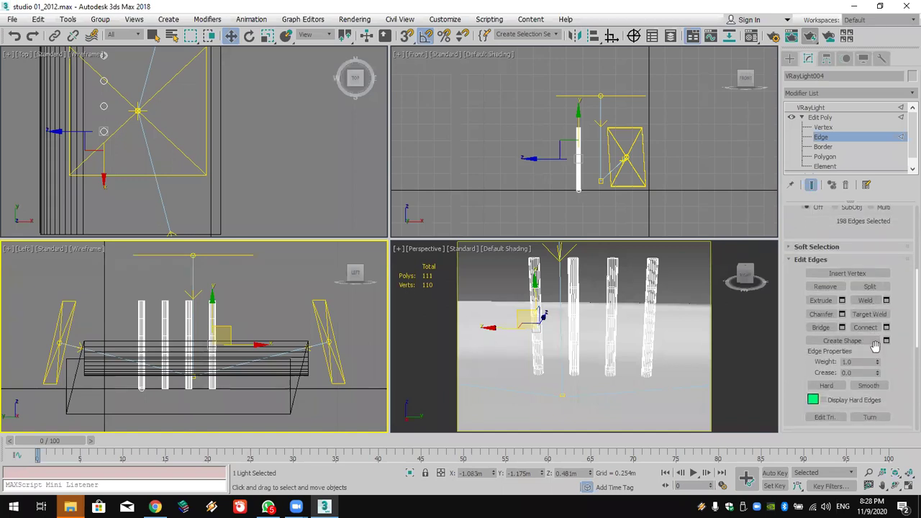
scroll(851, 372, "up", 3)
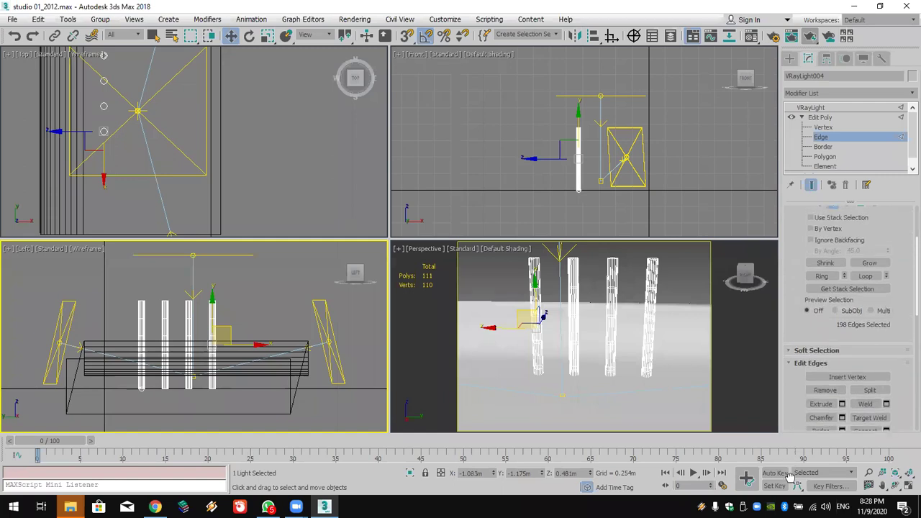
scroll(817, 381, "up", 2)
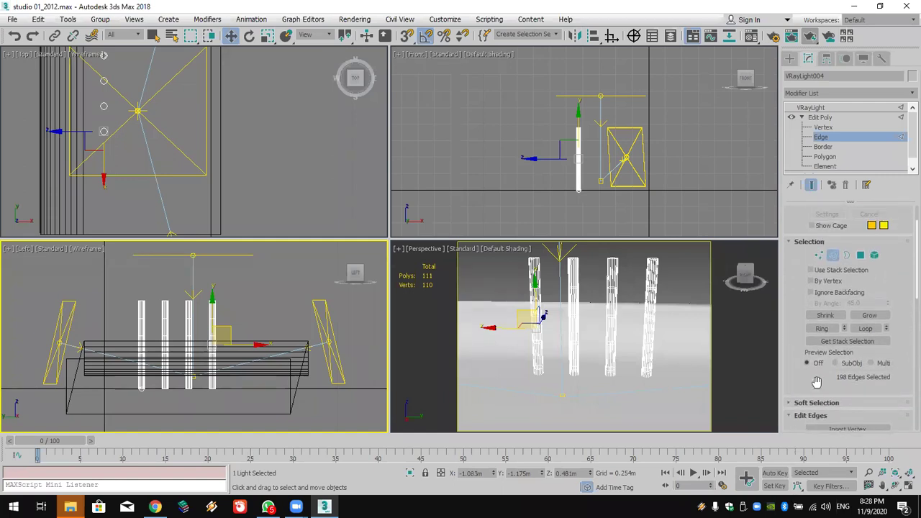
scroll(813, 388, "up", 2)
left_click_drag(809, 399, 848, 52)
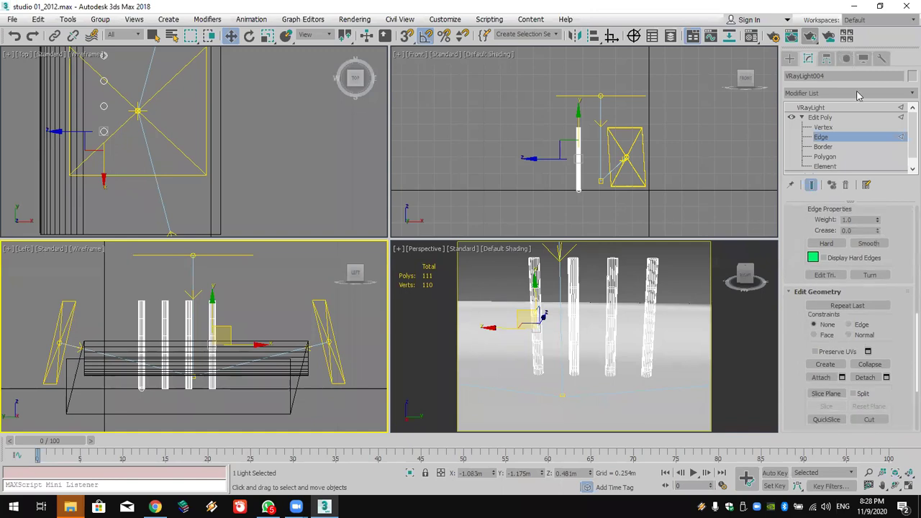
left_click(865, 378)
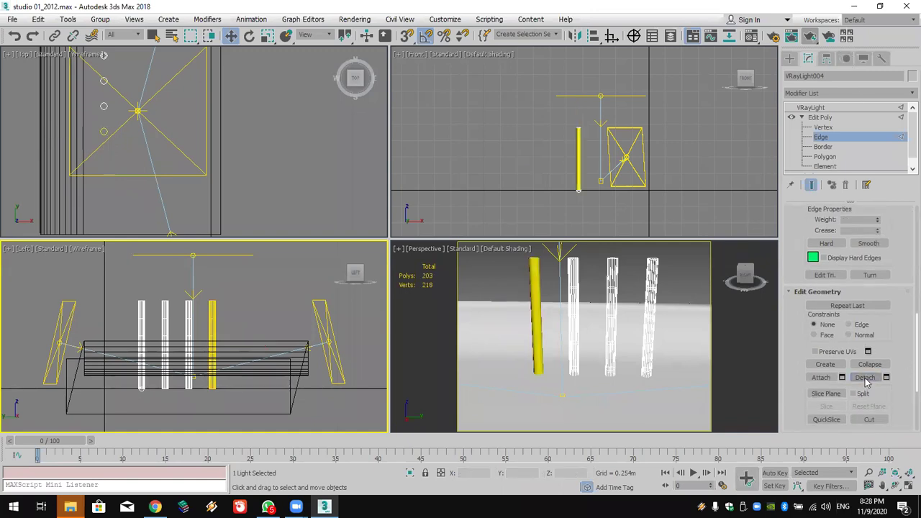
left_click(815, 107)
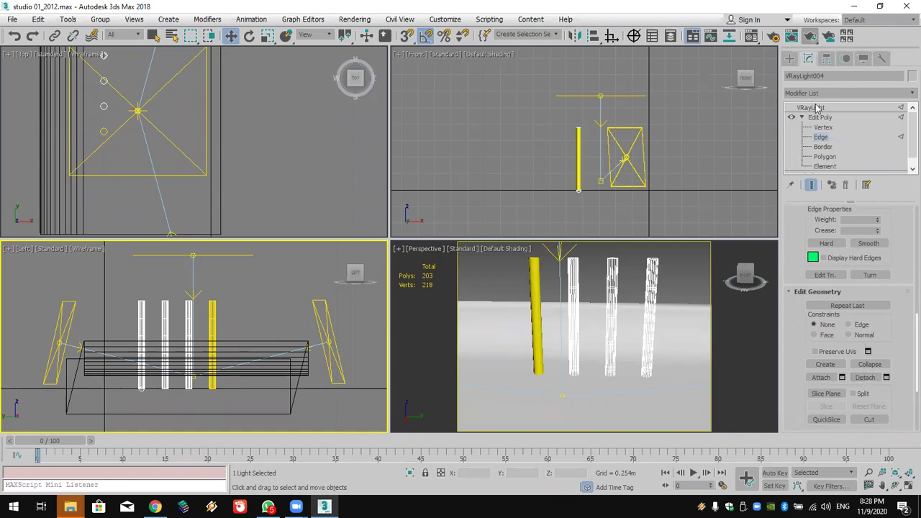
left_click(742, 153)
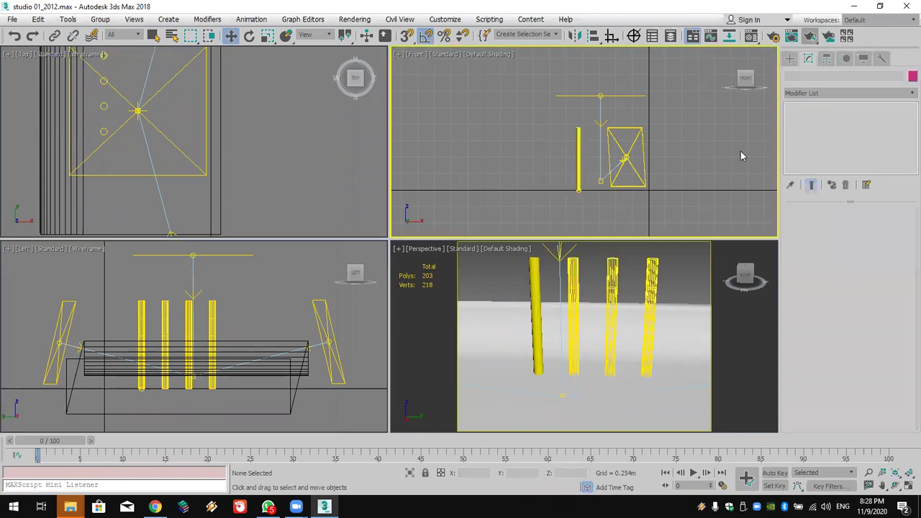
Select the detached cylinder, render the Perspective view to preview it beside the mesh light, cancel the render and close the frame buffer
left_click(533, 282)
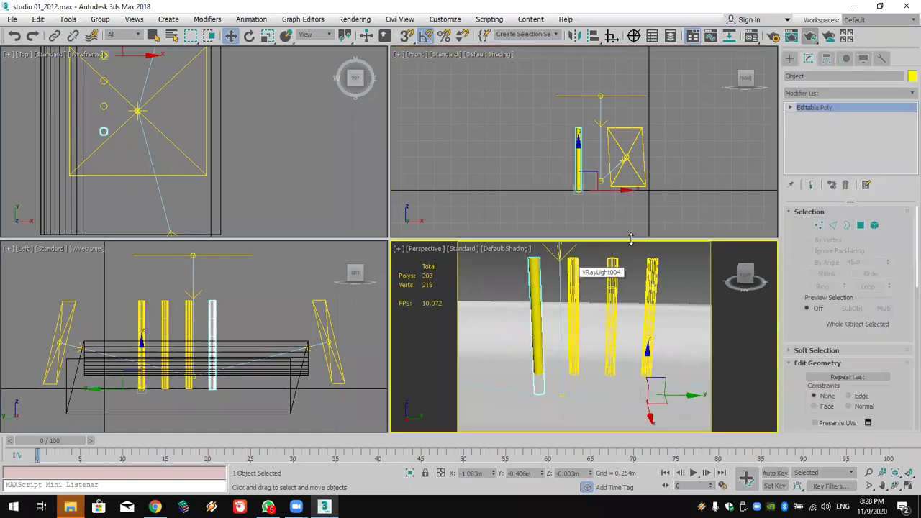
left_click(810, 36)
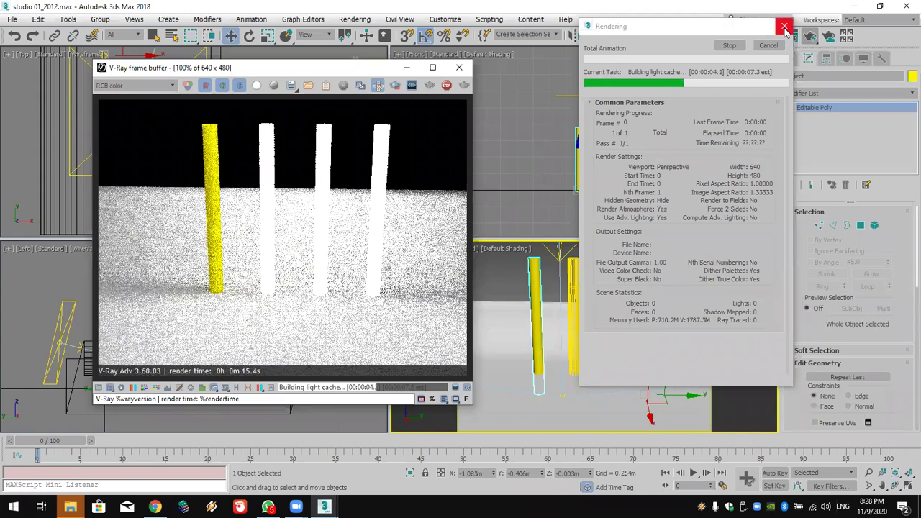
left_click(785, 29)
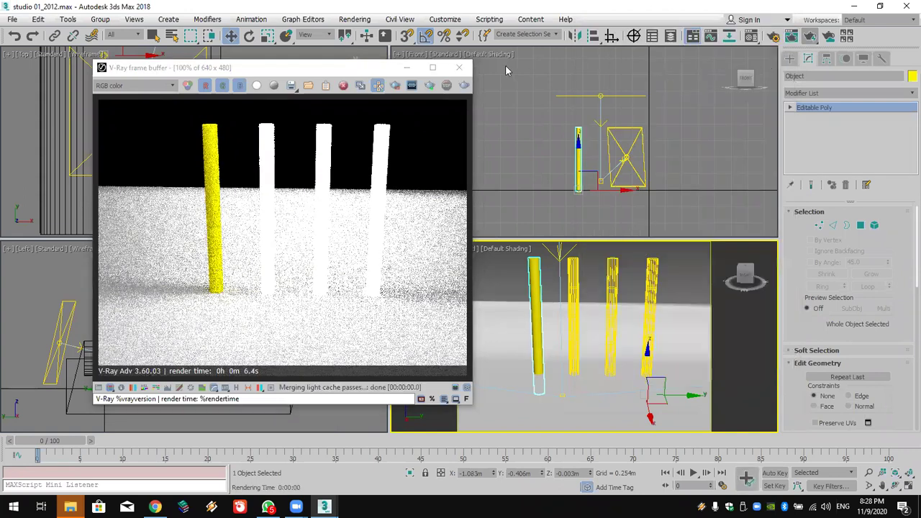
left_click(458, 67)
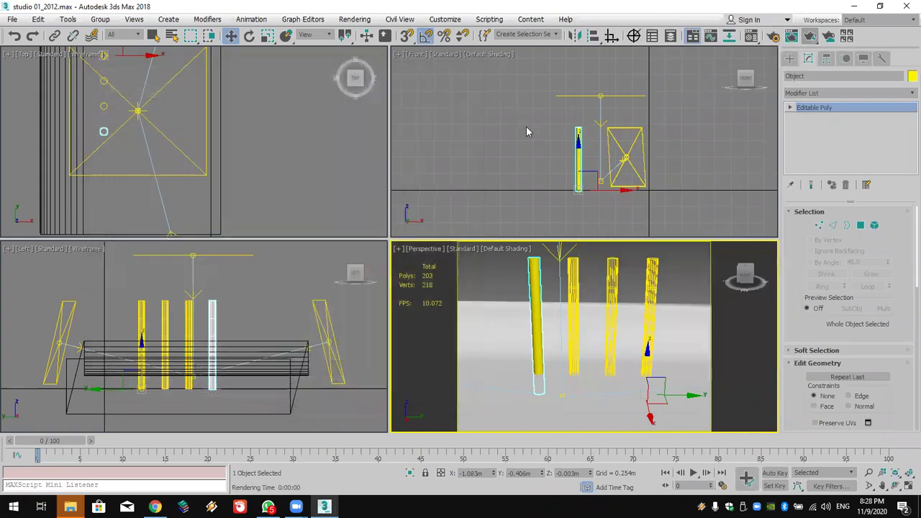
Move the vertices of the mesh light's cylinder adjacent to the detached one to that cylinder's other side in the Left view
left_click(576, 279)
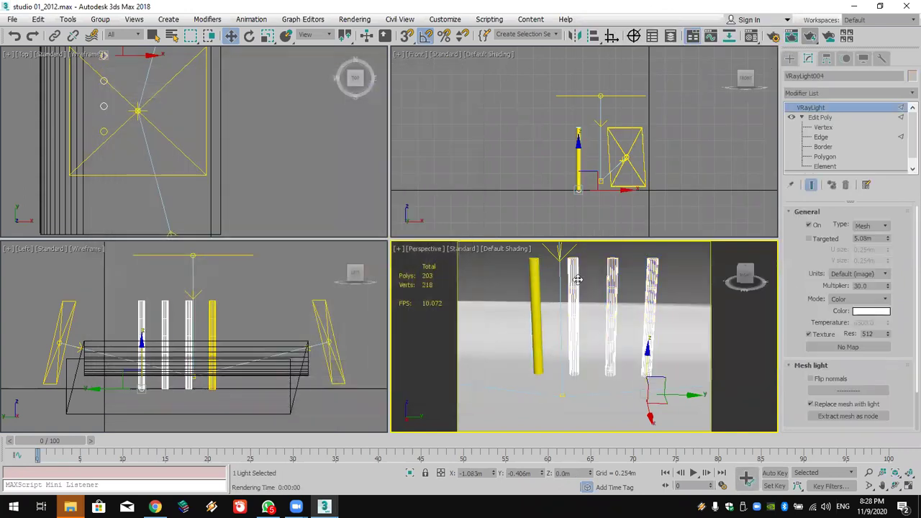
left_click(826, 128)
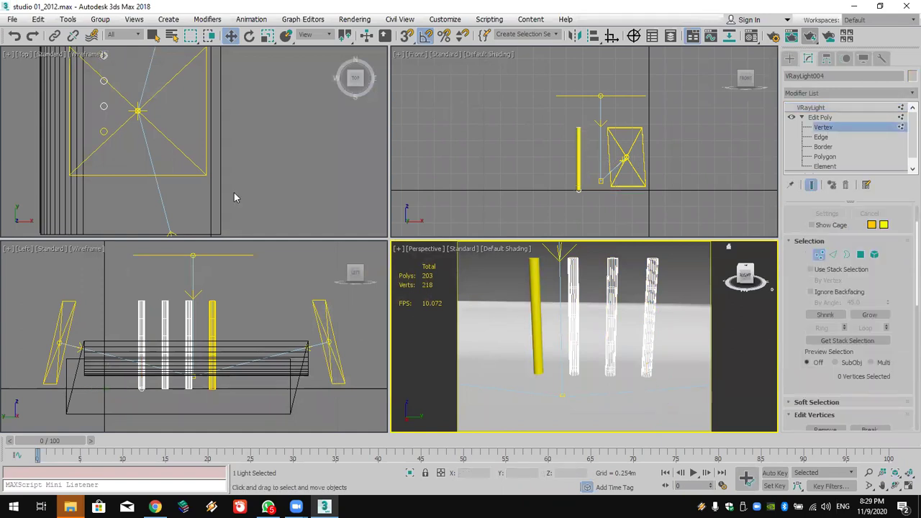
left_click_drag(244, 265, 175, 406)
left_click_drag(218, 354, 276, 346)
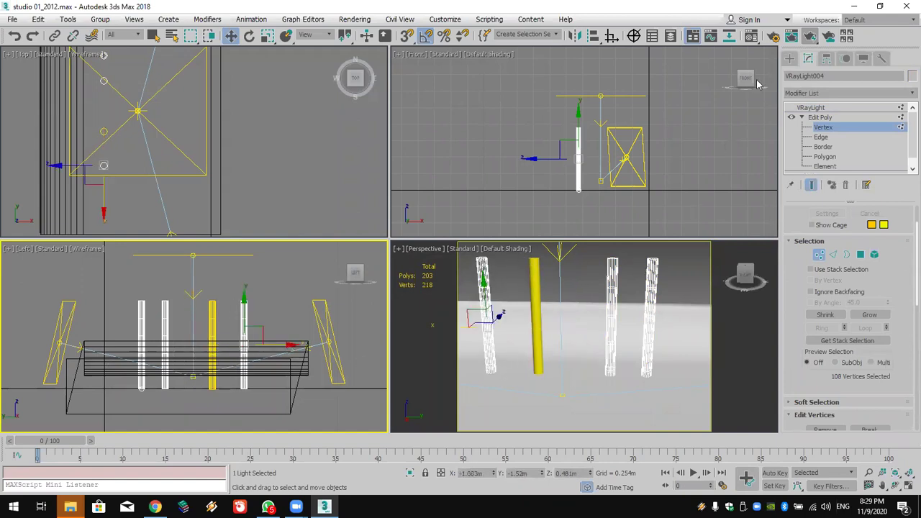
left_click(824, 107)
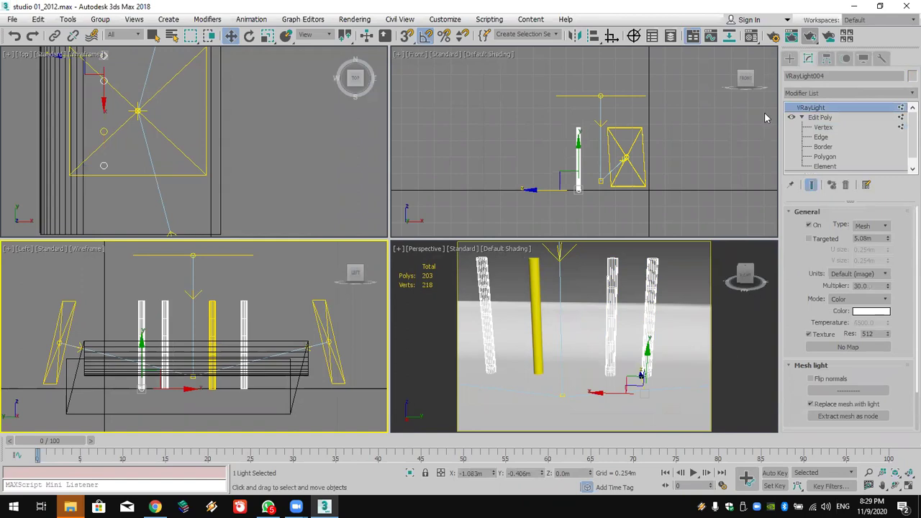
Render the Left view to preview the rearranged cylinders, cancel the render, close the frame buffer and make the Perspective view active
left_click(812, 36)
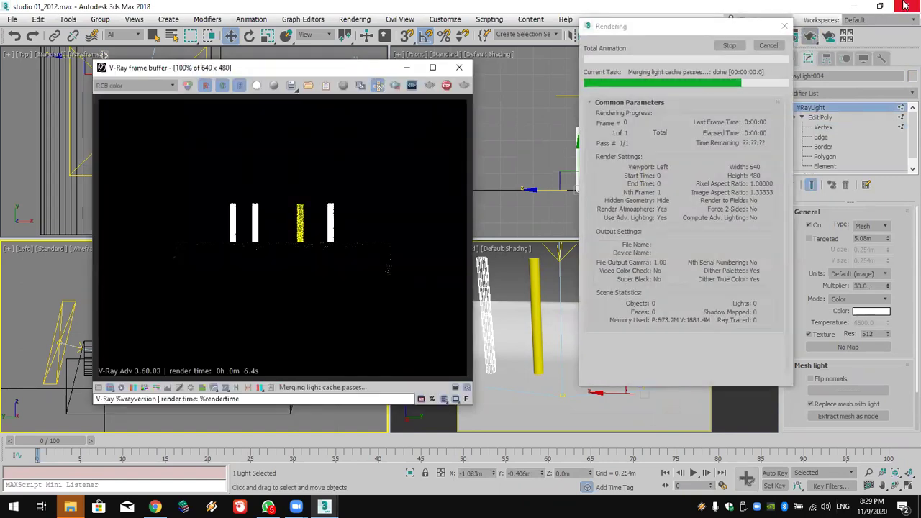
left_click(767, 45)
left_click(459, 67)
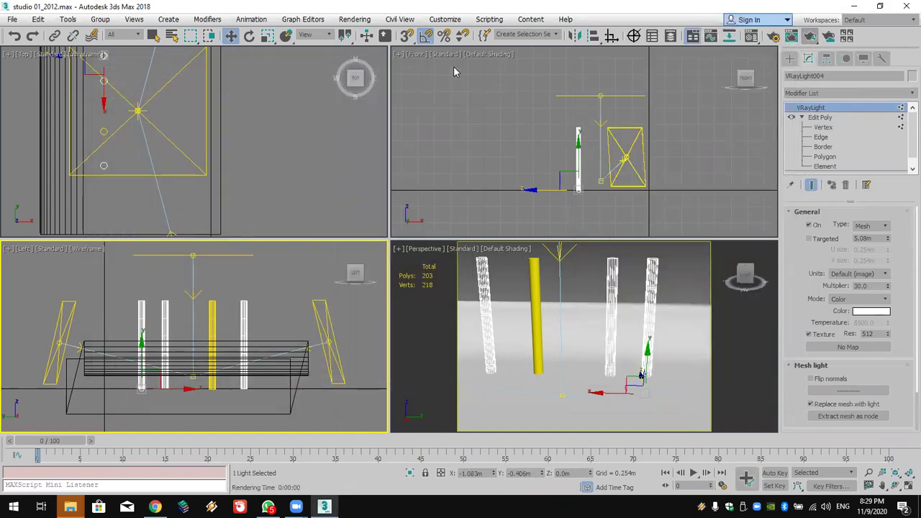
left_click(438, 303)
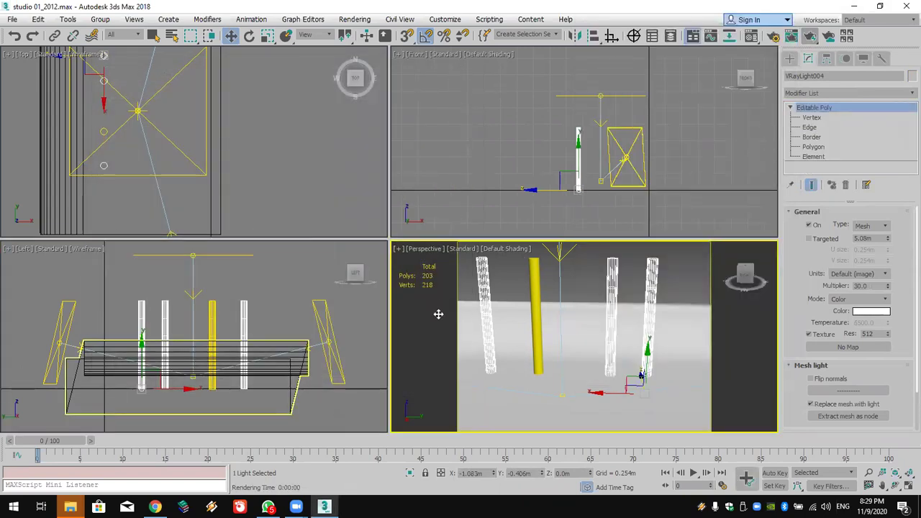
left_click(486, 287)
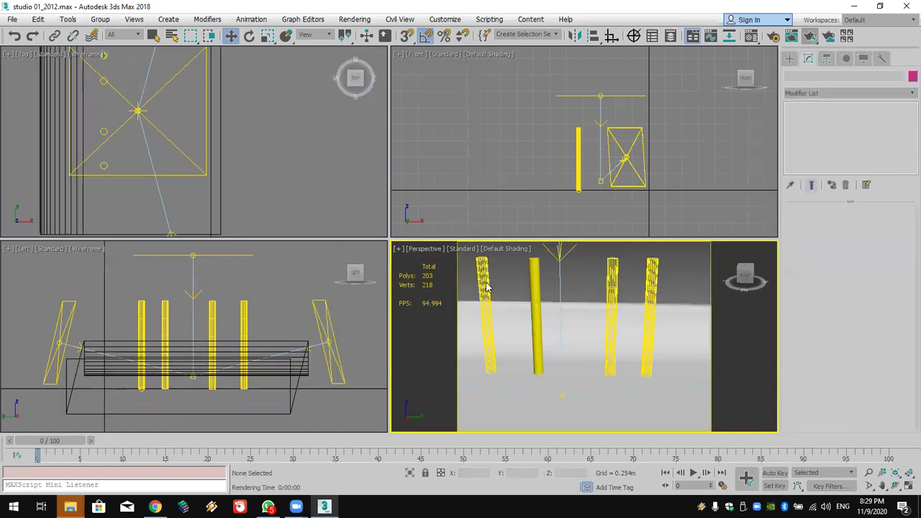
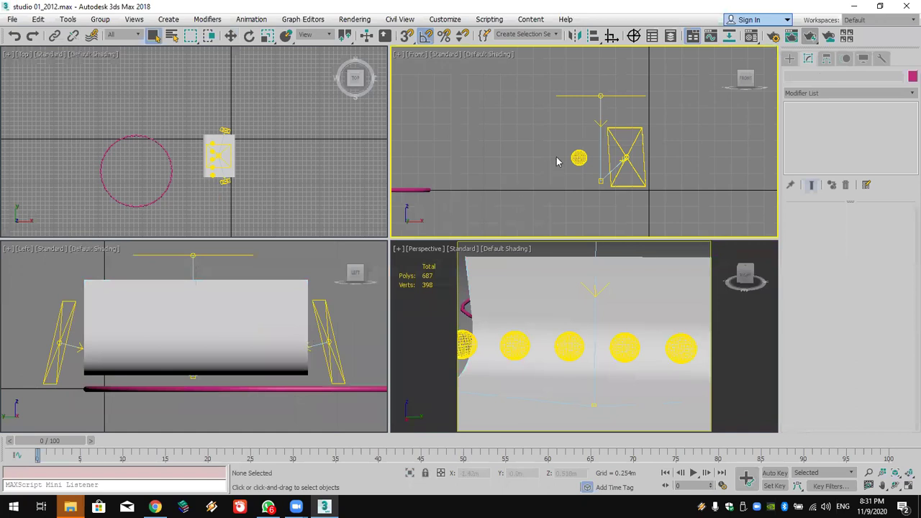
Delete the row of sphere mesh lights and the large torus from the scene
left_click(570, 160)
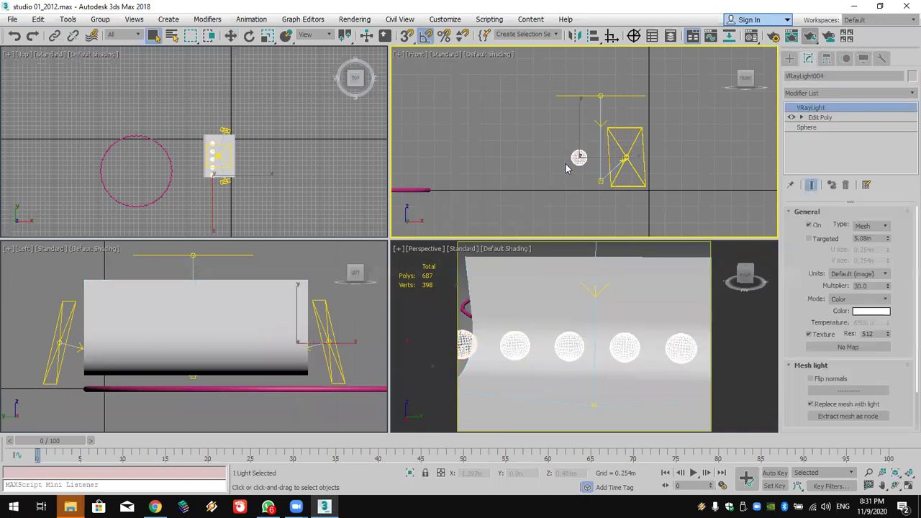
key("Delete")
middle_click_drag(624, 364, 606, 349)
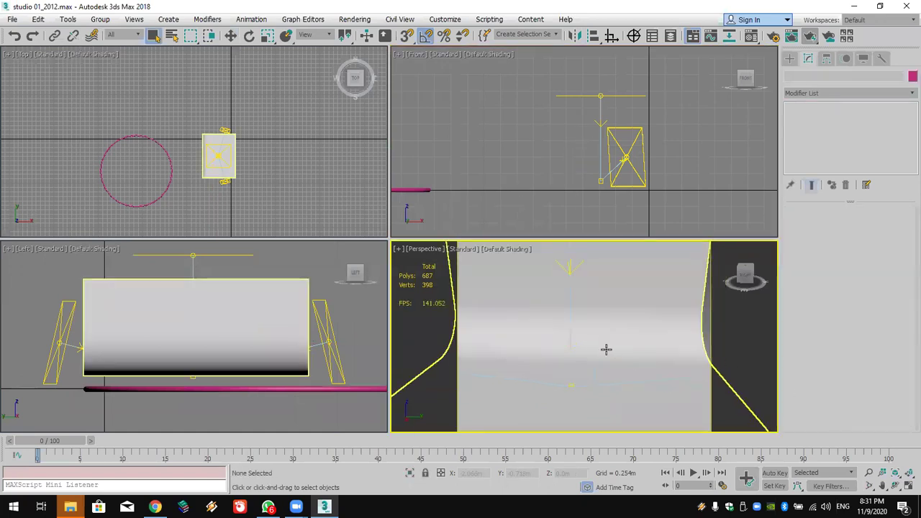
left_click(414, 191)
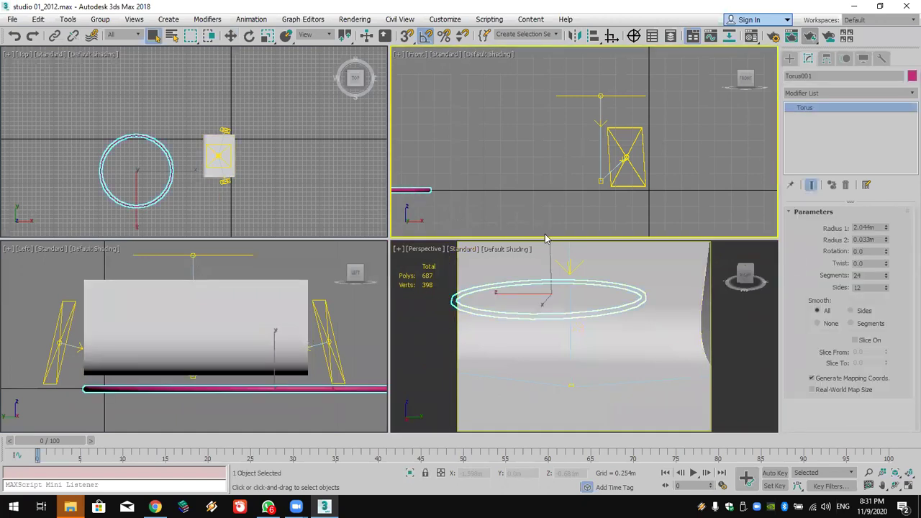
key("Delete")
Create a torus in the Left view with Radius 1 about 0.496 m, Radius 2 0.019 m, 76 segments and 37 sides
left_click(789, 58)
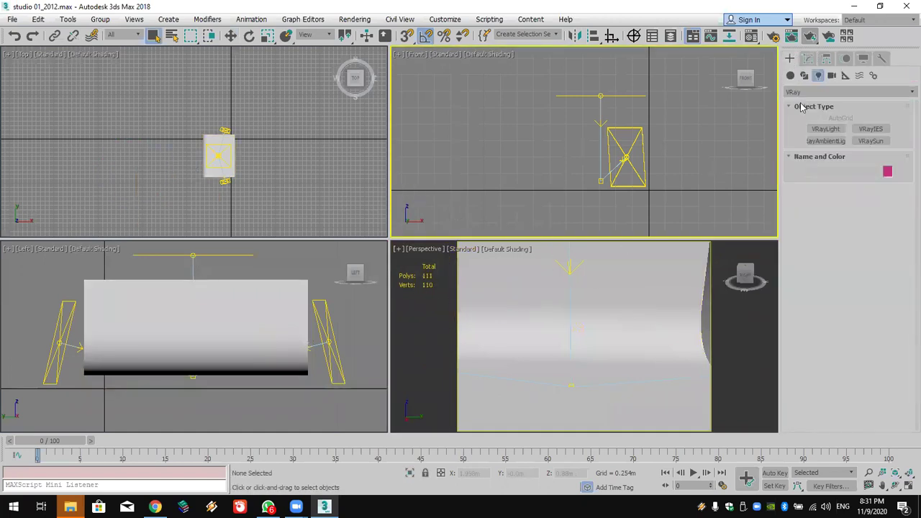
left_click(791, 77)
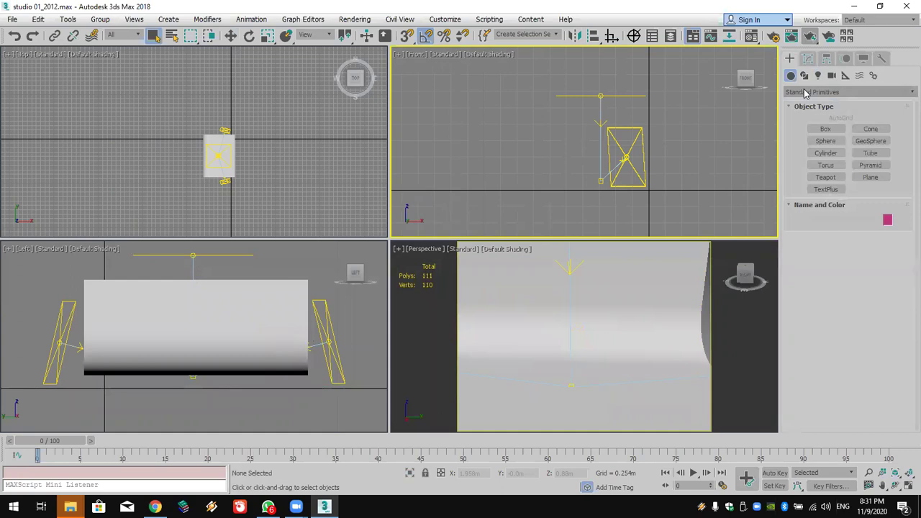
left_click(806, 92)
left_click(805, 92)
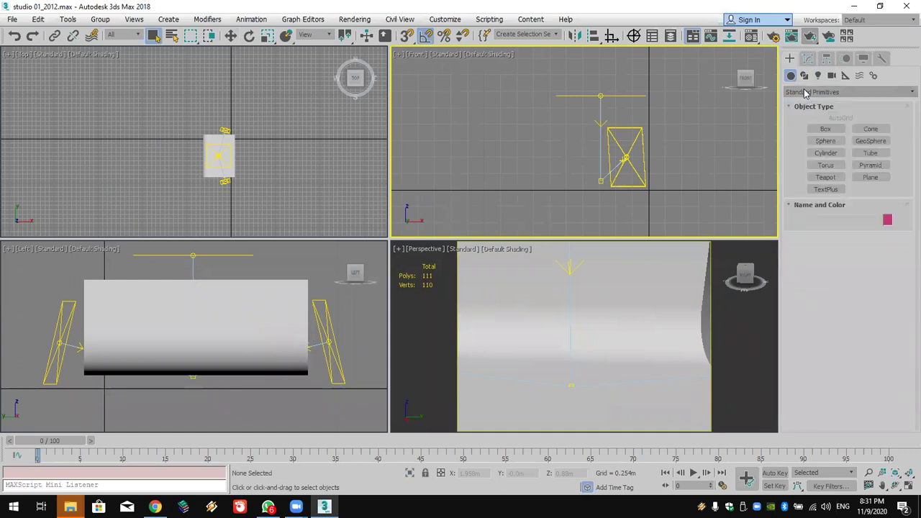
left_click(826, 164)
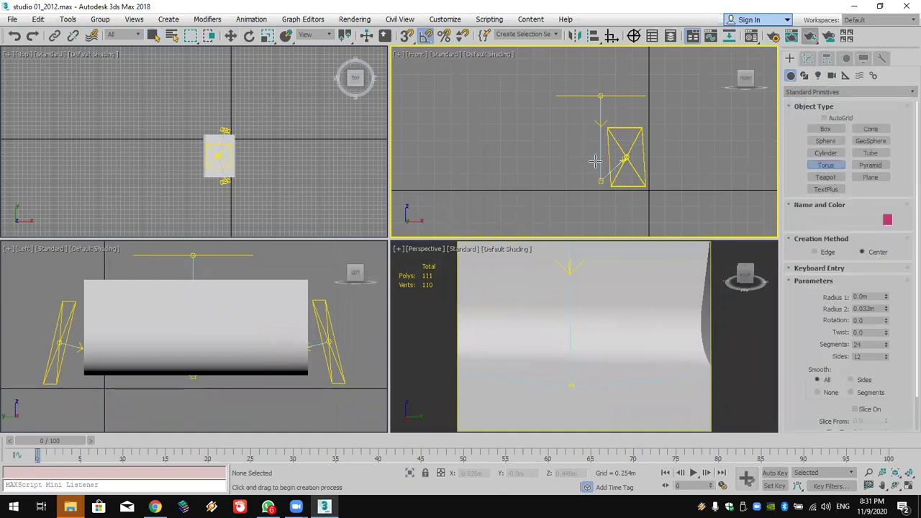
left_click_drag(596, 157, 615, 216)
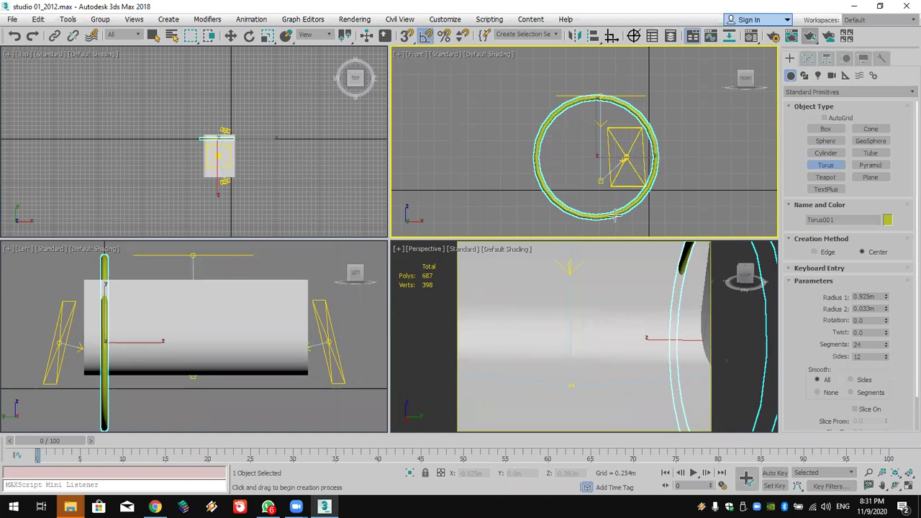
right_click(146, 342)
left_click_drag(183, 326, 193, 374)
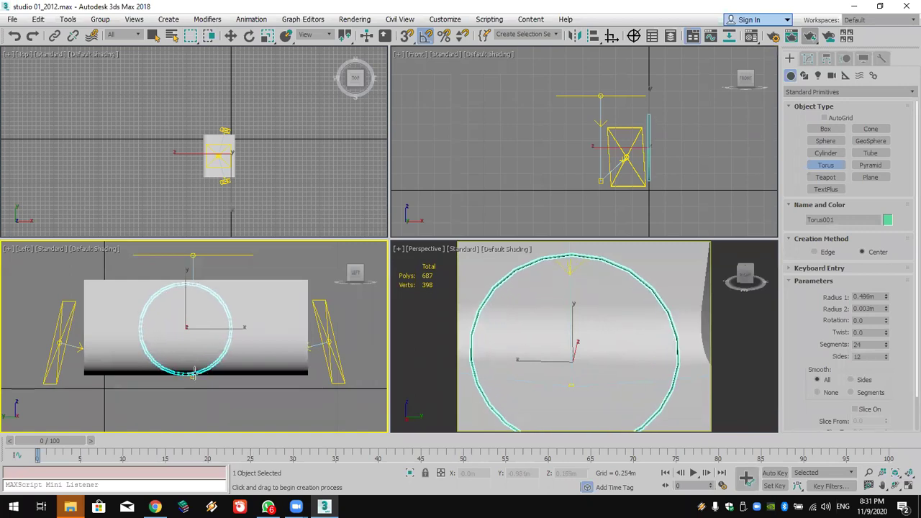
left_click_drag(886, 309, 881, 271)
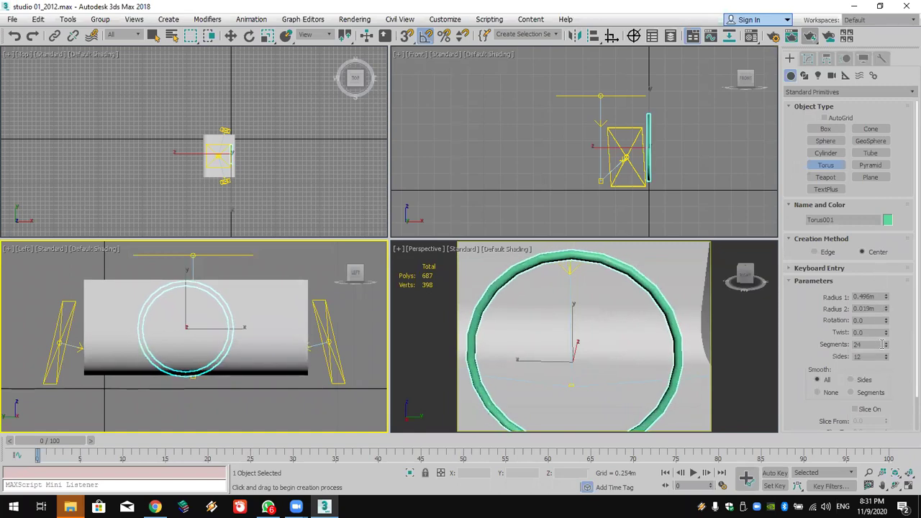
left_click_drag(886, 362, 887, 316)
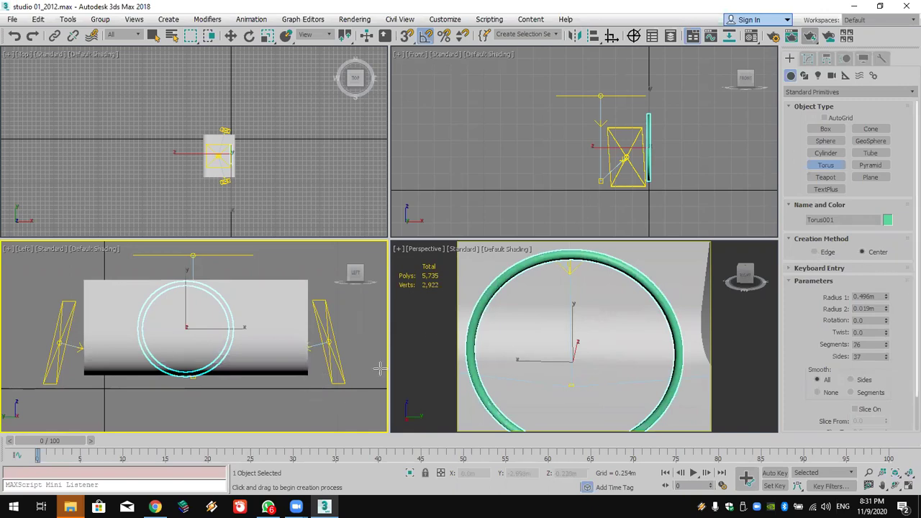
Reset to an empty scene without saving the changes to the studio file
left_click(10, 20)
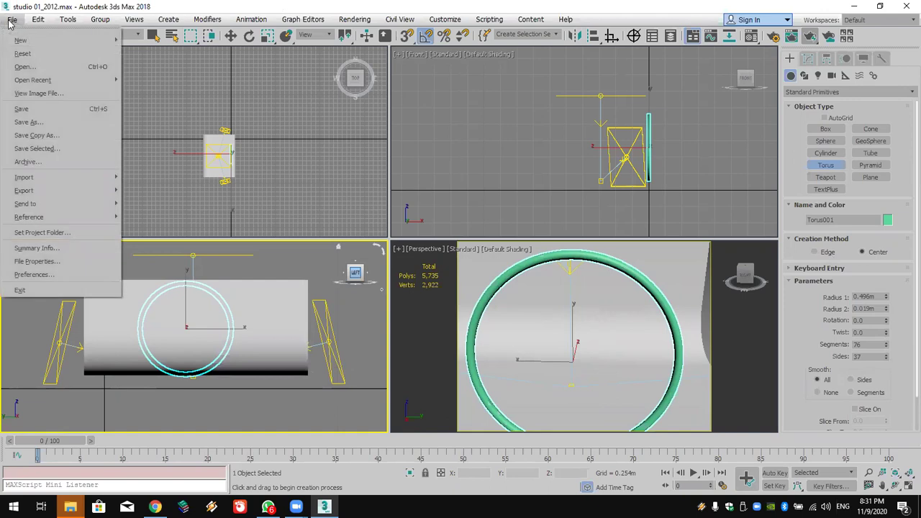
left_click(25, 55)
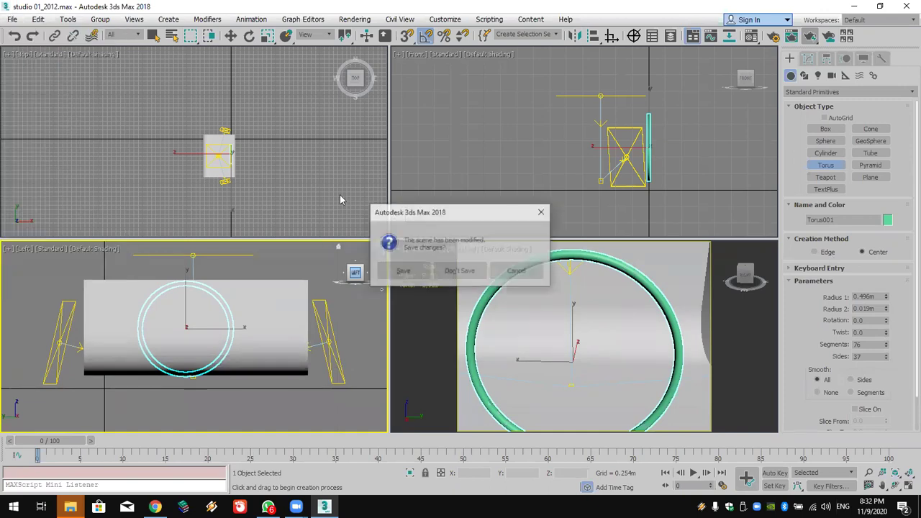
left_click(458, 272)
left_click(434, 271)
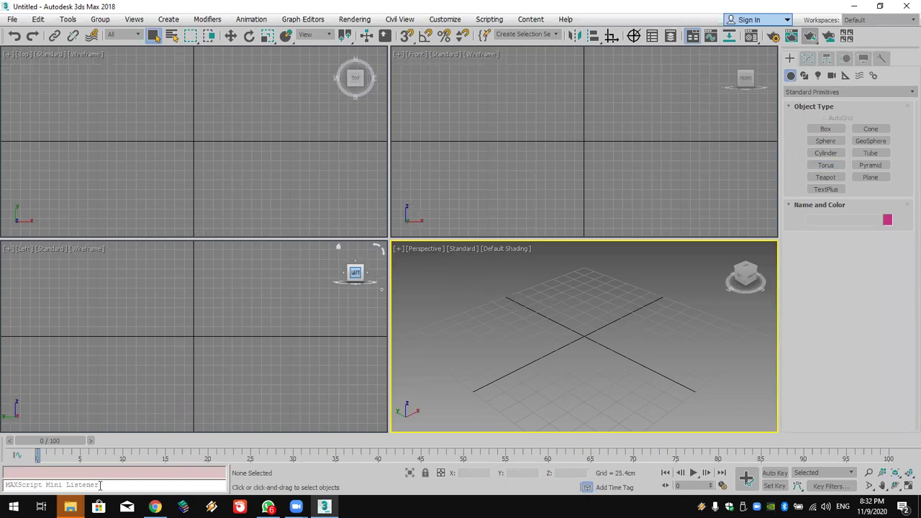
Switch to Chrome to view the reference image of the light-ringed tunnel, and return to 3ds Max with the Top view active
left_click(155, 507)
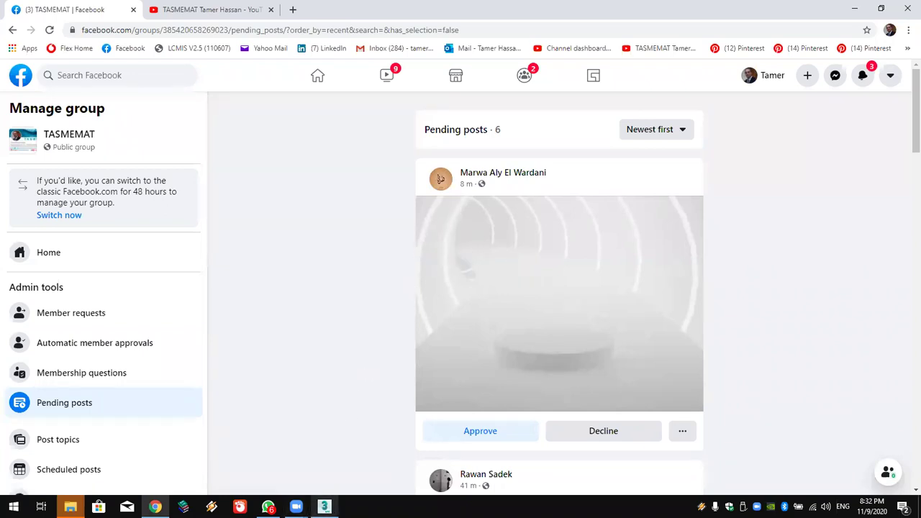
left_click(324, 507)
left_click(264, 100)
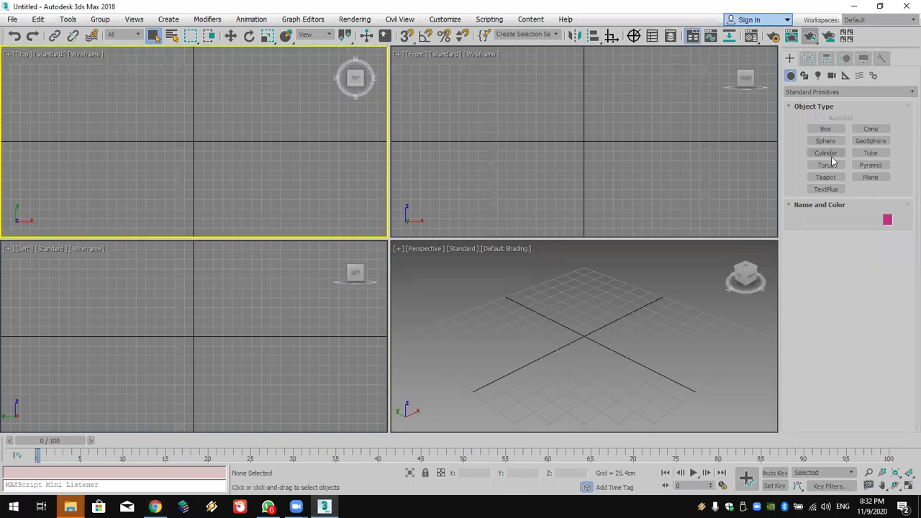
Create a tube in the Front view about 113 cm and 102 cm in radius and 844.5 cm high, with 78 height segments and 39 sides
left_click(866, 154)
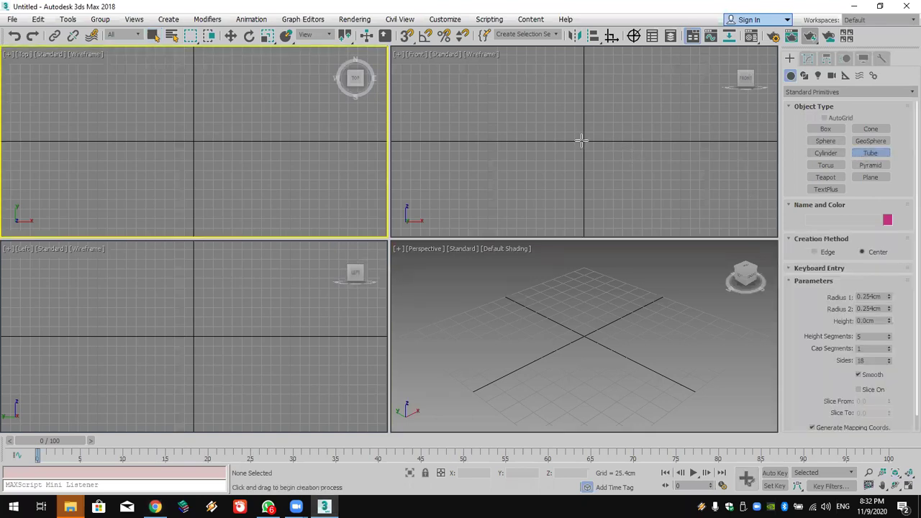
left_click_drag(583, 142, 610, 173)
left_click(598, 175)
left_click(763, 288)
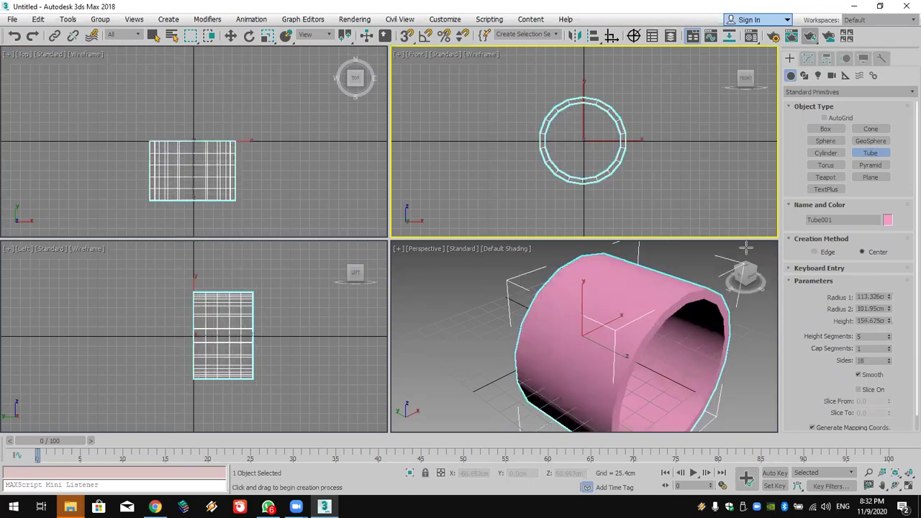
left_click_drag(888, 363, 644, 331)
scroll(644, 331, "down", 5)
middle_click_drag(656, 340, 476, 270)
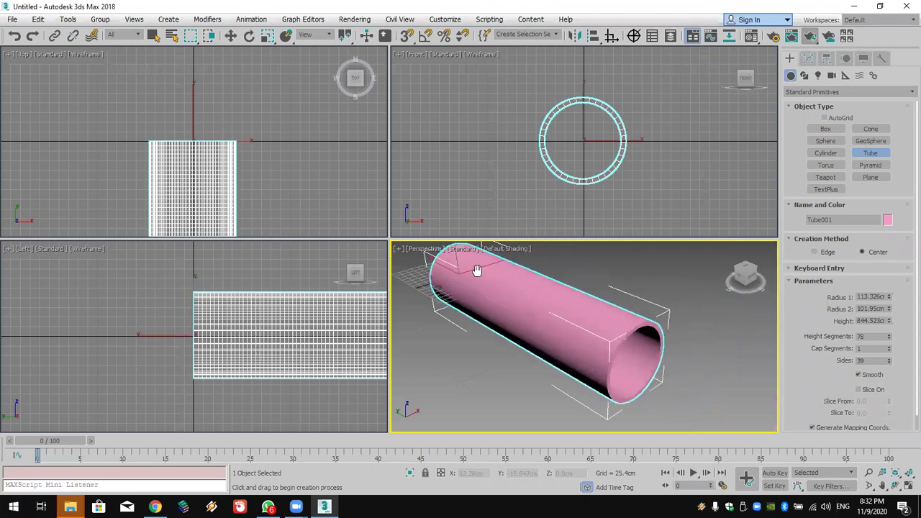
Try a Bend modifier on the tube with various positive and negative angles, ending at -69.5, and remove the modifier
left_click(808, 58)
left_click(824, 93)
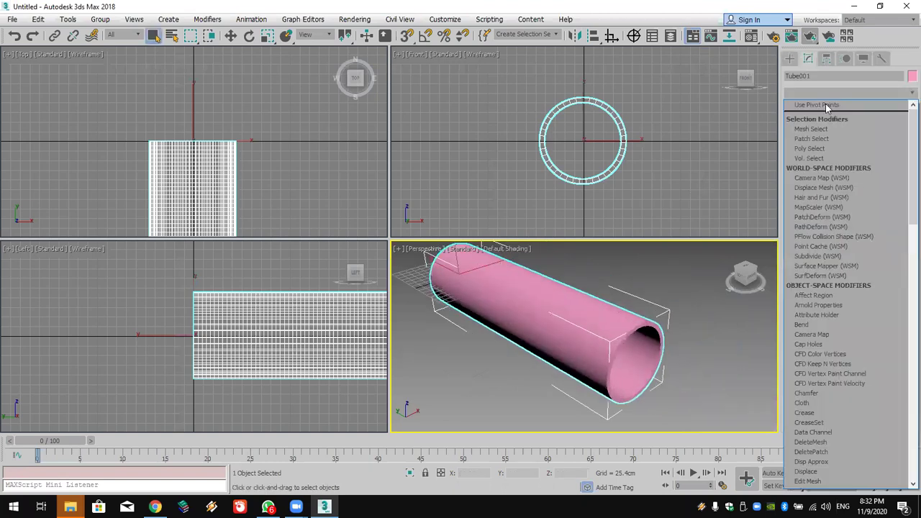
scroll(827, 105, "down", 7)
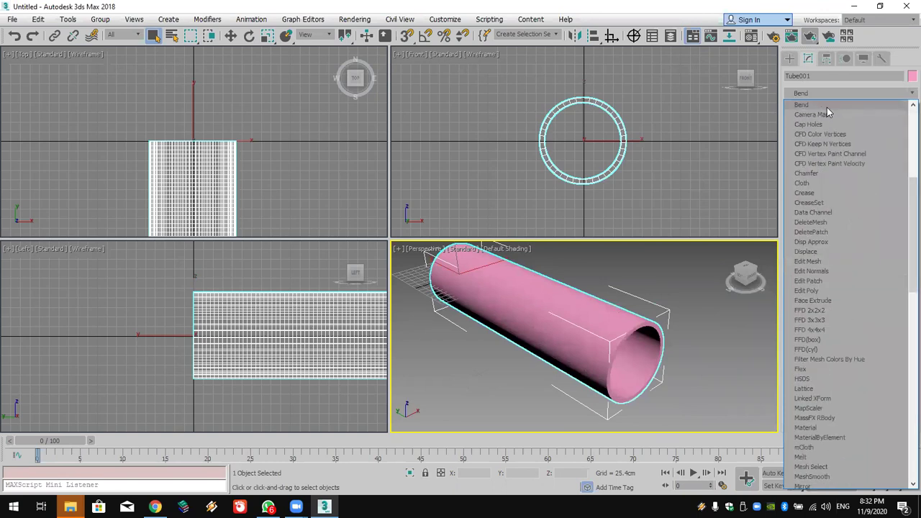
left_click(826, 108)
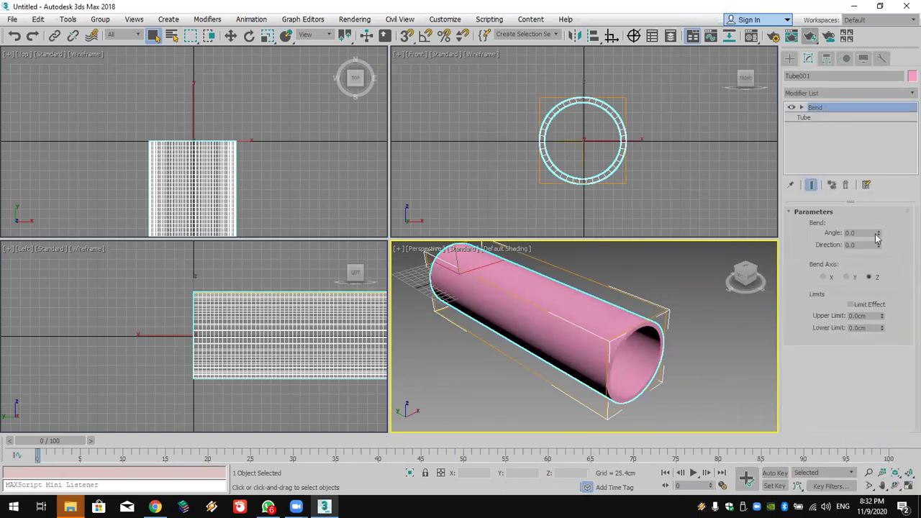
left_click_drag(875, 233, 853, 137)
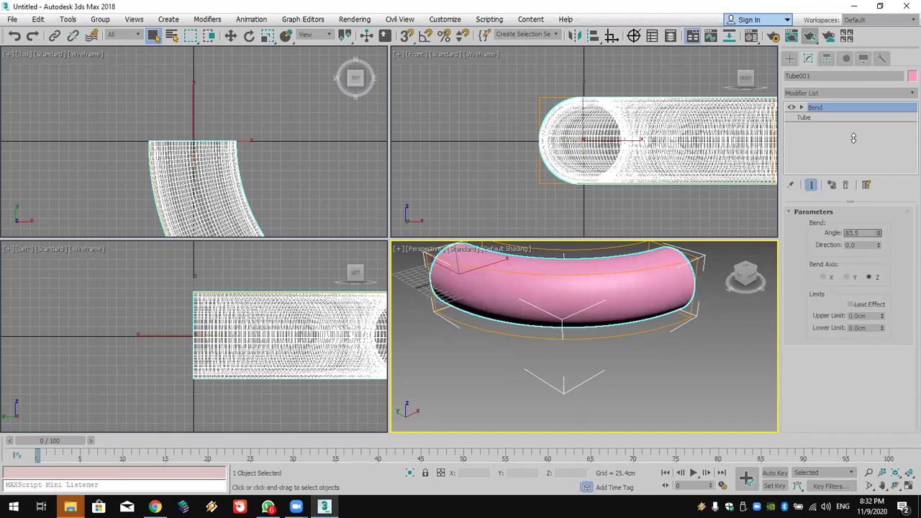
left_click_drag(854, 122, 891, 389)
left_click_drag(866, 186, 848, 318)
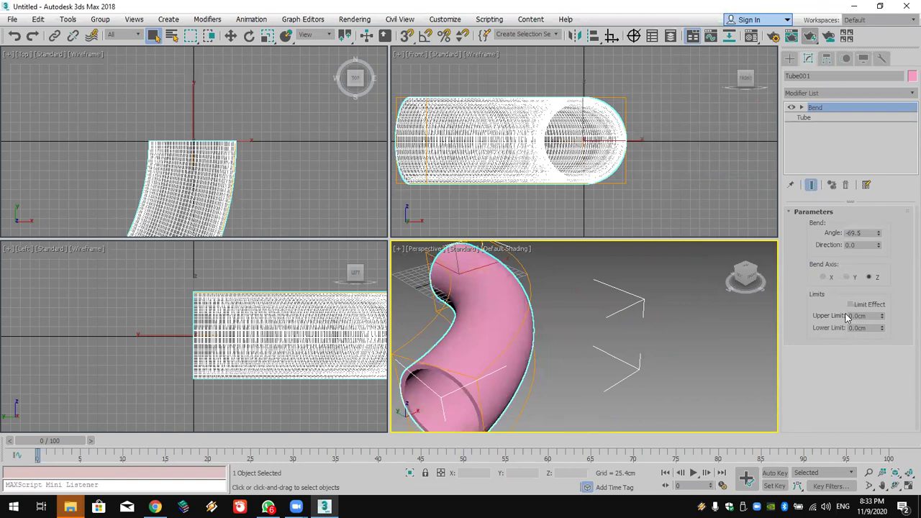
left_click(847, 186)
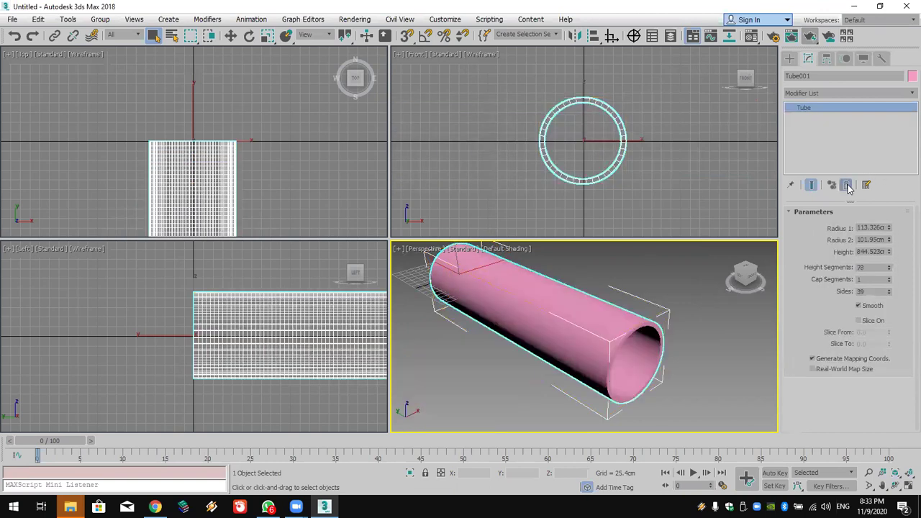
left_click(788, 60)
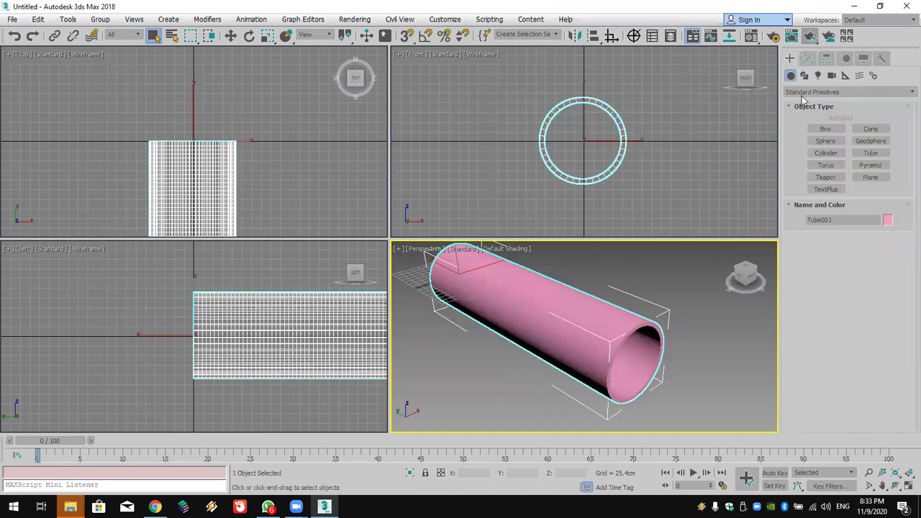
left_click(827, 168)
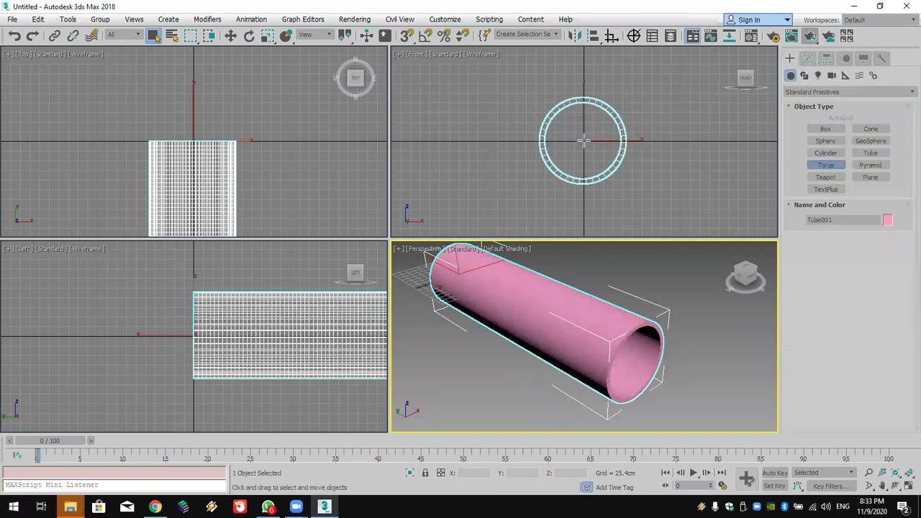
left_click_drag(583, 140, 589, 166)
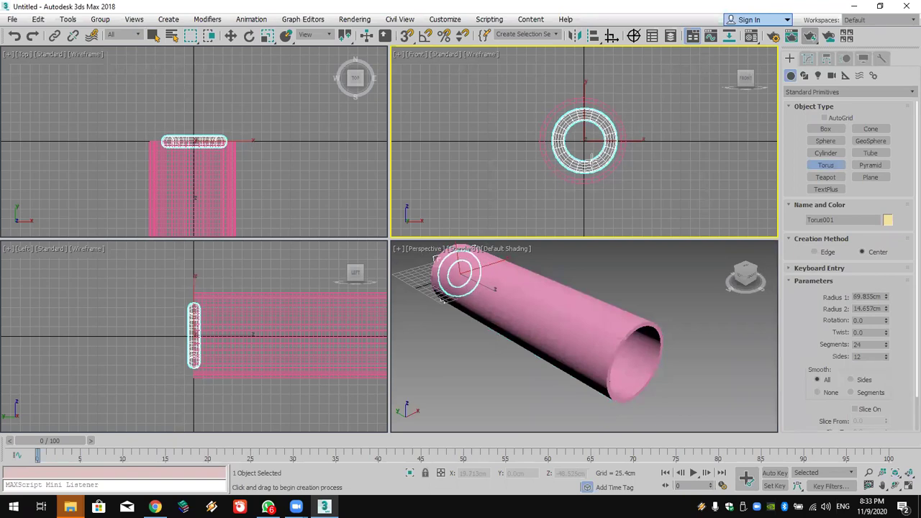
right_click(590, 167)
Draw a circle spline about 105 cm in radius in the Front view, centred on the end of the tube
left_click(804, 76)
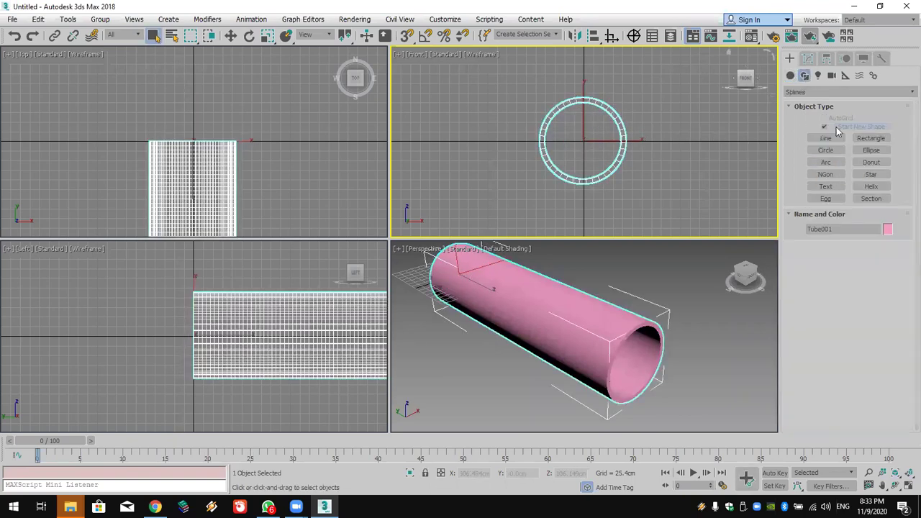
left_click(825, 150)
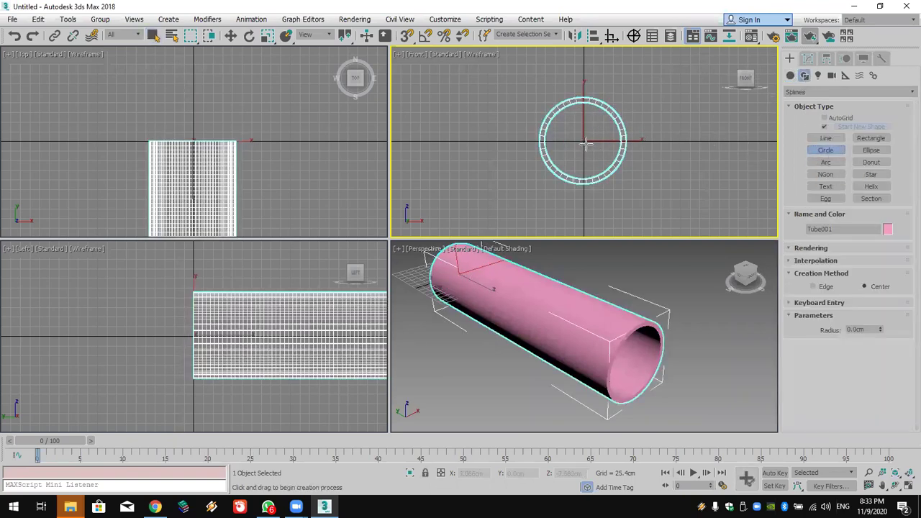
left_click_drag(583, 141, 591, 178)
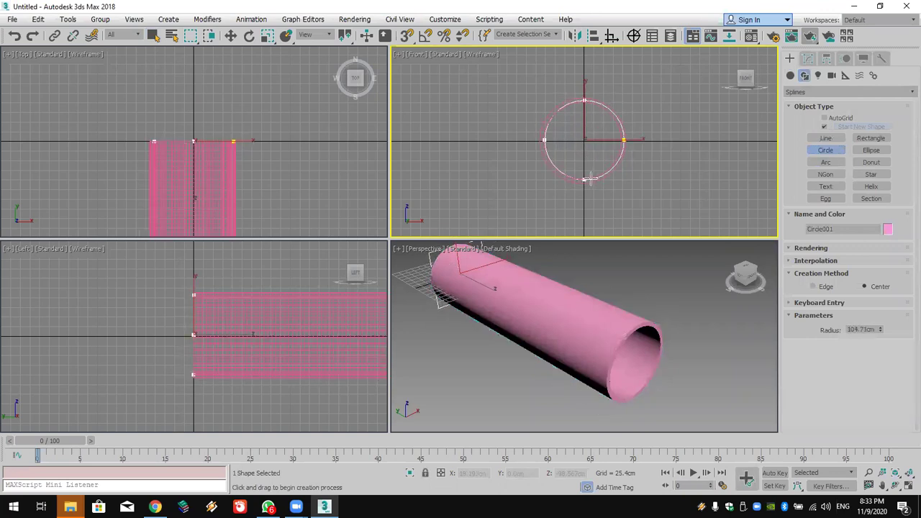
right_click(591, 175)
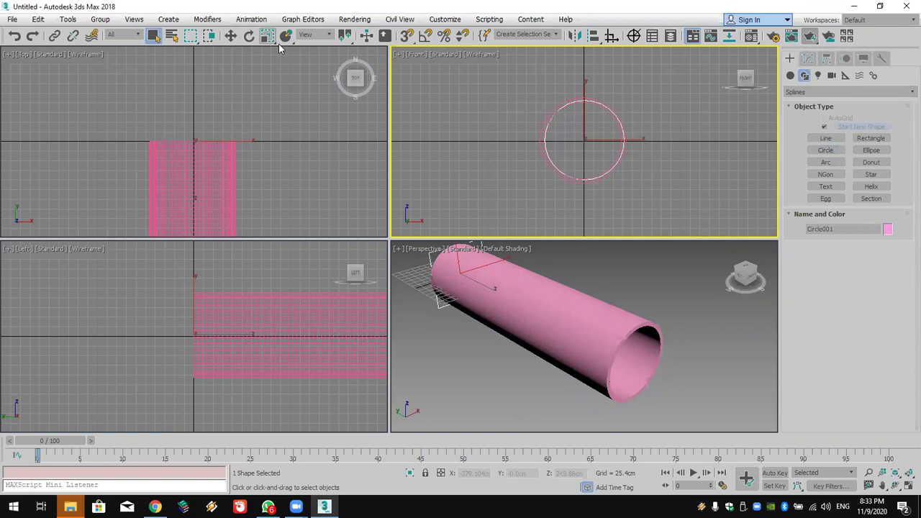
Turn on pivot snapping and move the circle in the Front view so its centre snaps to the tube's pivot
left_click_drag(407, 36, 408, 67)
right_click(408, 36)
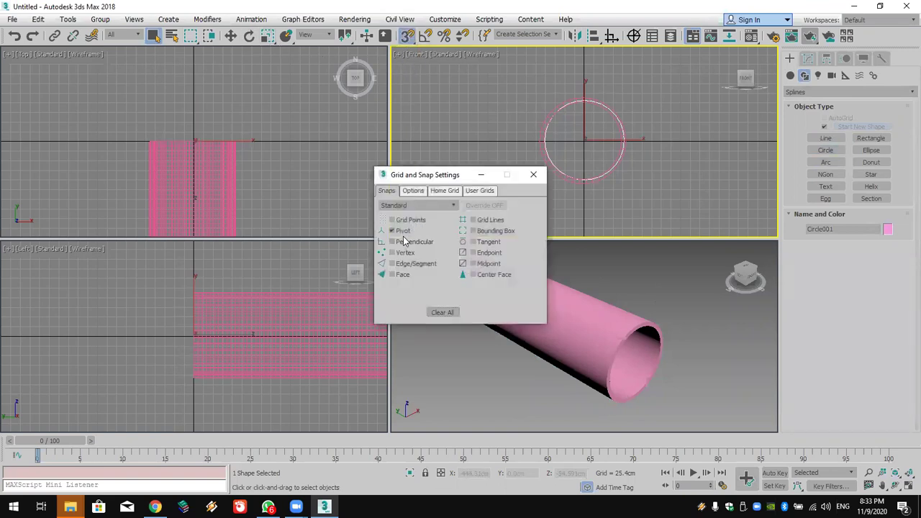
key("Escape")
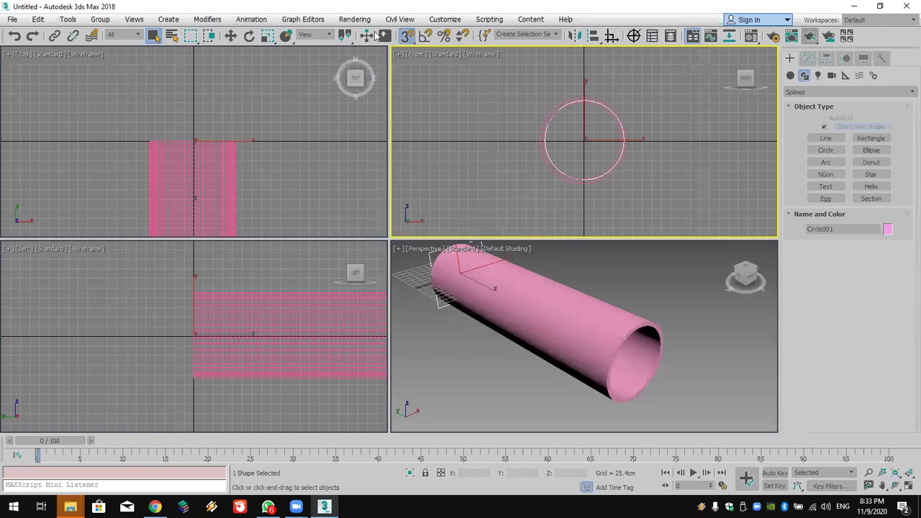
left_click(230, 36)
mouse_move(585, 143)
left_mouse_down()
mouse_move(631, 171)
mouse_move(615, 200)
mouse_move(577, 182)
mouse_move(583, 140)
left_mouse_up()
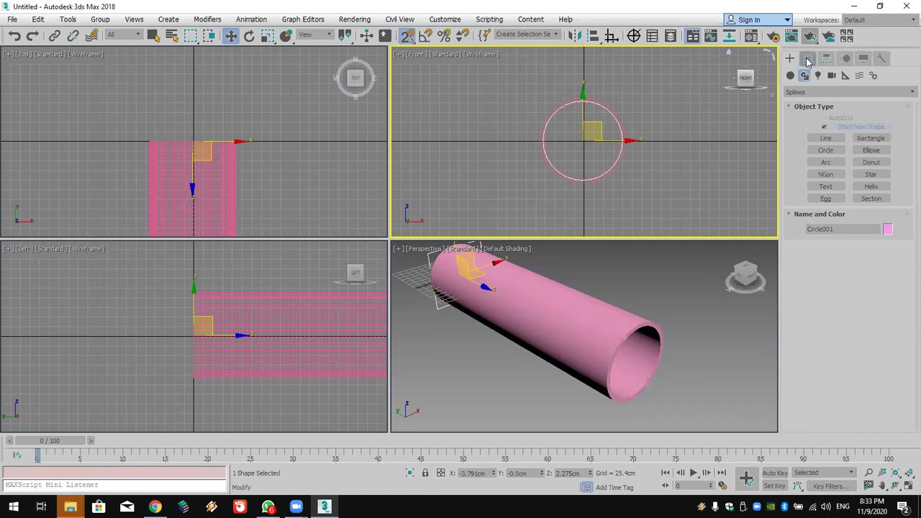
Make the circle spline renderable in both renderer and viewport, with a radial thickness of 6.172 cm
left_click(807, 59)
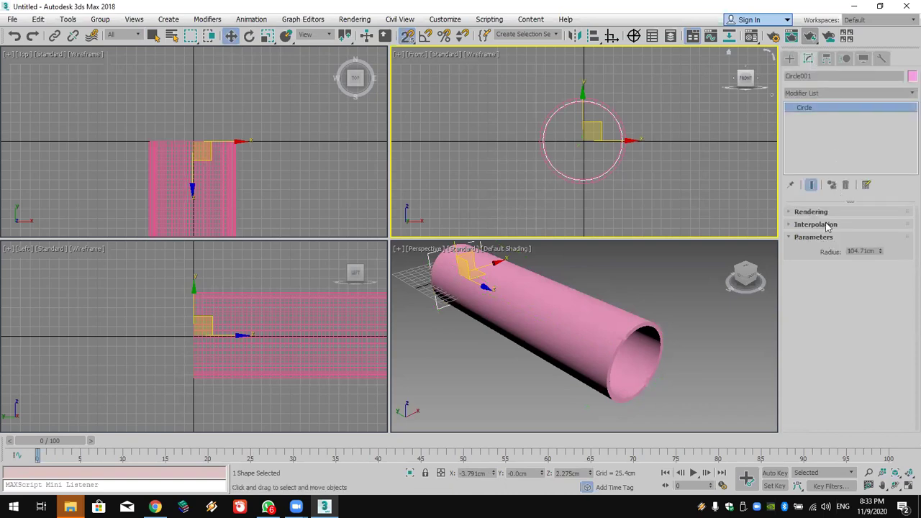
left_click(830, 212)
left_click(829, 223)
left_click(829, 233)
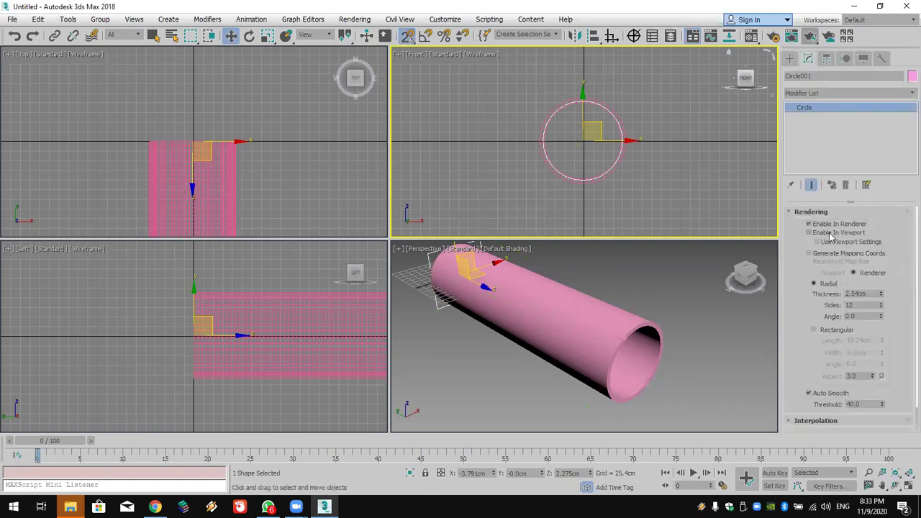
left_click_drag(880, 295, 870, 205)
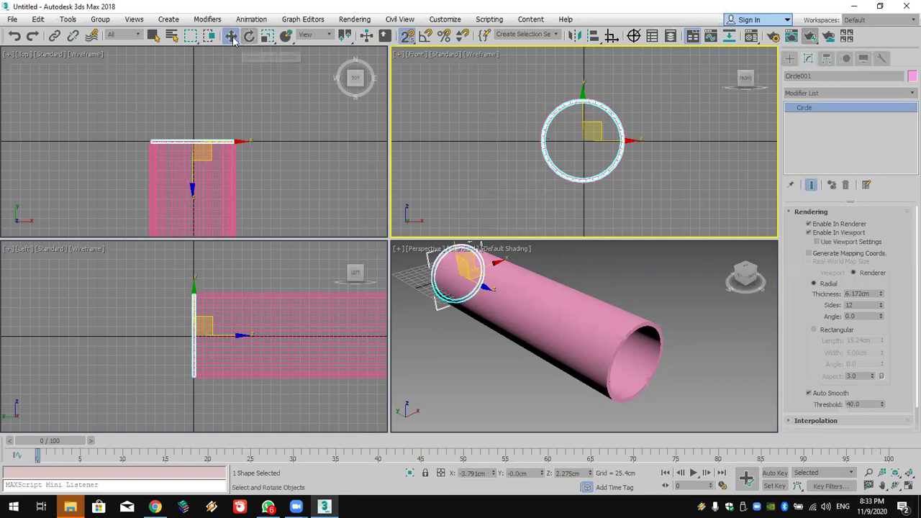
Turn off snapping and clone the circle along the tube in the Top view as four copies about 137 cm apart
middle_click_drag(225, 130, 271, 68)
left_click(407, 35)
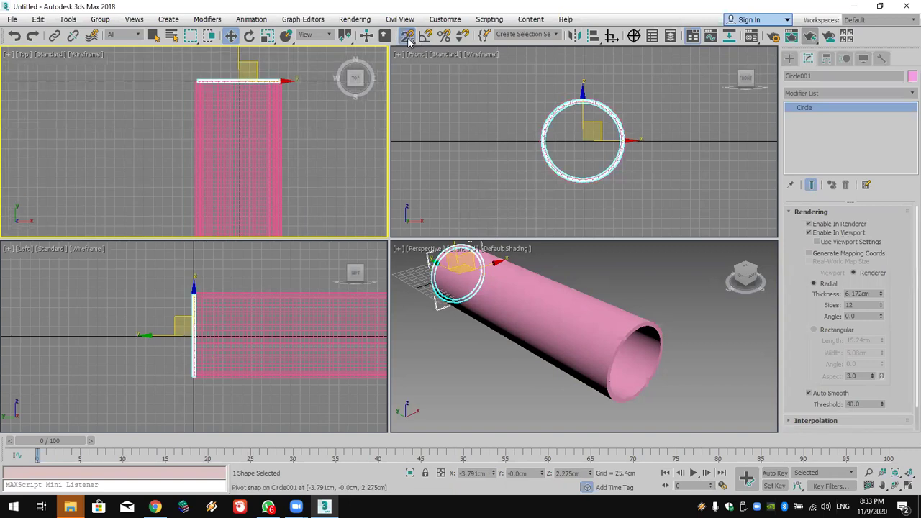
middle_click_drag(288, 99, 286, 108)
left_click_drag(238, 69, 233, 109)
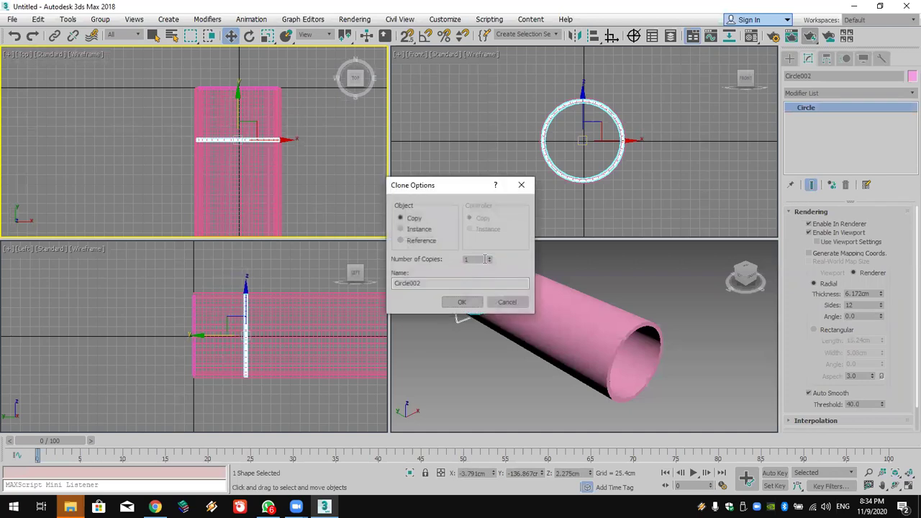
left_click(462, 302)
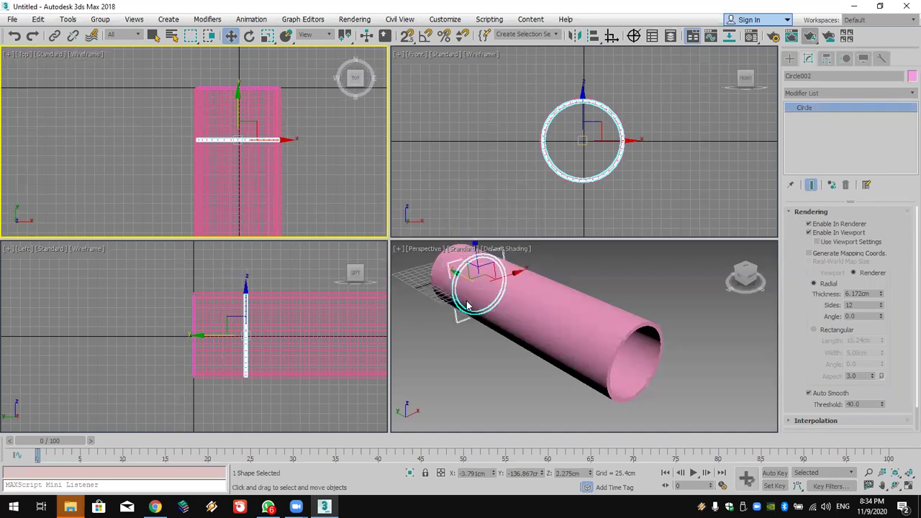
left_click(652, 259)
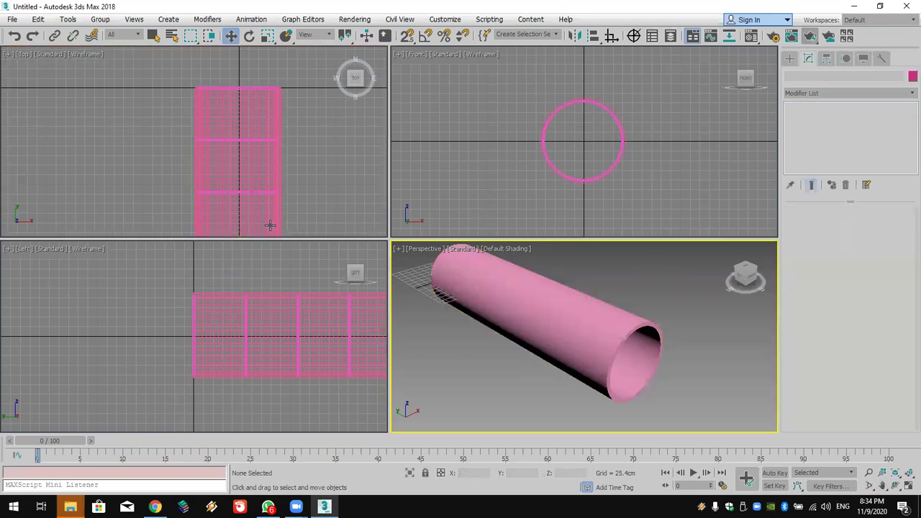
Hide the tube so only the circular rings remain in the viewports
left_click(625, 348)
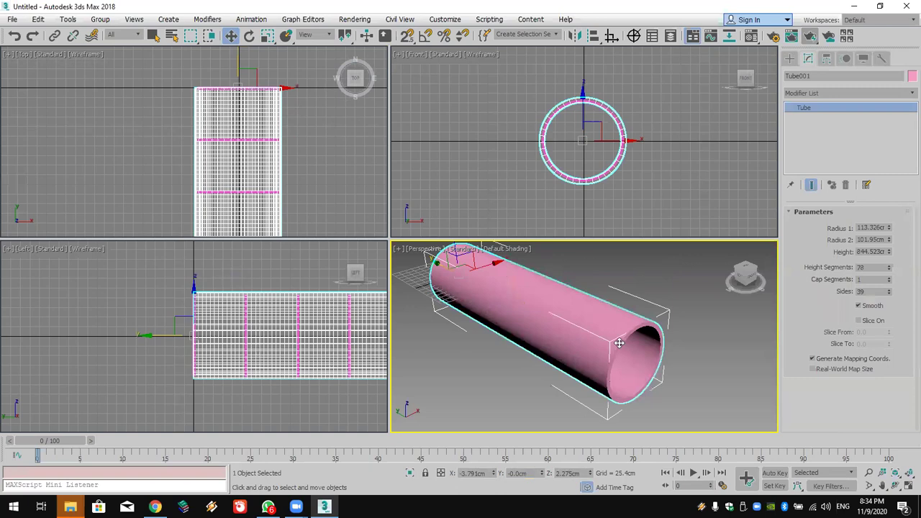
right_click(620, 347)
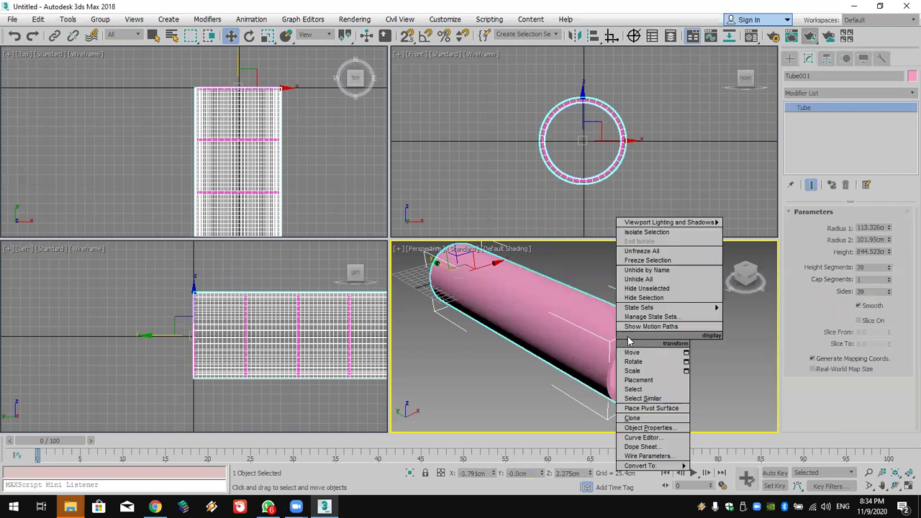
left_click(661, 298)
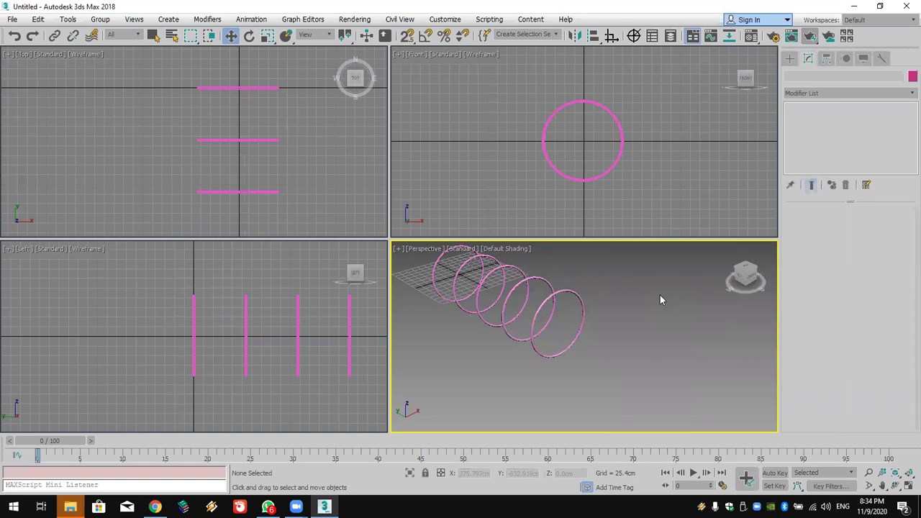
Convert the ring farthest from the original circle to an Editable Poly
left_click(573, 292)
right_click(571, 289)
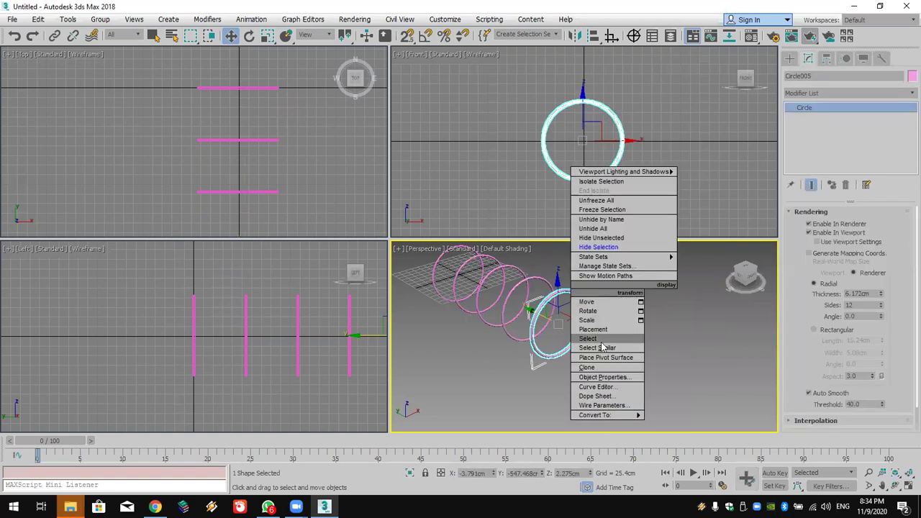
mouse_move(611, 415)
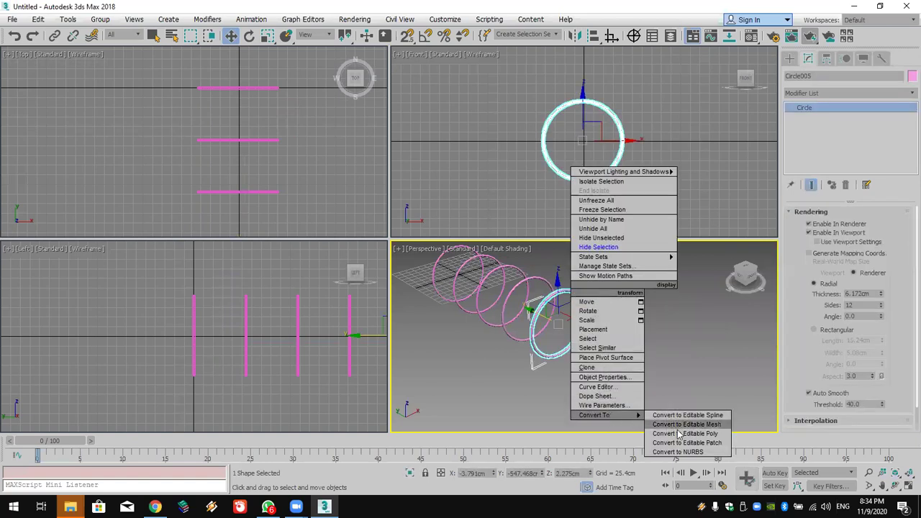
left_click(678, 434)
Attach the other four rings to the Editable Poly ring to make a single object
scroll(862, 306, "down", 5)
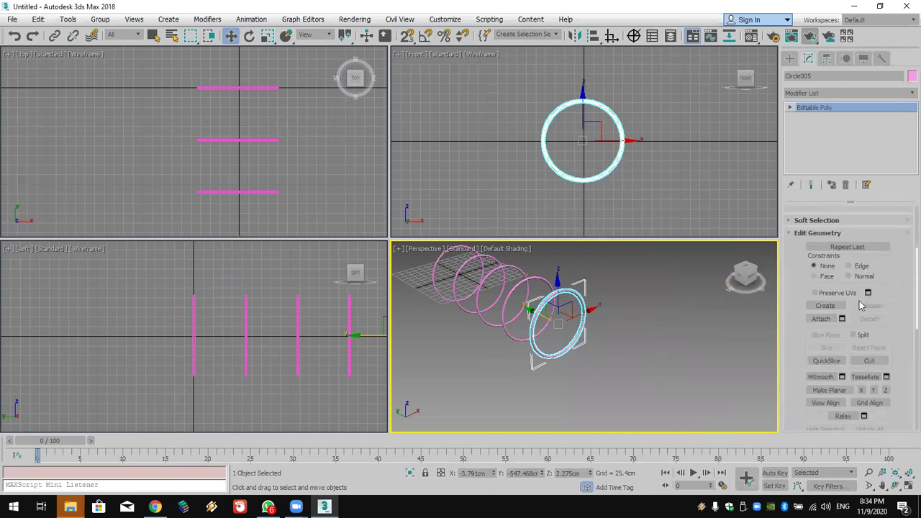
scroll(828, 338, "down", 3)
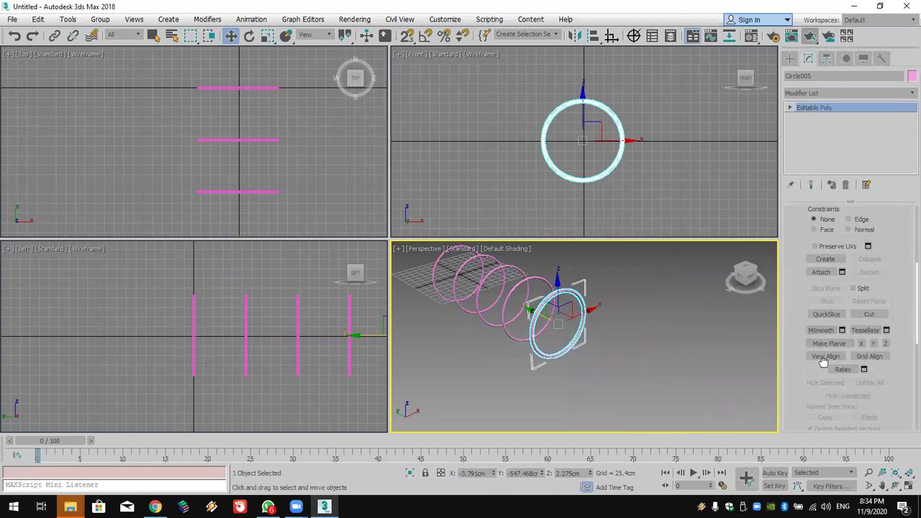
scroll(832, 269, "down", 5)
left_click_drag(806, 362, 800, 233)
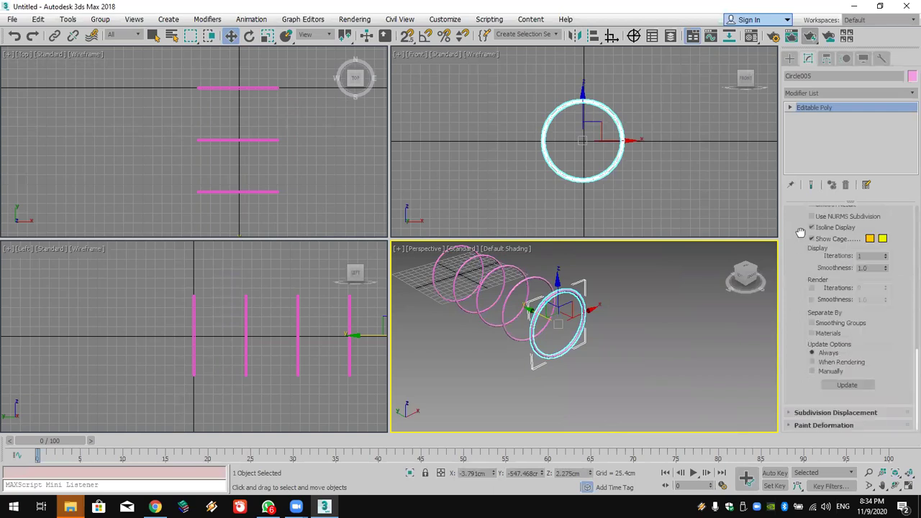
scroll(814, 280, "up", 8)
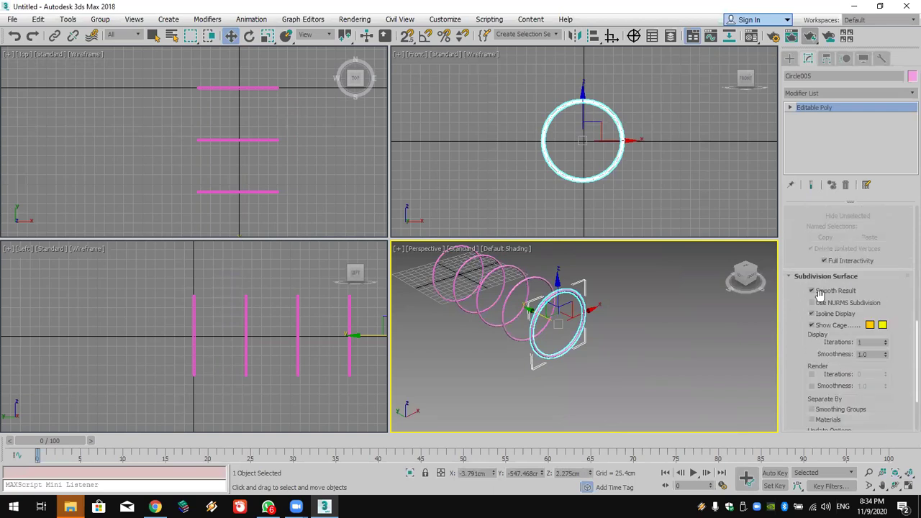
left_click(816, 231)
left_click(501, 310)
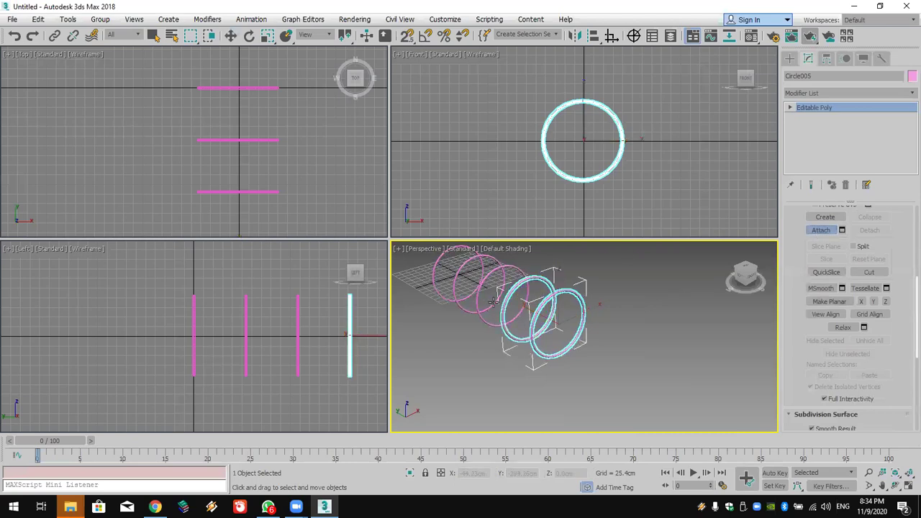
left_click(478, 297)
left_click(456, 287)
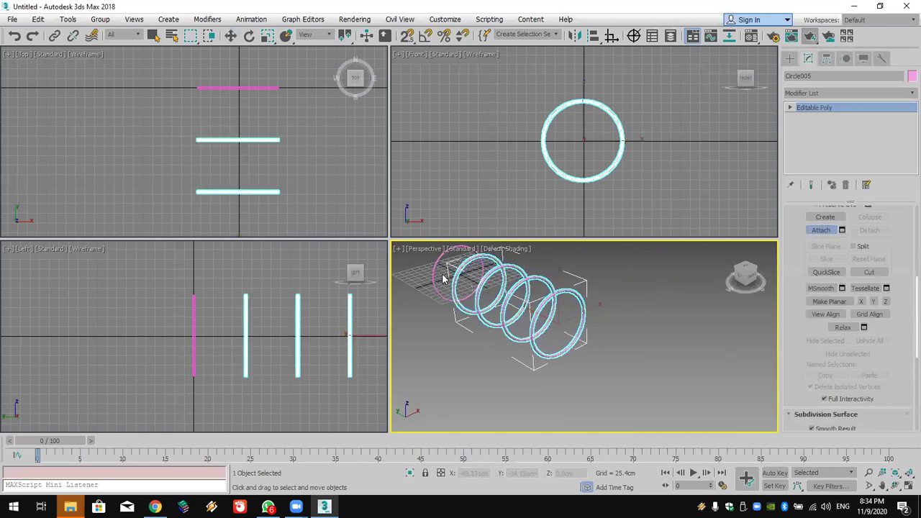
left_click(434, 268)
left_click(787, 62)
Clear the selection and unhide all objects to bring back the tube
left_click(643, 355)
right_click(644, 355)
left_click(611, 346)
right_click(619, 333)
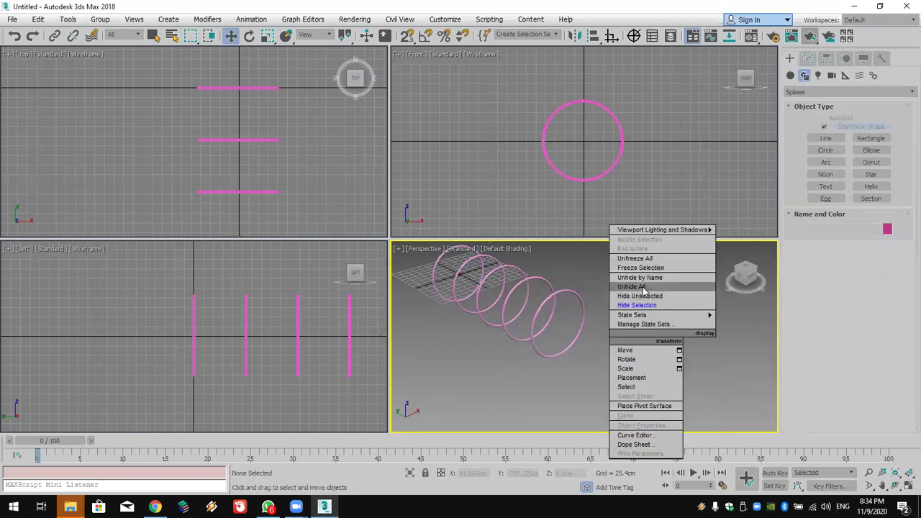
left_click(648, 308)
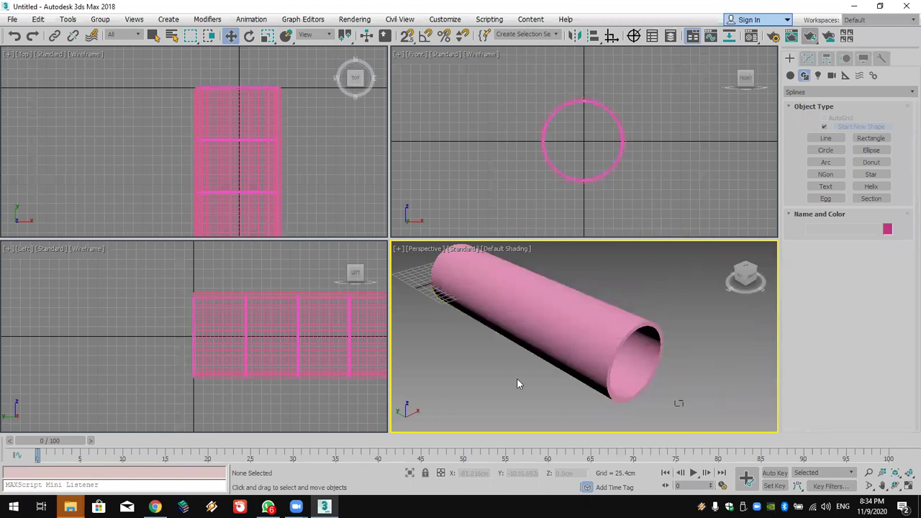
Select the tube and the attached rings together and apply one Bend modifier to both
key("ctrl+a")
left_click(807, 58)
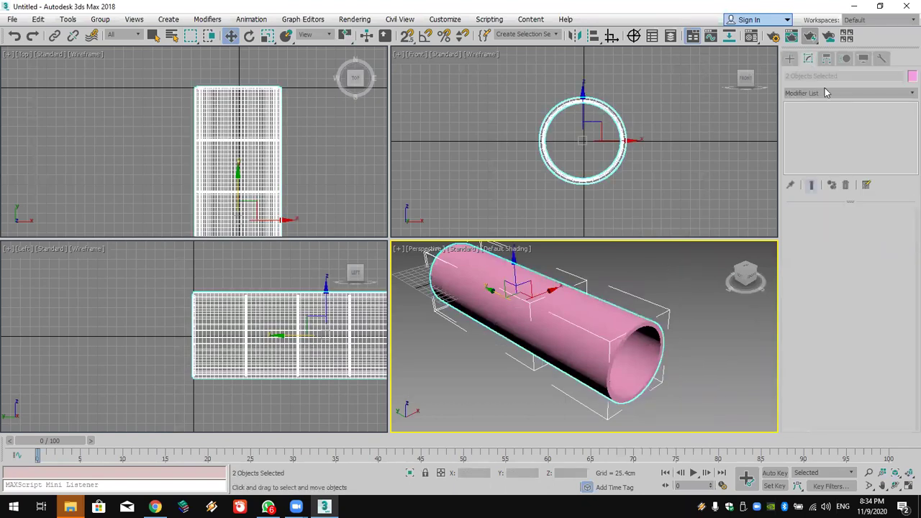
left_click(825, 91)
key("b")
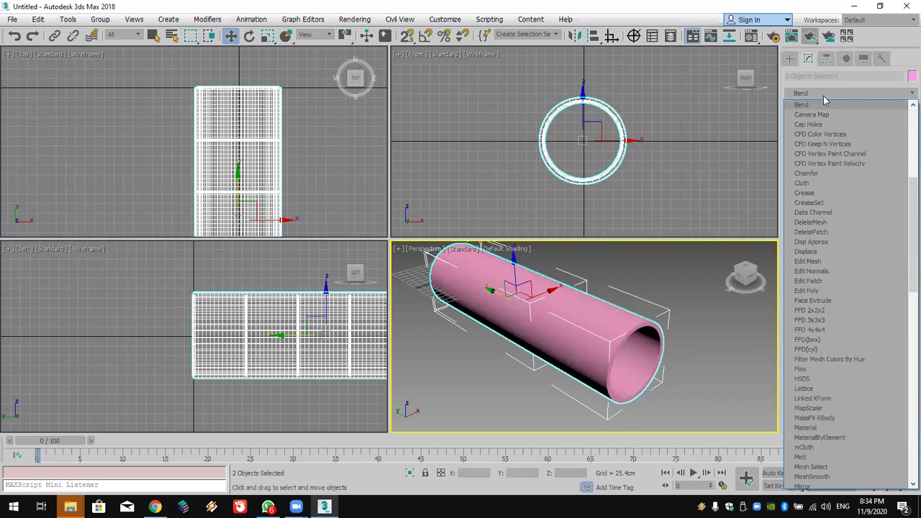
left_click(823, 105)
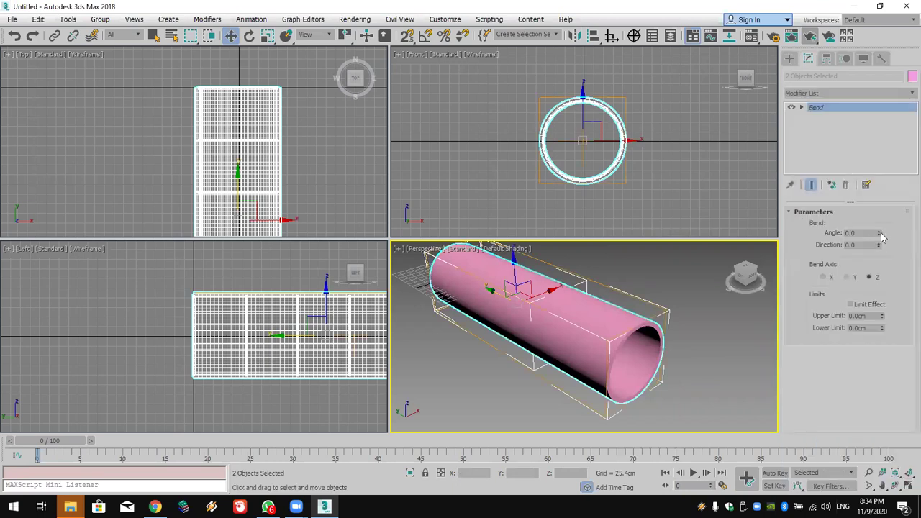
Set the Bend axis to Y and the bend angle to -82
left_click_drag(879, 243, 862, 282)
left_click_drag(858, 112, 825, 213)
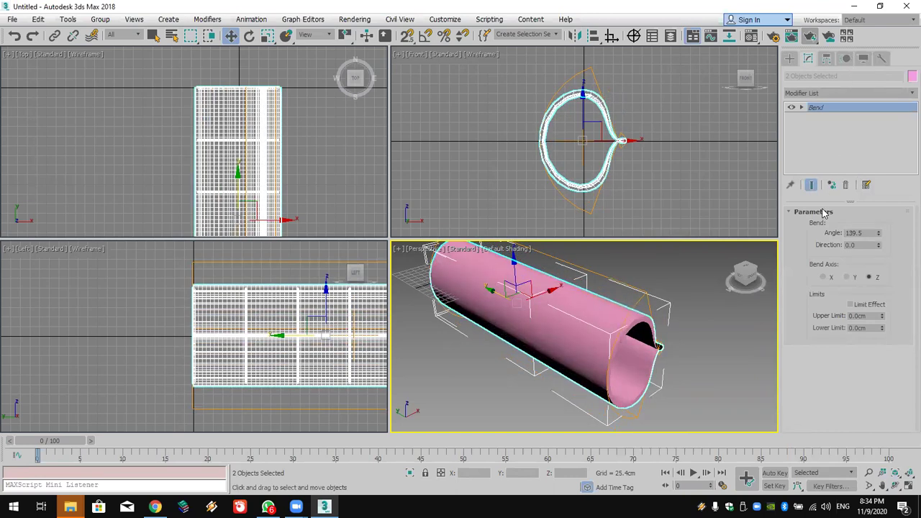
left_click(848, 278)
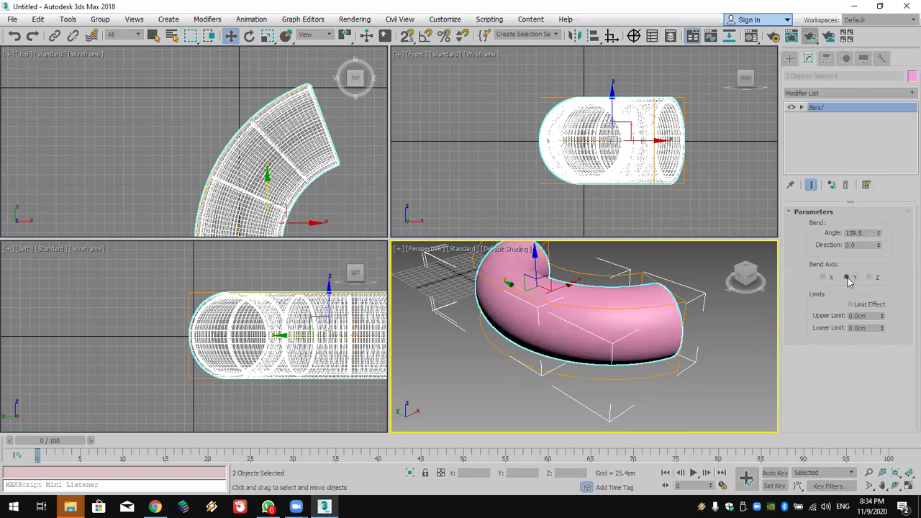
left_click_drag(879, 234, 824, 193)
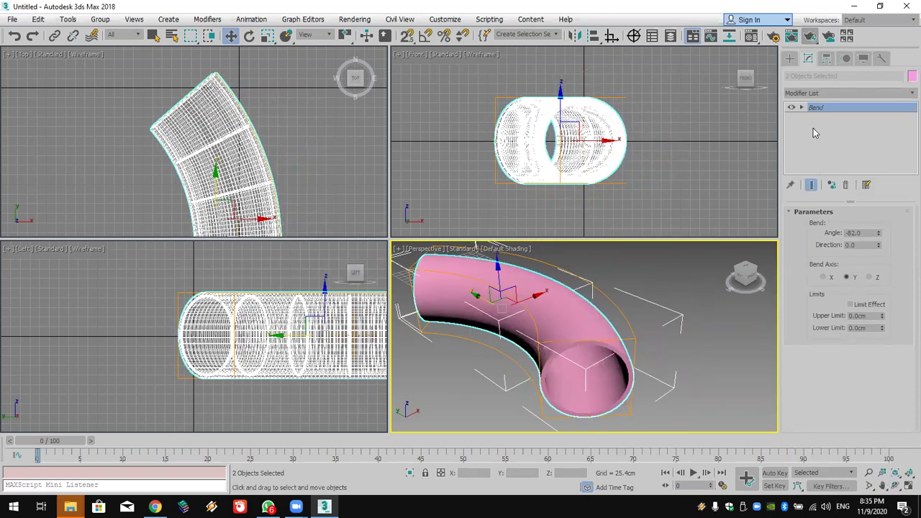
Orbit and zoom the Perspective view into the tube's open end to examine the rings along the tunnel's inner wall
left_click(791, 60)
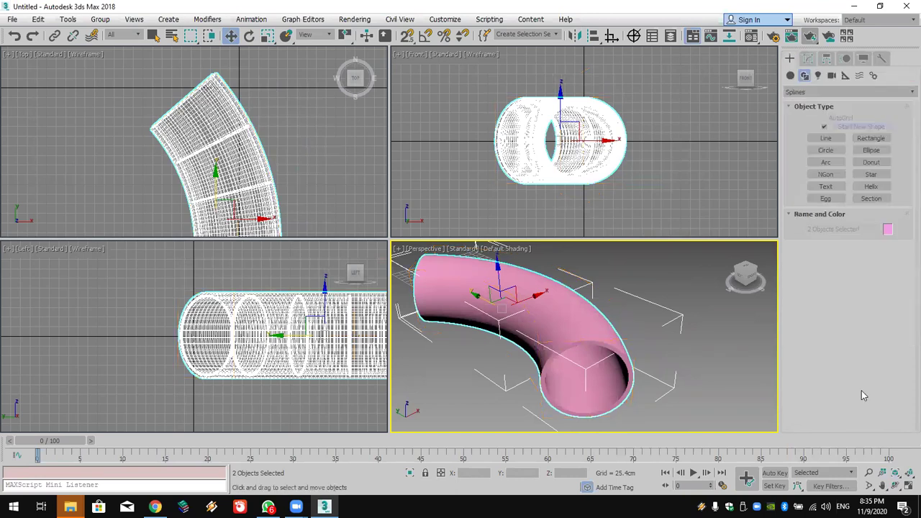
left_click(894, 486)
left_click_drag(585, 347, 729, 324)
scroll(728, 324, "up", 1)
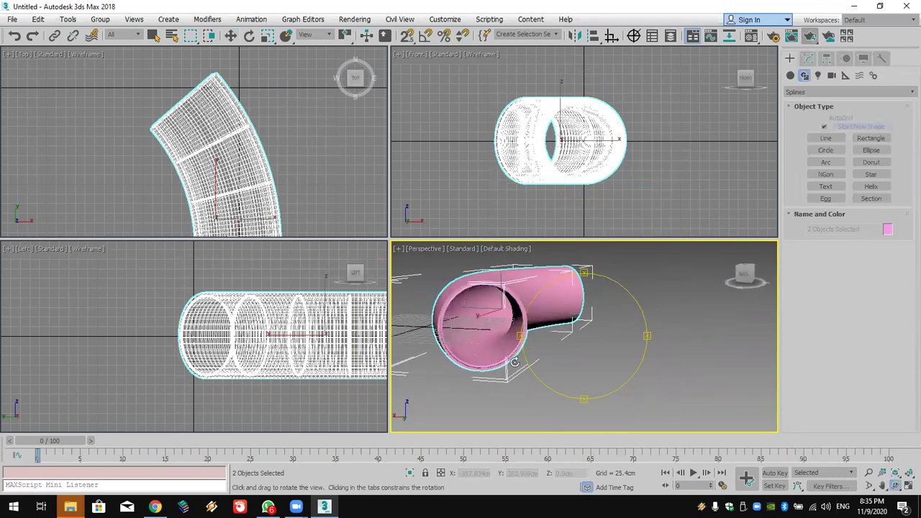
scroll(532, 362, "up", 5)
left_click_drag(533, 361, 667, 444)
key("w")
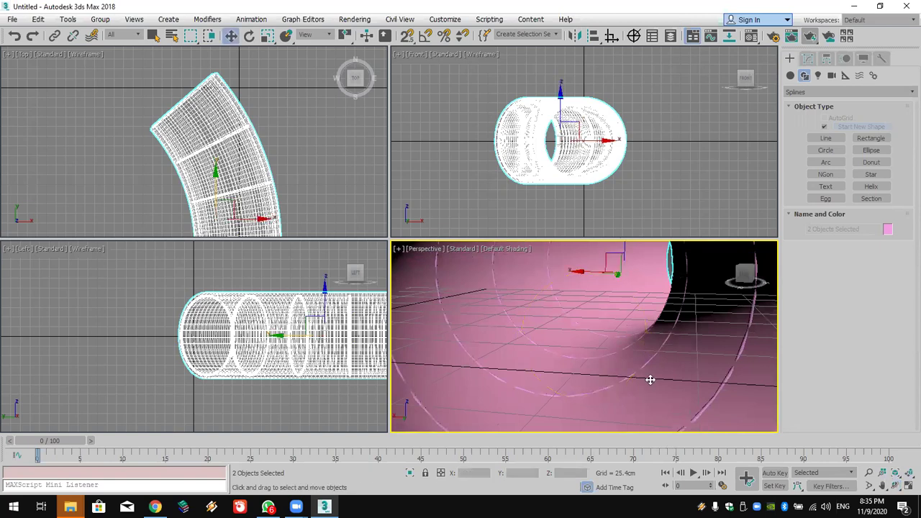
left_click(662, 219)
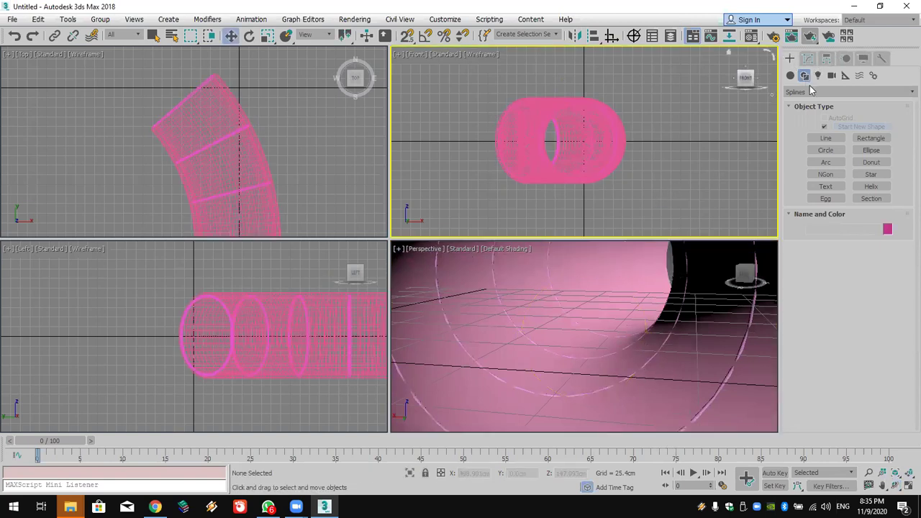
middle_click_drag(676, 337, 647, 341, "alt")
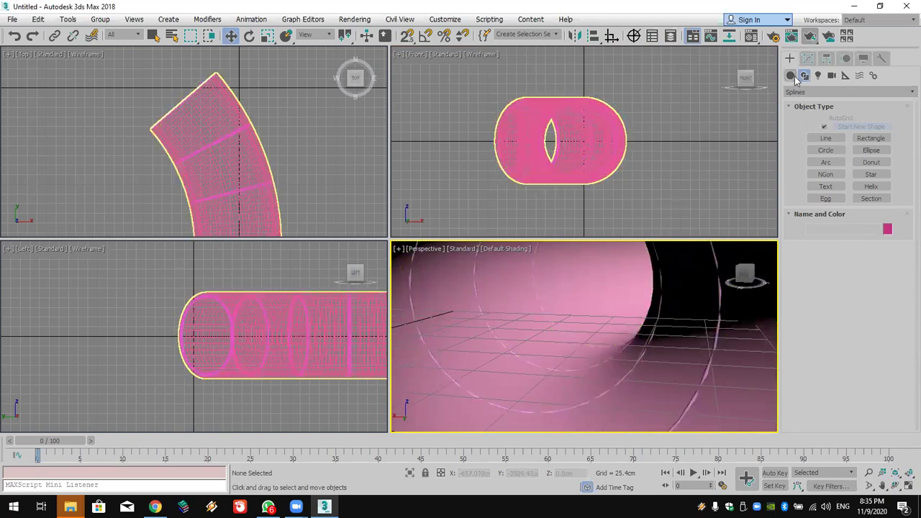
Create a VRayLight of type Mesh beside the bent tube in the Top view
left_click(790, 76)
left_click(818, 75)
left_click(831, 93)
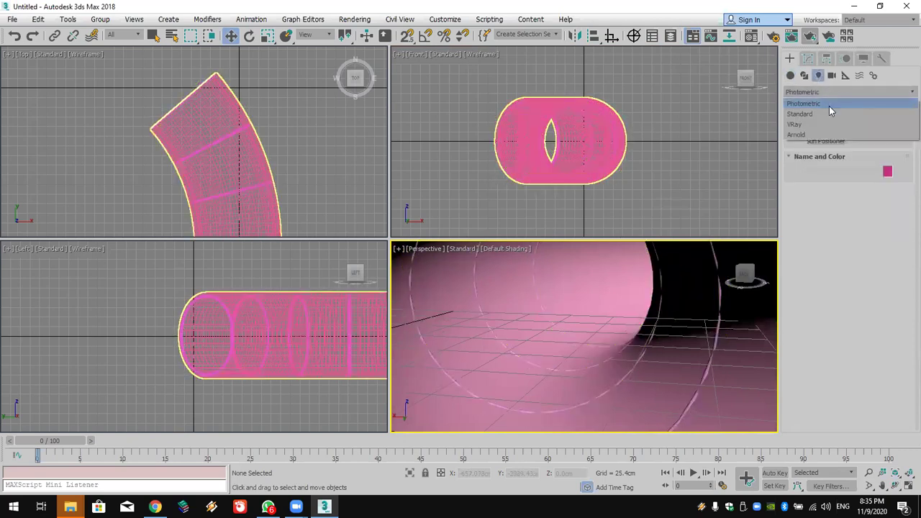
left_click(827, 125)
left_click(837, 131)
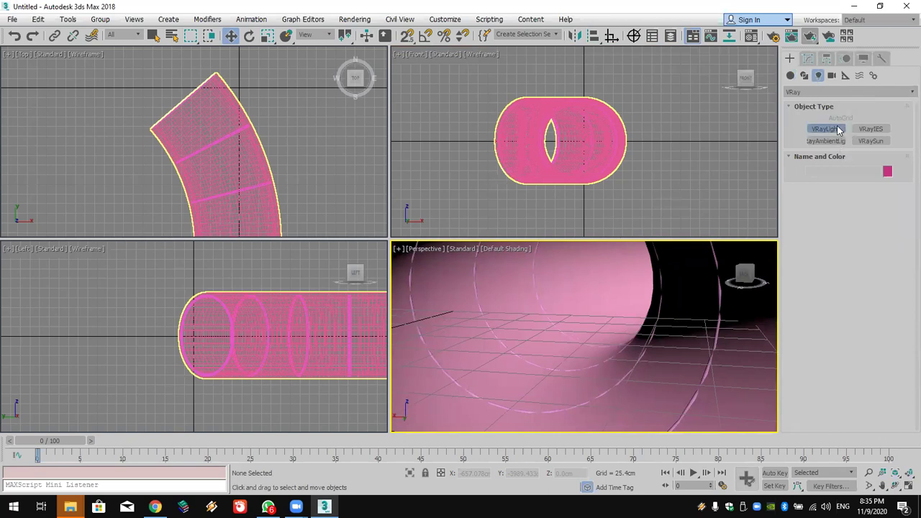
left_click(866, 206)
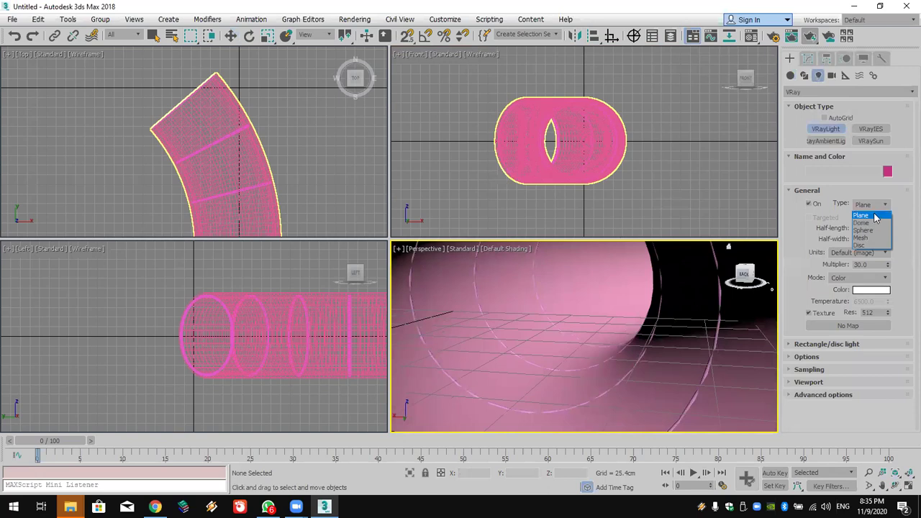
left_click(865, 236)
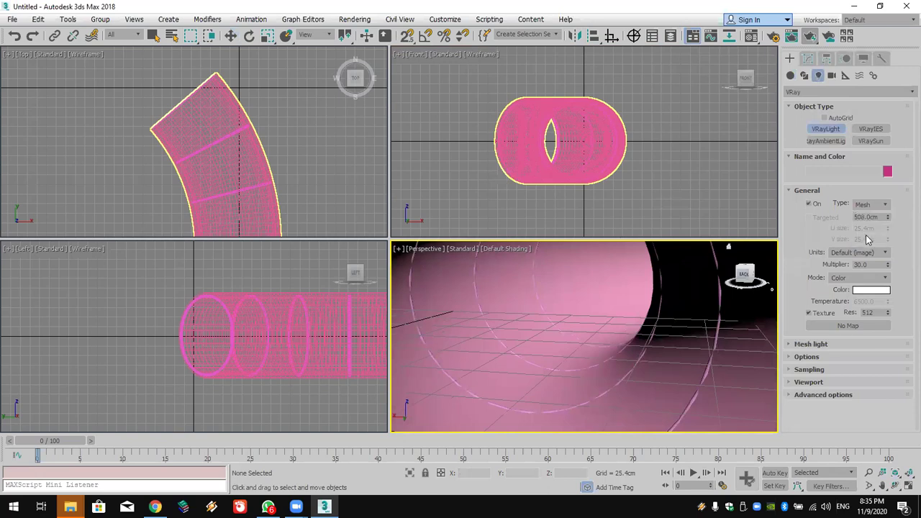
left_click(287, 168)
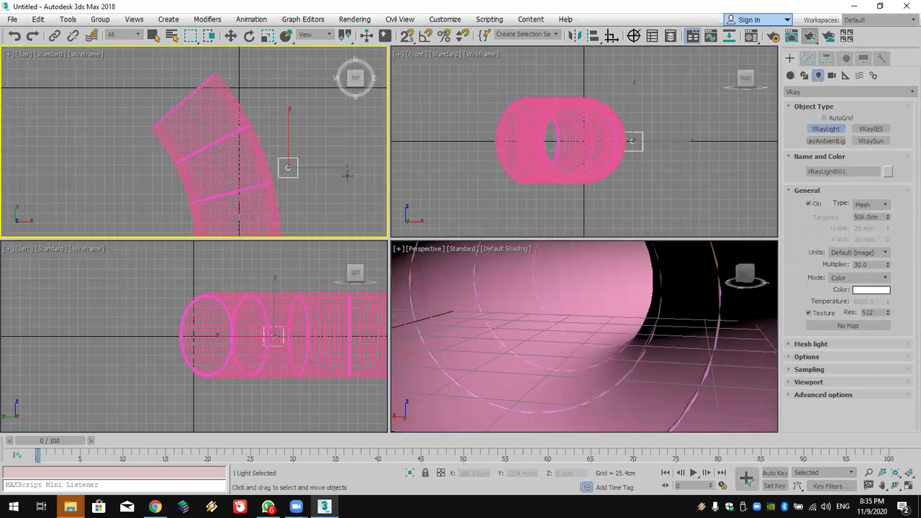
Pick the attached circular rings inside the bent tube as the VRayLight's mesh, replacing the mesh with the light
left_click(808, 58)
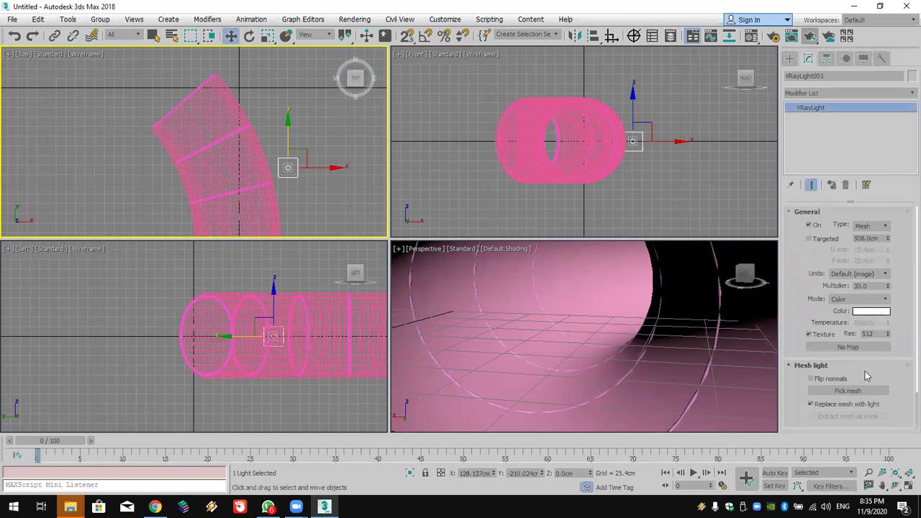
left_click(862, 391)
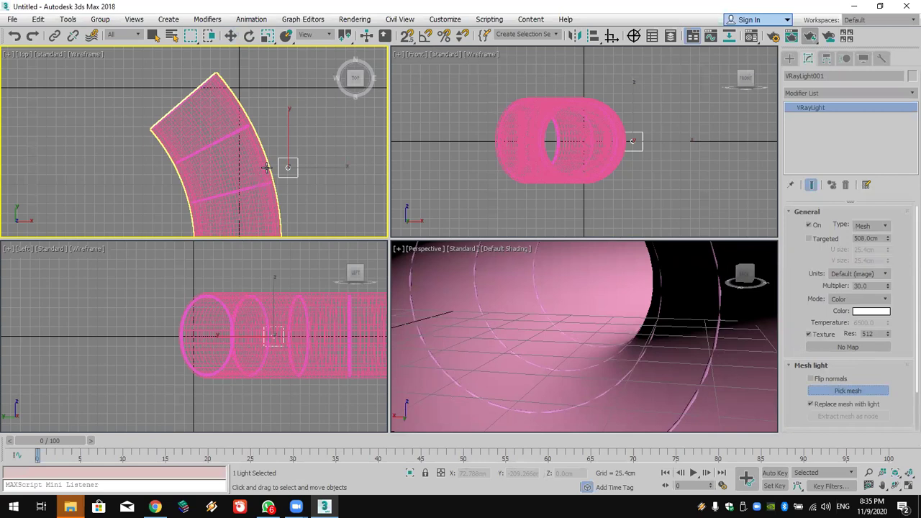
scroll(264, 187, "up", 3)
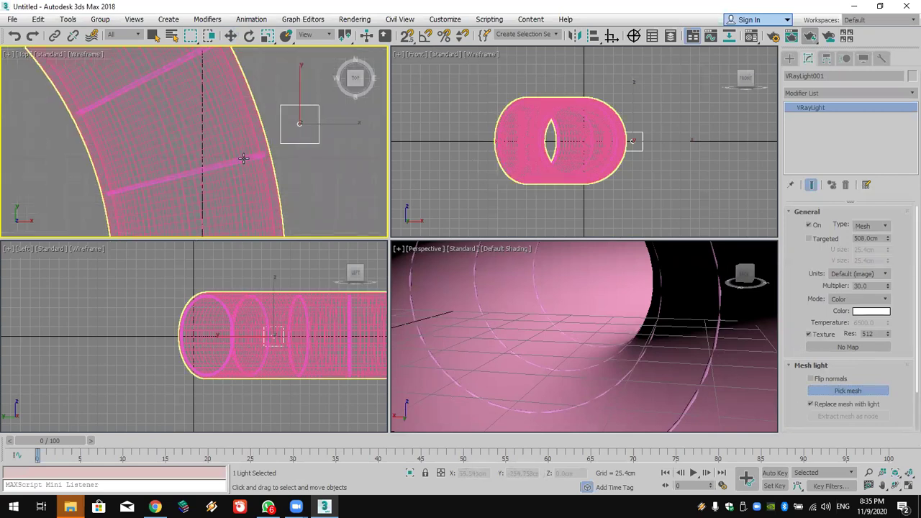
scroll(244, 157, "up", 3)
scroll(245, 157, "up", 5)
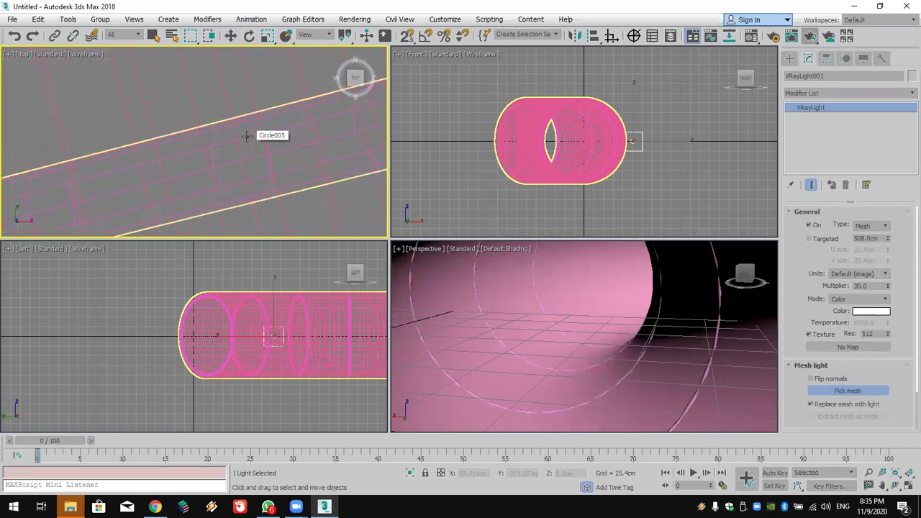
left_click(246, 136)
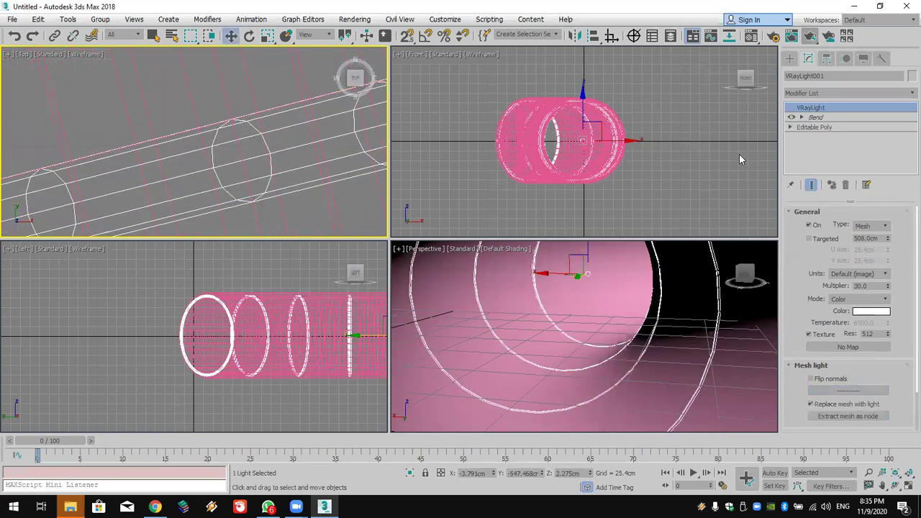
Set the GI primary engine to Irradiance map with the Low preset for rendering the tunnel's Perspective view
left_click(789, 59)
middle_click_drag(671, 257, 684, 331)
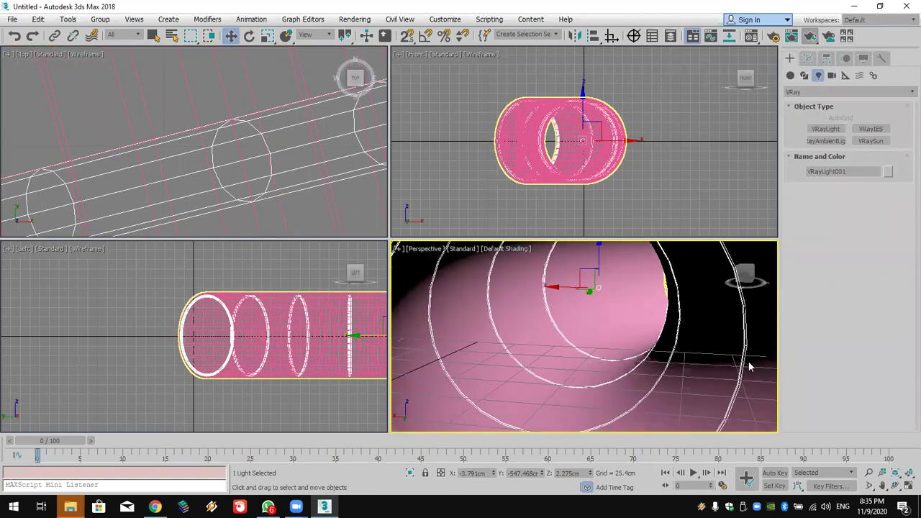
left_click(896, 486)
mouse_move(608, 347)
left_mouse_down()
mouse_move(590, 333)
mouse_move(600, 341)
left_mouse_up()
middle_click_drag(600, 341, 600, 340)
right_click(600, 340)
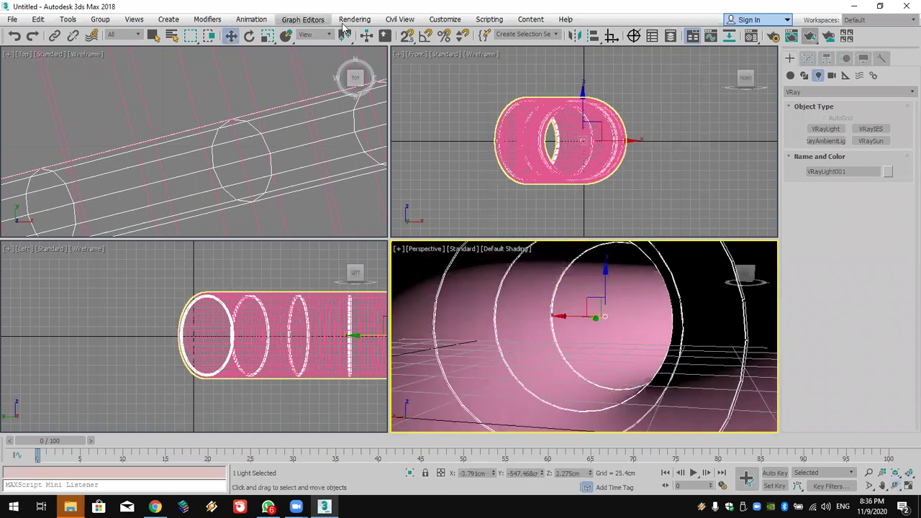
left_click(353, 19)
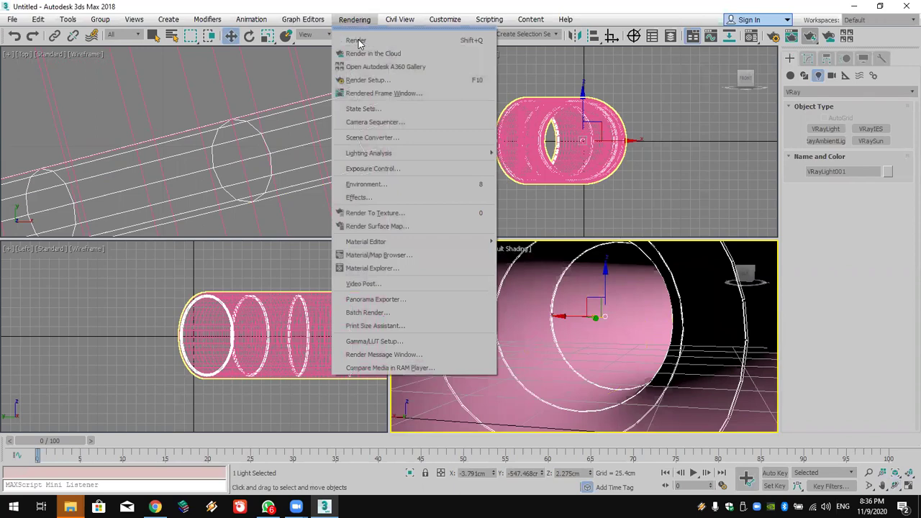
left_click(387, 89)
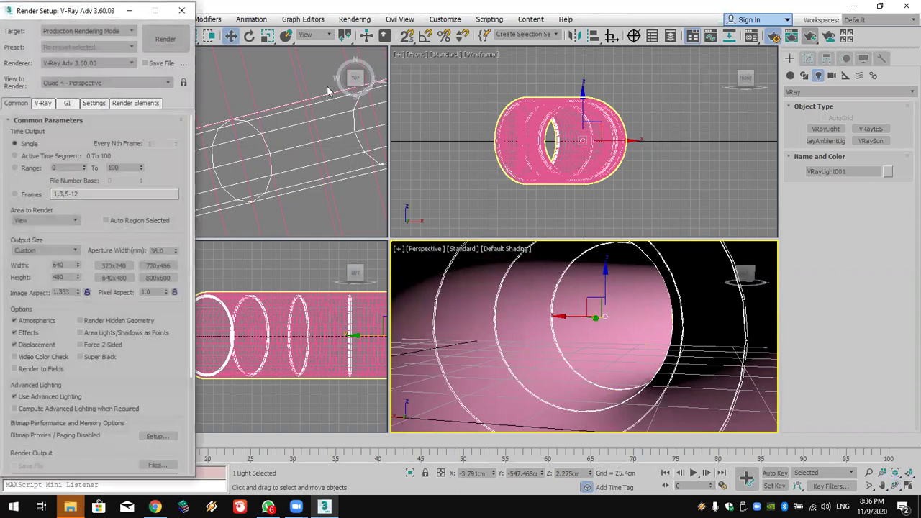
left_click(68, 103)
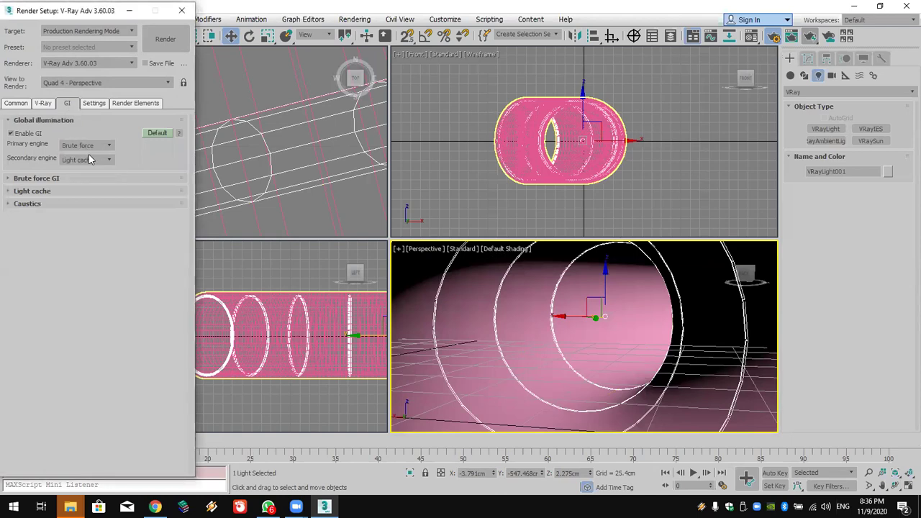
left_click(92, 146)
left_click(92, 157)
left_click(94, 177)
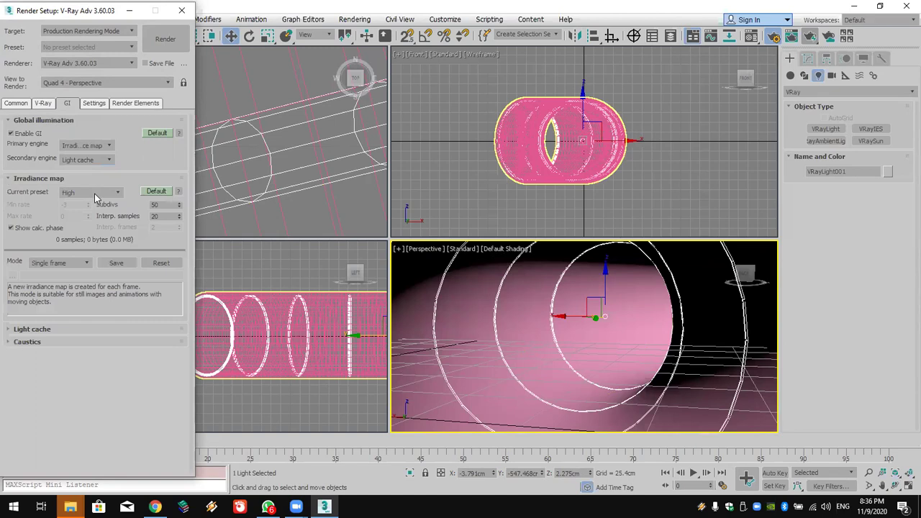
left_click(94, 193)
left_click(98, 219)
Set the light cache subdivs to 500 and test-render the Perspective view of the tunnel with its glowing rings
left_click(42, 330)
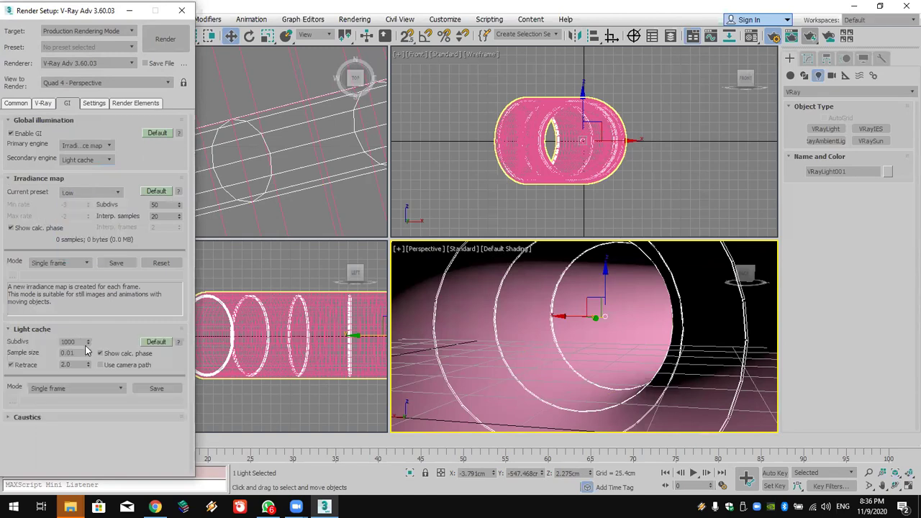
double_click(75, 341)
type("5")
left_click(165, 40)
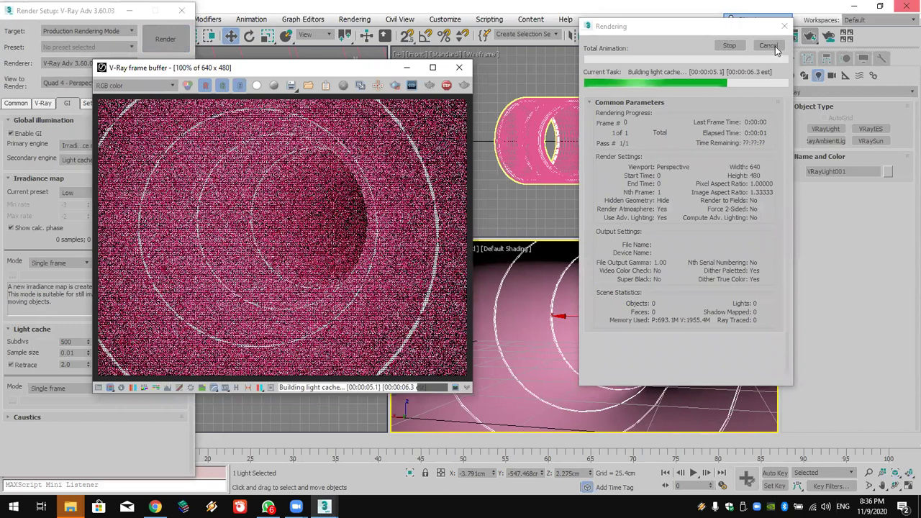
left_click(459, 67)
key("F10")
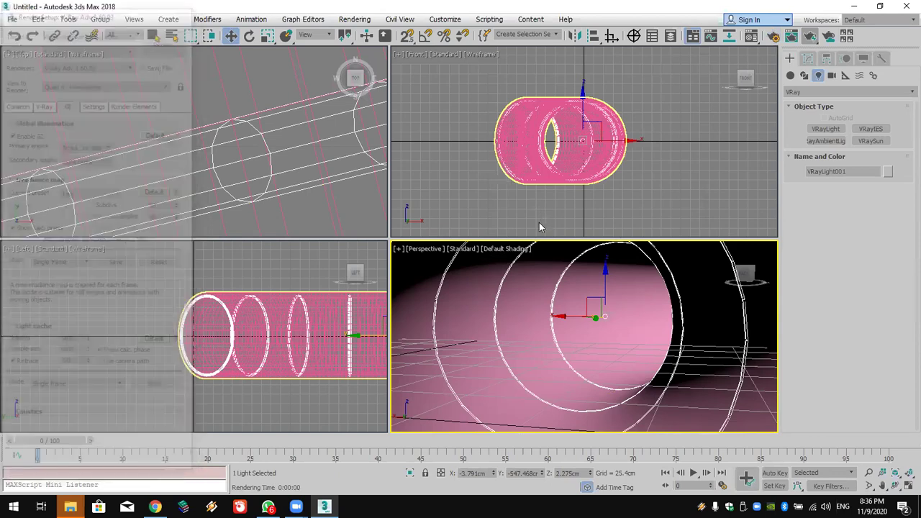
Try selecting and moving the rings' vertices in the Front view at the Editable Poly's Vertex level beneath the mesh light
left_click(808, 59)
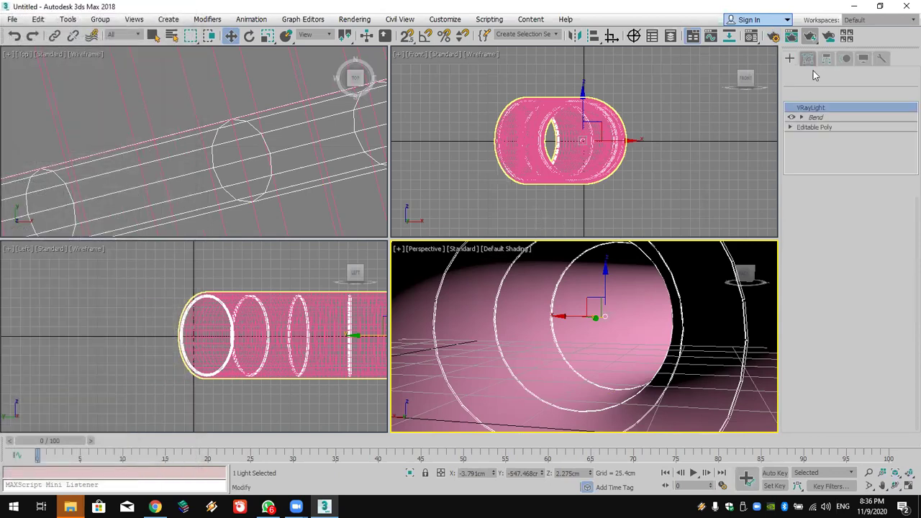
left_click(802, 118)
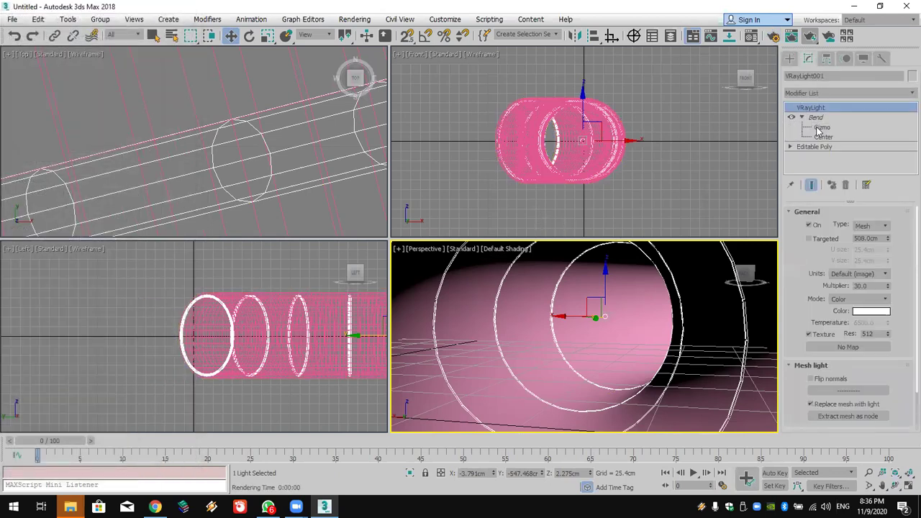
left_click(790, 147)
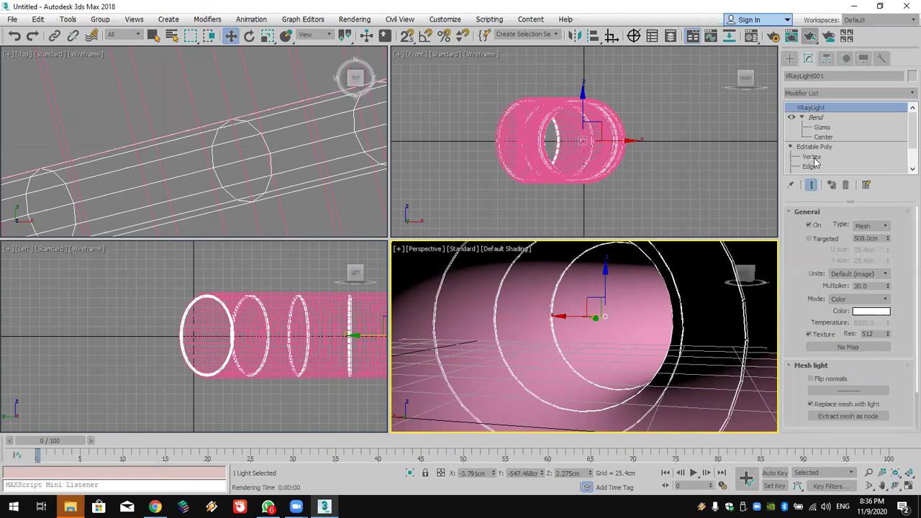
left_click(812, 157)
left_click_drag(595, 62, 554, 119)
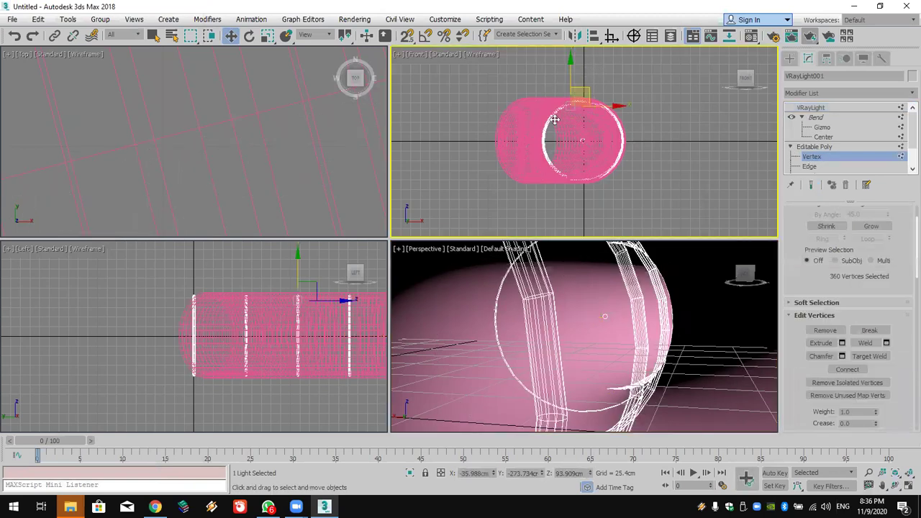
left_click_drag(572, 74, 541, 86)
left_click(17, 37)
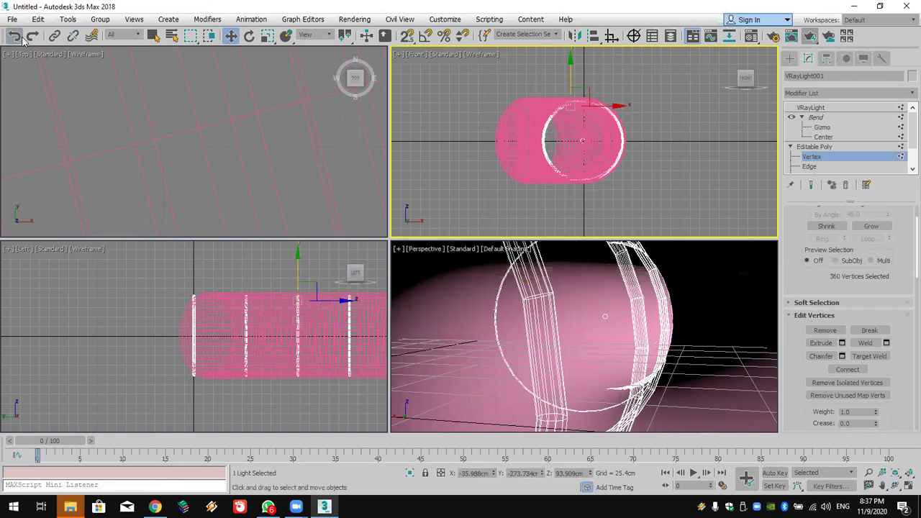
left_click(788, 60)
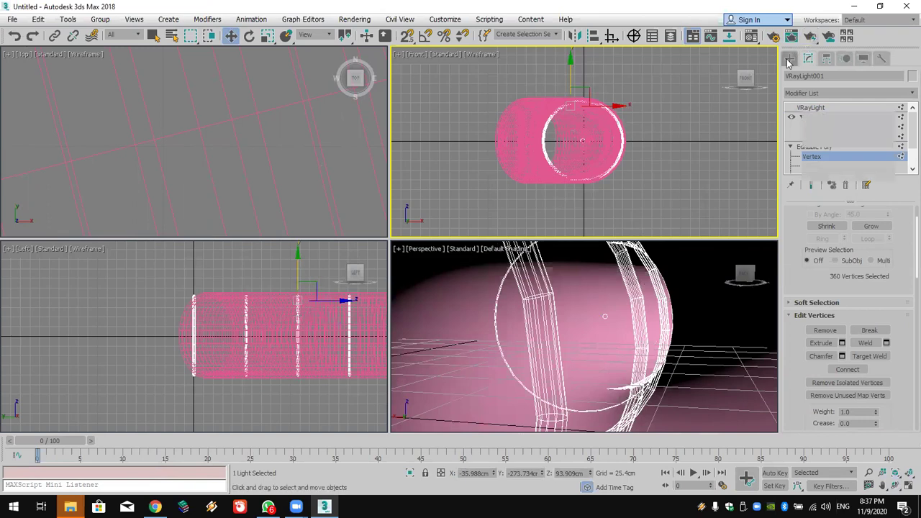
Reset 3ds Max to an empty scene without saving the tunnel scene's changes
left_click(7, 21)
left_click(63, 81)
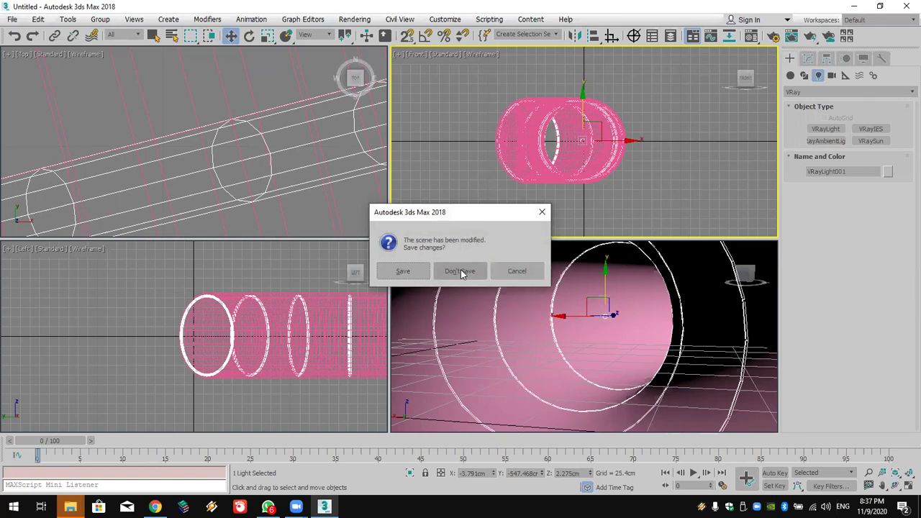
left_click(461, 271)
left_click(433, 272)
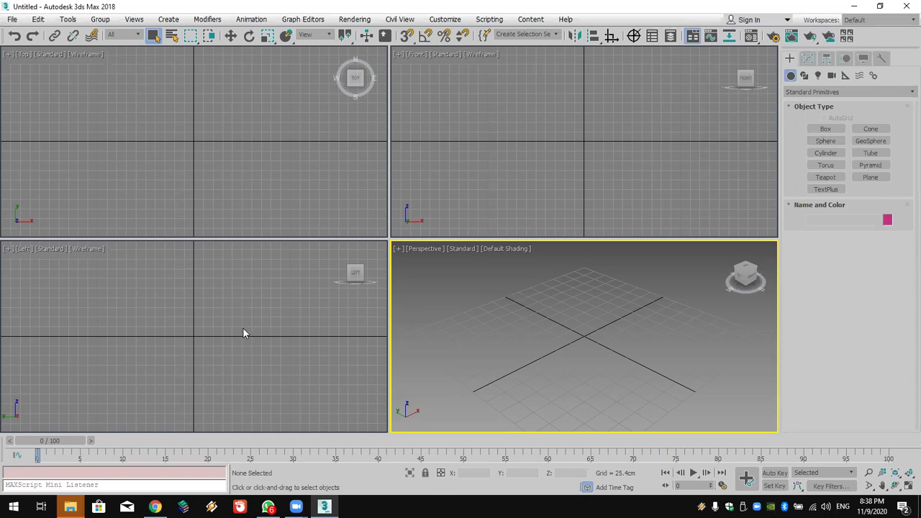
Open SEA.max from the External Files folder of the MAX directory and adopt the file's unit scale
left_click(12, 18)
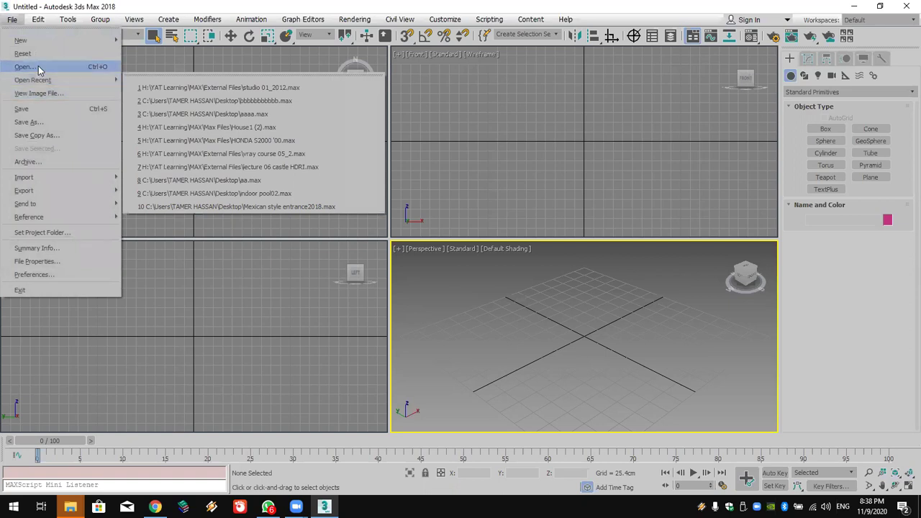
left_click(303, 199)
left_click(271, 123)
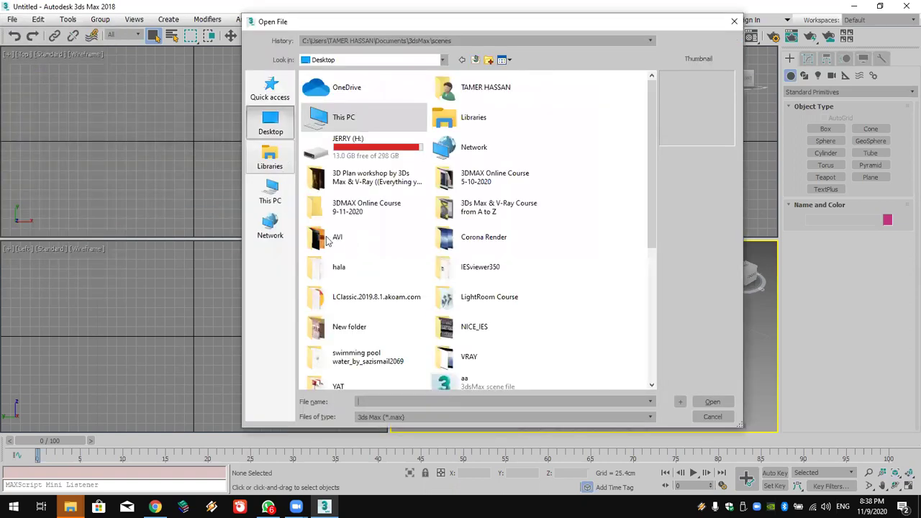
left_click_drag(653, 219, 551, 318)
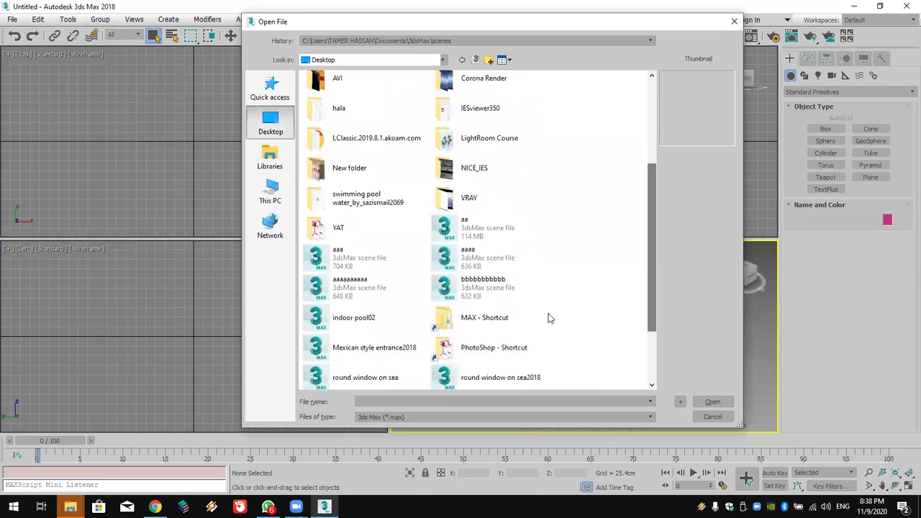
double_click(464, 309)
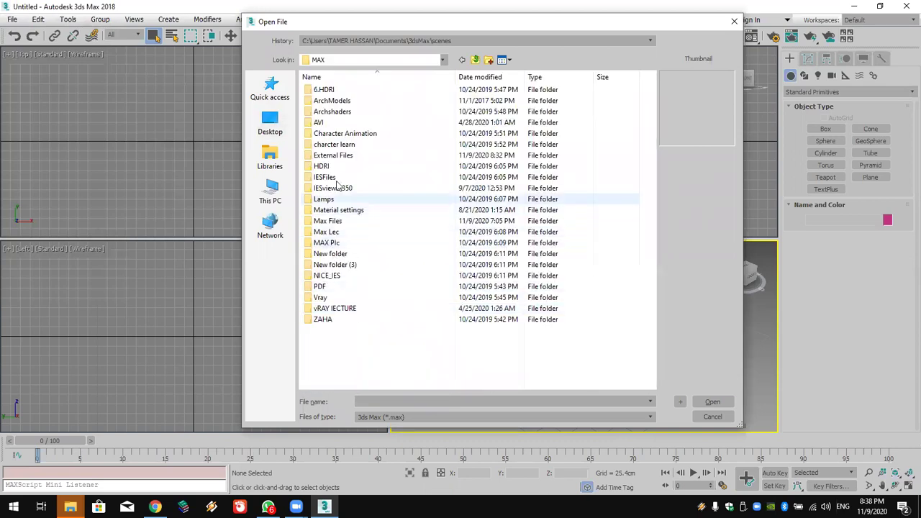
double_click(347, 158)
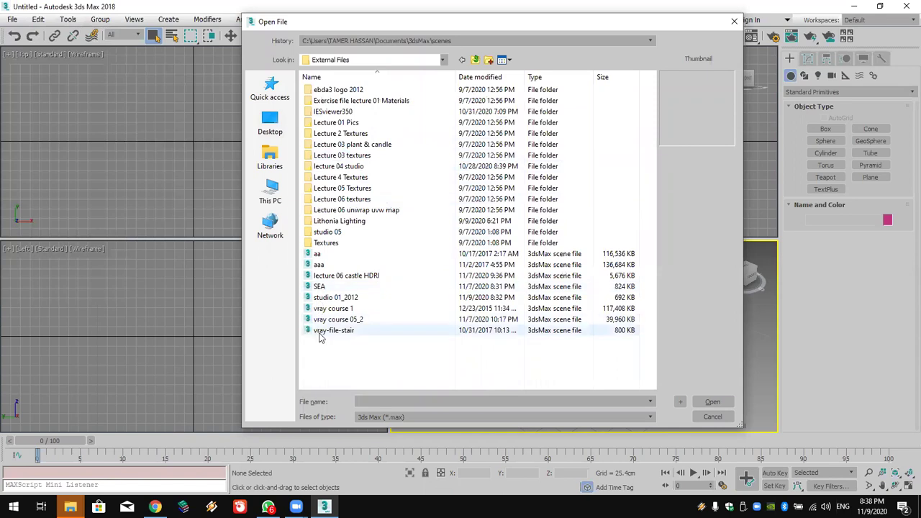
left_click(319, 286)
double_click(319, 285)
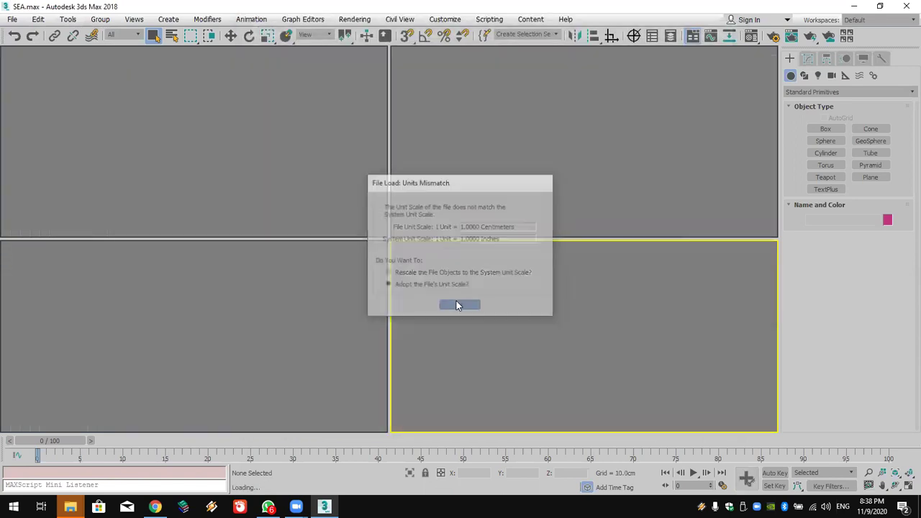
left_click(457, 302)
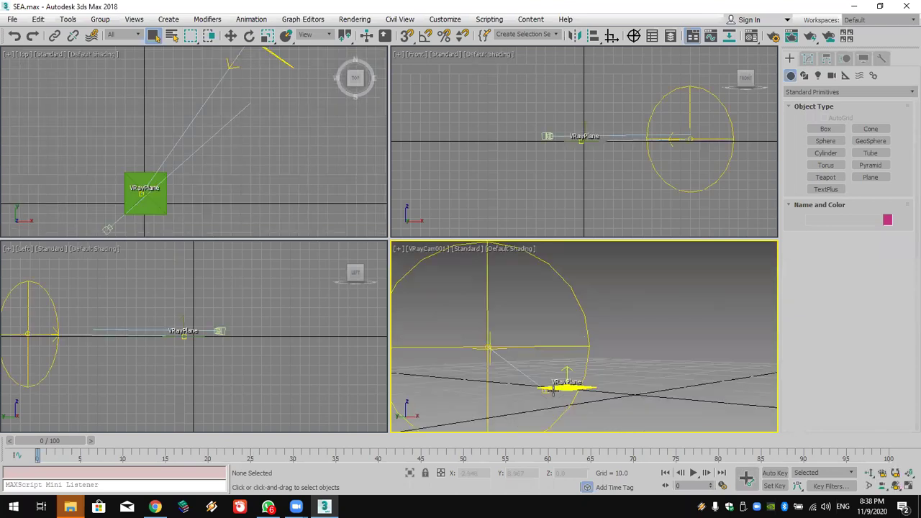
Select the VRaySun and render the VRayCam001 view to examine the sunset over the sea, stopping the render early
left_click(489, 348)
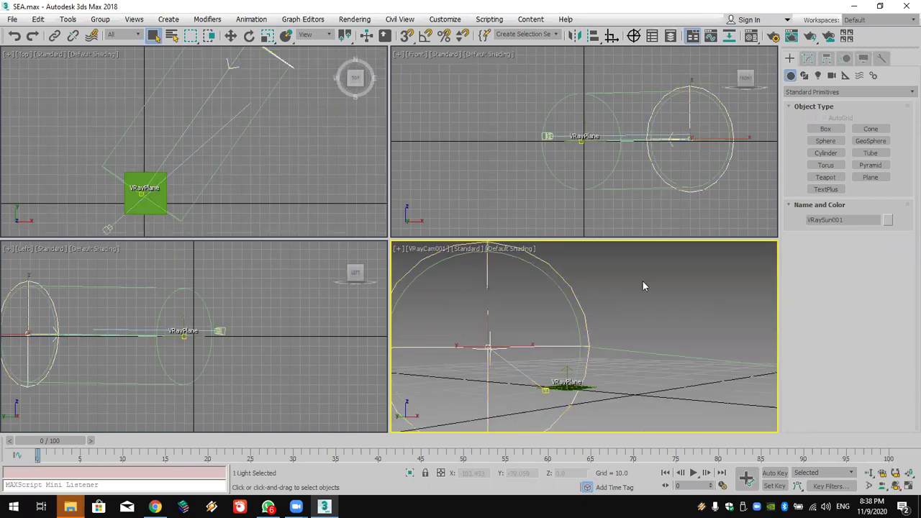
left_click(811, 36)
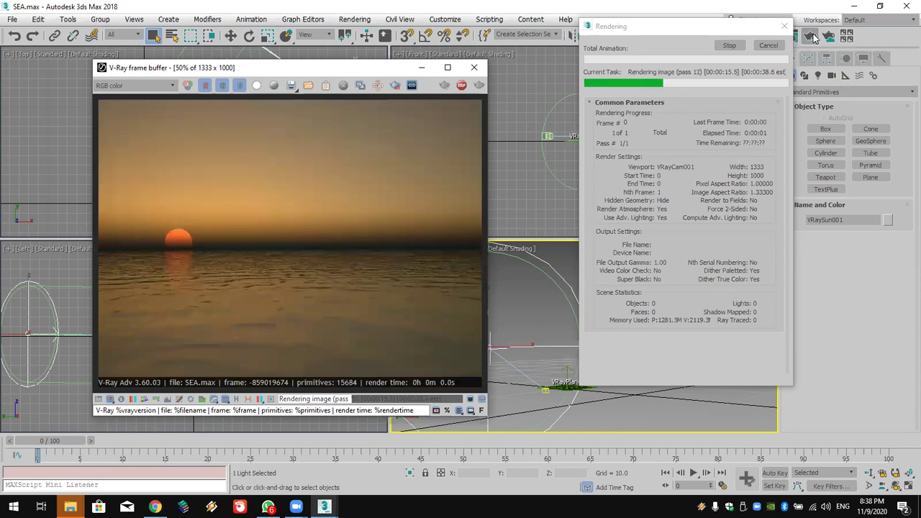
left_click(767, 46)
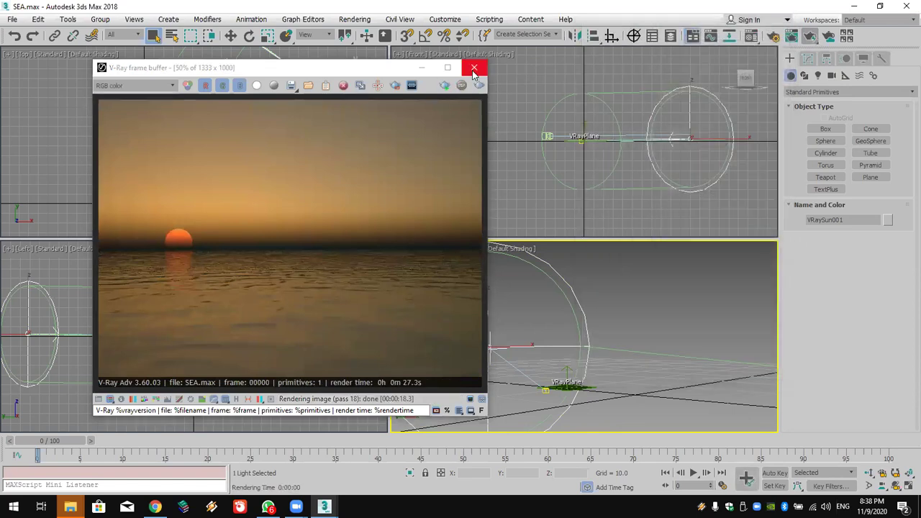
left_click(474, 67)
left_click(332, 155)
Close the sunset render and reset 3ds Max to an empty scene without saving the changes to SEA.max
left_click(12, 19)
left_click(256, 200)
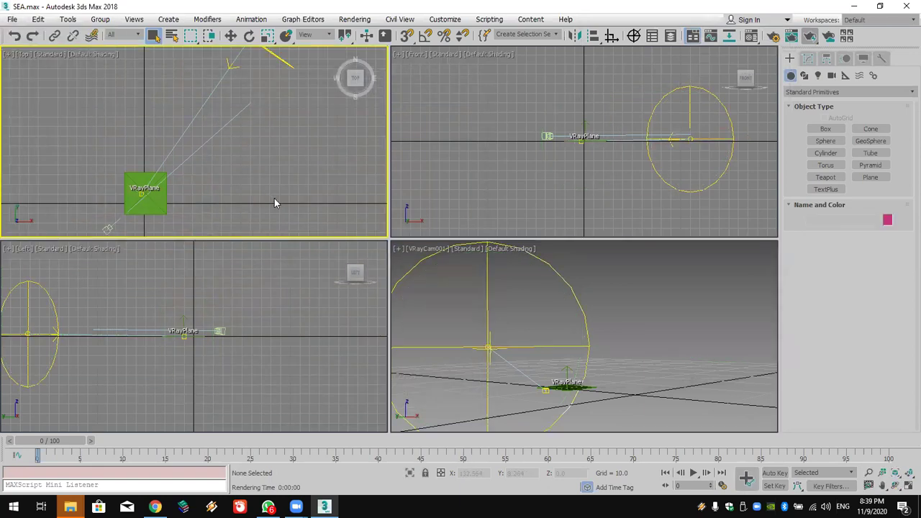
left_click(324, 244)
left_click_drag(213, 221, 79, 42)
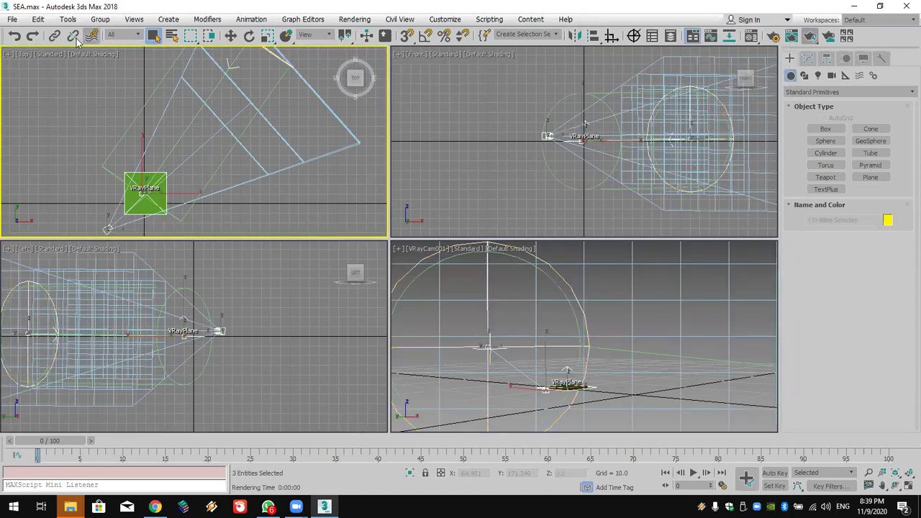
left_click(12, 19)
left_click(29, 53)
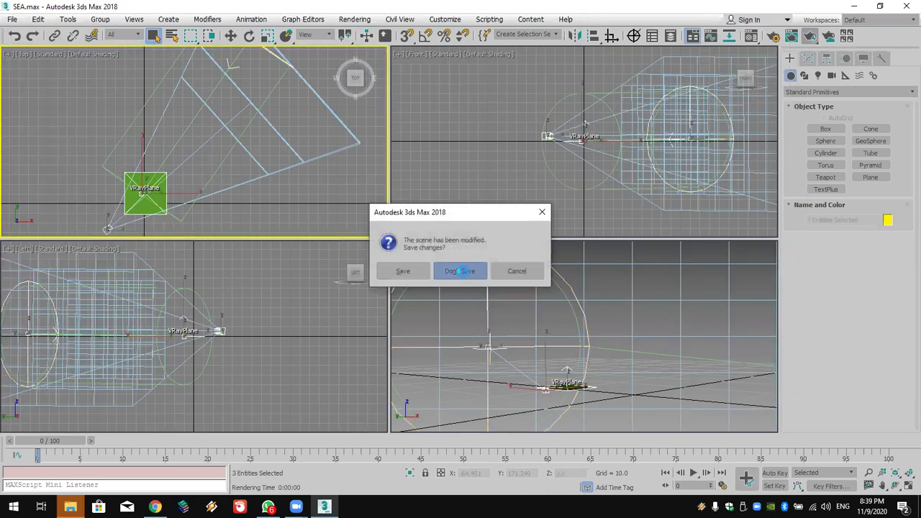
left_click(461, 271)
left_click(433, 271)
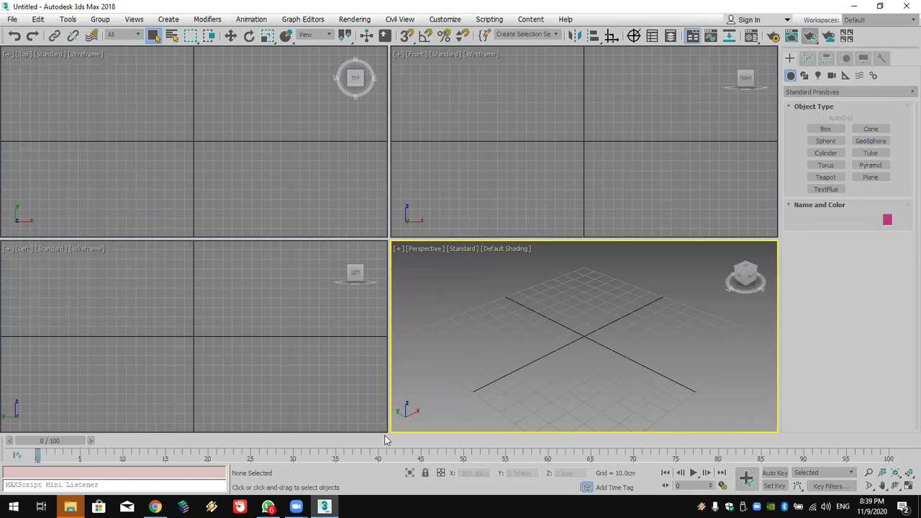
left_click(828, 93)
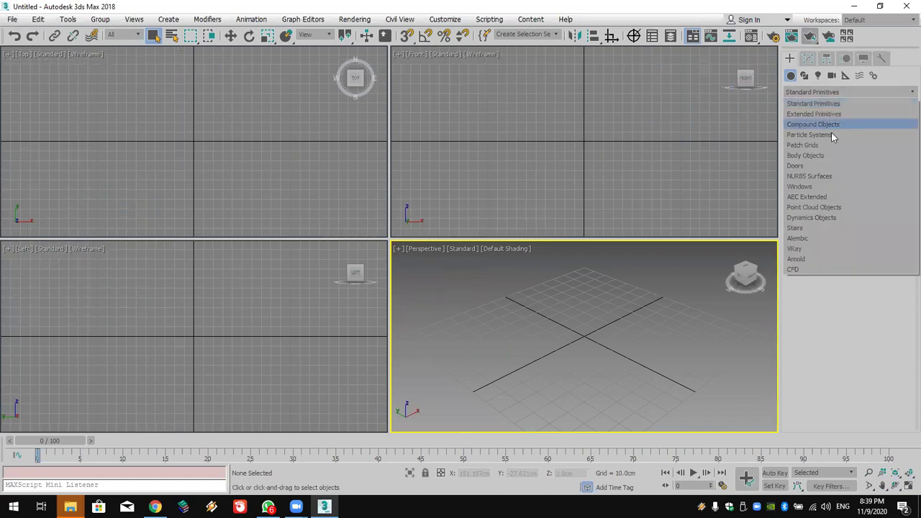
left_click(830, 94)
left_click(829, 95)
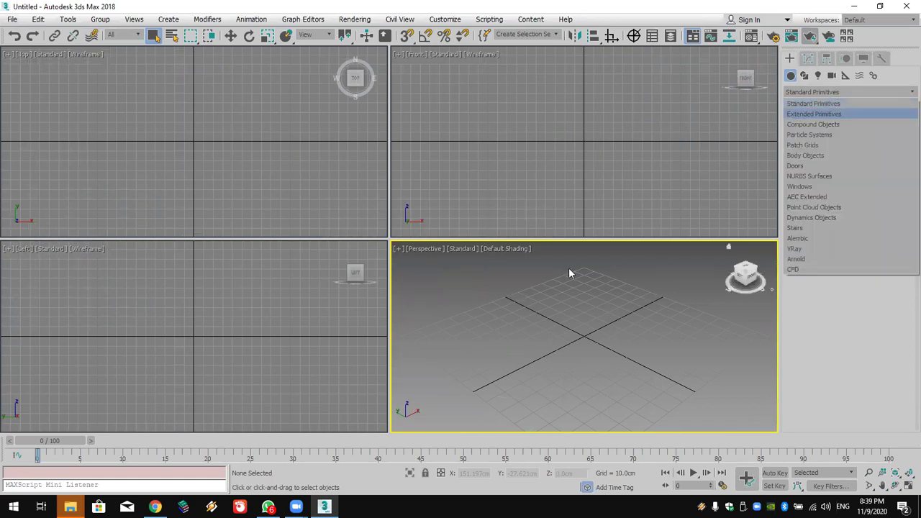
left_click(459, 301)
Open the scene file round window on sea2018 from the Desktop
left_click(12, 18)
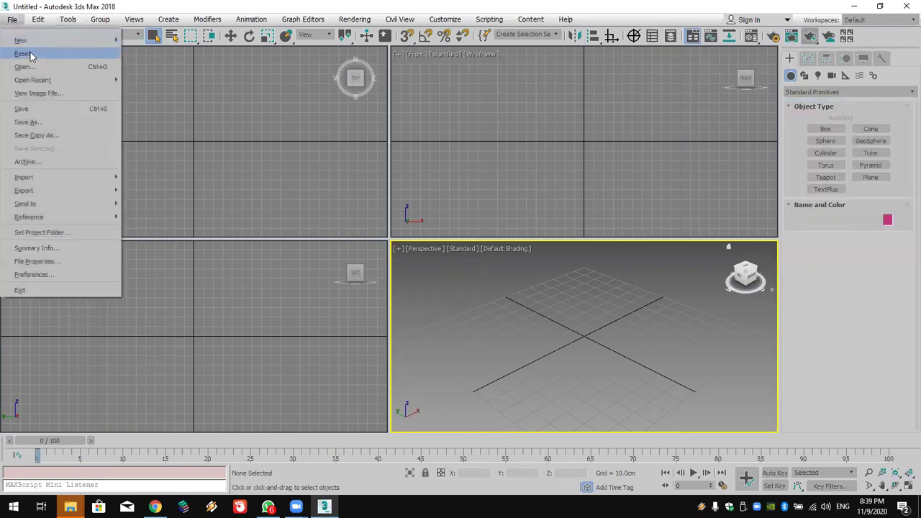
left_click(33, 64)
left_click(271, 124)
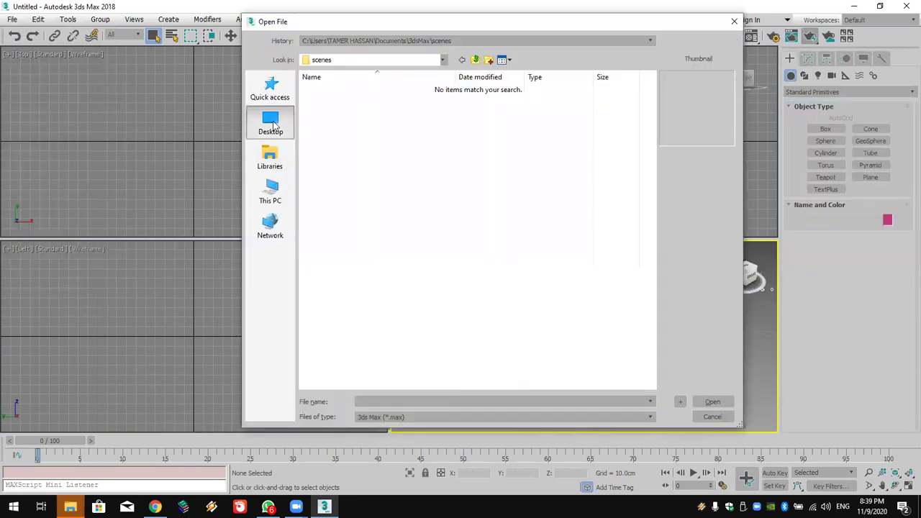
scroll(448, 267, "down", 3)
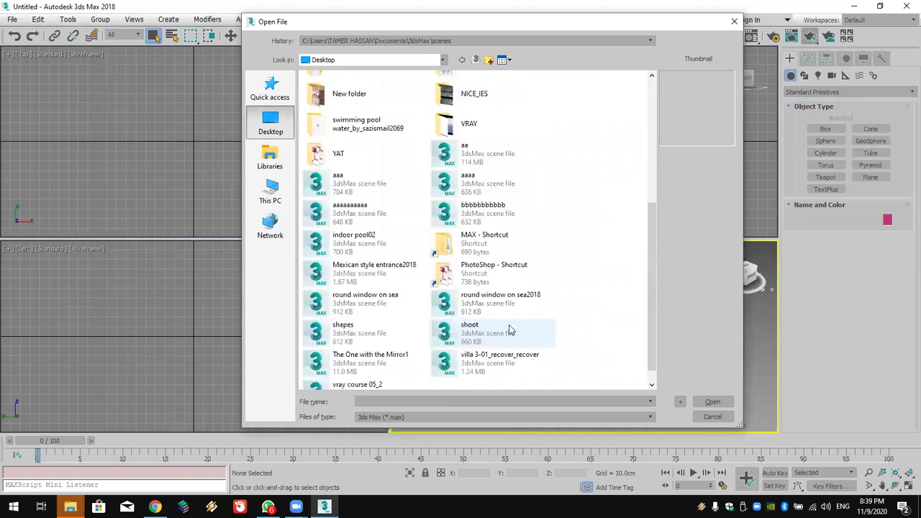
left_click(465, 310)
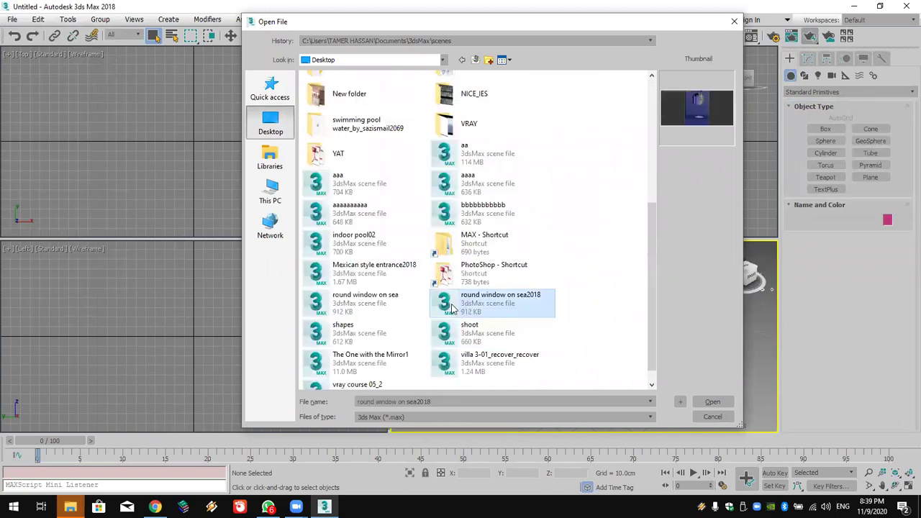
double_click(452, 308)
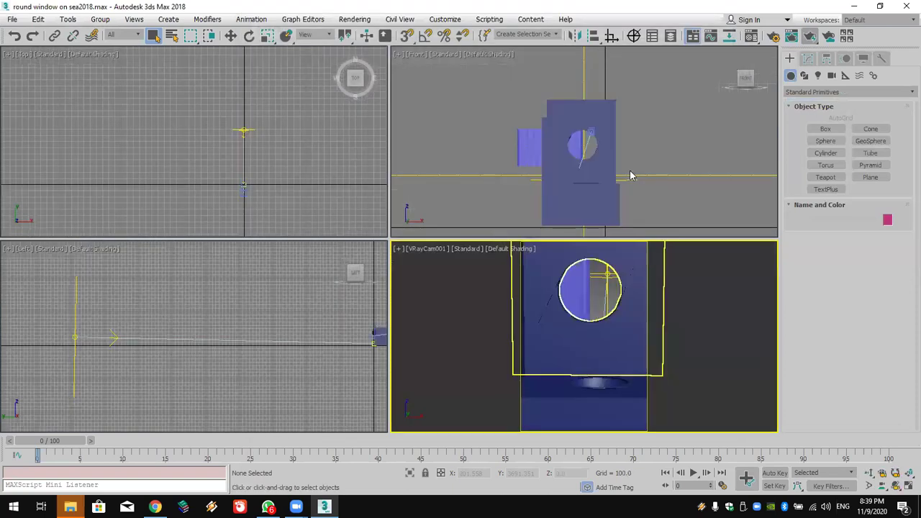
Select the wall with the round window and change the VRayCam001 viewport to a Perspective view that frames the model
left_click(648, 182)
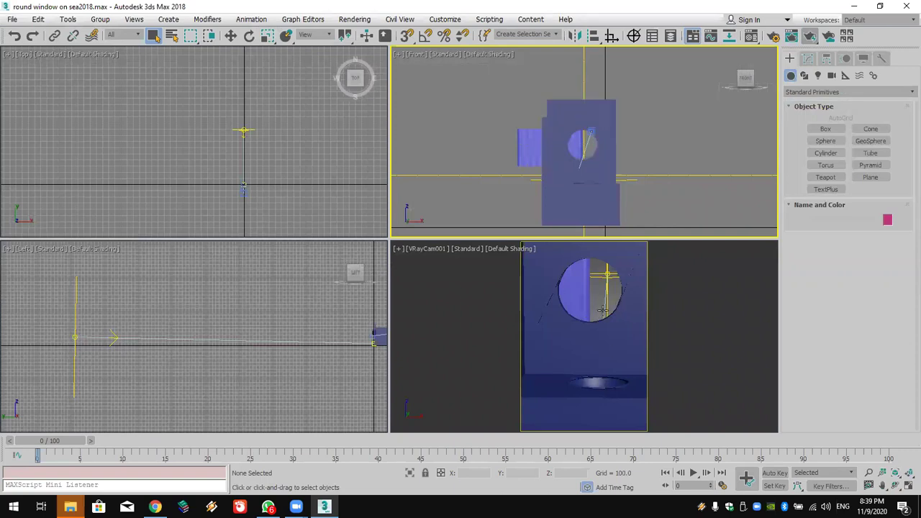
left_click(649, 312)
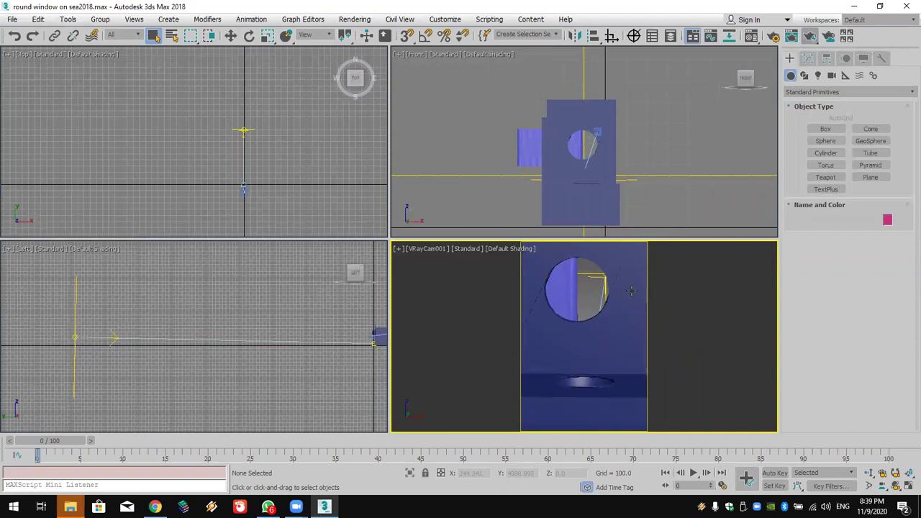
left_click(221, 227)
left_click(532, 348)
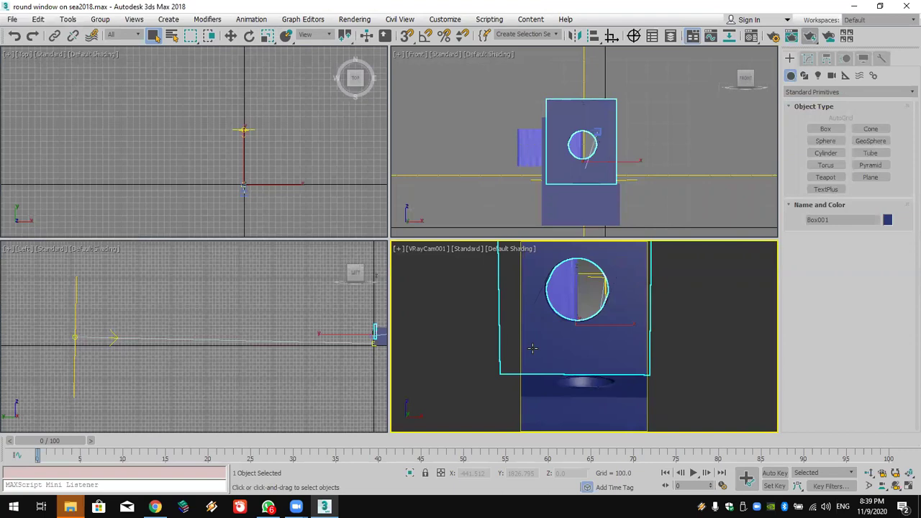
key("p")
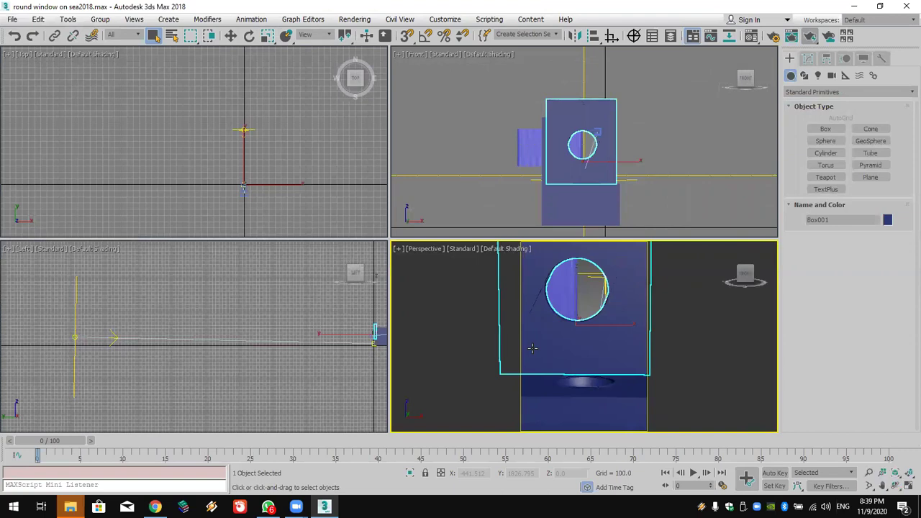
scroll(565, 348, "up", 3)
scroll(565, 349, "down", 2)
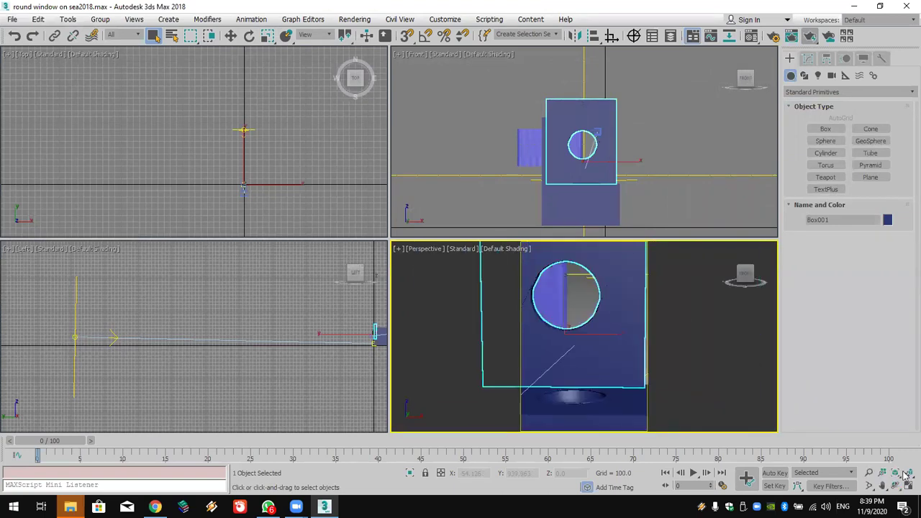
left_click(899, 468)
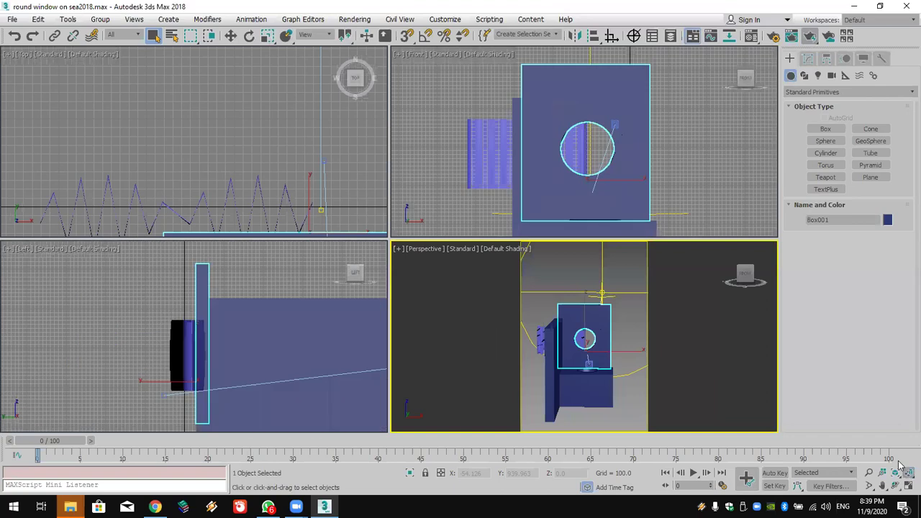
Delete the existing sun light above the round-window model
left_click(626, 282)
left_click(602, 293)
key("Delete")
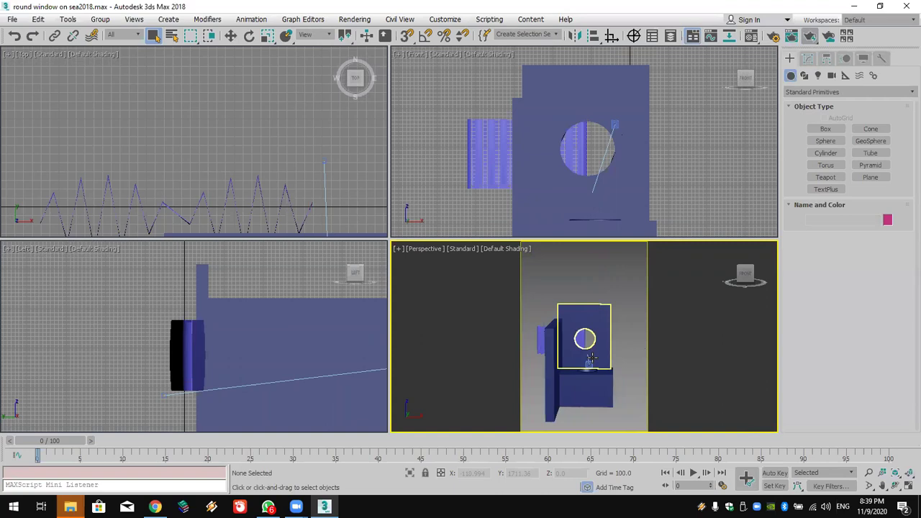
Delete the VRayCam001 camera together with its target
left_click(588, 369)
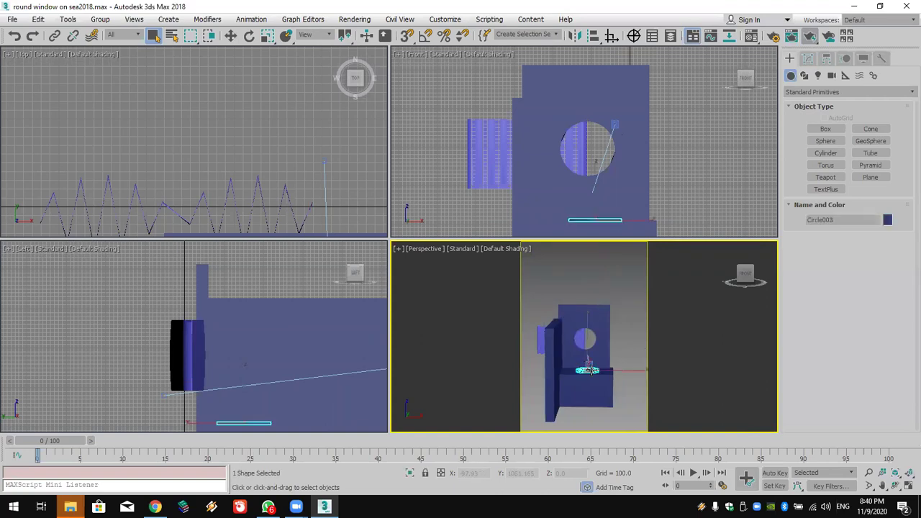
left_click(590, 362)
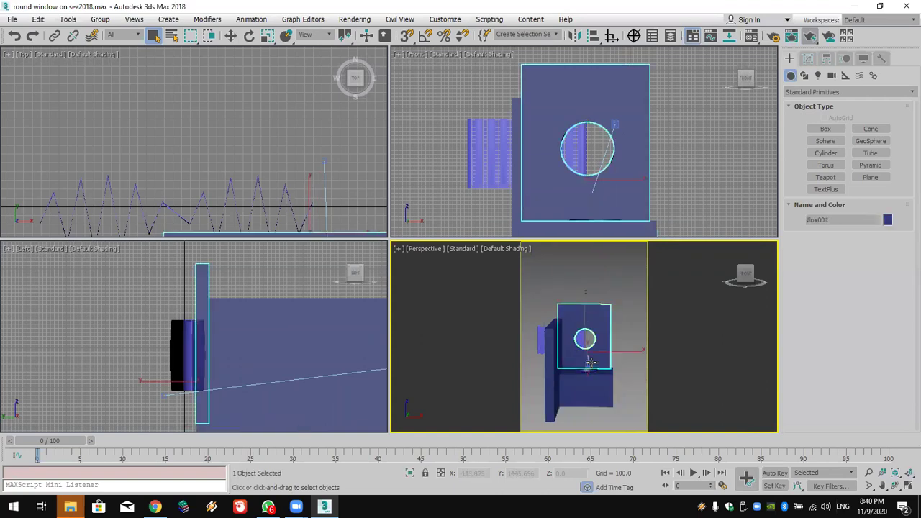
right_click(619, 122)
right_click(332, 295)
left_click(326, 160)
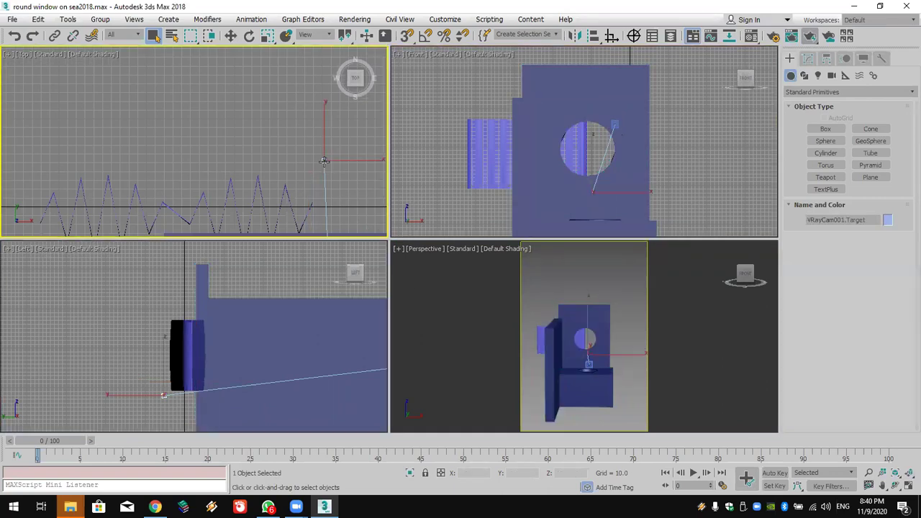
key("ctrl+d")
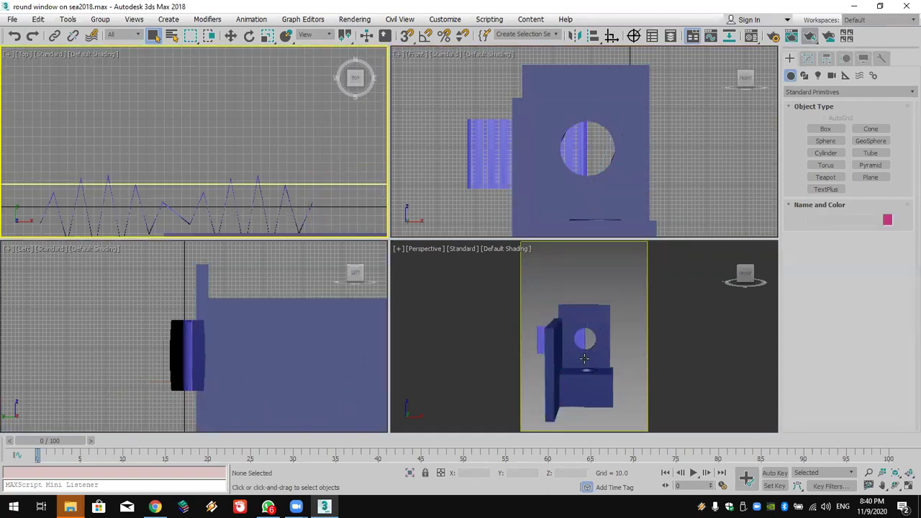
Open the desktop's blue round-window reference picture in Photos to examine the moon, sea and pool, and return to 3ds Max
middle_click_drag(592, 346, 591, 317)
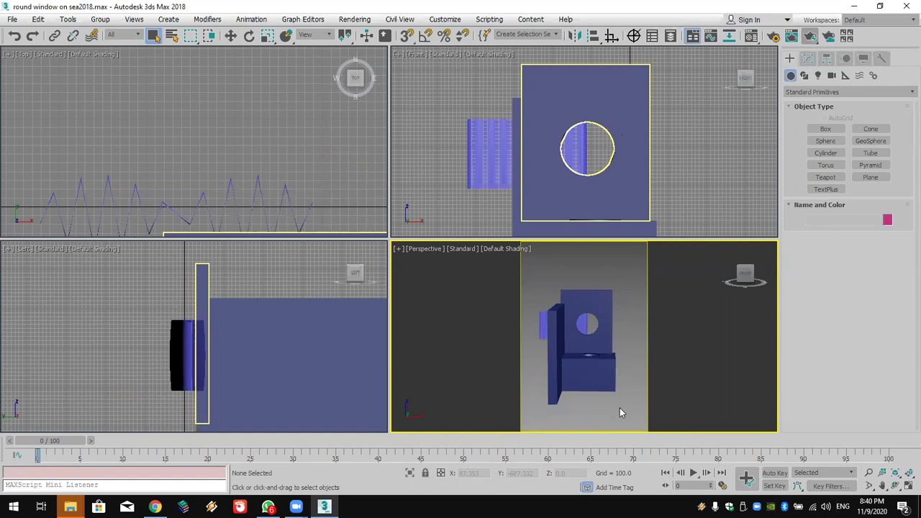
left_click(613, 372)
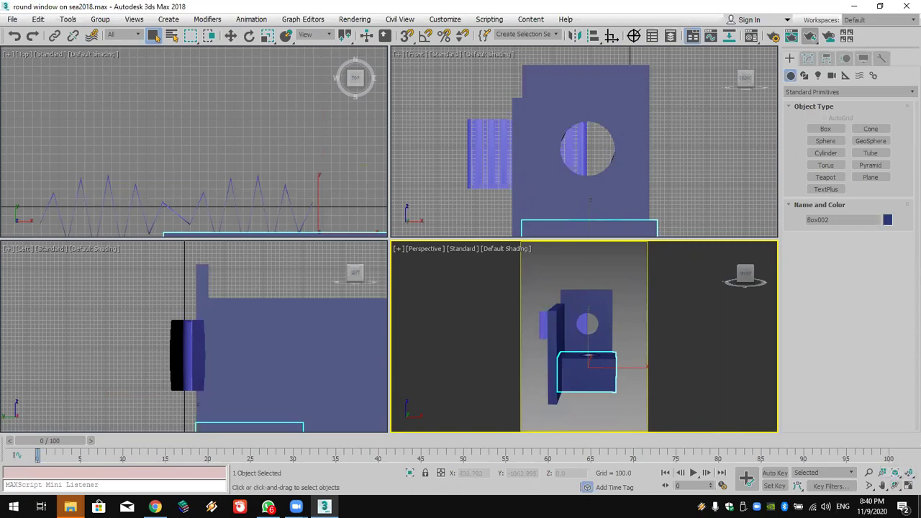
left_click(919, 507)
left_click(242, 318)
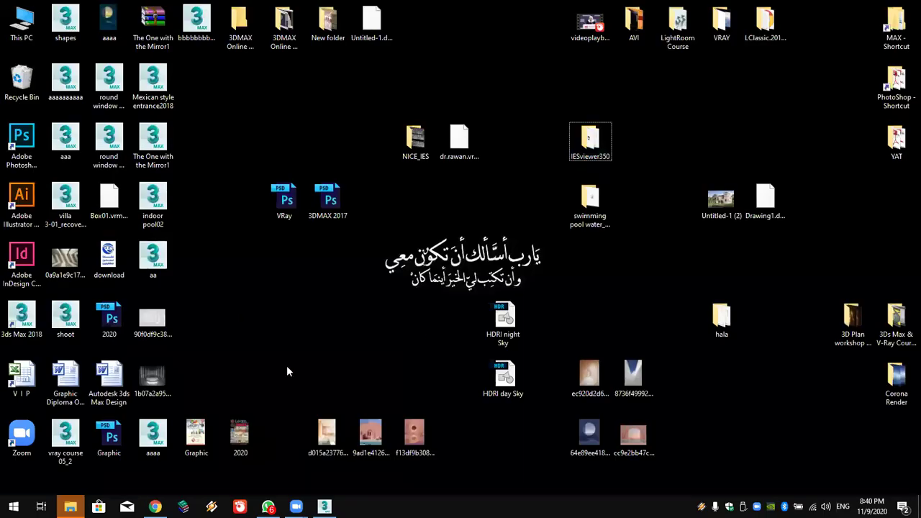
left_click(595, 433)
double_click(595, 432)
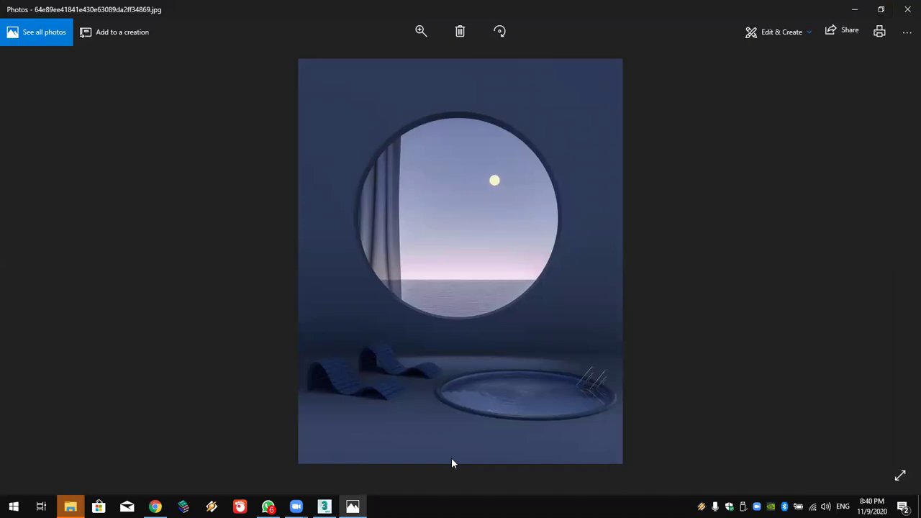
key("alt+Tab")
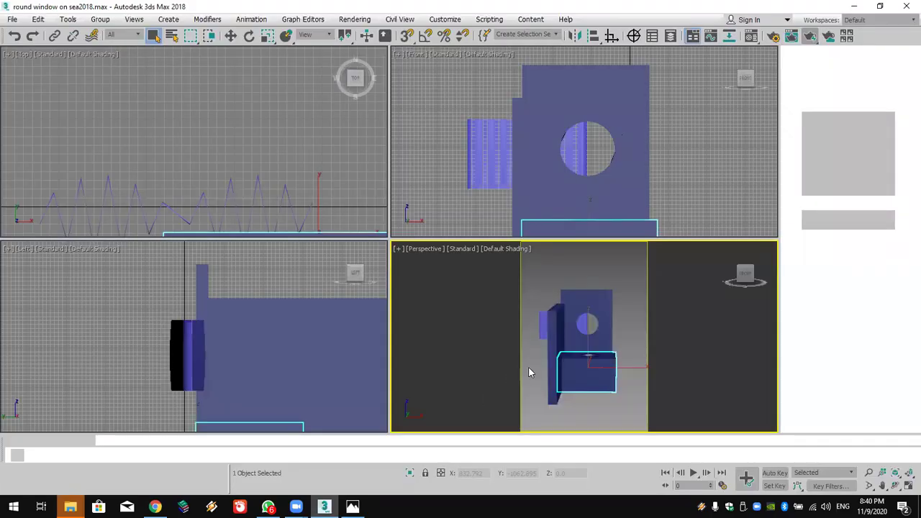
Enlarge the round window in the wall by uniformly scaling its opening's vertices at the Edit Mesh Vertex level in the Front view
left_click(621, 164)
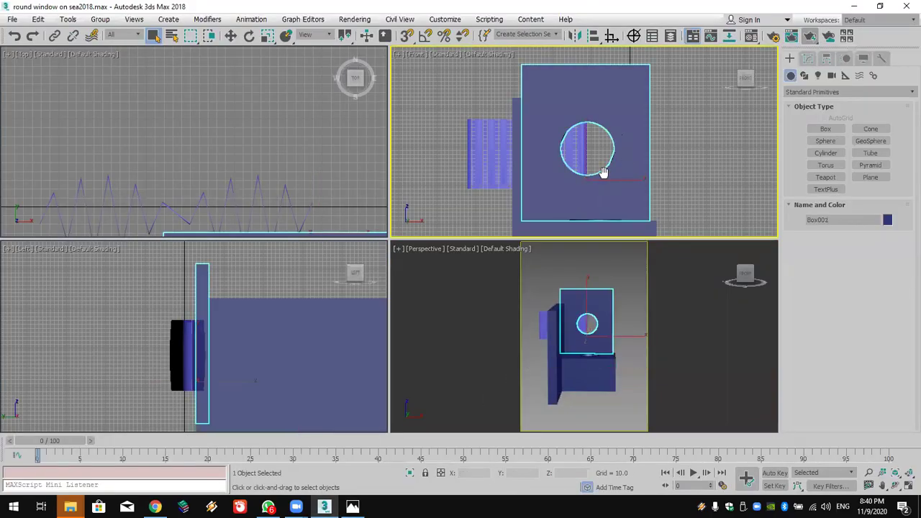
mouse_move(611, 179)
middle_mouse_down()
mouse_move(595, 172)
mouse_move(600, 184)
middle_mouse_up()
left_click(814, 60)
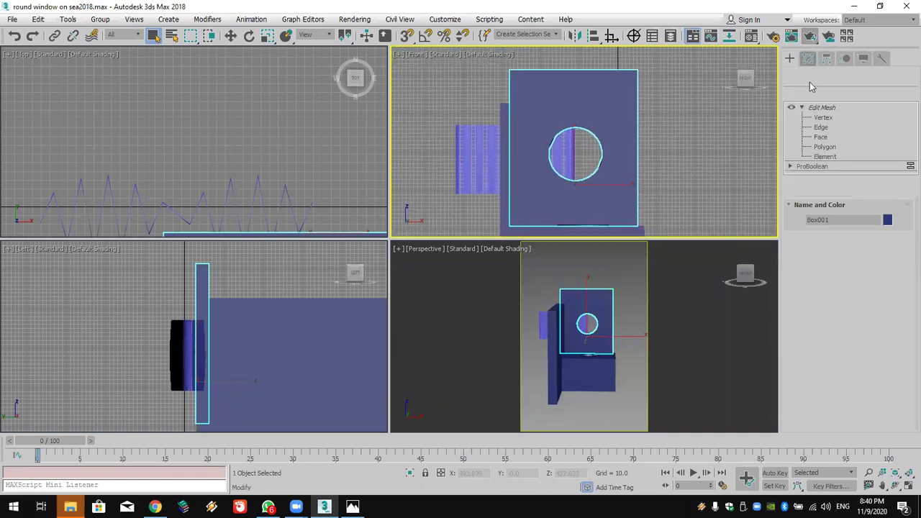
left_click(825, 147)
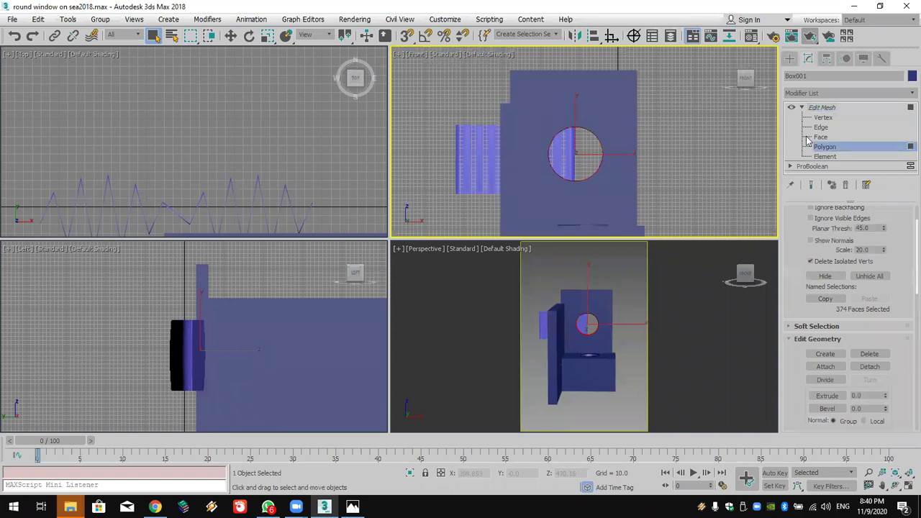
left_click(824, 118)
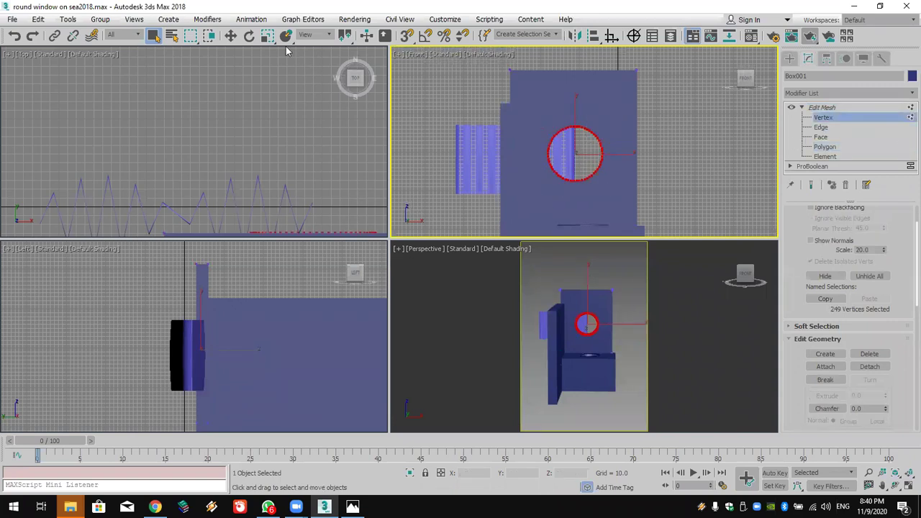
left_click(267, 35)
mouse_move(581, 150)
left_mouse_down()
mouse_move(590, 119)
mouse_move(592, 138)
left_mouse_up()
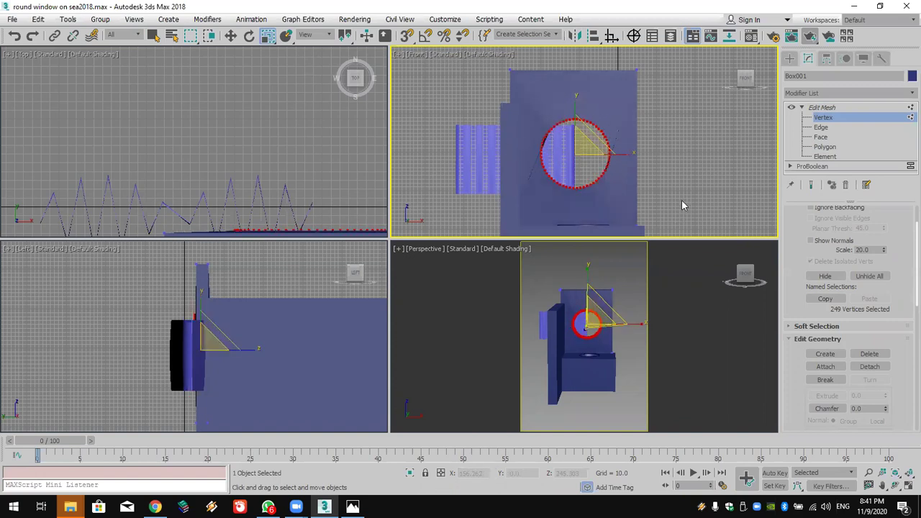
left_click_drag(581, 197, 600, 140)
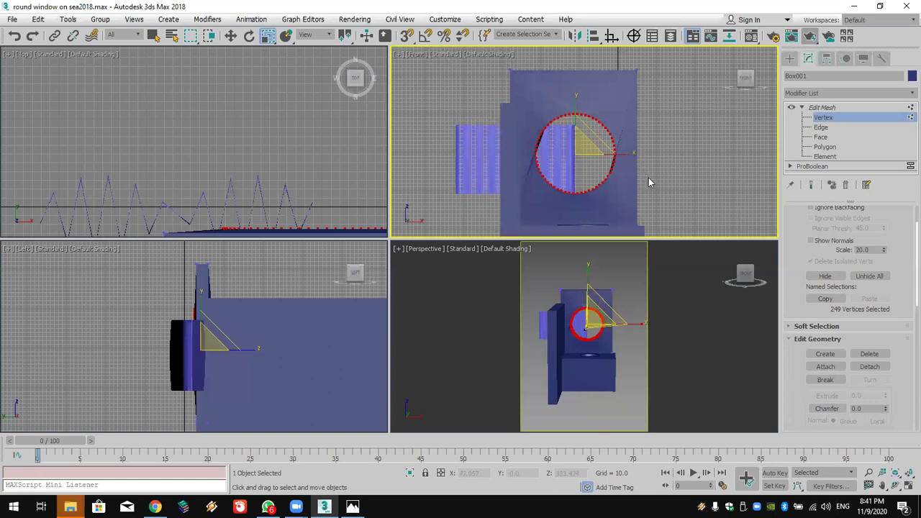
left_click(495, 174)
left_click(789, 58)
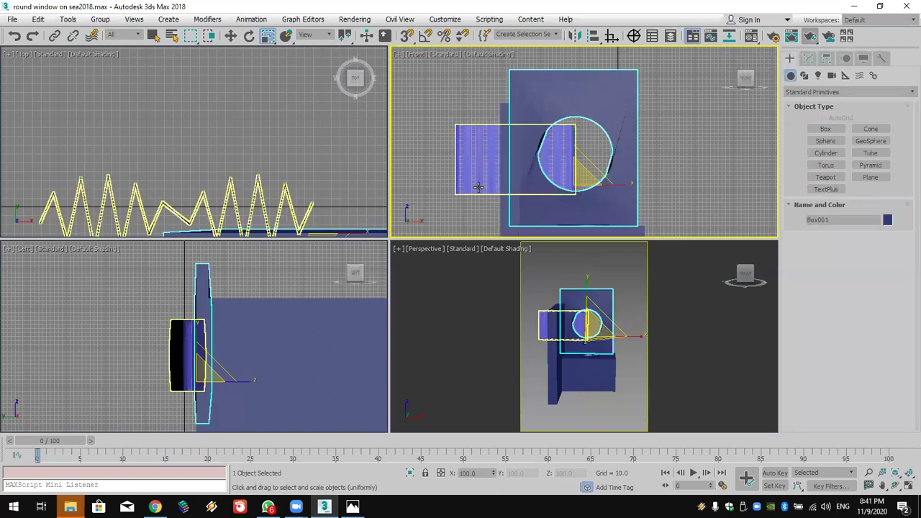
left_click(487, 179)
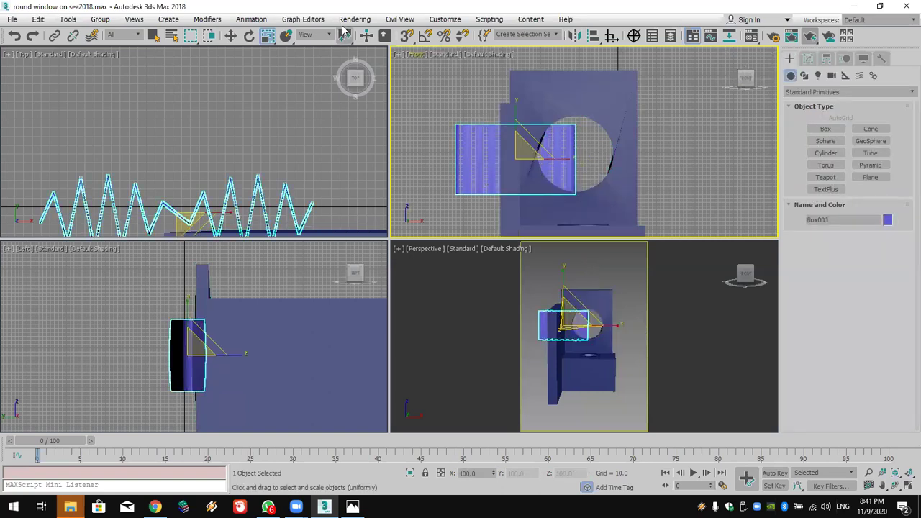
left_click(230, 35)
middle_click_drag(610, 179, 585, 175)
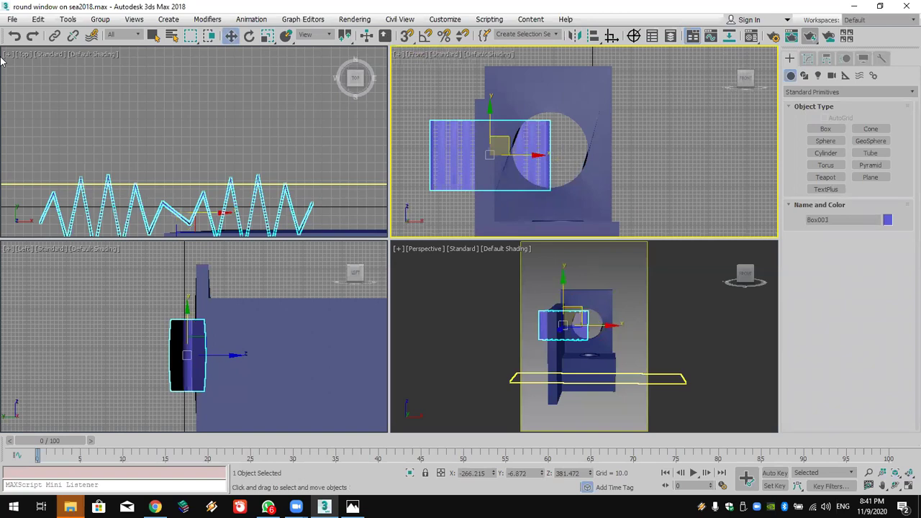
Save the changes to the round-window scene and reset to a new empty scene
left_click(13, 19)
left_click(23, 54)
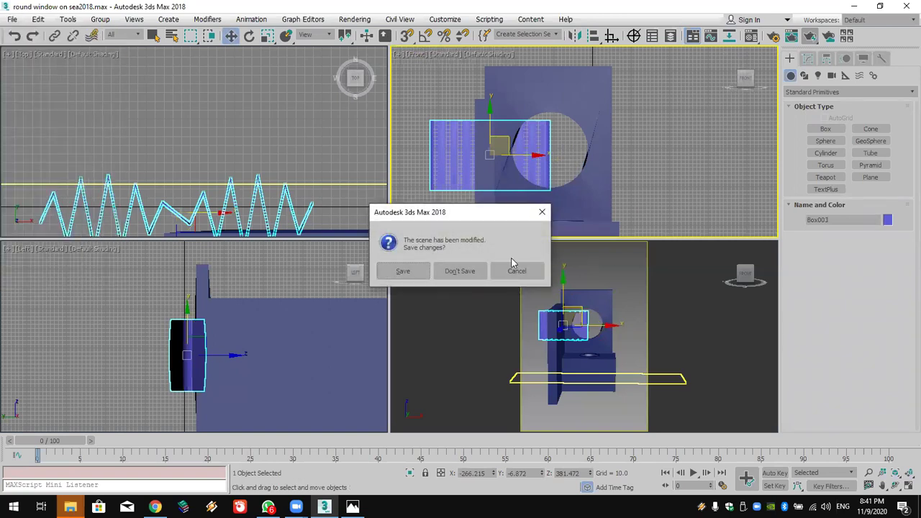
left_click(456, 272)
left_click(426, 273)
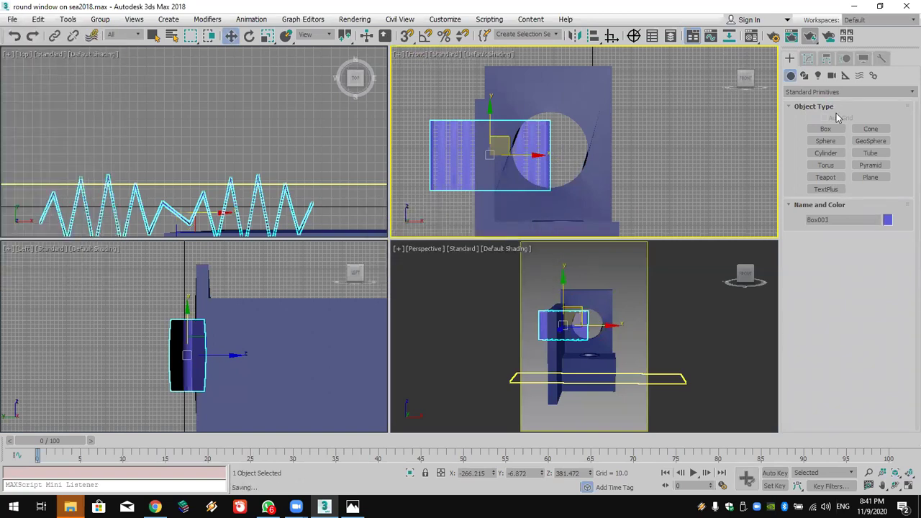
Draw a rectangle about 138.5 cm long and 80.6 cm wide in the Front view
left_click(803, 75)
left_click(870, 138)
middle_click_drag(528, 163, 530, 226)
left_click_drag(546, 67, 624, 199)
Draw a circle inside the upper half of the rectangle in the Front view and centre it horizontally
left_click(825, 150)
mouse_move(580, 121)
left_mouse_down()
mouse_move(555, 117)
mouse_move(564, 131)
left_mouse_up()
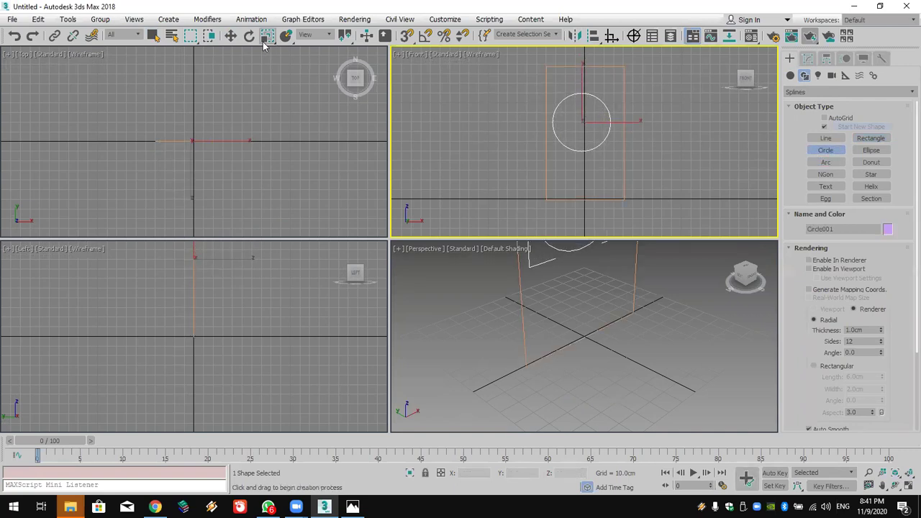
left_click(230, 35)
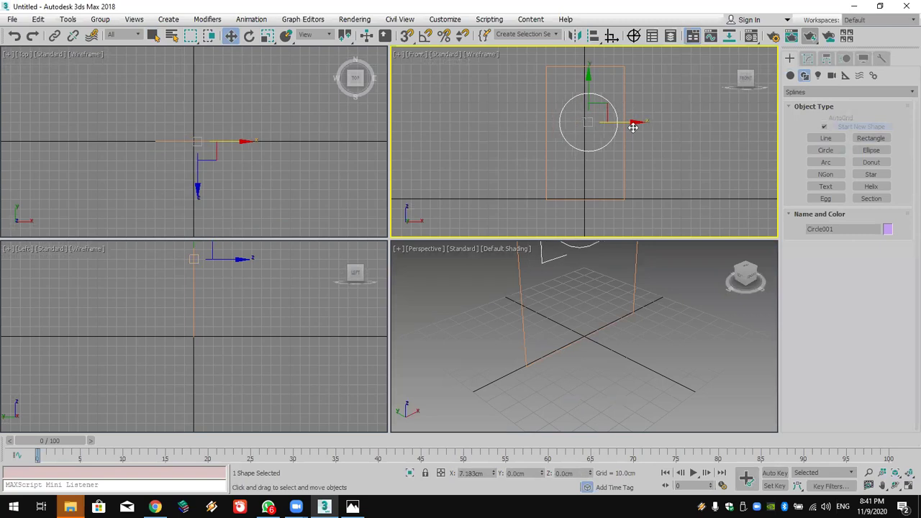
Add an Edit Spline modifier to the rectangle and attach the circle to it
left_click(624, 138)
left_click(806, 59)
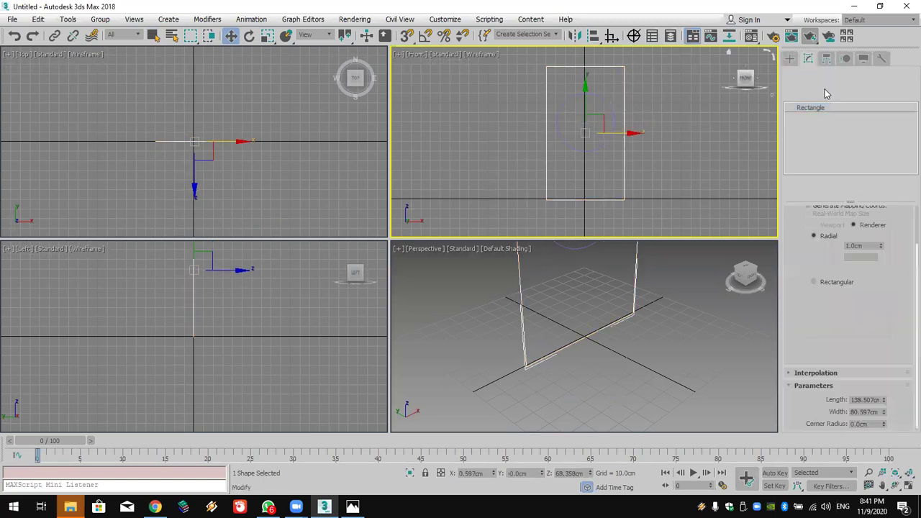
left_click(831, 91)
key("e")
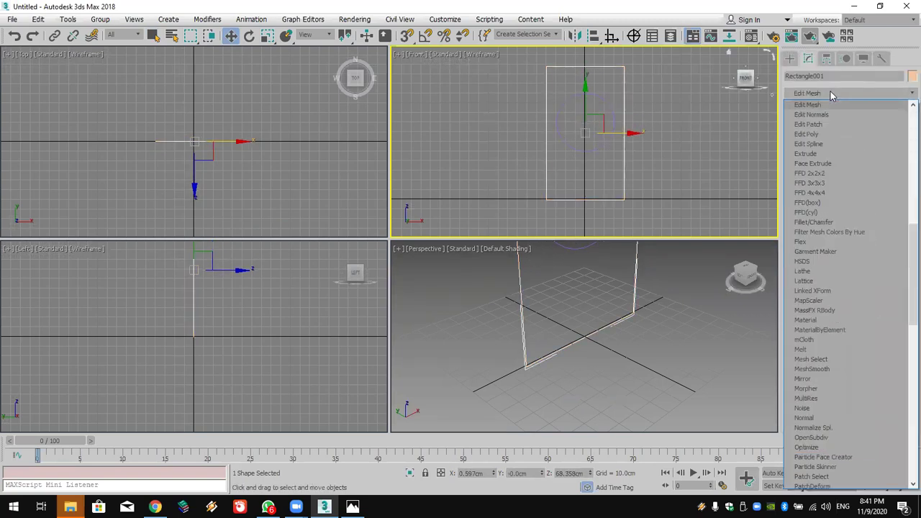
left_click(828, 144)
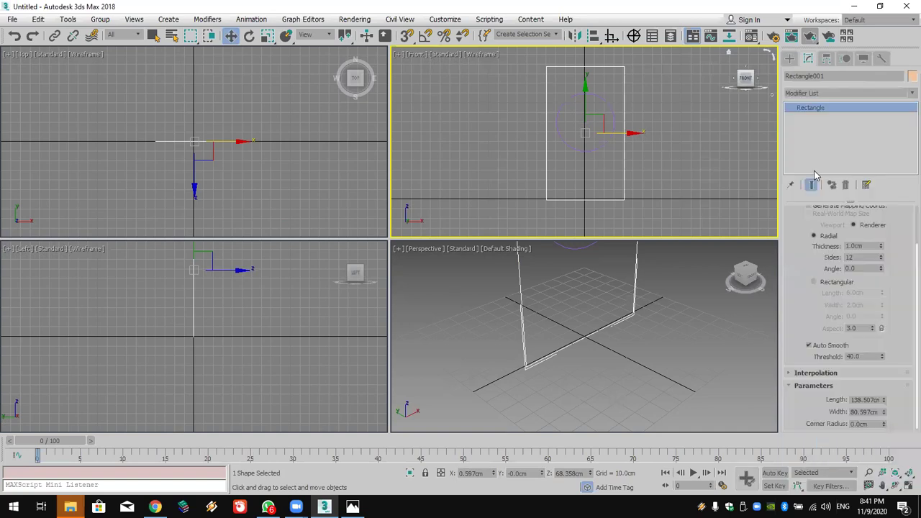
left_click(824, 328)
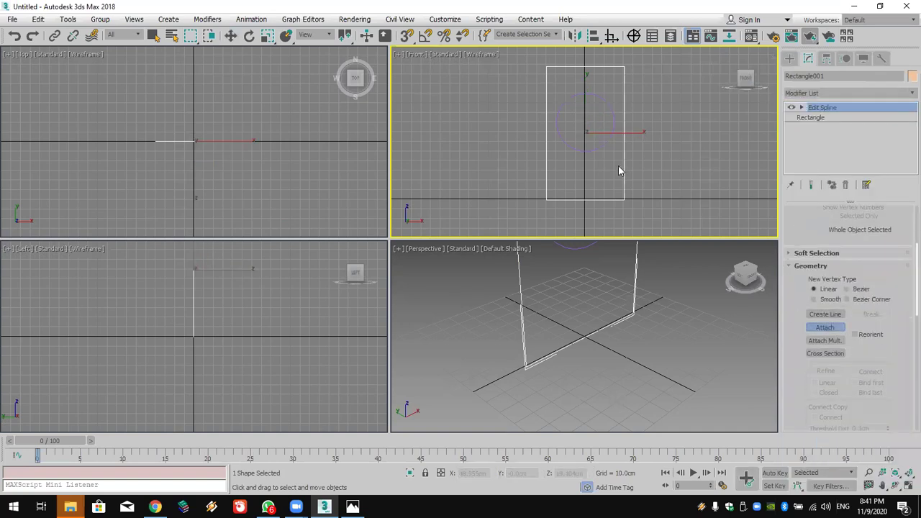
left_click(602, 148)
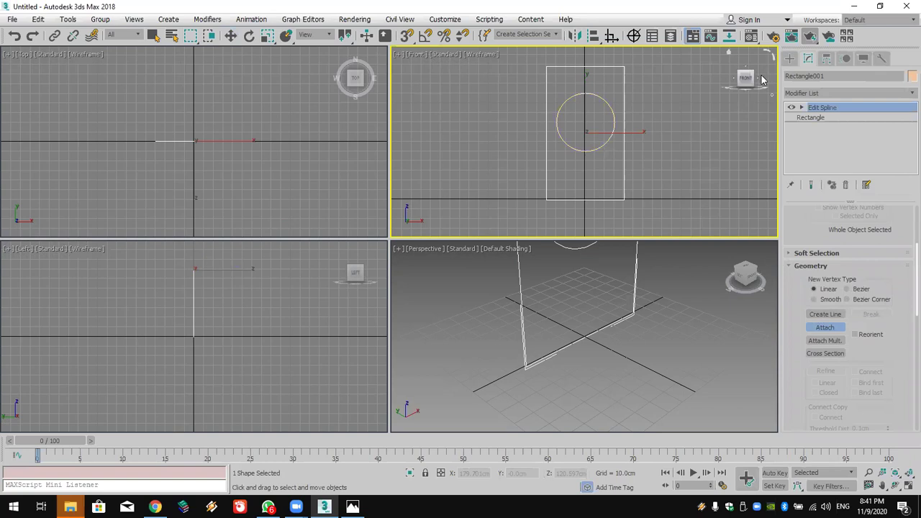
Apply an Extrude modifier with an amount of 6.5 cm to the combined shape to form the wall
left_click(808, 93)
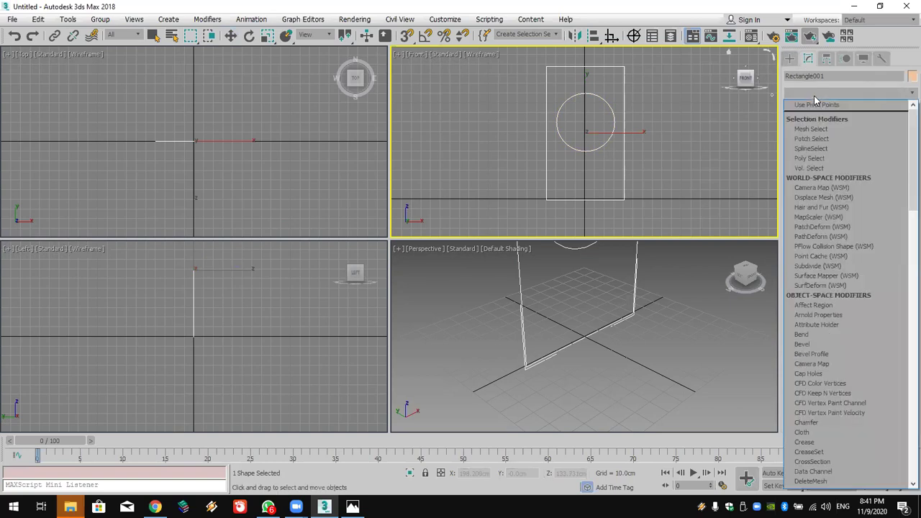
key("e")
left_click(821, 152)
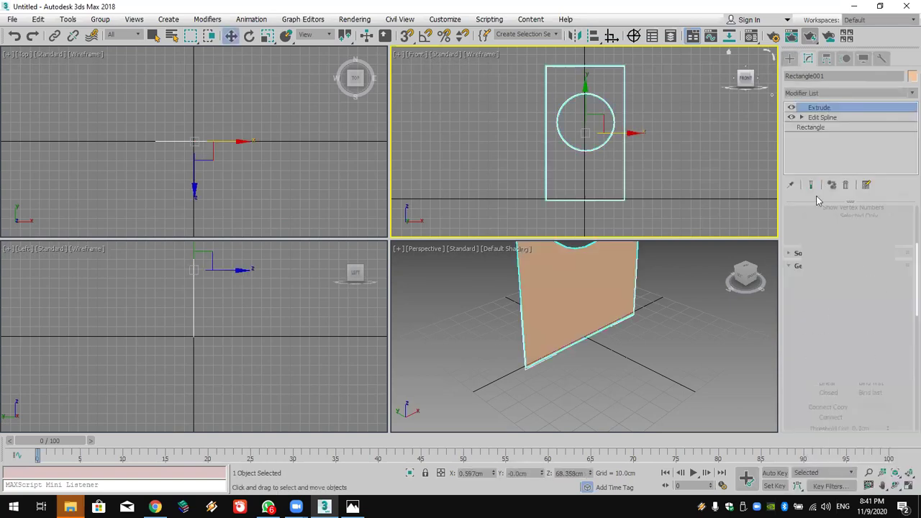
scroll(720, 304, "up", 2)
left_click_drag(881, 228, 867, 226)
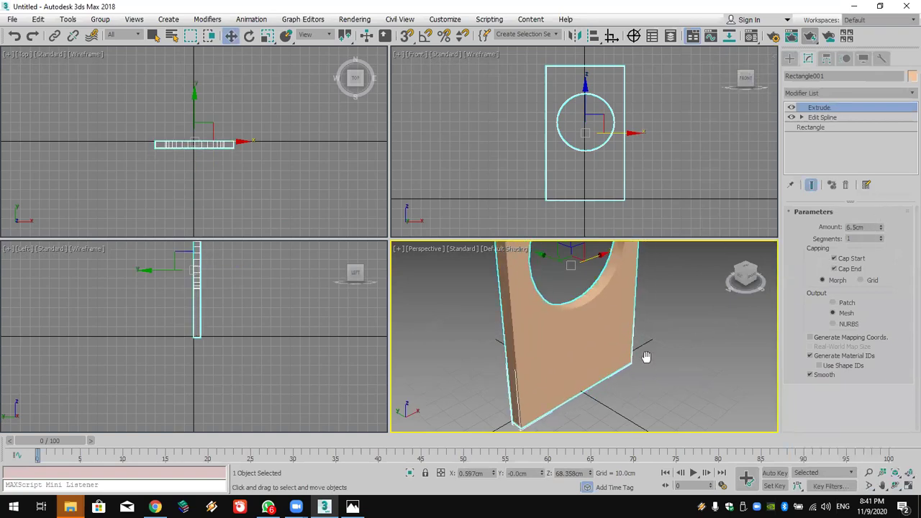
middle_click_drag(643, 356, 663, 299, "alt")
Widen the wall on both sides by moving the rectangle's side vertices outward at the Edit Spline Vertex level, and return to Extrude
left_click(802, 117)
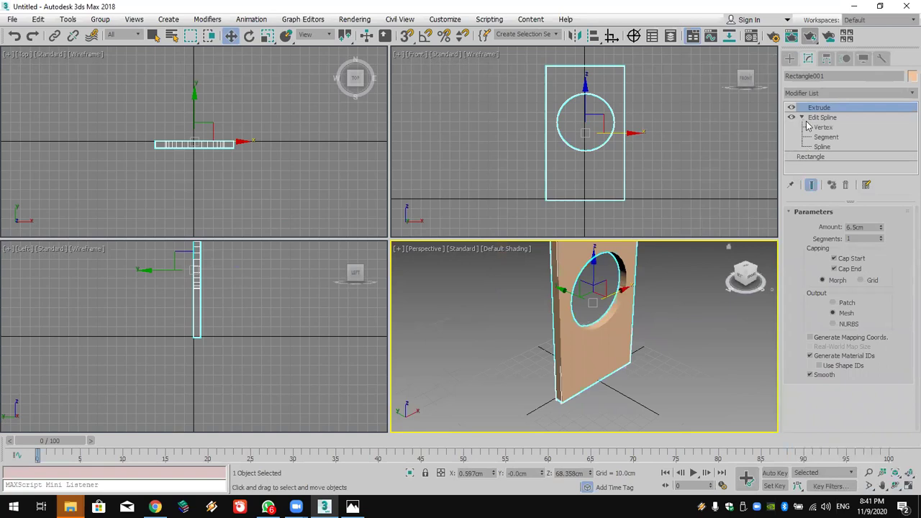
left_click(821, 127)
left_click(539, 109)
left_click_drag(515, 57, 554, 228)
left_click_drag(565, 66, 508, 66)
left_click(623, 66)
left_click(653, 65)
left_click_drag(614, 214, 622, 224)
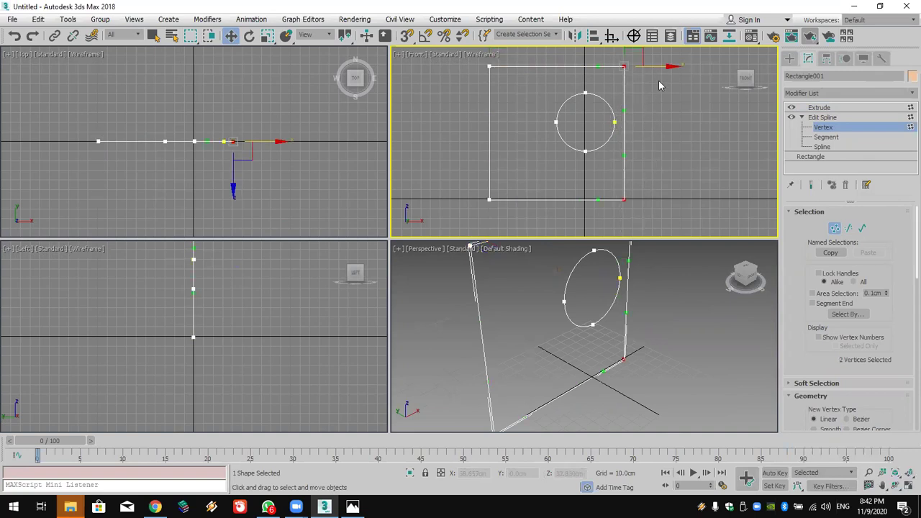
left_click_drag(659, 70, 700, 72)
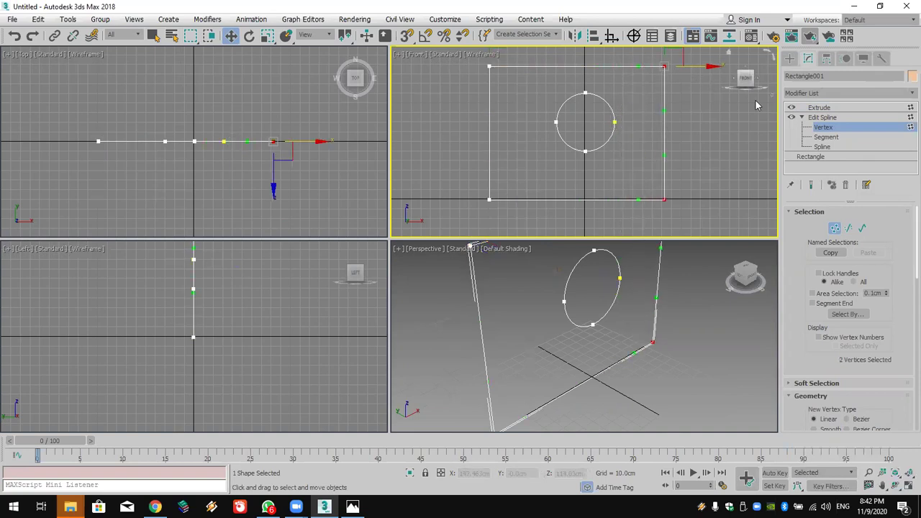
left_click(815, 106)
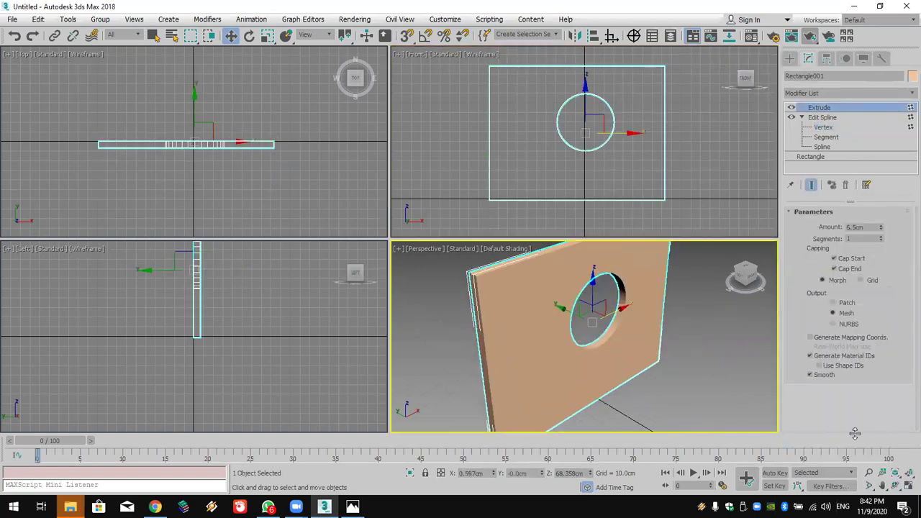
Frame the round opening nearly head-on in the Perspective view with safe frames shown
left_click(895, 486)
left_click_drag(569, 324, 554, 301)
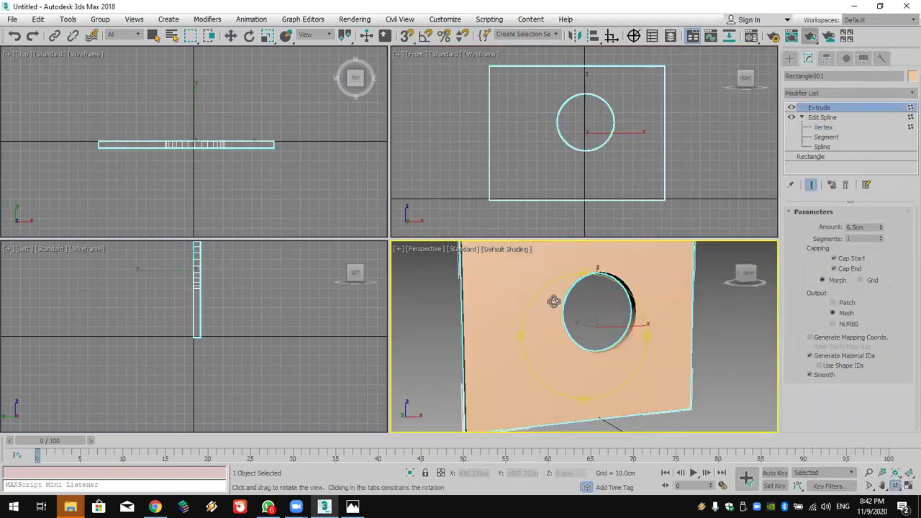
scroll(582, 328, "up", 5)
middle_click_drag(583, 340, 569, 353)
scroll(604, 350, "up", 4)
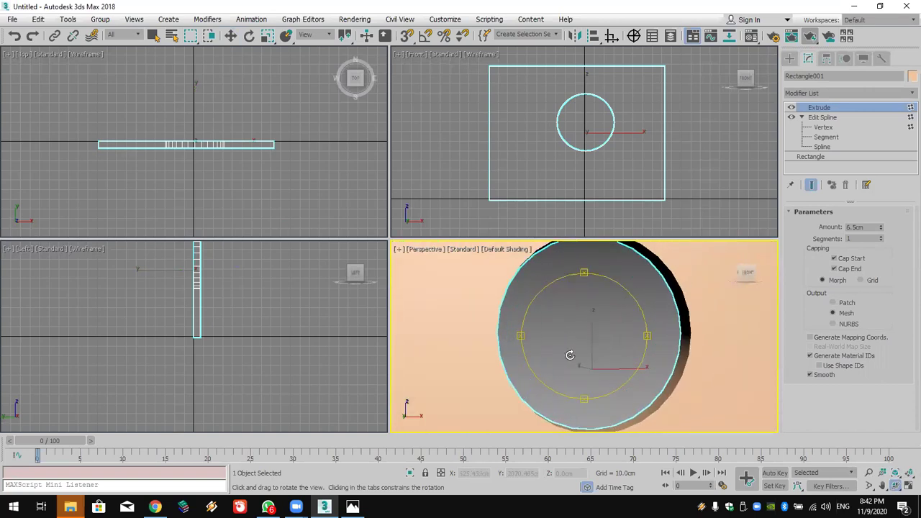
left_click(433, 254)
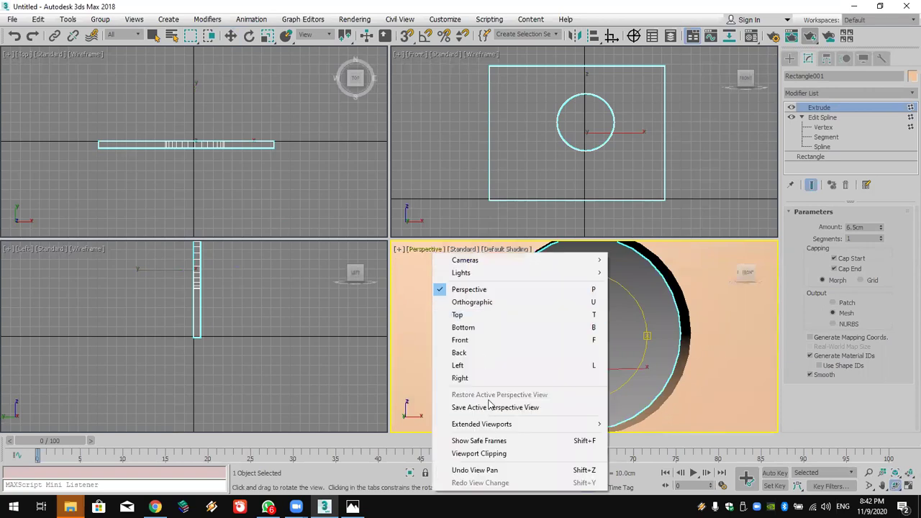
left_click(489, 439)
middle_click_drag(554, 389, 555, 388)
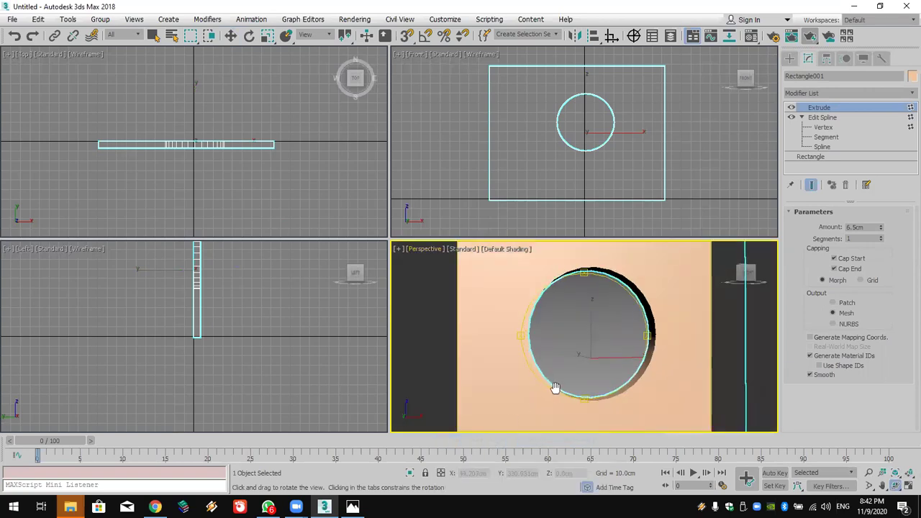
Run the V-Ray camera script from the External Files folder of the desktop's MAX shortcut to add a VRayPhysicalCamera
left_click(606, 145)
key("w")
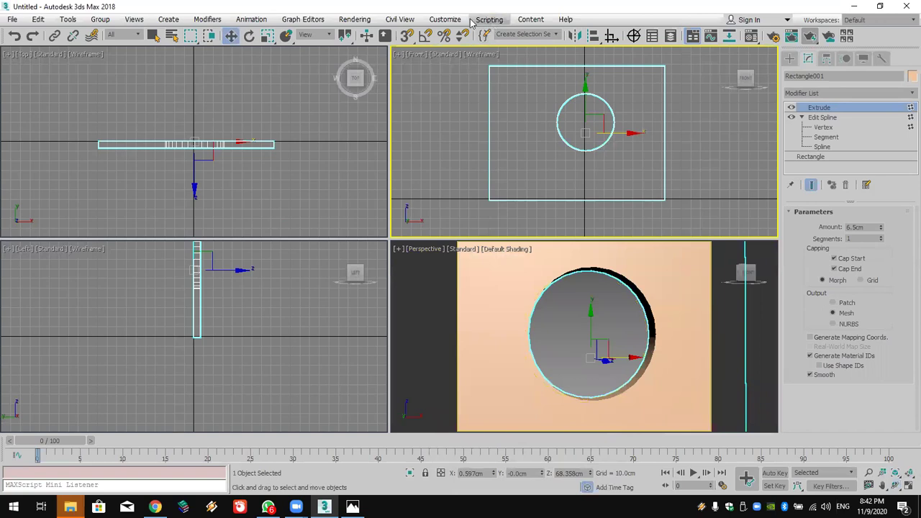
left_click(443, 19)
left_click(490, 19)
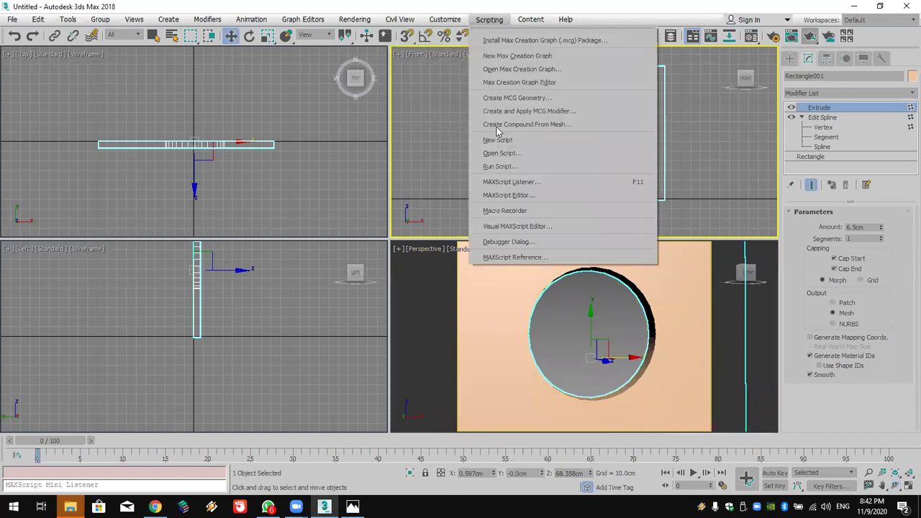
left_click(529, 151)
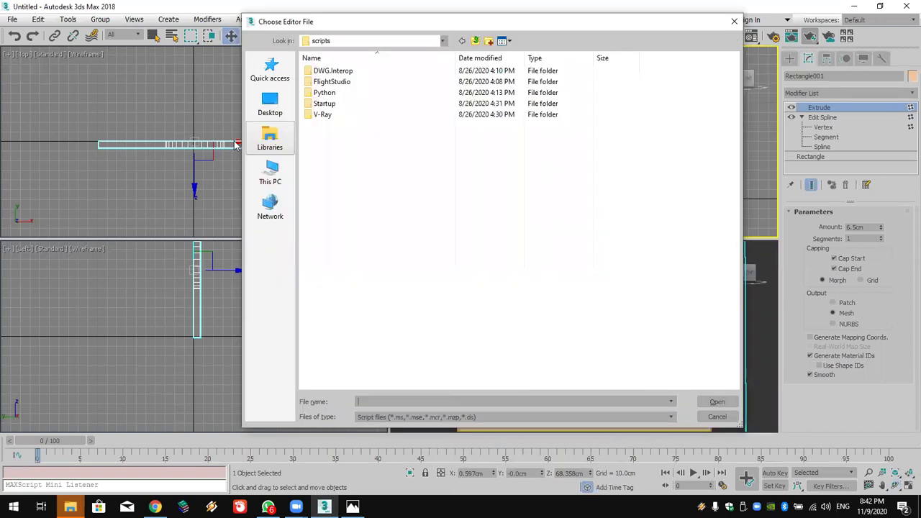
left_click(271, 105)
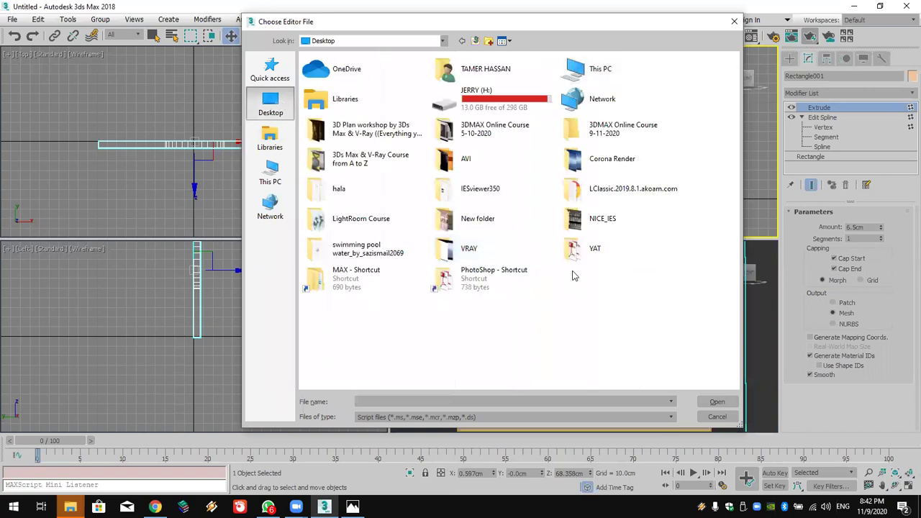
double_click(351, 295)
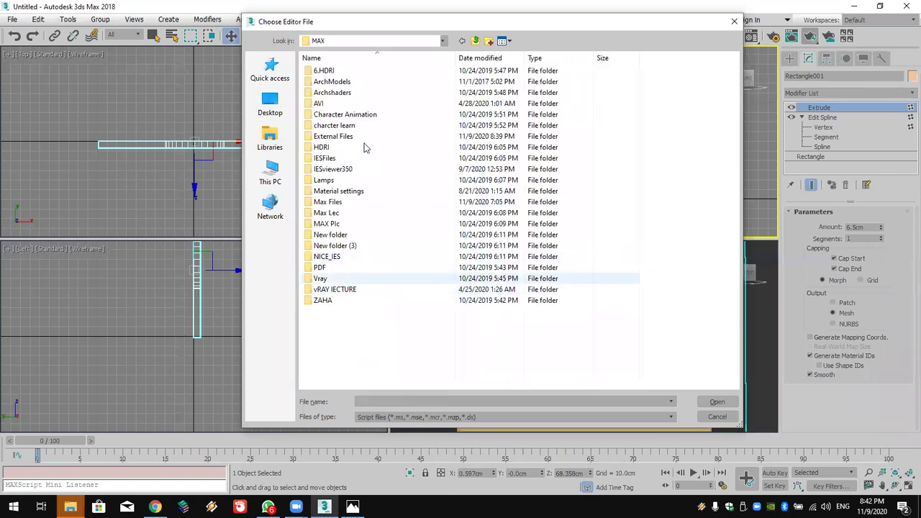
double_click(364, 136)
left_click(364, 237)
key("Return")
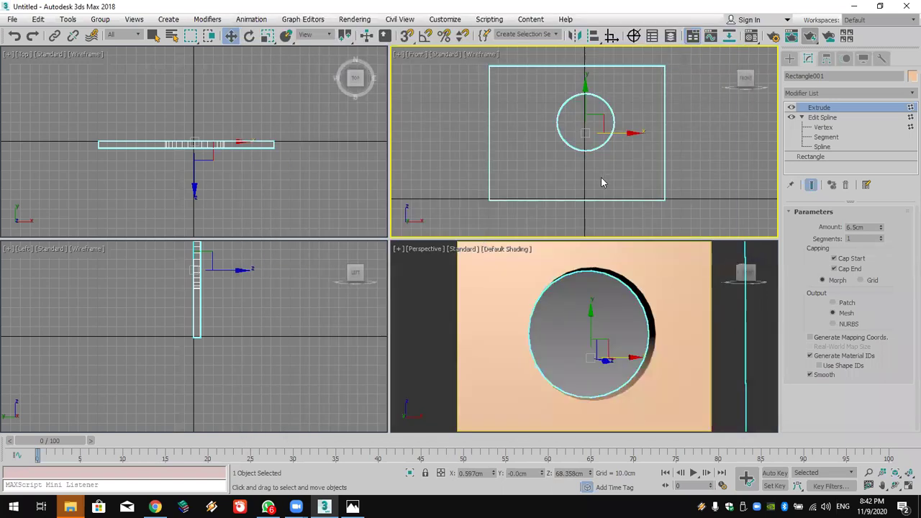
Select the new V-Ray camera at the wall's base and match it to the Perspective view
middle_click_drag(610, 168, 614, 163)
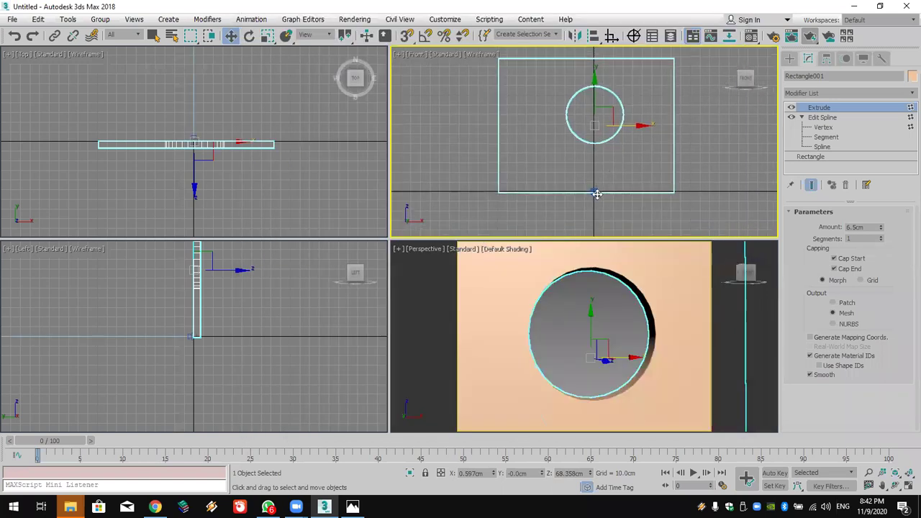
left_click(594, 193)
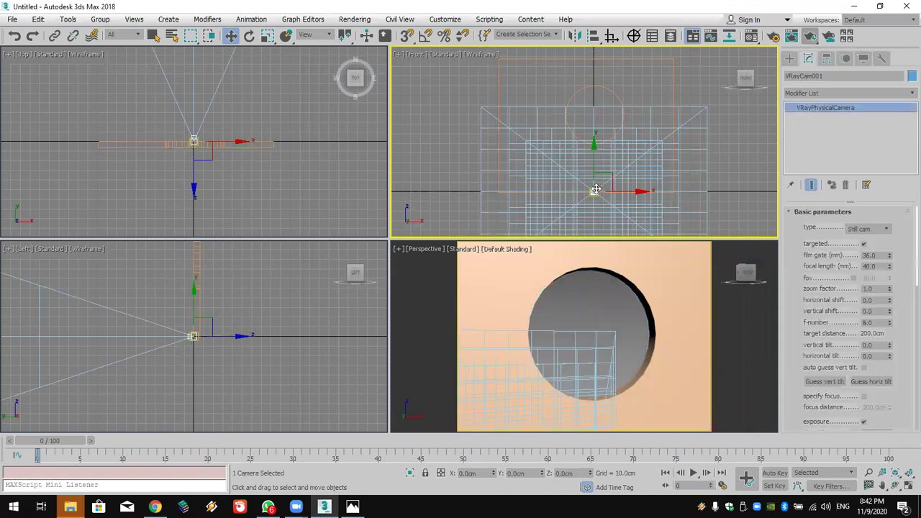
right_click(637, 321)
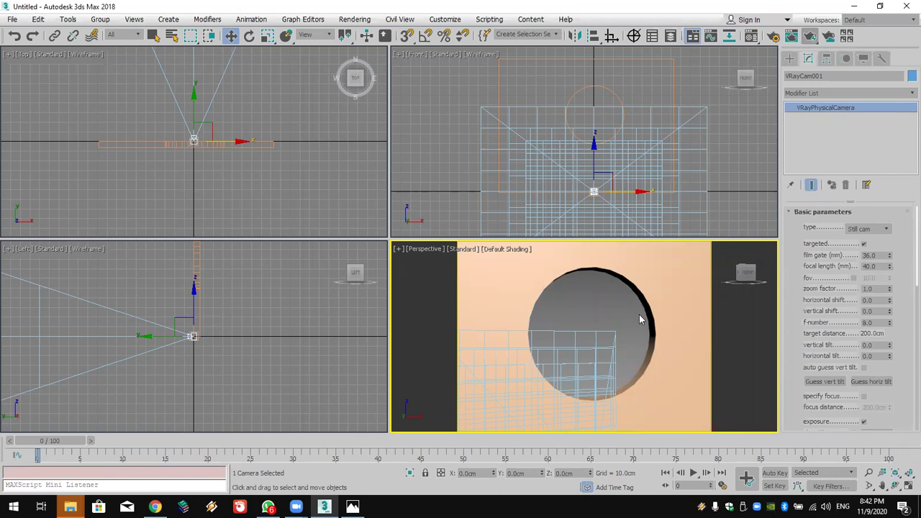
key("ctrl+c")
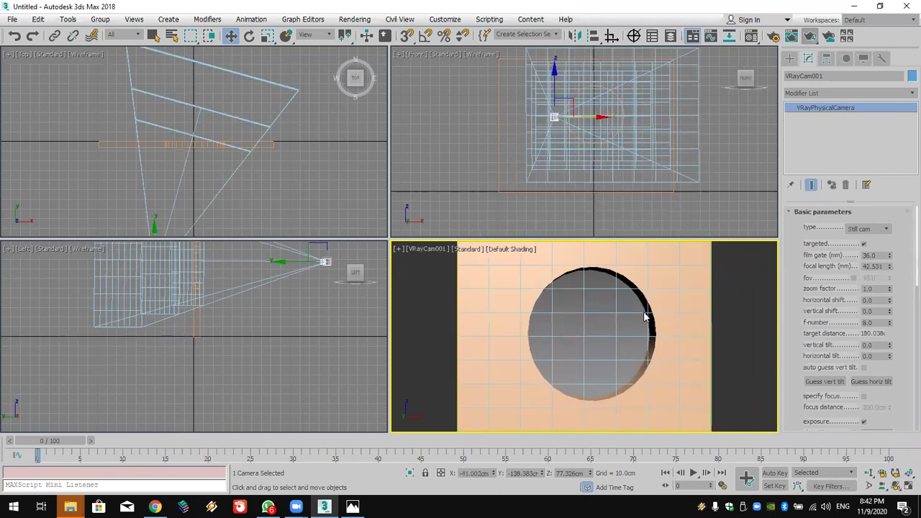
In Render Setup, set the primary GI engine to Irradiance map and the secondary engine to Light cache
left_click(345, 21)
left_click(344, 78)
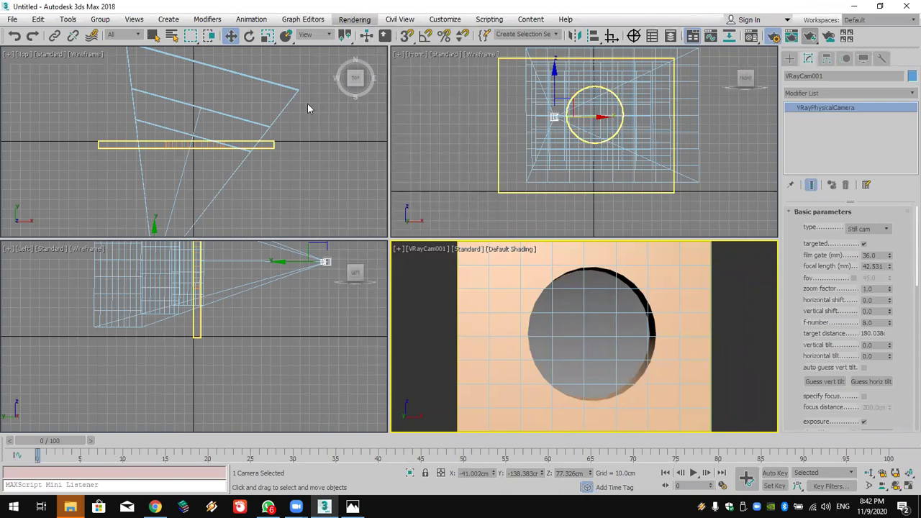
left_click(87, 145)
left_click(86, 145)
left_click(83, 153)
left_click(86, 160)
left_click(87, 162)
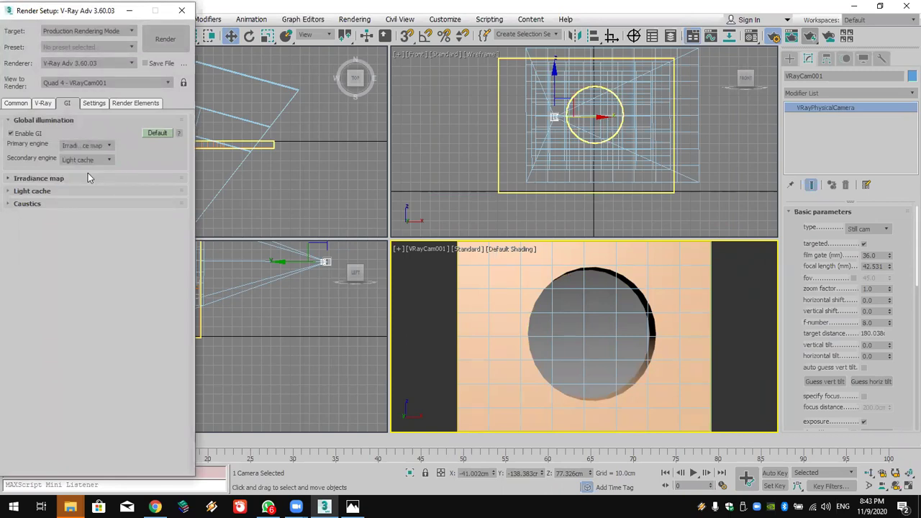
Set the irradiance map preset to Low and open the light cache subdivisions for editing, closing Render Setup when done
left_click(88, 177)
left_click(91, 193)
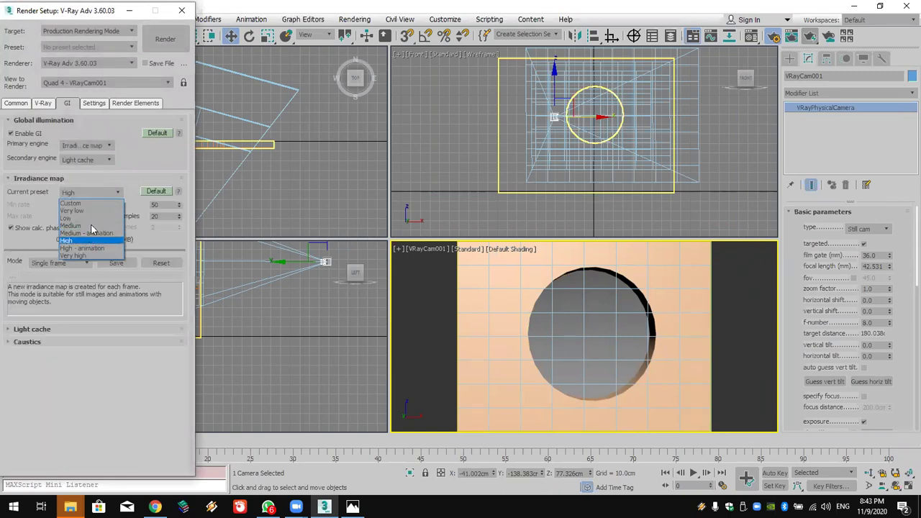
left_click(90, 219)
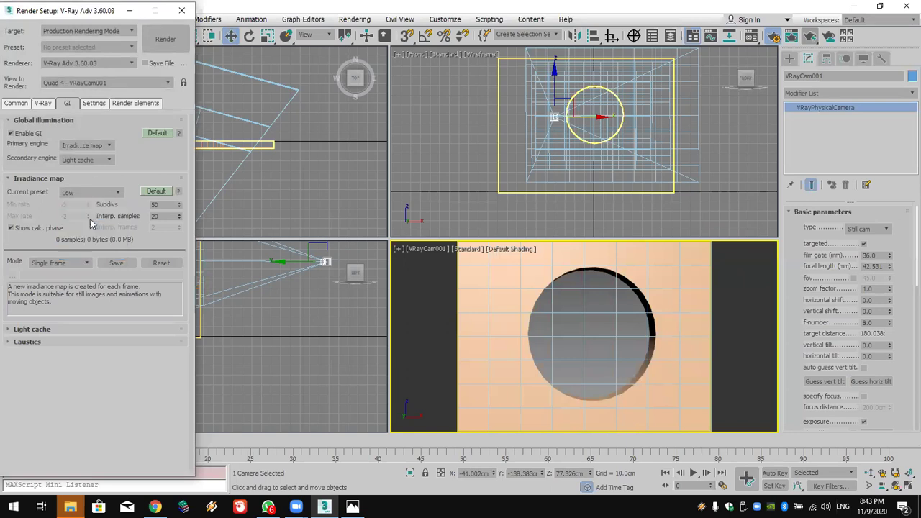
left_click(94, 329)
double_click(68, 341)
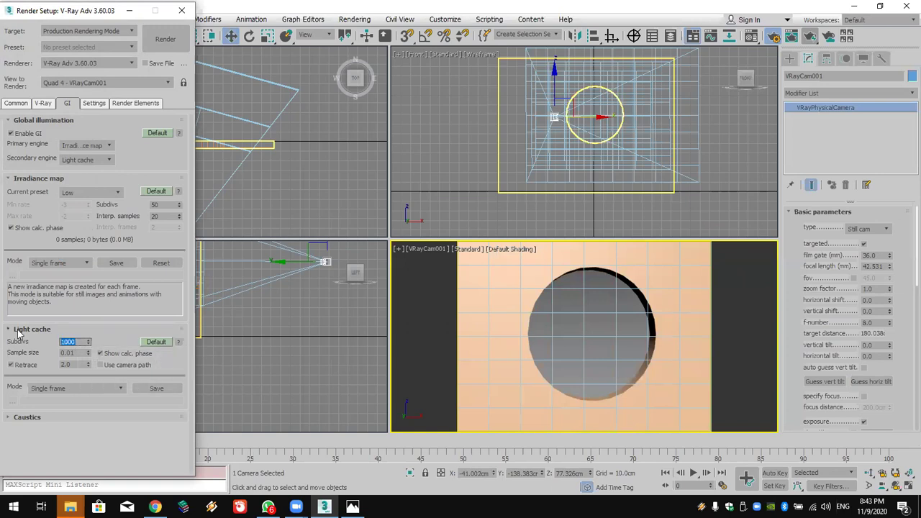
left_click(181, 10)
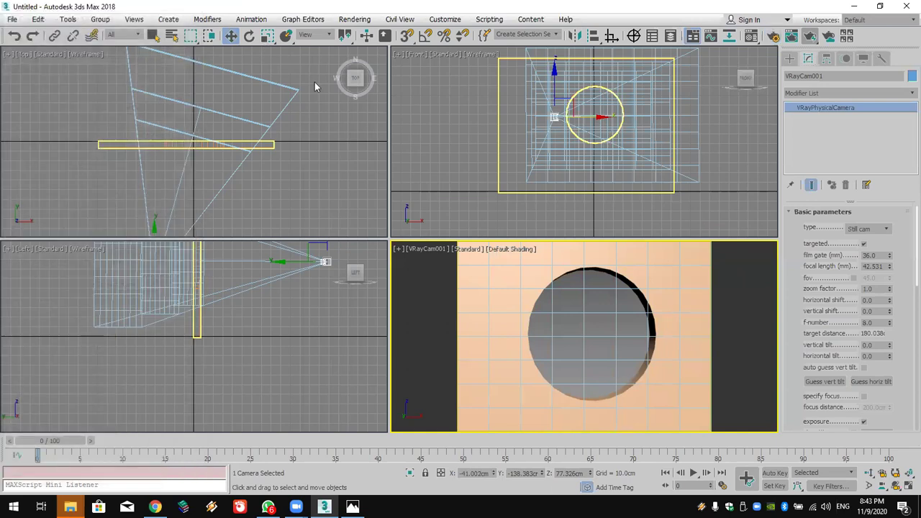
Deselect the camera, run a test render of the VRayCam001 view, and close the frame buffer
left_click(618, 352)
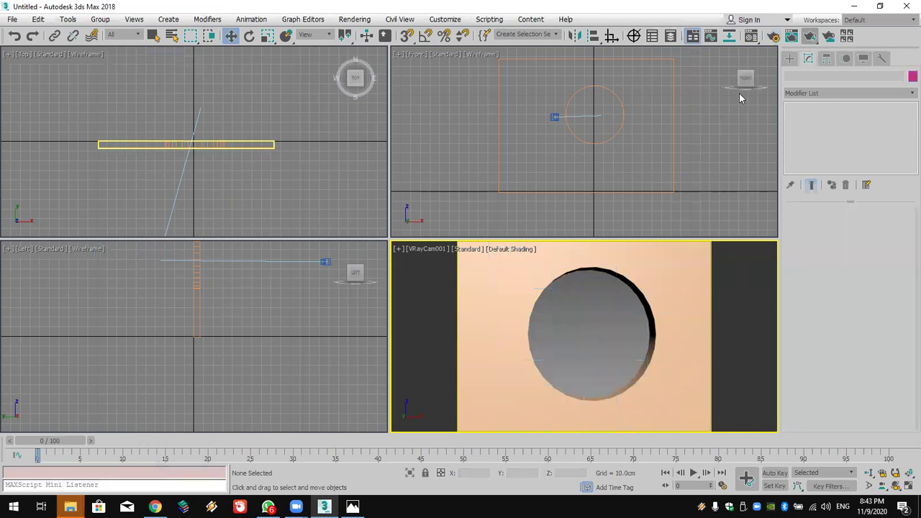
left_click(812, 40)
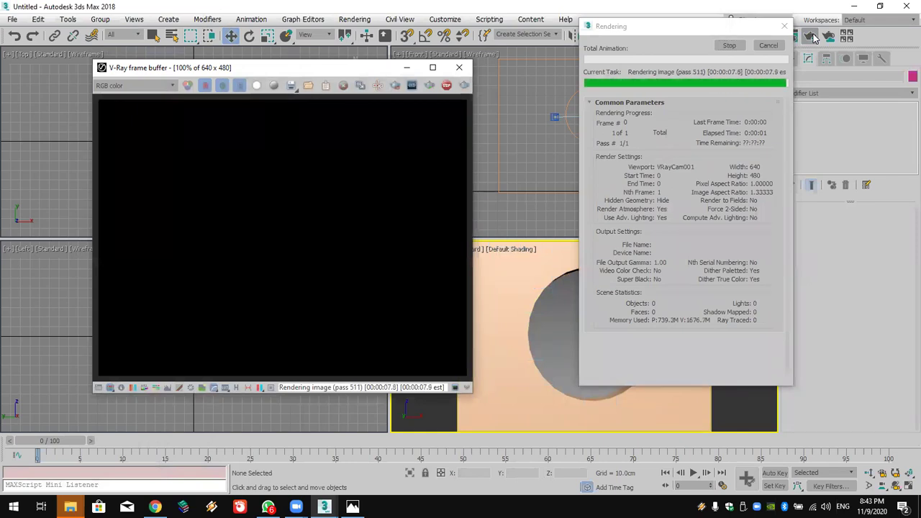
left_click(459, 67)
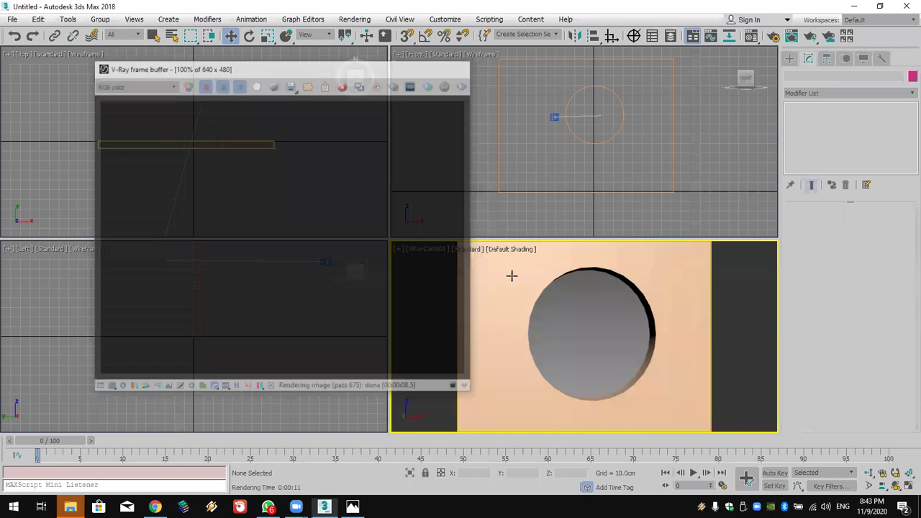
Smooth the wall's round opening by turning on Adaptive interpolation in its base Rectangle, and return to the Extrude level
left_click(592, 313)
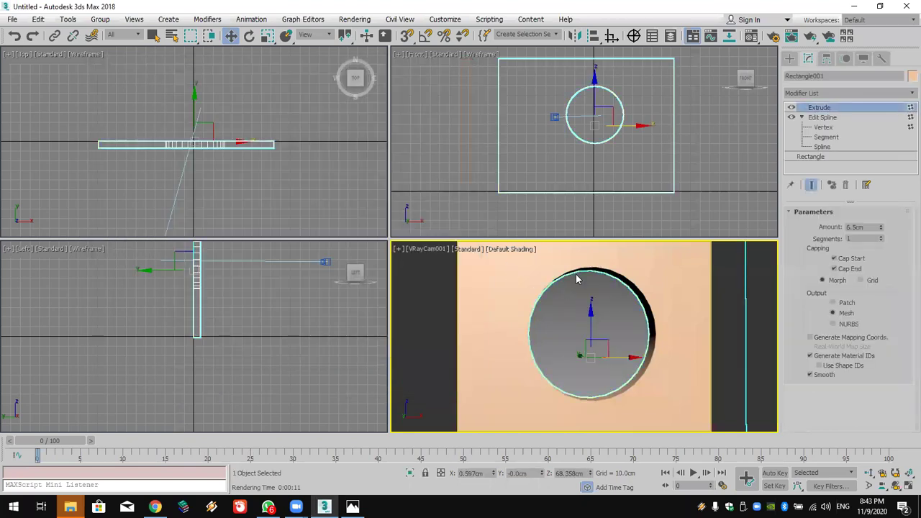
left_click(832, 156)
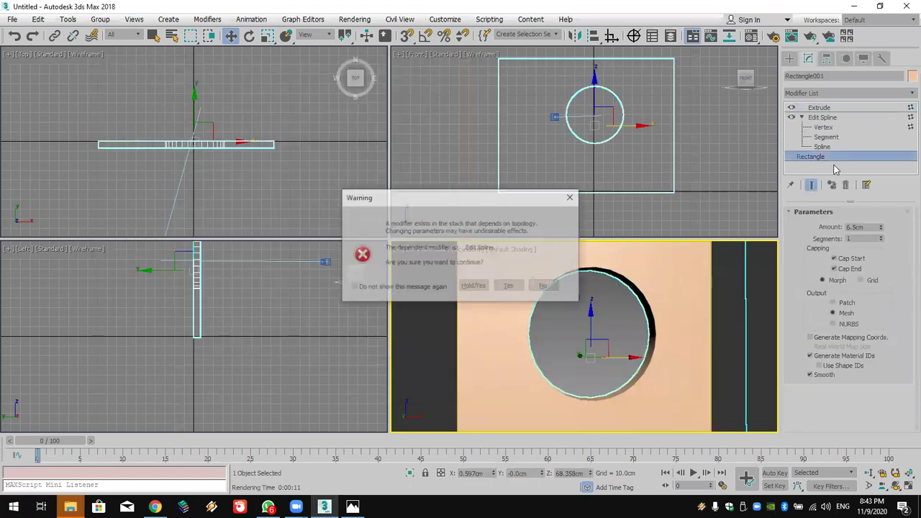
left_click(505, 287)
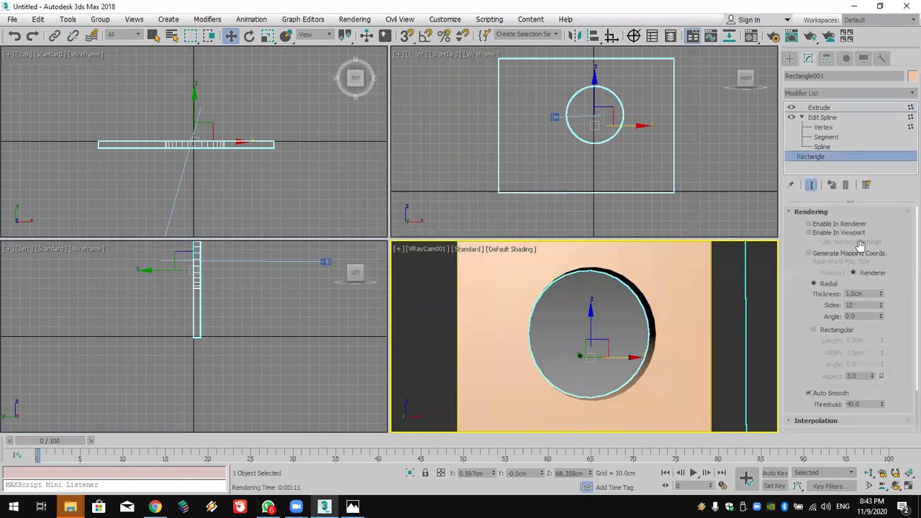
left_click(839, 210)
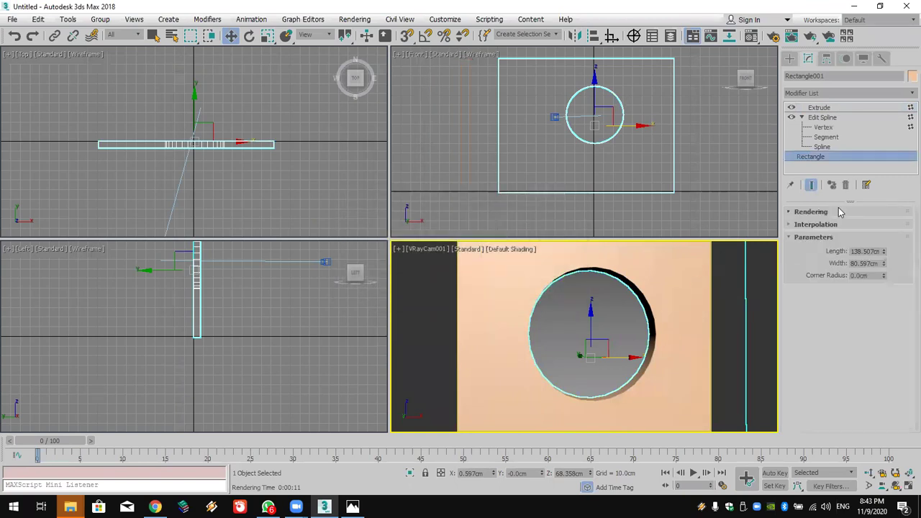
left_click(878, 226)
left_click(851, 259)
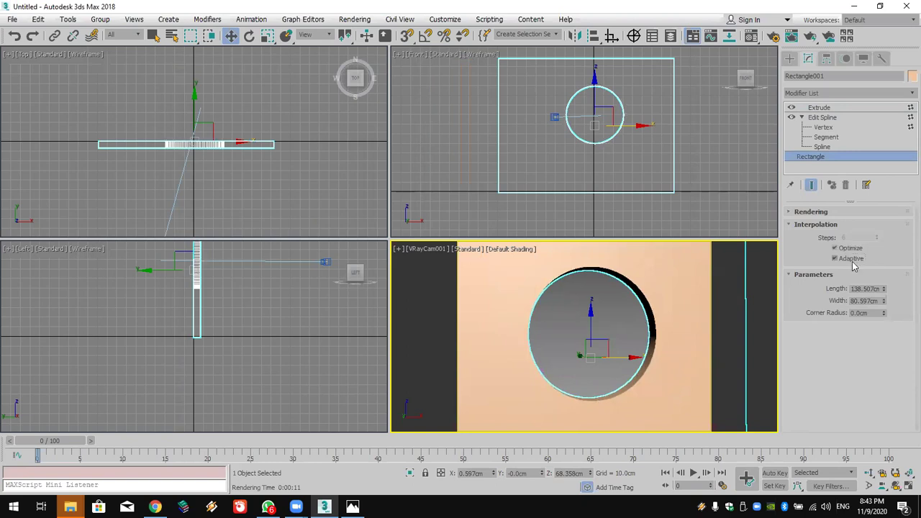
left_click(833, 107)
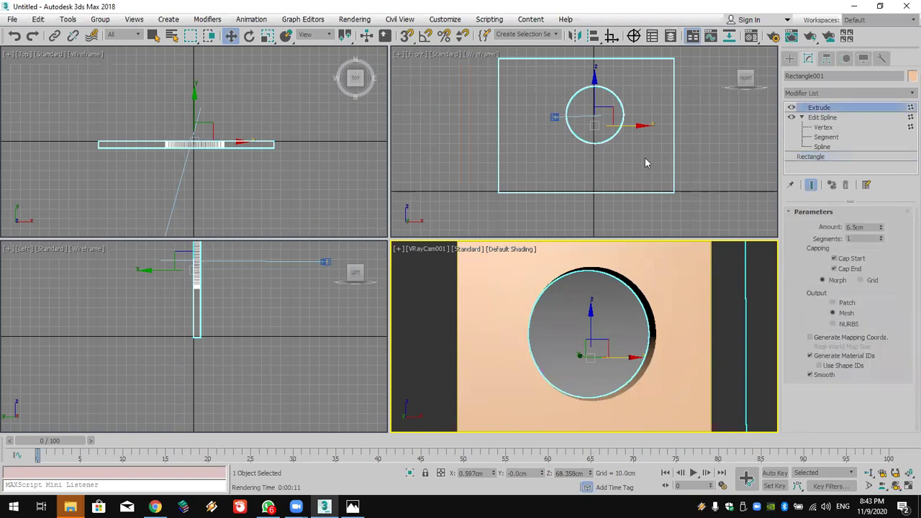
Place a VRayPlane at the wall's base in the Top view to serve as an infinite ground surface
scroll(283, 153, "down", 5)
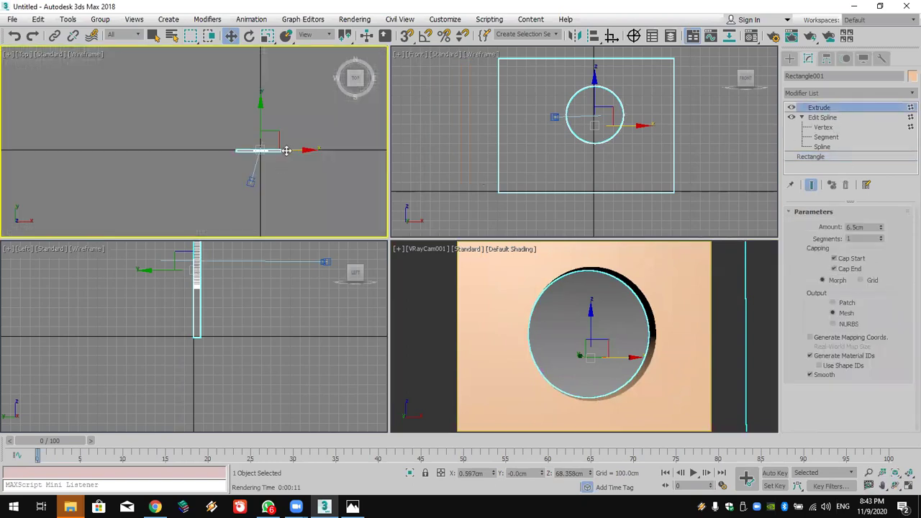
left_click(789, 58)
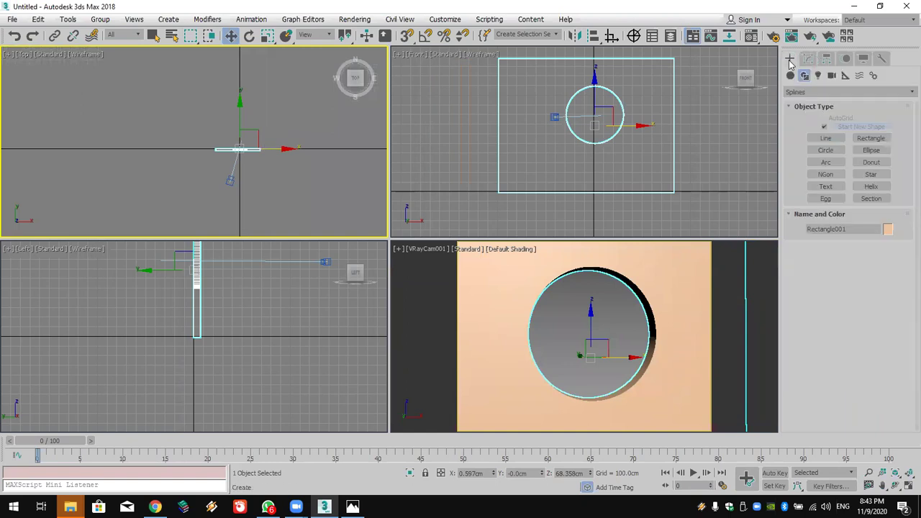
left_click(813, 92)
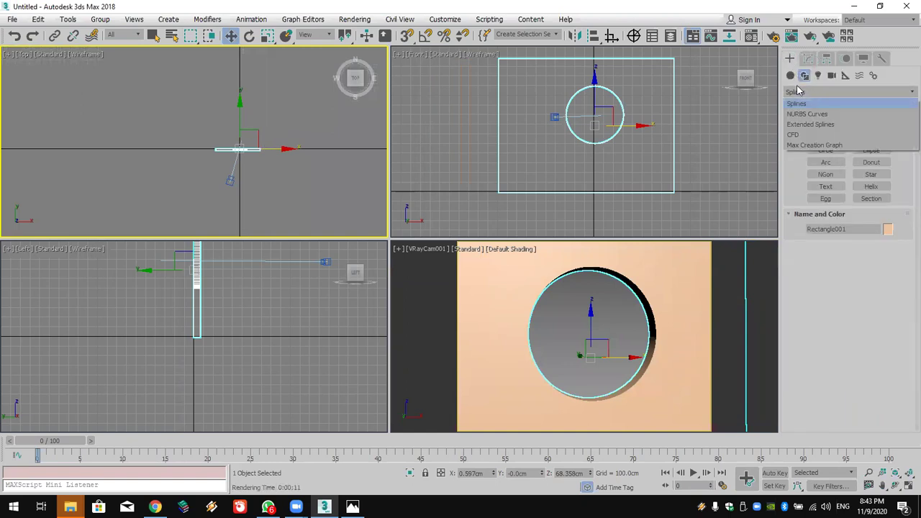
left_click(790, 75)
left_click(808, 92)
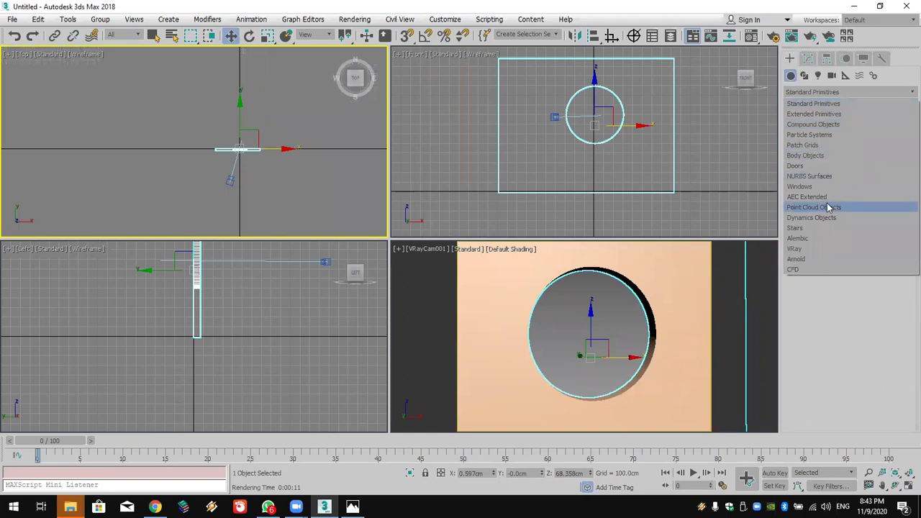
left_click(827, 248)
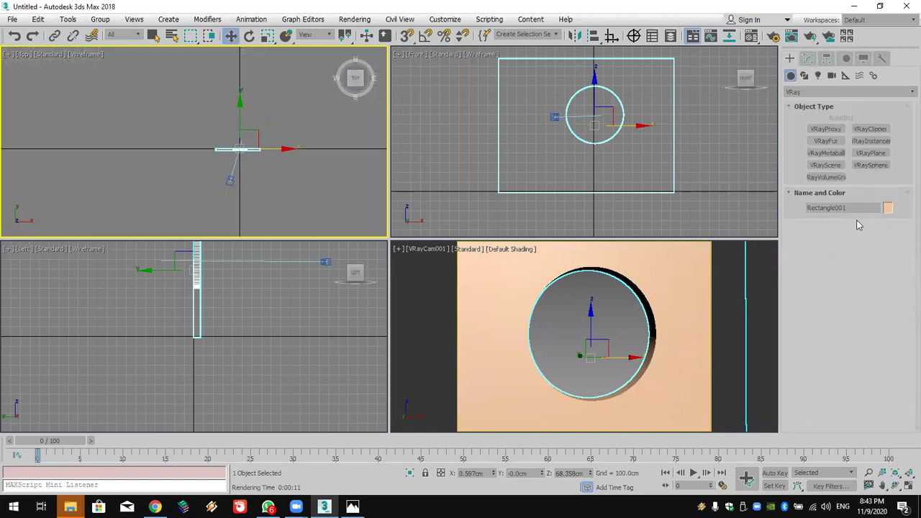
left_click(871, 153)
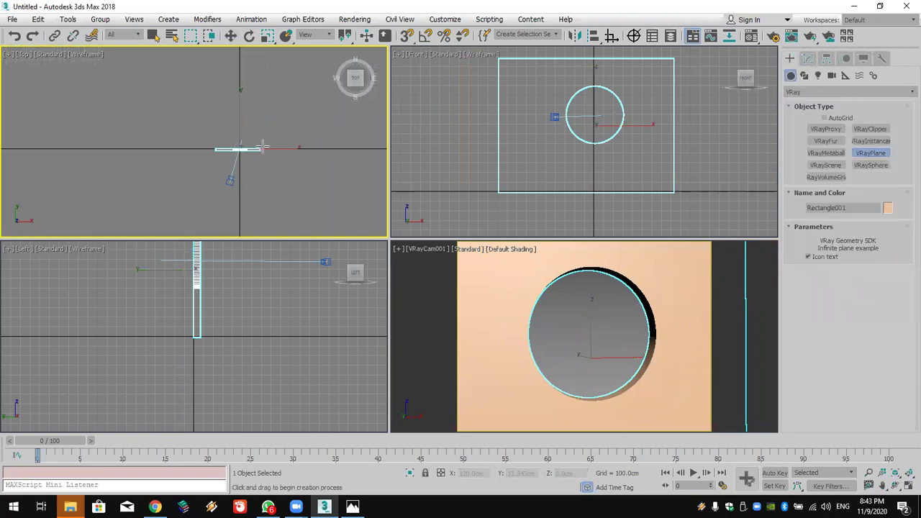
left_click(237, 142)
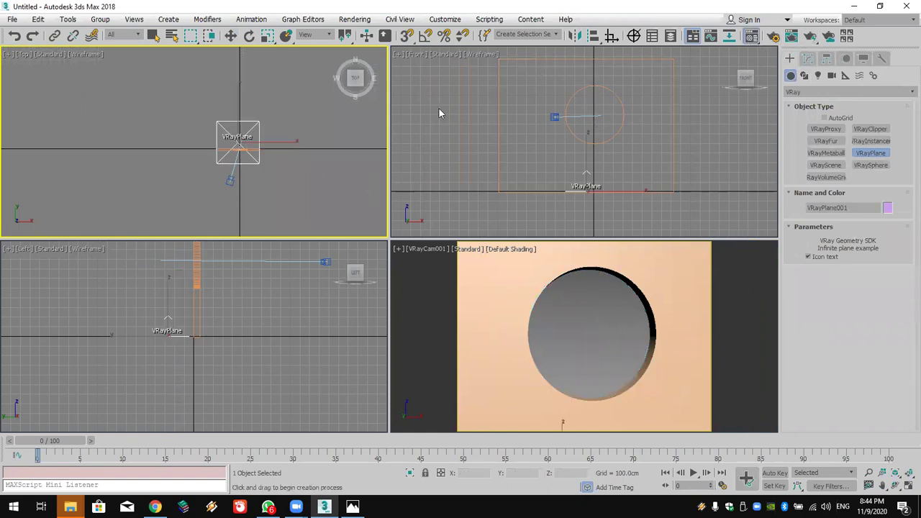
Load the WATER material from the water.mat library into the current sample slot and assign it to the VRayPlane
key("m")
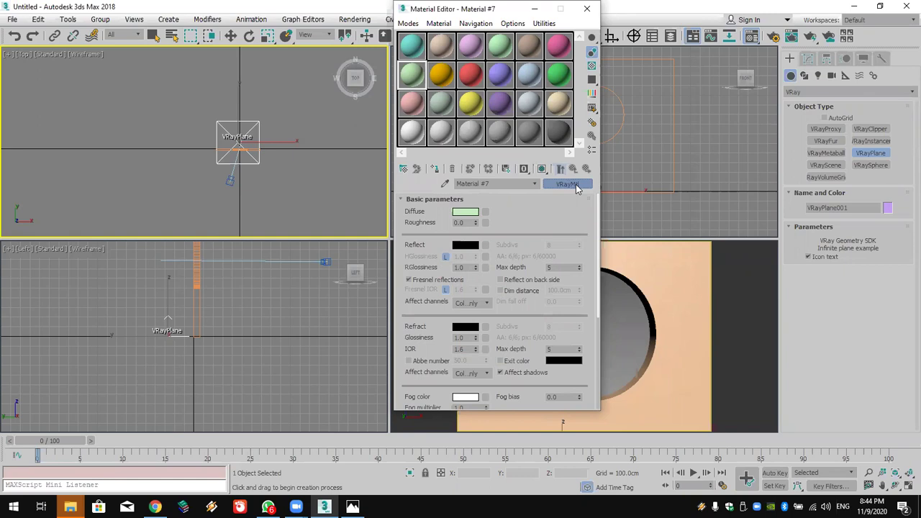
left_click(573, 185)
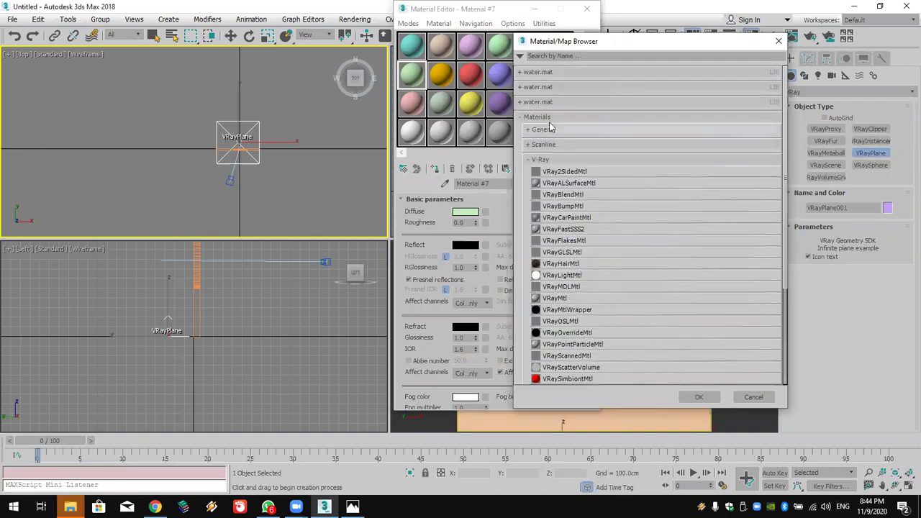
left_click(551, 101)
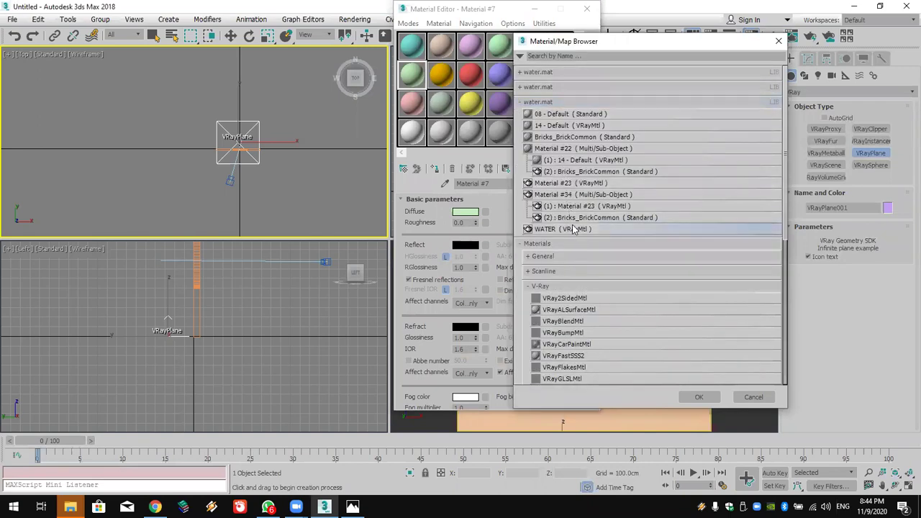
double_click(573, 229)
scroll(516, 213, "down", 5)
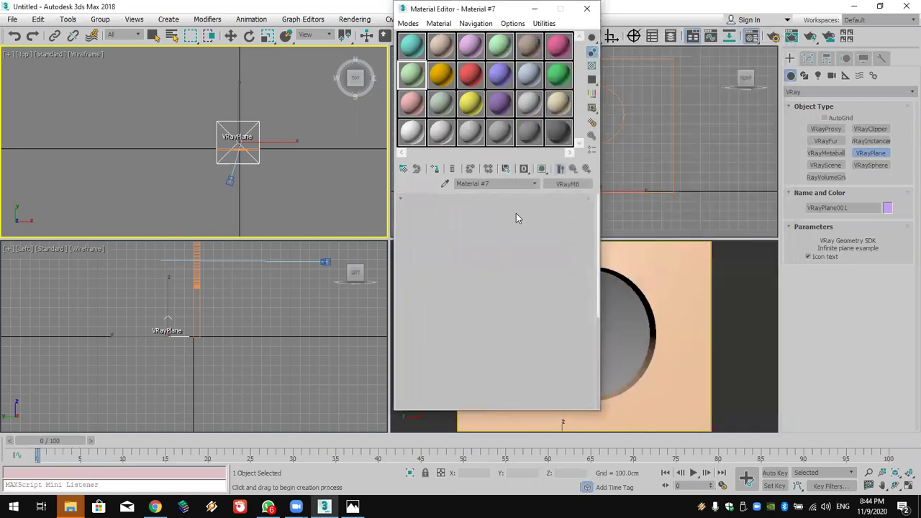
left_click(434, 168)
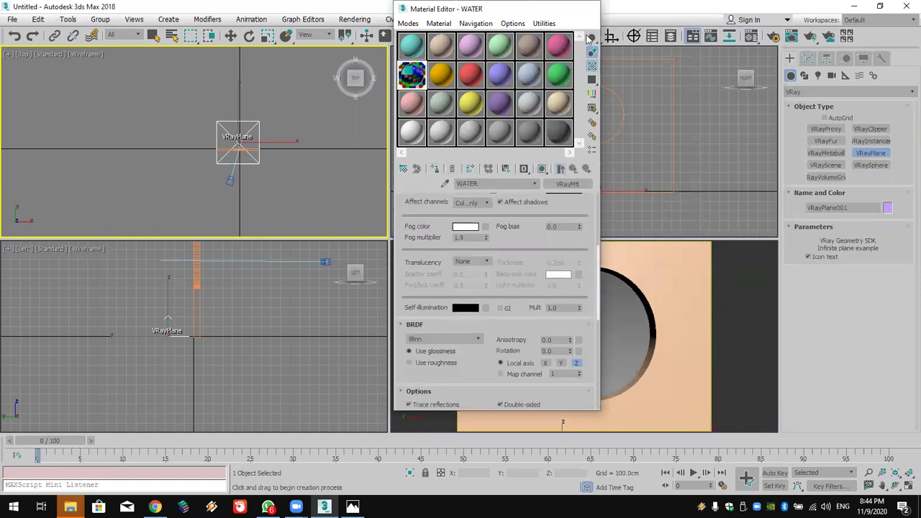
left_click(590, 9)
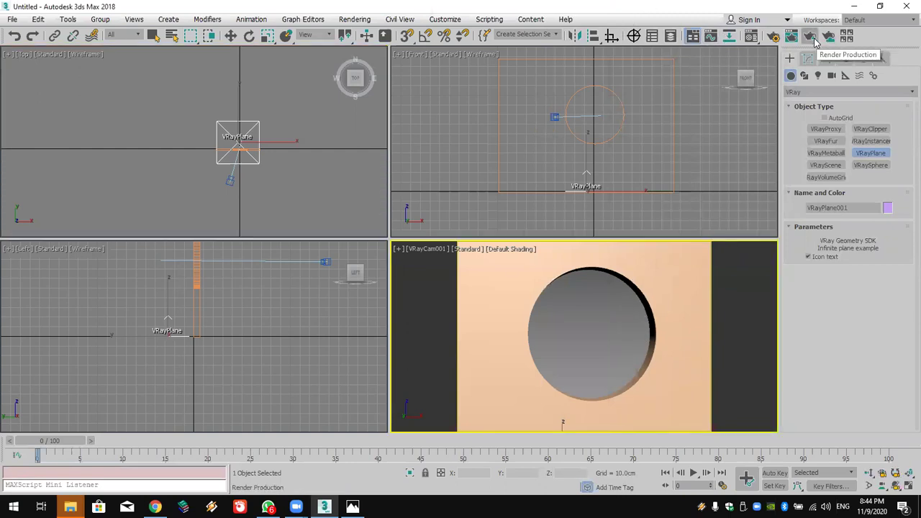
Create a VRaySun far behind the wall aimed at its base, with a VRaySky environment map, and raise it to about 122 cm
left_click(818, 75)
left_click(849, 92)
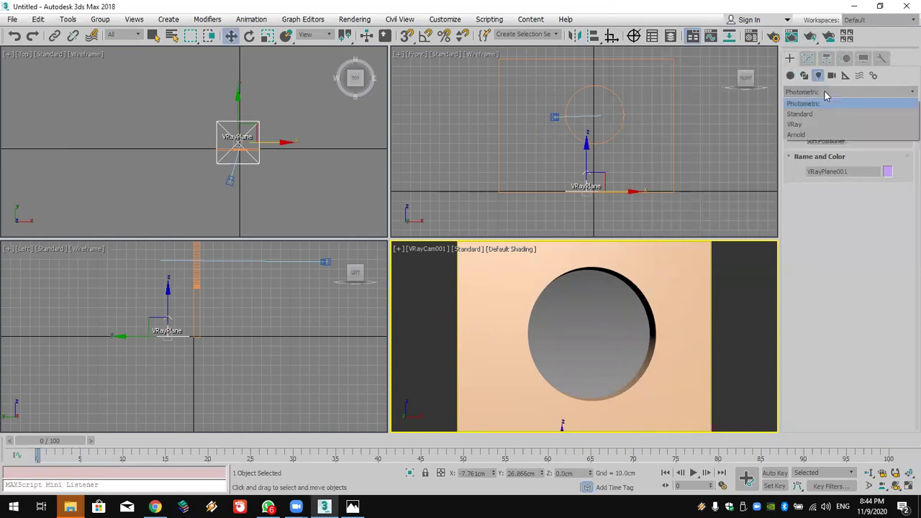
left_click(827, 127)
left_click(871, 140)
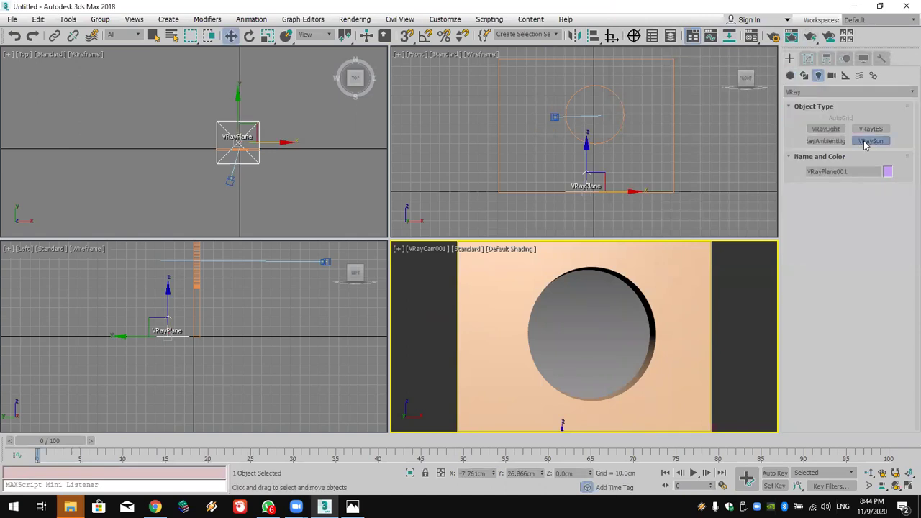
left_click_drag(192, 165, 188, 173)
scroll(189, 173, "down", 2)
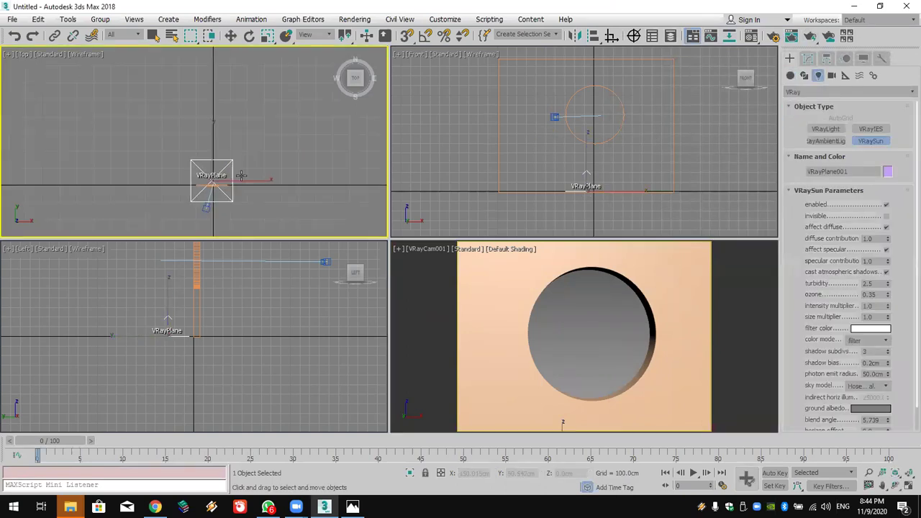
scroll(184, 175, "up", 2)
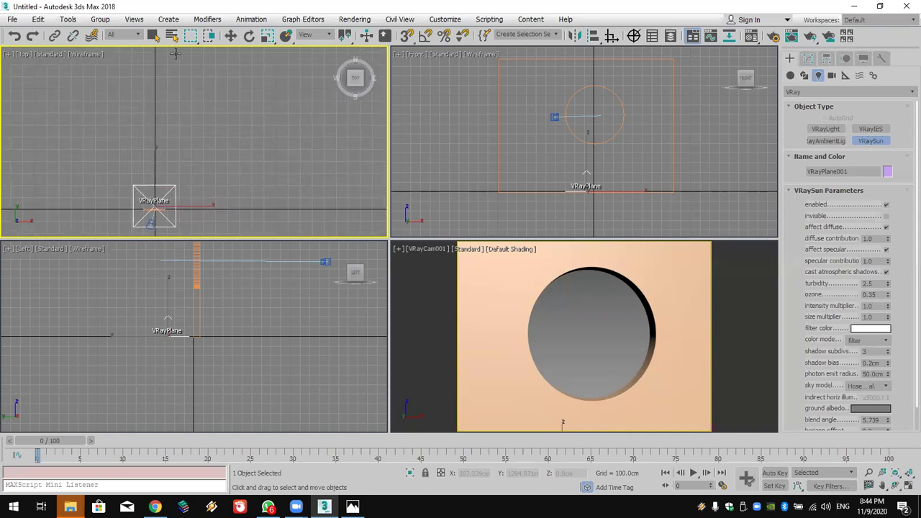
left_click_drag(174, 54, 156, 210)
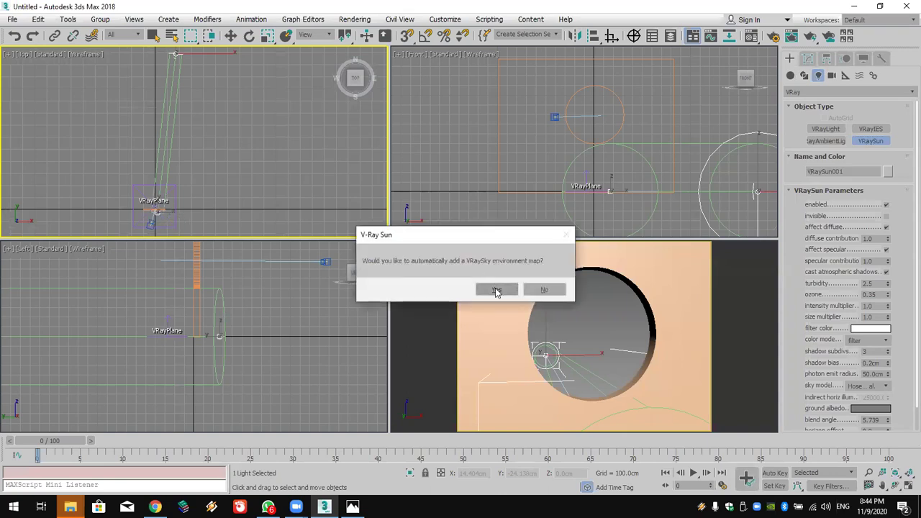
left_click(496, 290)
left_click_drag(284, 349, 183, 327)
right_click(157, 338)
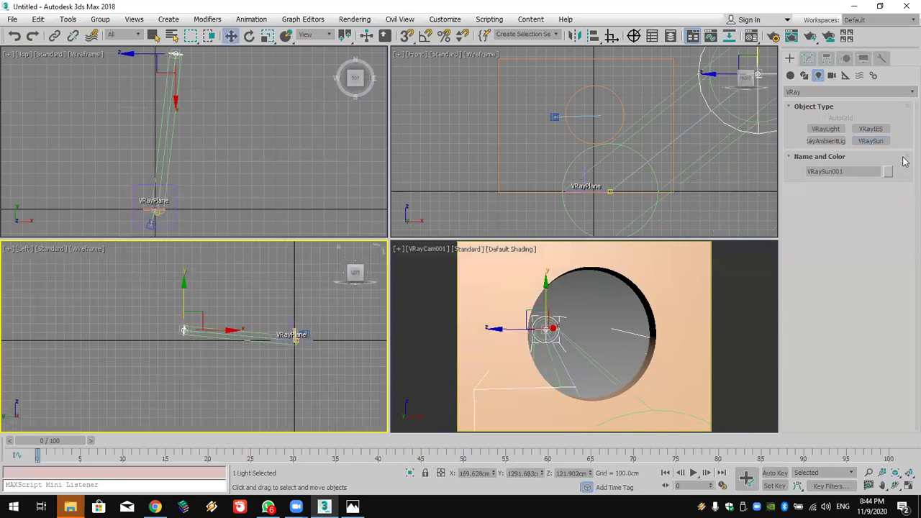
Set the sun's size multiplier to 3.07 and its photon emit radius to about 183.5 cm
left_click(807, 58)
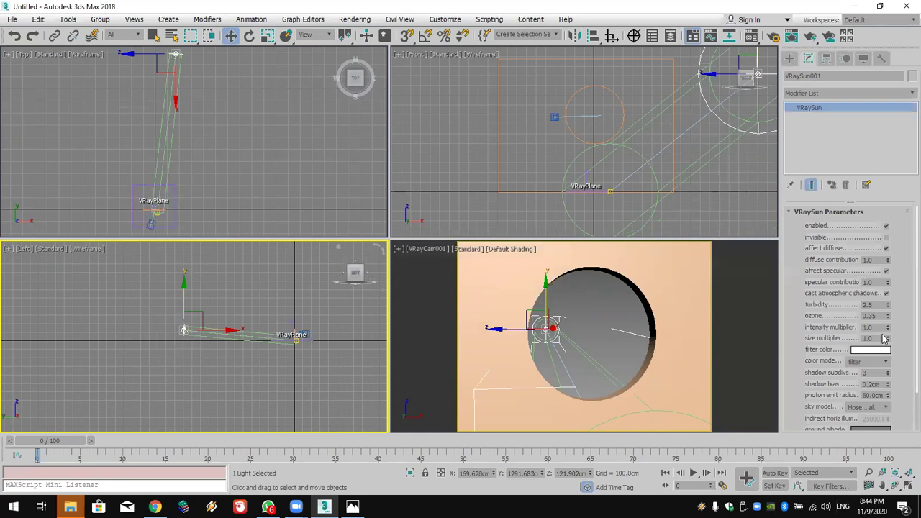
left_click_drag(889, 338, 905, 328)
left_click_drag(890, 398, 886, 239)
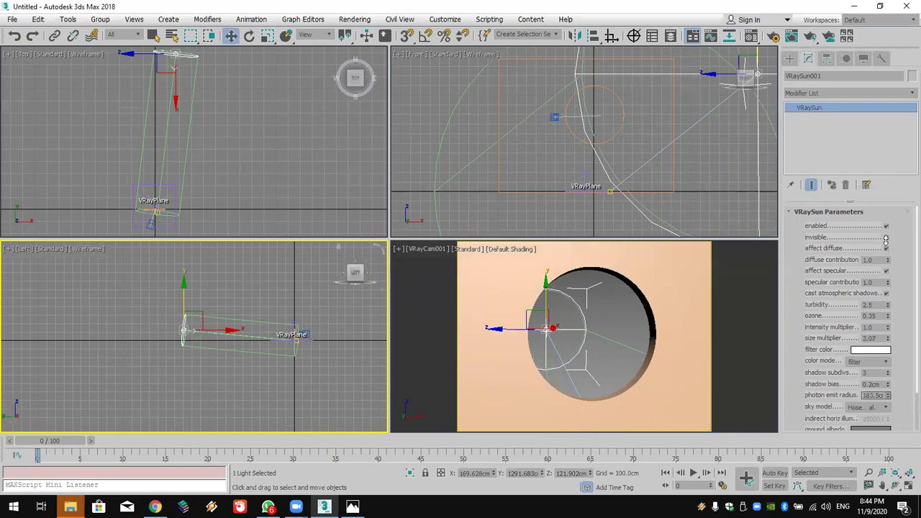
scroll(847, 295, "down", 2)
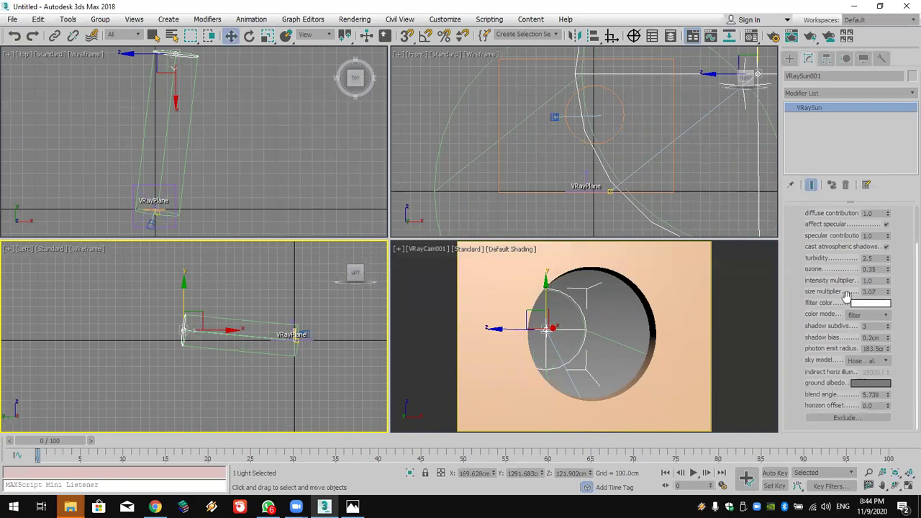
Set the sun's ground albedo colour to white
left_click(870, 383)
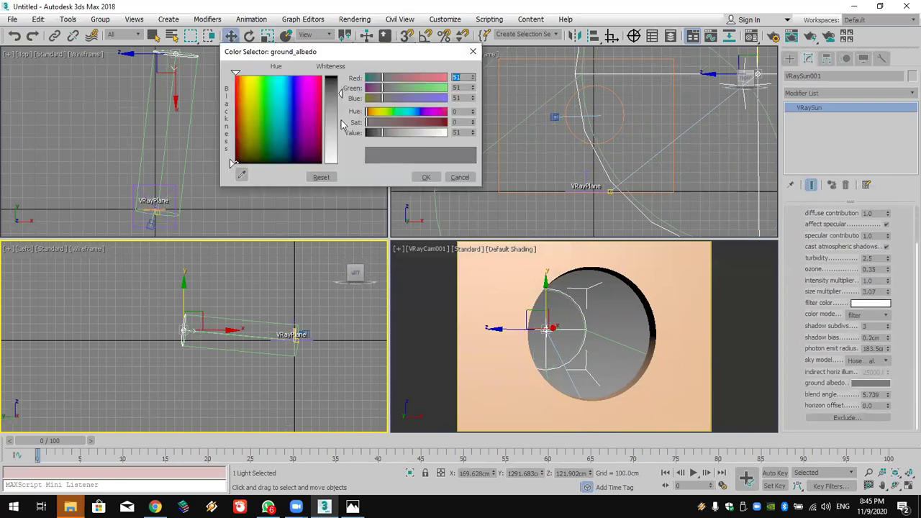
left_click_drag(342, 125, 341, 164)
left_click(426, 178)
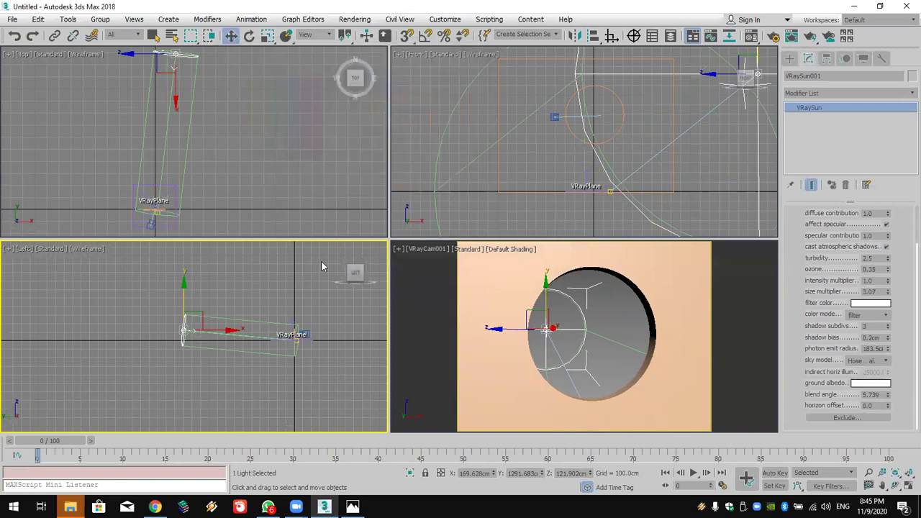
Move the sun farther behind the wall and sideways in the Top view, to about X 548 cm, Y 1653 cm
right_click(231, 328)
left_click(206, 104)
scroll(206, 103, "down", 3)
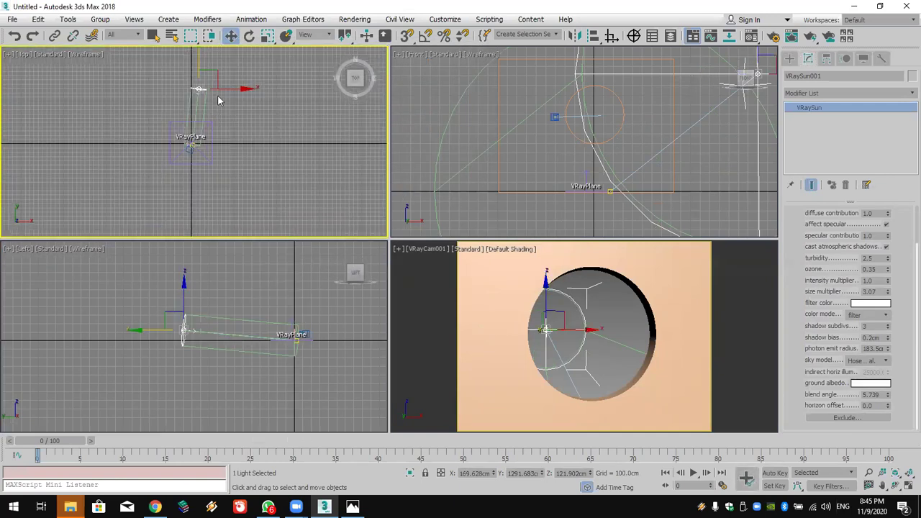
left_click_drag(216, 80, 232, 66)
Test-render the VRayCam001 view with the repositioned sun and close the frame buffer
right_click(560, 306)
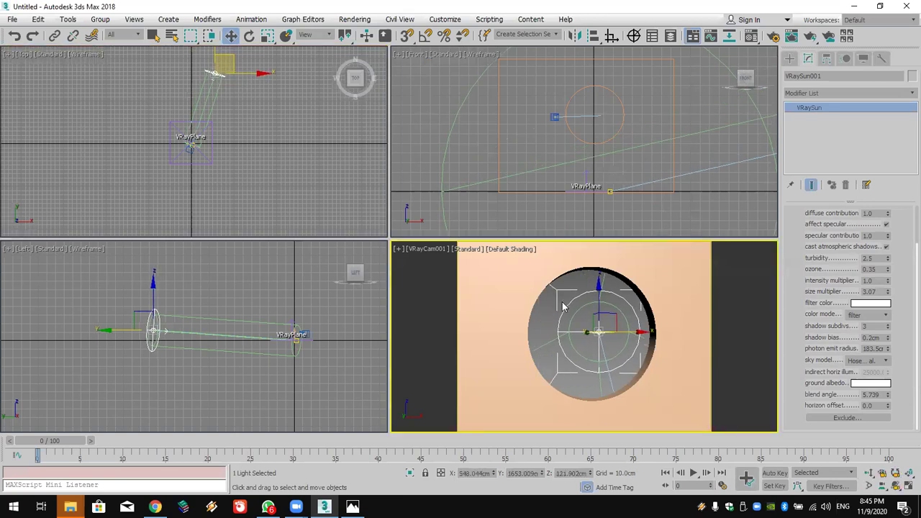
left_click(827, 37)
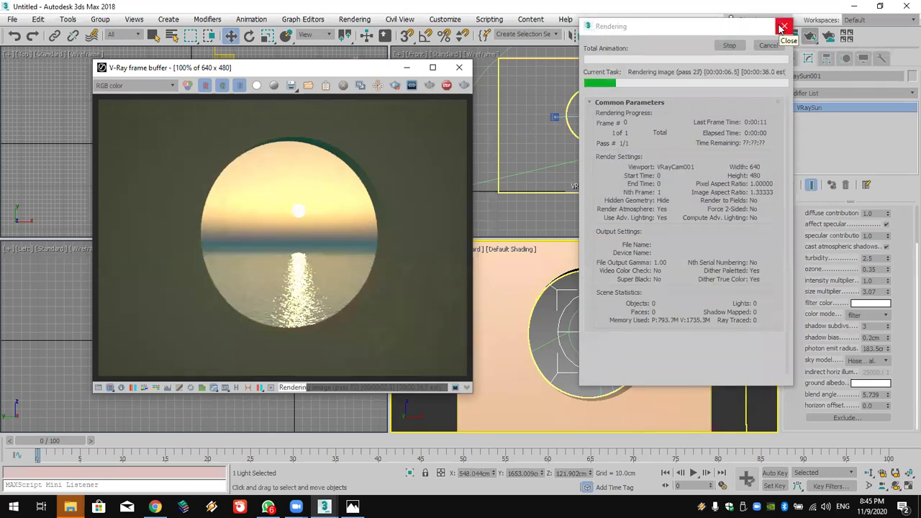
left_click(459, 67)
Raise the sun to about 528 cm in the Left view and shift the camera view slightly
middle_click_drag(206, 307, 215, 321)
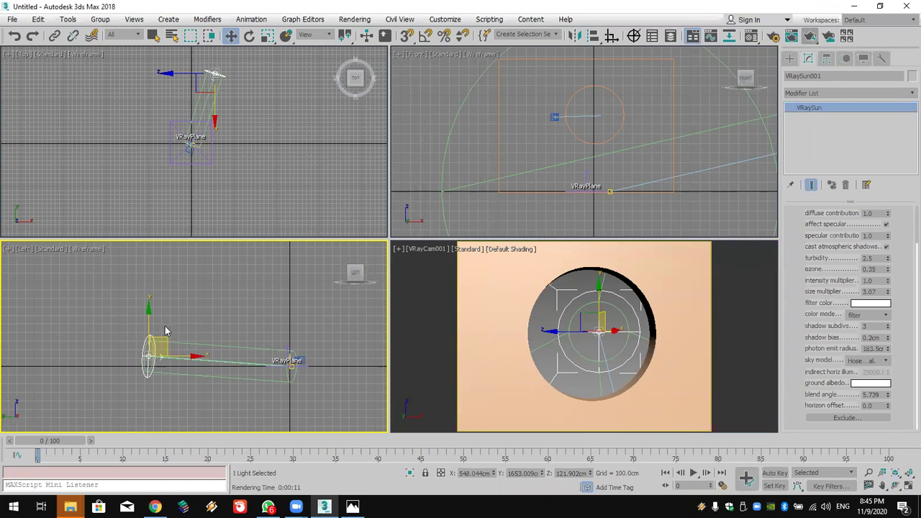
left_click_drag(146, 331, 150, 291)
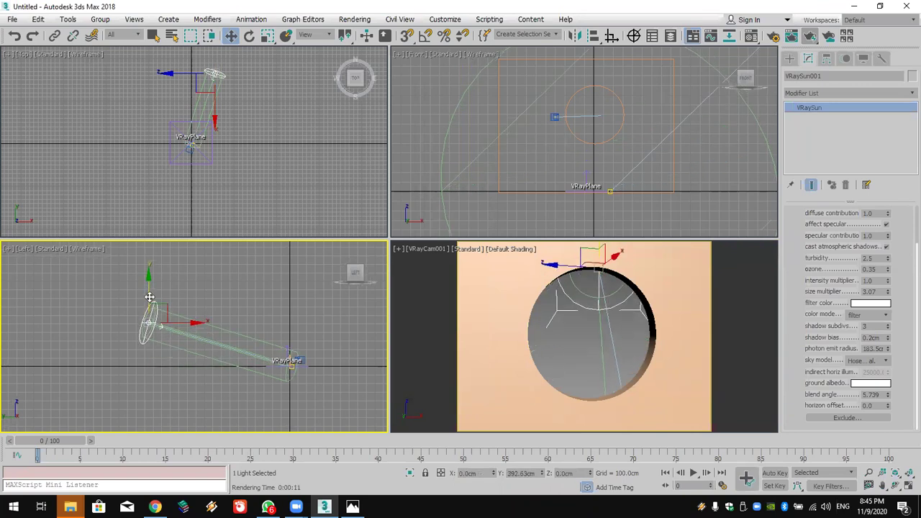
middle_click_drag(603, 315, 609, 325)
Select the wall and move its circular opening's spline slightly upward in the Front view
left_click(629, 394)
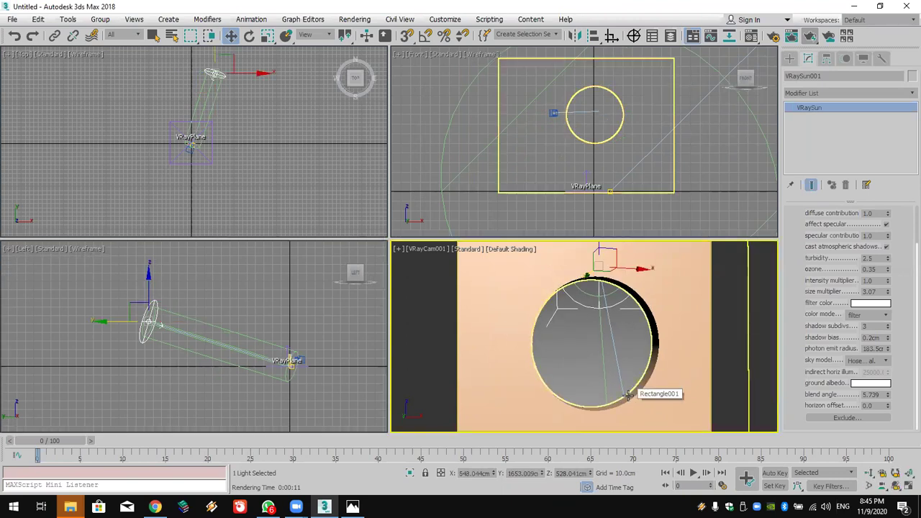
left_click(626, 395)
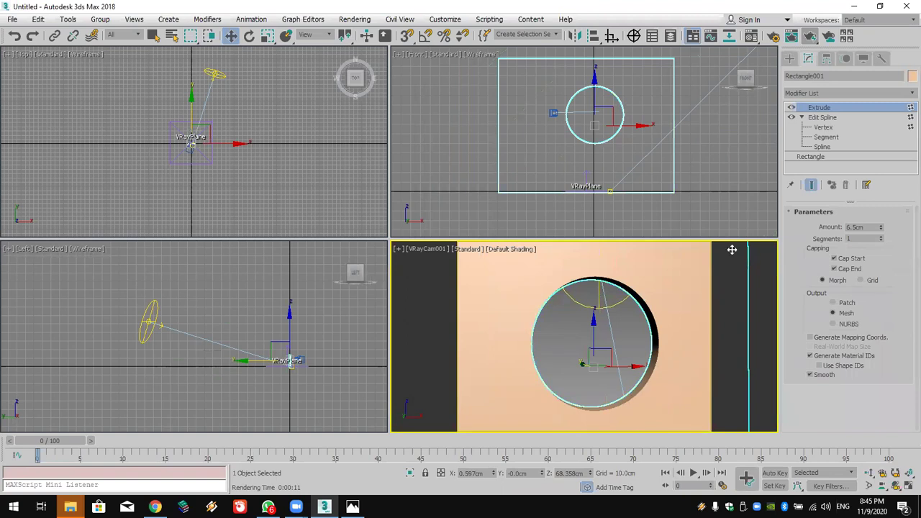
left_click(826, 148)
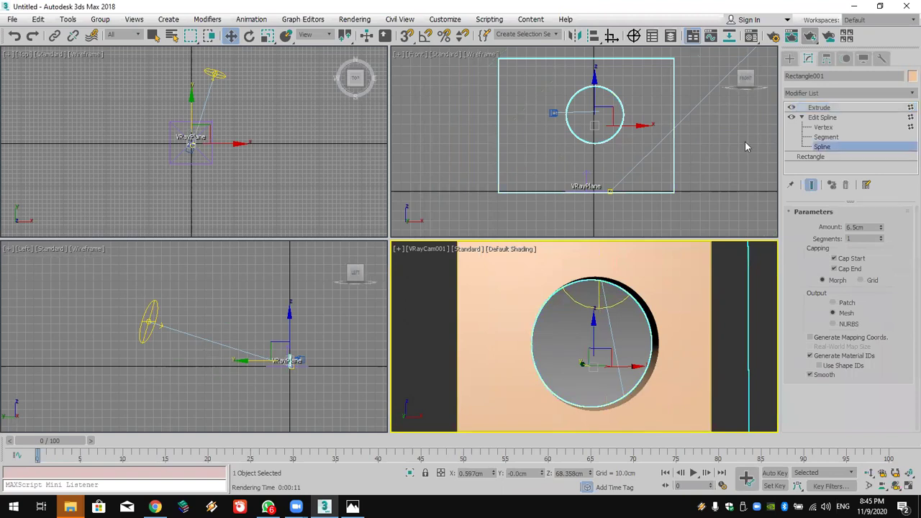
left_click(630, 158)
left_click(592, 87)
middle_click_drag(594, 74, 586, 107)
left_click_drag(541, 105, 630, 198)
left_click_drag(587, 122, 588, 103)
middle_click_drag(588, 82, 590, 117)
Raise the wall's top corner vertices together with the circle's vertices, and return to the Extrude level
left_click_drag(466, 78, 680, 206)
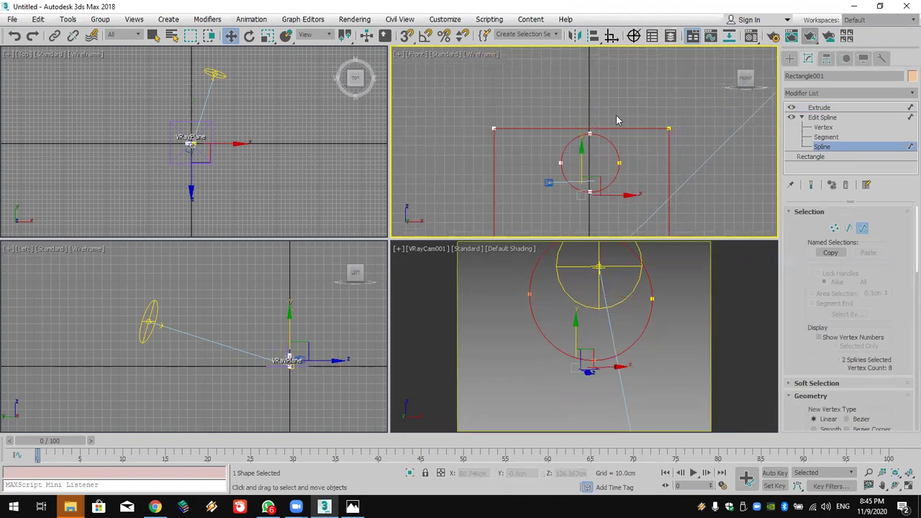
left_click(823, 127)
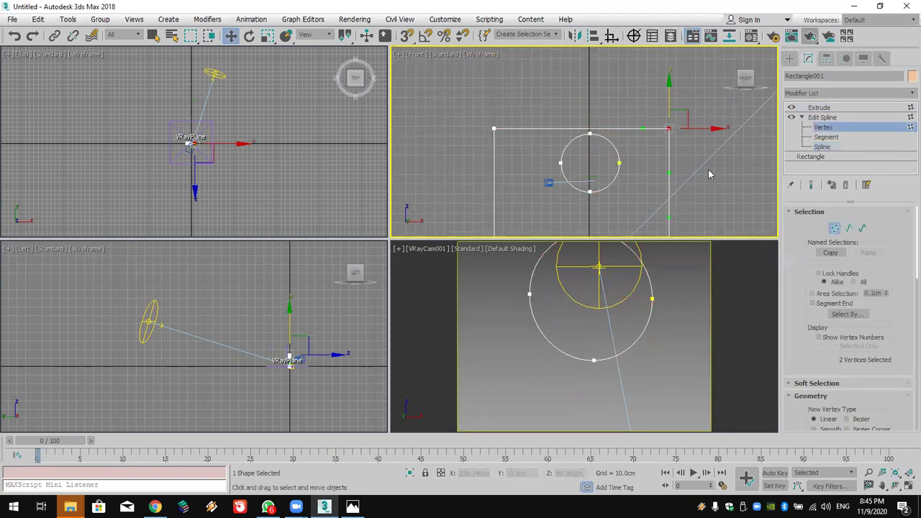
left_click_drag(465, 116, 465, 117)
left_click_drag(669, 96, 671, 75)
left_click(819, 107)
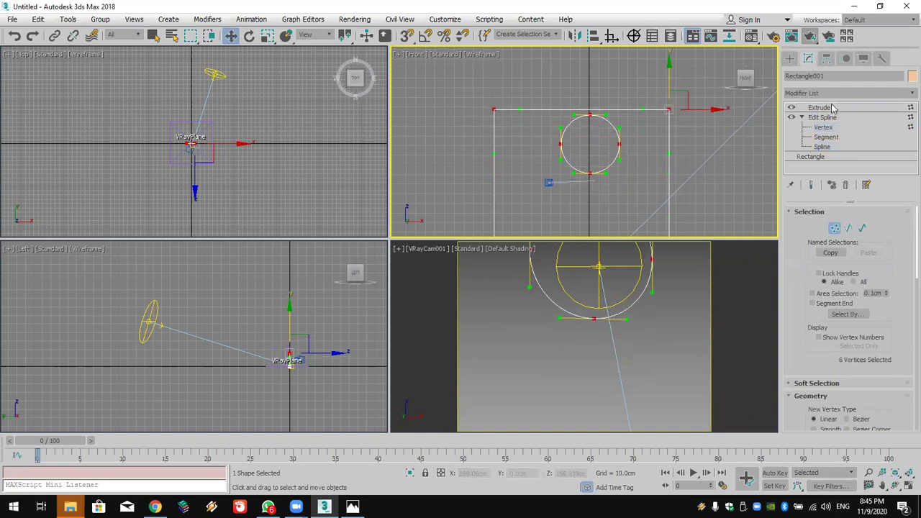
Adjust the VRayCam001 framing, test-render the view and close the frame buffer
middle_click_drag(663, 356, 667, 374)
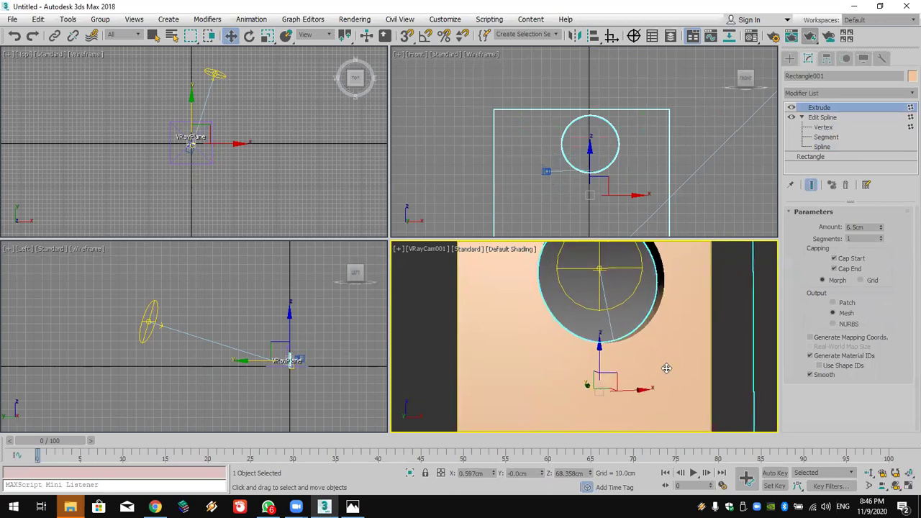
right_click(716, 252)
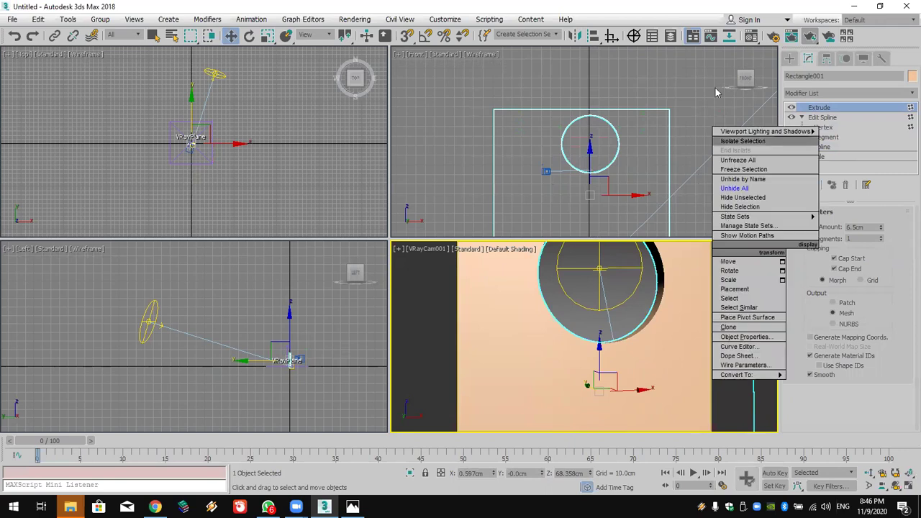
left_click(811, 39)
left_click(809, 37)
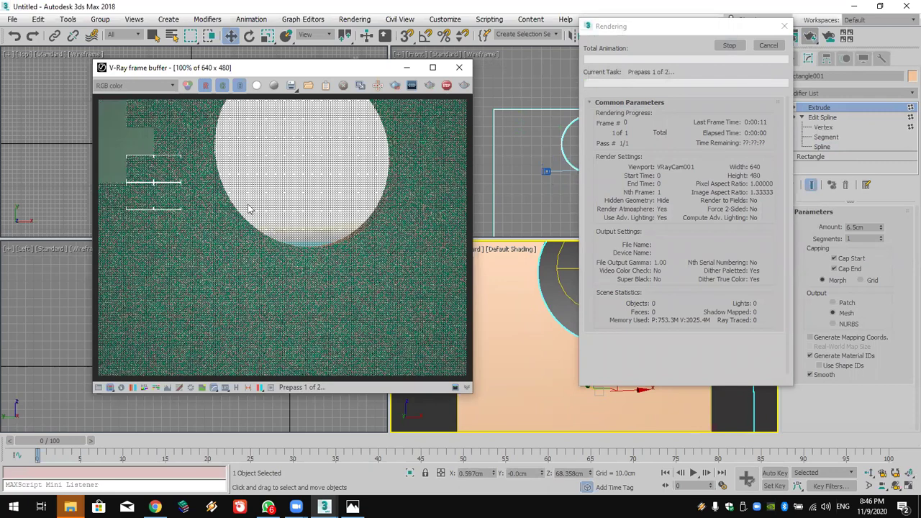
left_click(459, 67)
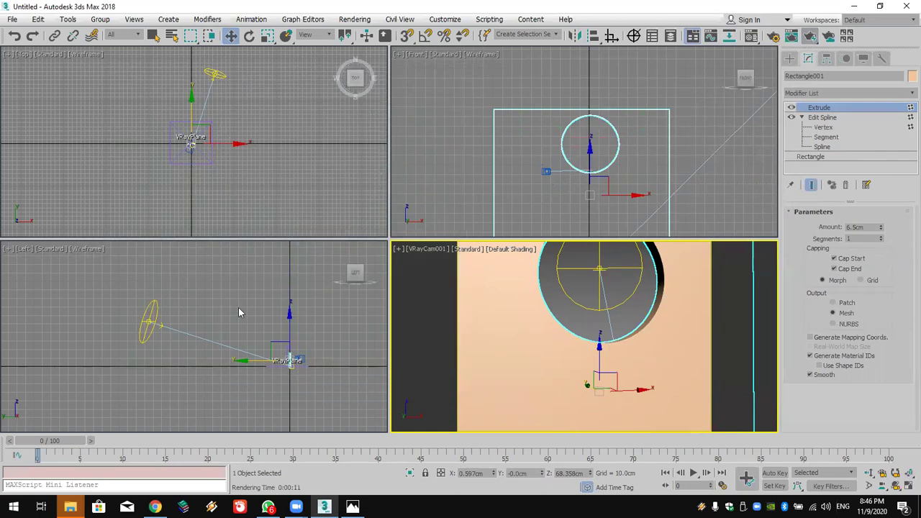
Lower the VRaySun to a height of about 169.7 cm in the Left view
left_click(182, 324)
left_click(148, 310)
left_click_drag(146, 301, 148, 331)
Reframe the VRayCam001 view around the whole round opening and render it
middle_click(539, 386)
middle_click_drag(539, 387, 535, 427)
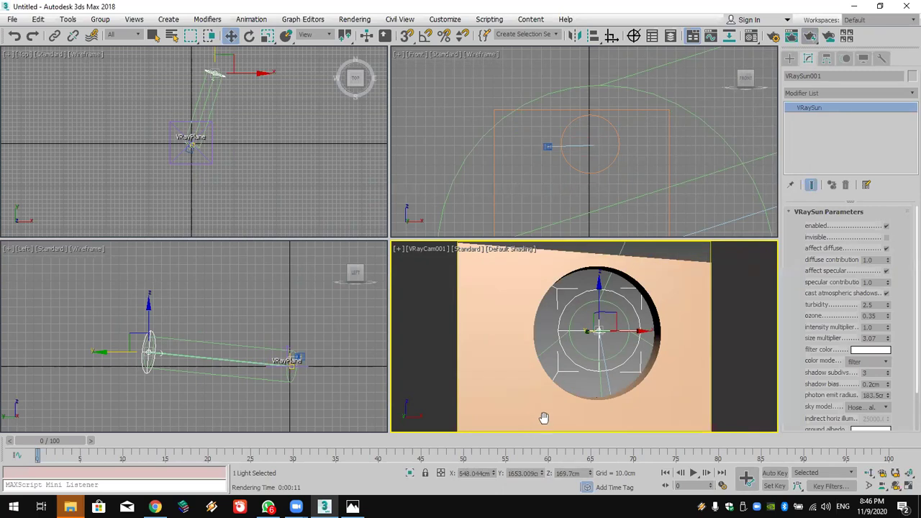
left_click(811, 37)
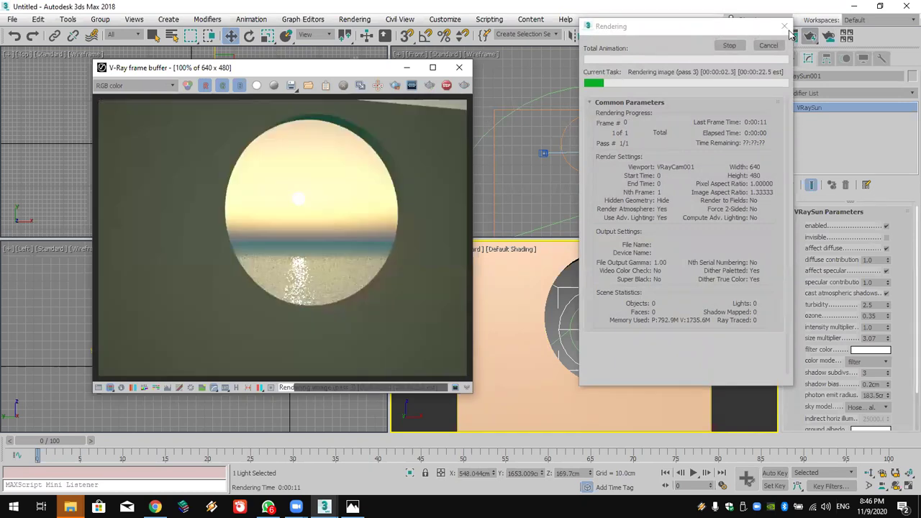
Lower the wall to about Z 64.85 cm and extend it upward by raising only its two top corner vertices
left_click(682, 293)
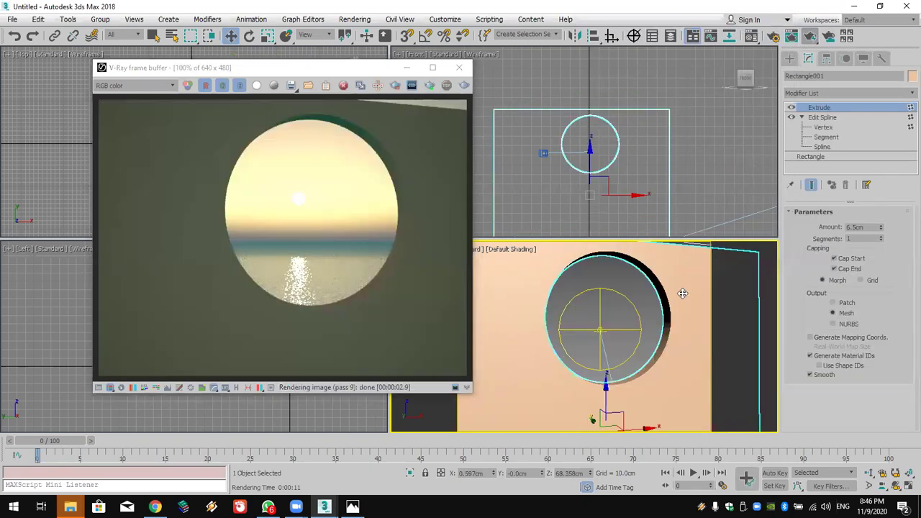
mouse_move(606, 392)
left_mouse_down()
mouse_move(605, 377)
mouse_move(605, 395)
left_mouse_up()
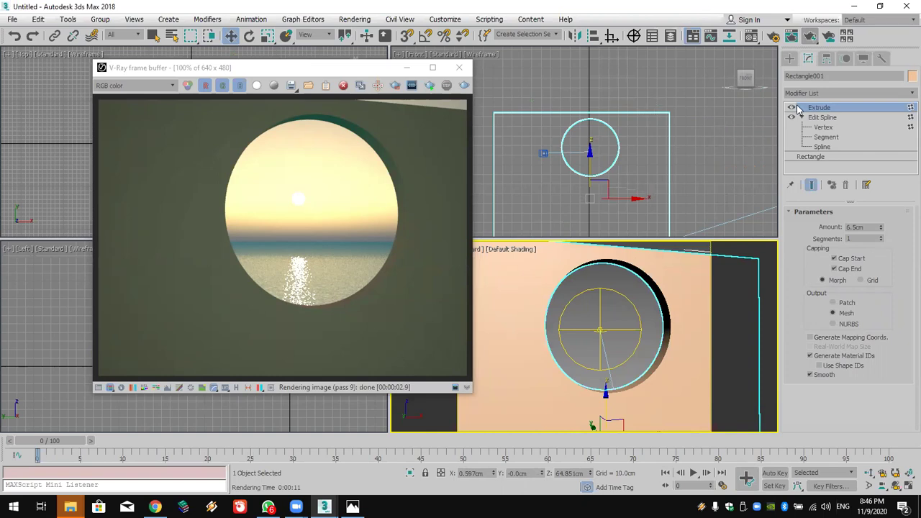
left_click(823, 127)
left_click(694, 108)
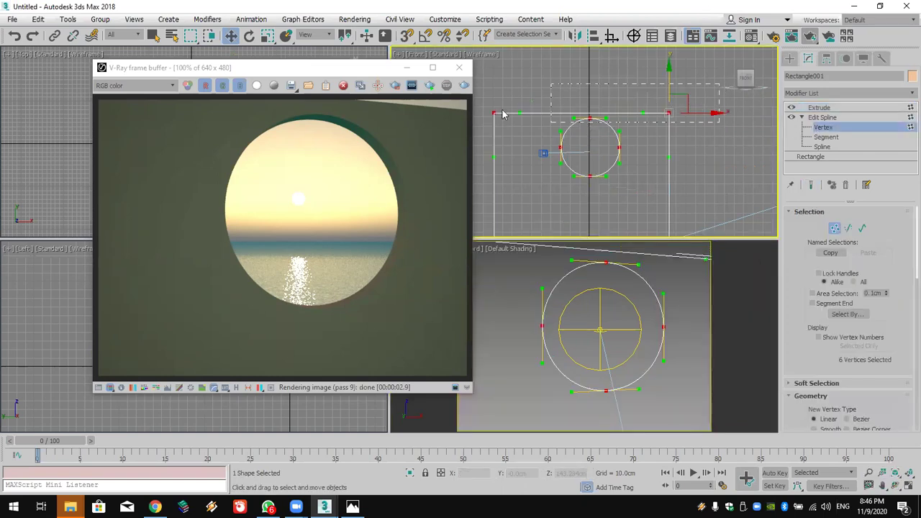
left_click_drag(478, 126, 666, 39)
right_click(666, 42)
left_click(686, 94)
left_click_drag(601, 112, 481, 122)
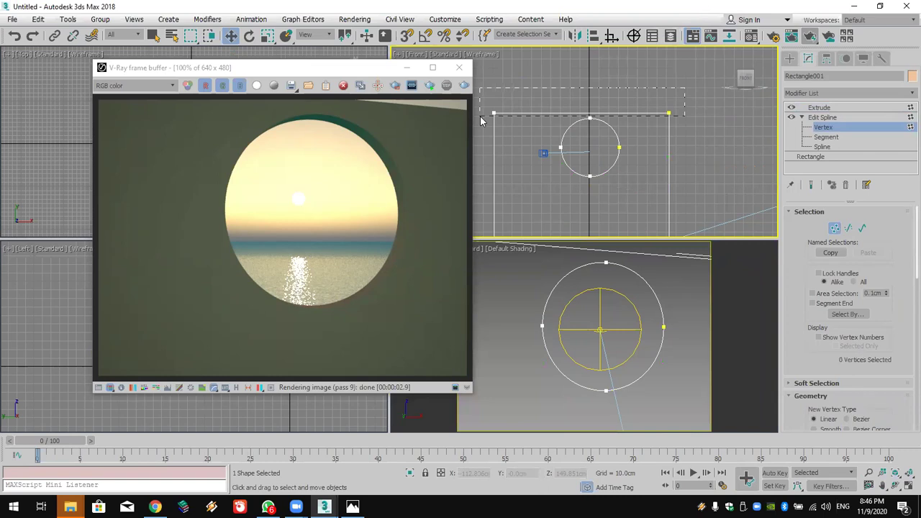
left_click_drag(480, 120, 481, 121)
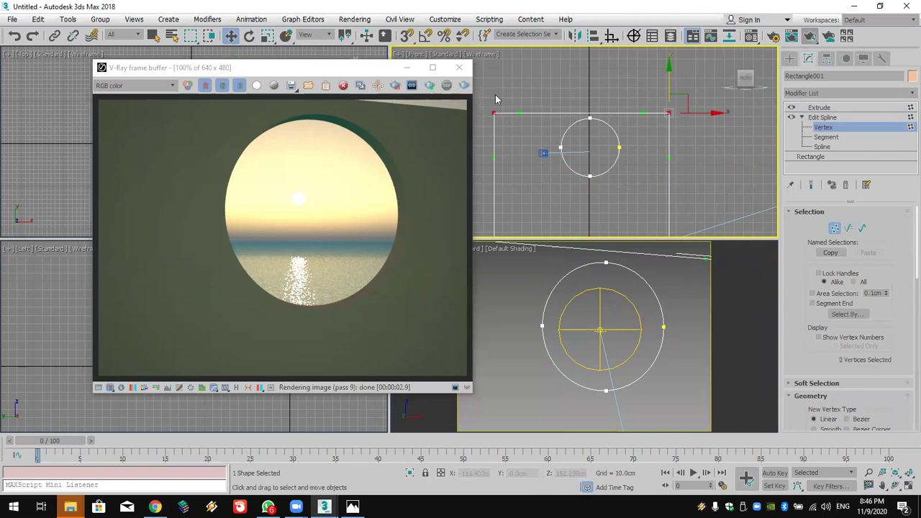
left_click_drag(671, 70, 671, 22)
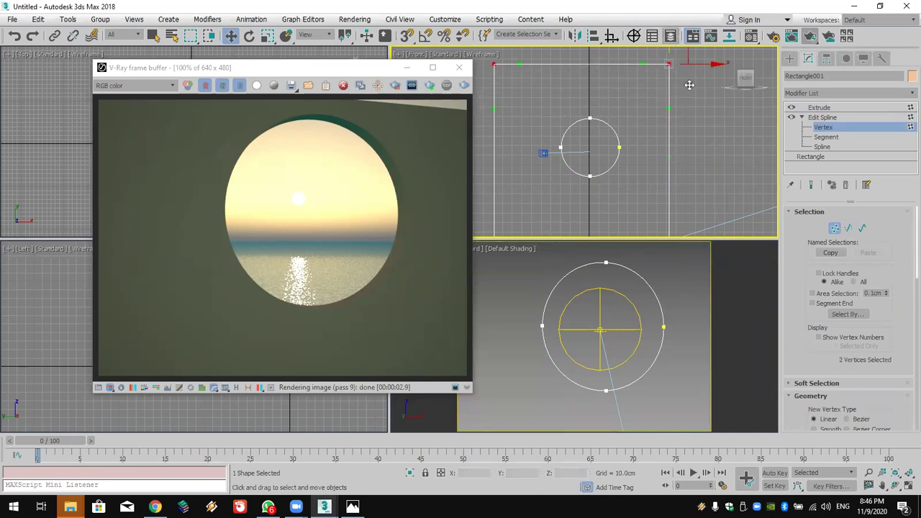
Test-render the camera view, close the frame buffer and return the wall to its Extrude level
right_click(723, 268)
left_click(809, 36)
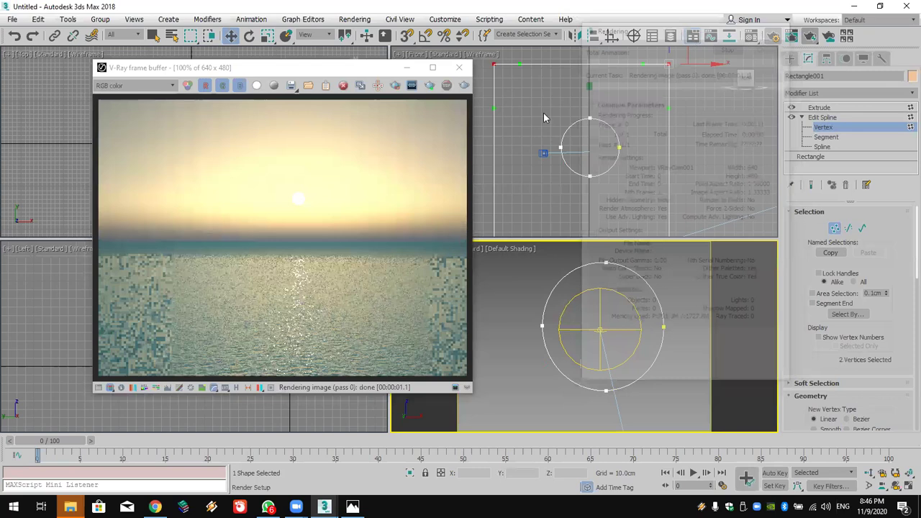
left_click(459, 66)
right_click(667, 298)
left_click(834, 108)
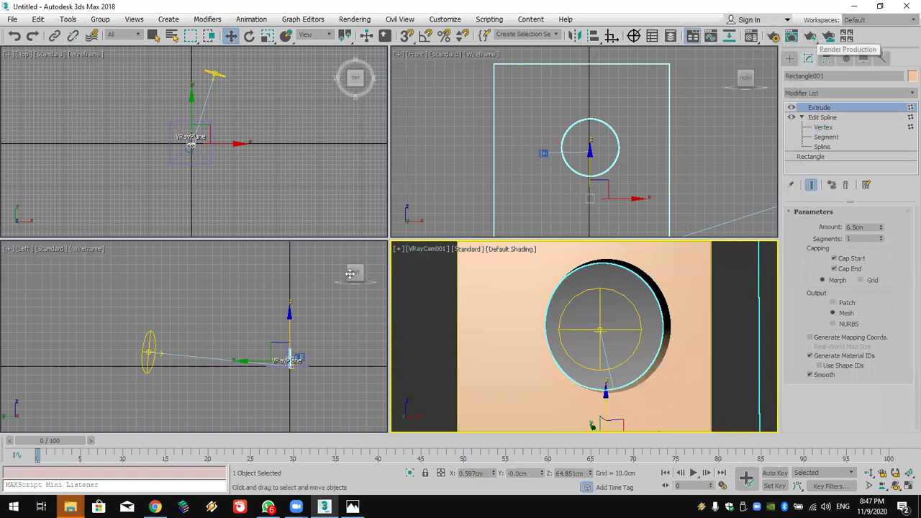
Set the VRaySun's intensity multiplier to 0.05
left_click(152, 352)
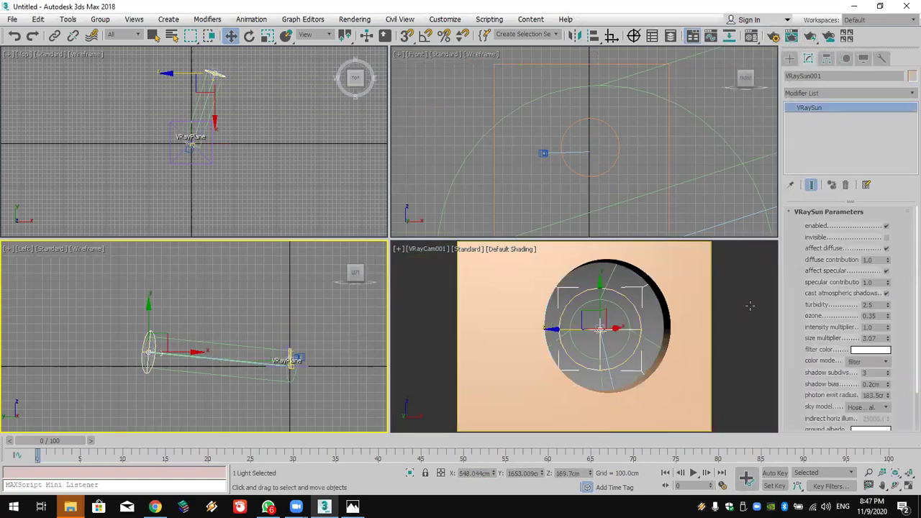
left_click(879, 327)
left_click(873, 338)
left_click(877, 327)
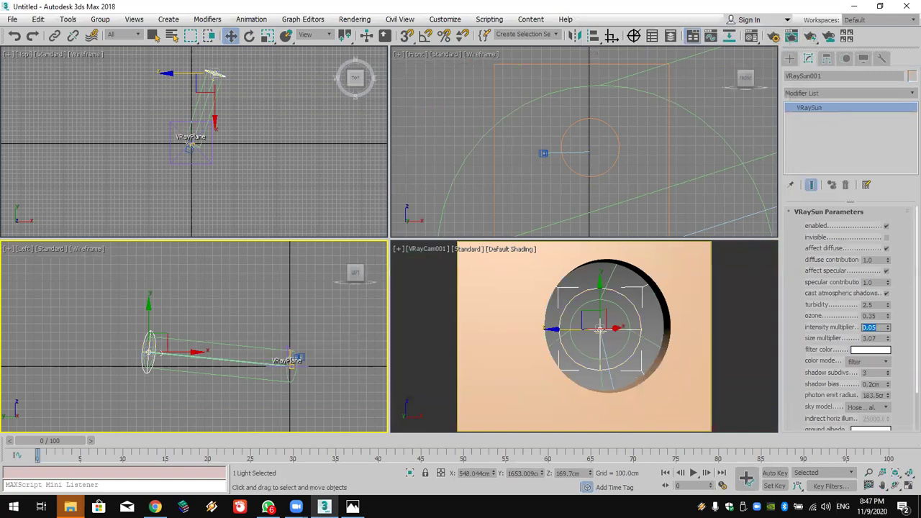
Render the VRayCam001 view to check the dimmed sun, cancel the render and close the frame buffer
left_click(811, 37)
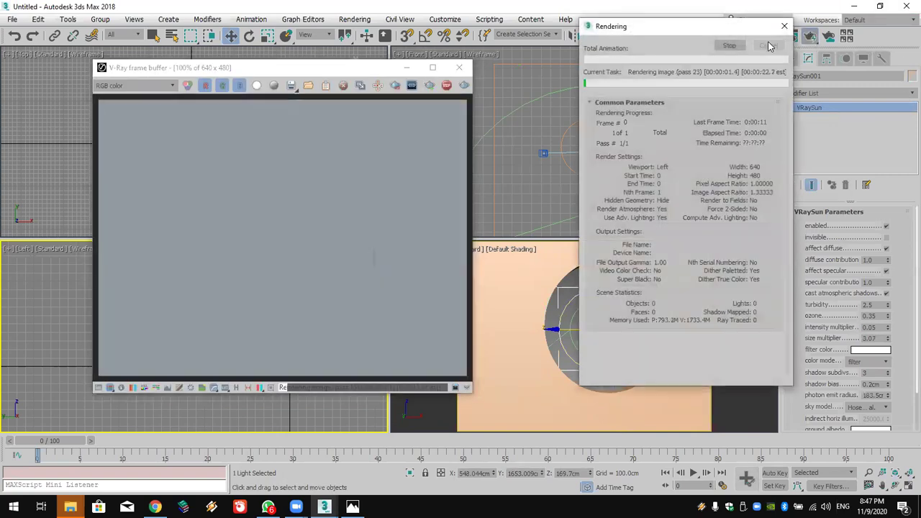
right_click(710, 271)
left_click(810, 38)
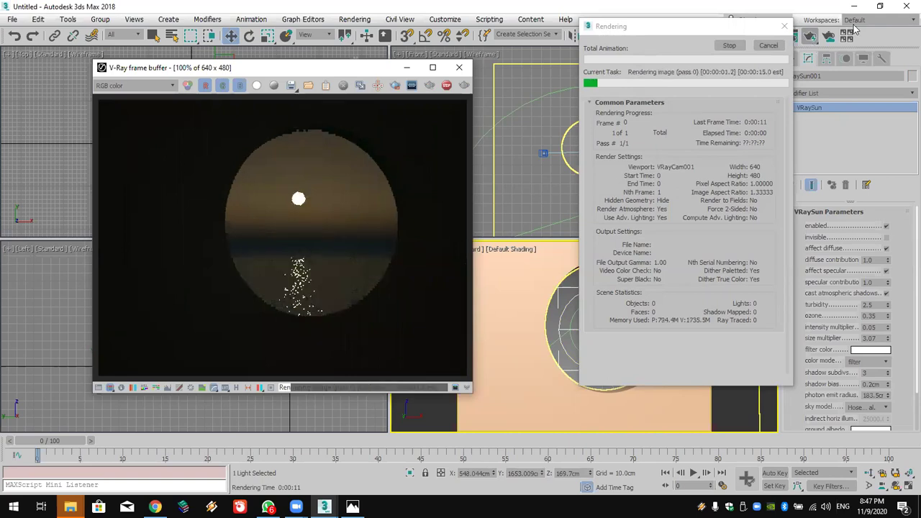
left_click(769, 45)
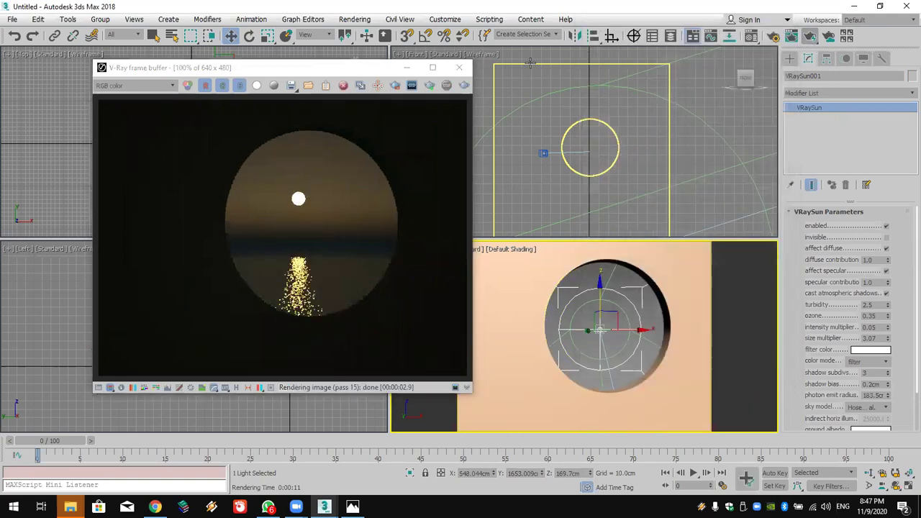
left_click(459, 67)
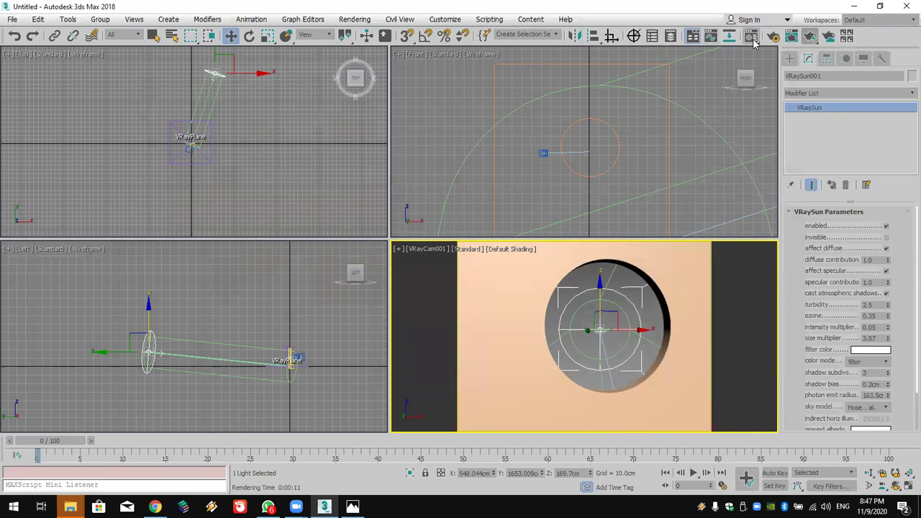
Open the Noise map in the WATER material's Bump slot and show an enlarged preview of the material sample
key("m")
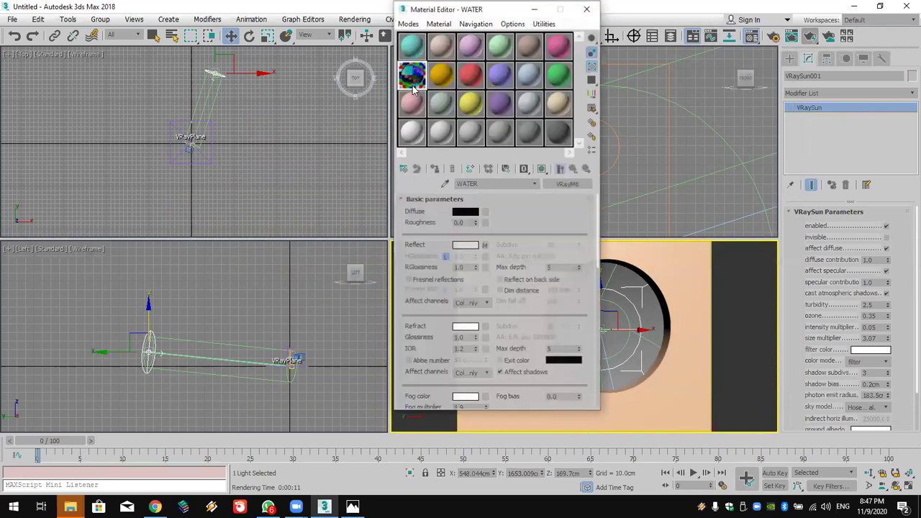
left_click_drag(530, 310, 488, 106)
scroll(504, 333, "down", 8)
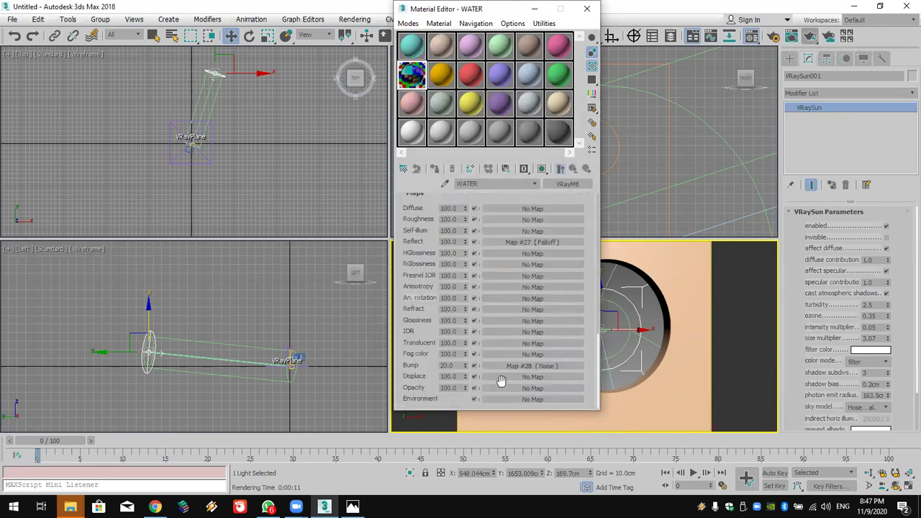
left_click(523, 367)
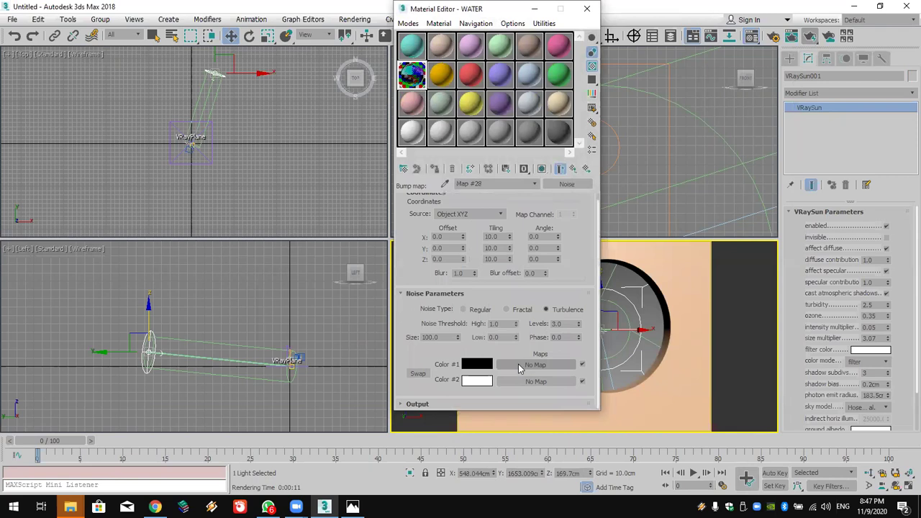
double_click(447, 338)
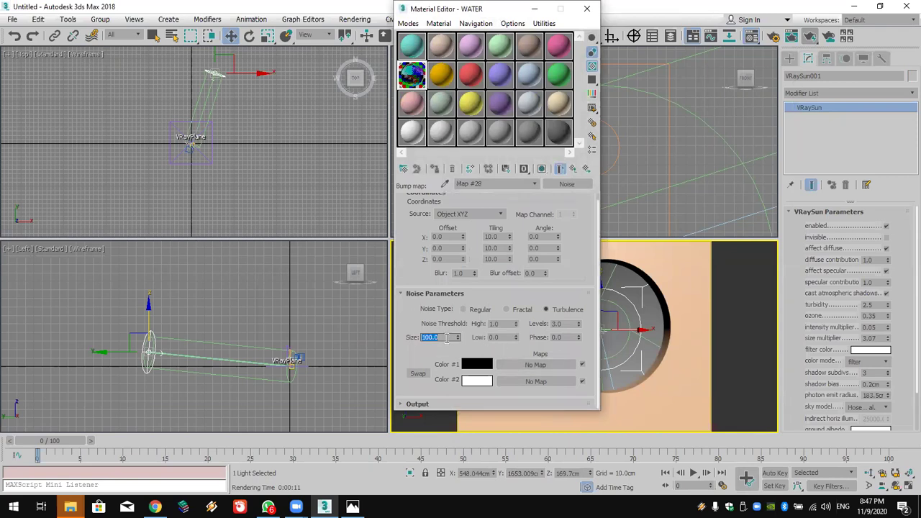
double_click(412, 74)
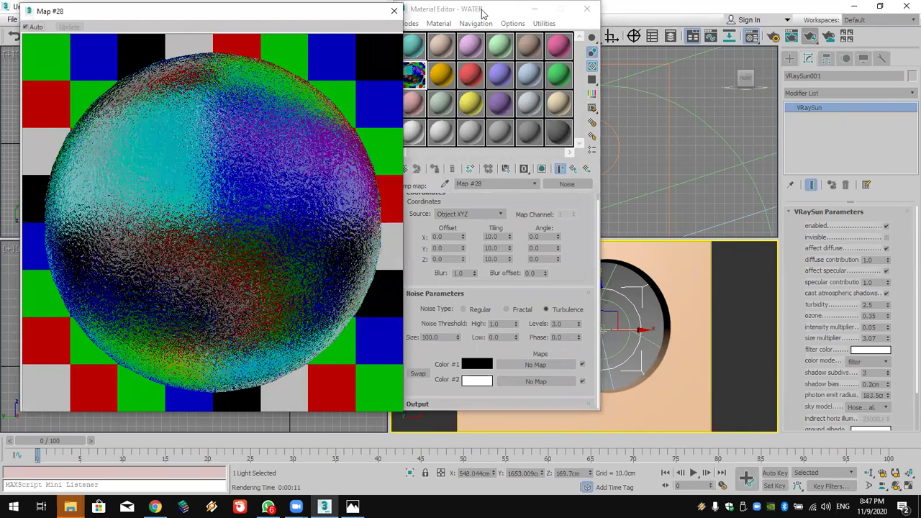
Set the WATER bump noise size to 500, close the Material Editor and test-render the camera view
left_click_drag(482, 11, 587, 11)
double_click(536, 338)
type("5")
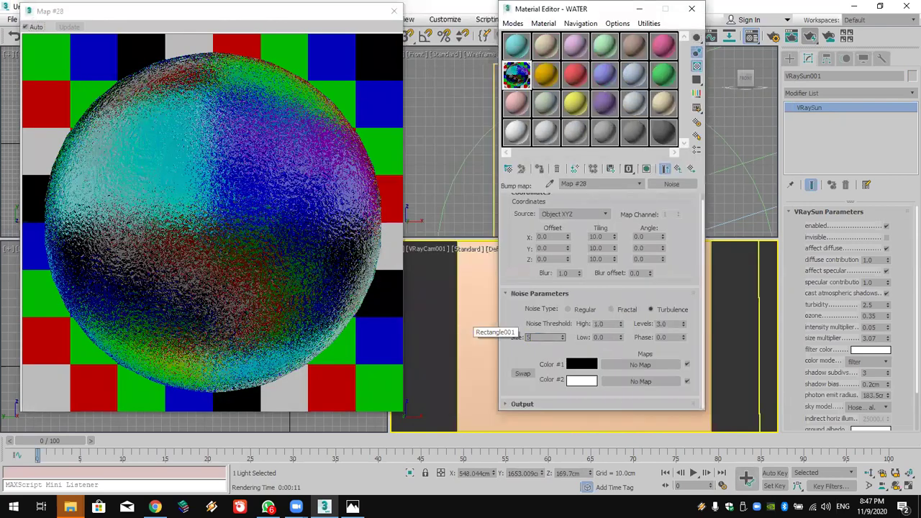
type("00")
key("Return")
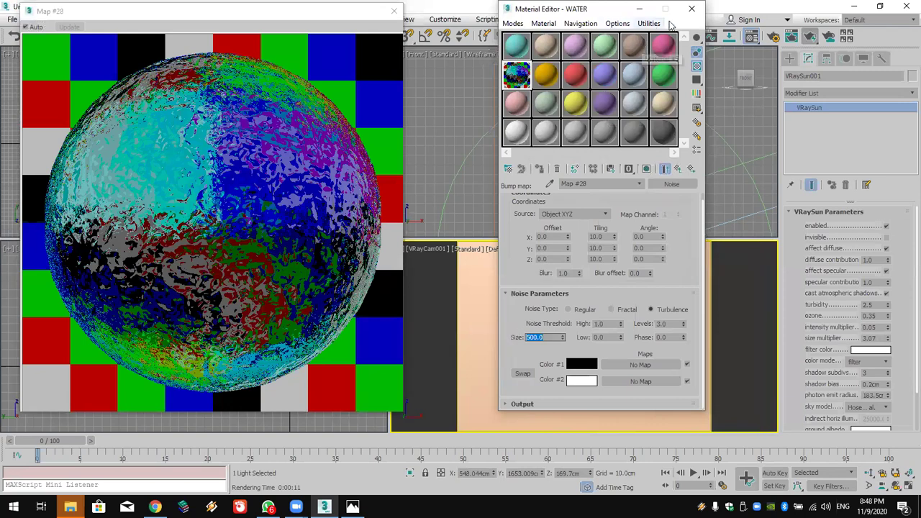
left_click(693, 10)
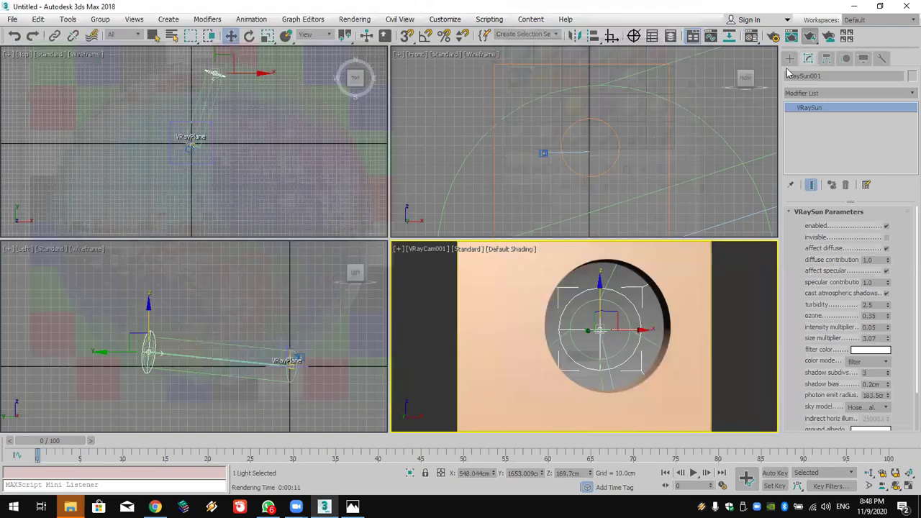
left_click(812, 38)
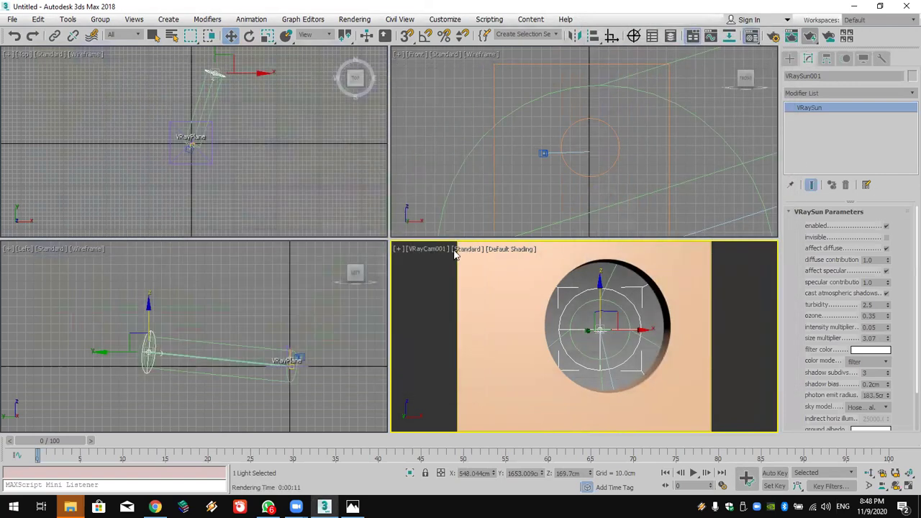
Reopen the WATER material's bump noise settings and set the noise size to 1000
key("m")
double_click(545, 344)
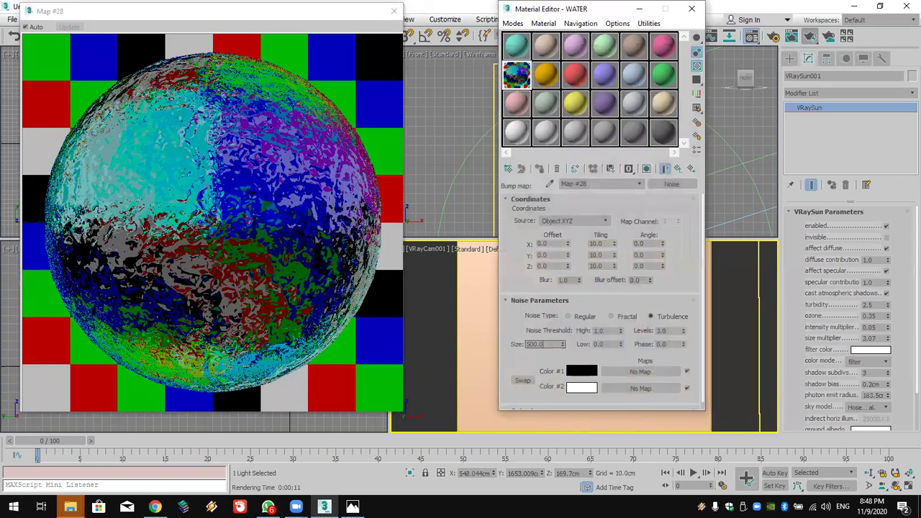
key("Return")
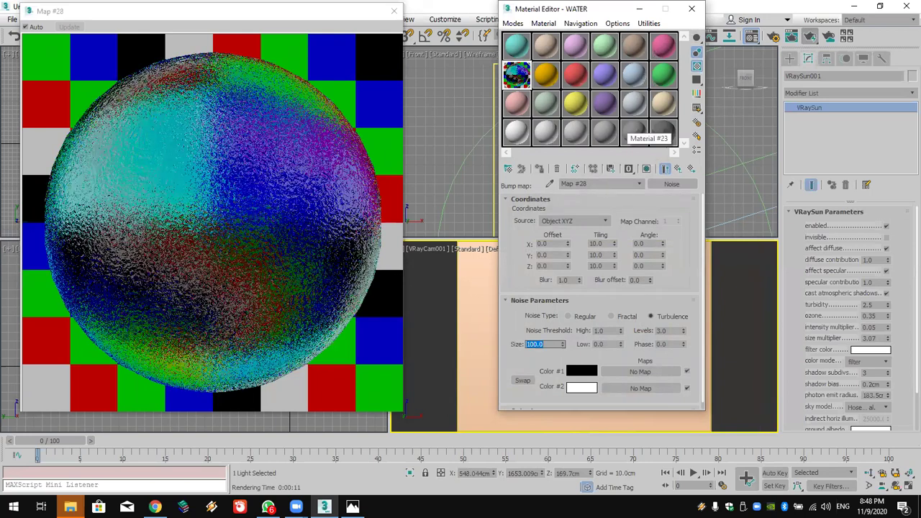
type("1000")
key("Return")
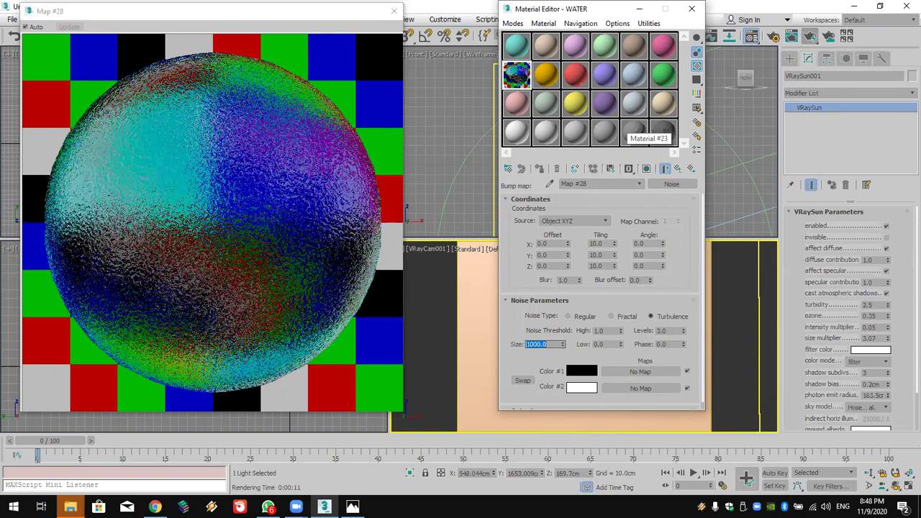
Render the VRayCam001 view and enlarge the frame buffer window to show the whole image with its color correction controls
left_click(810, 37)
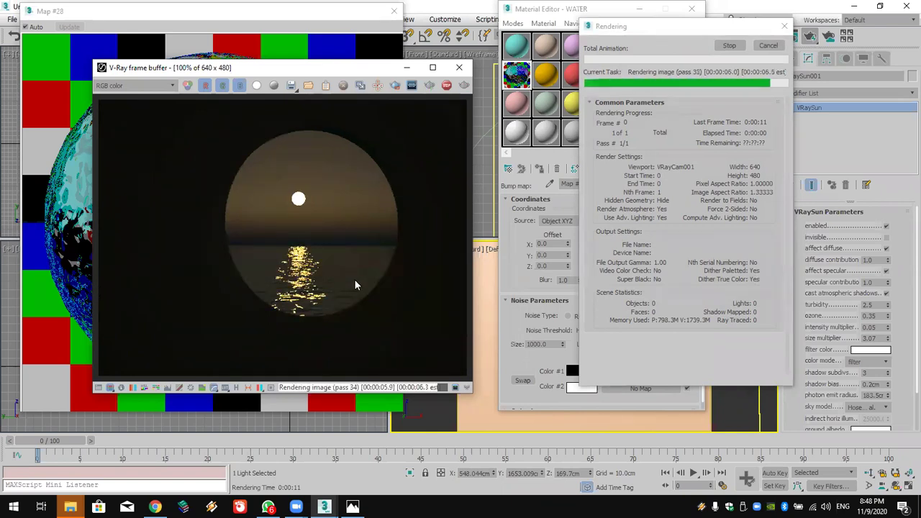
left_click(783, 46)
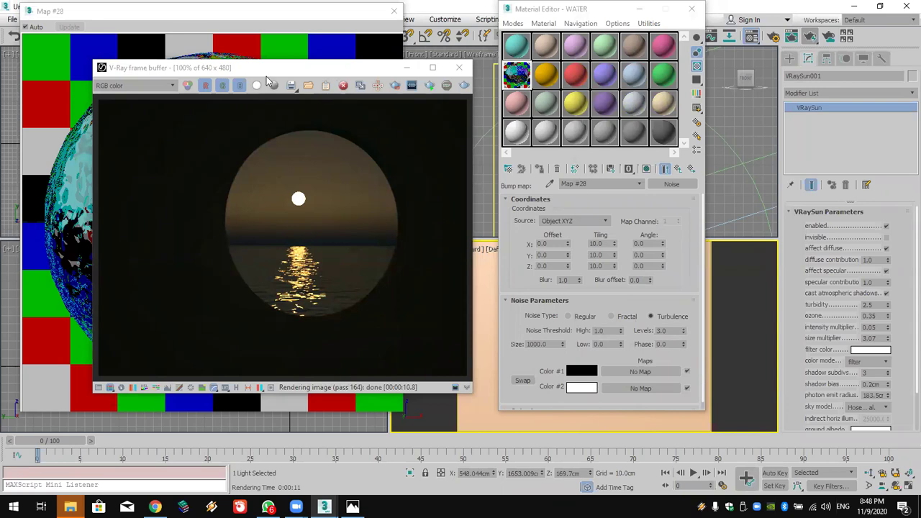
left_click_drag(266, 70, 642, 32)
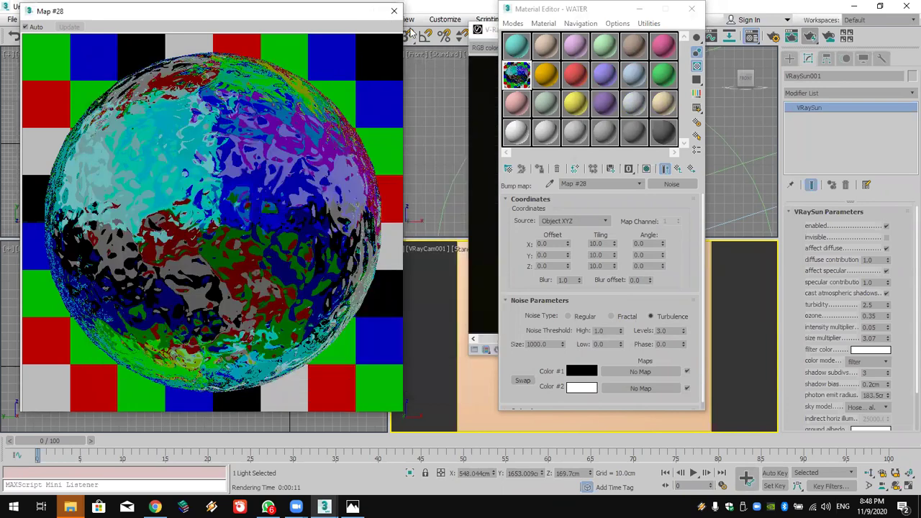
left_click(495, 35)
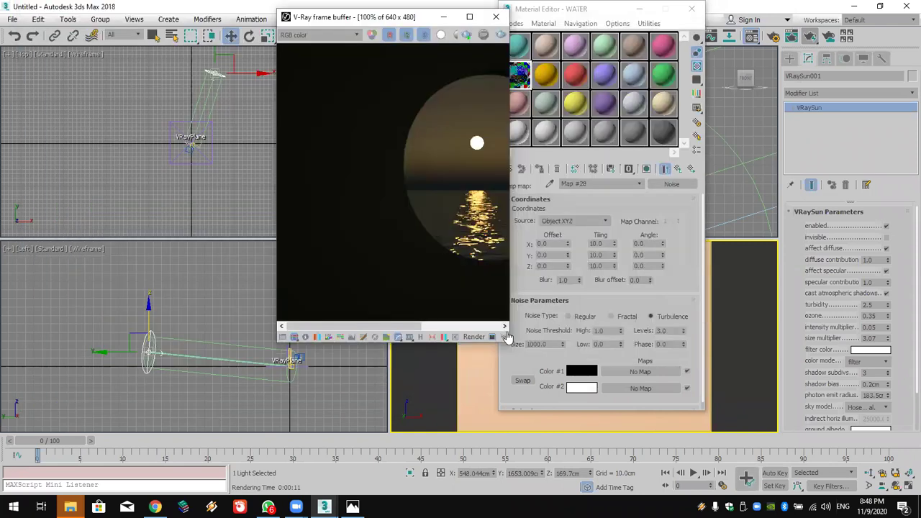
left_click_drag(508, 343, 745, 435)
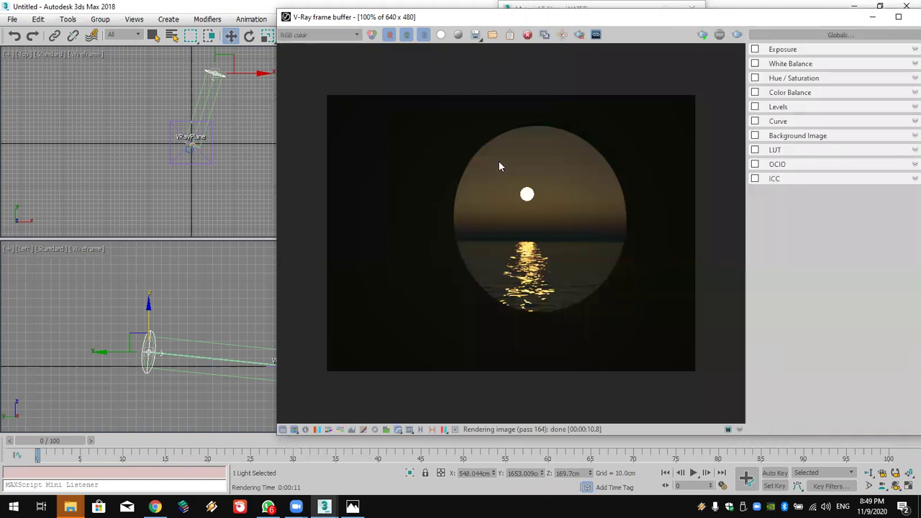
left_click_drag(629, 22, 398, 24)
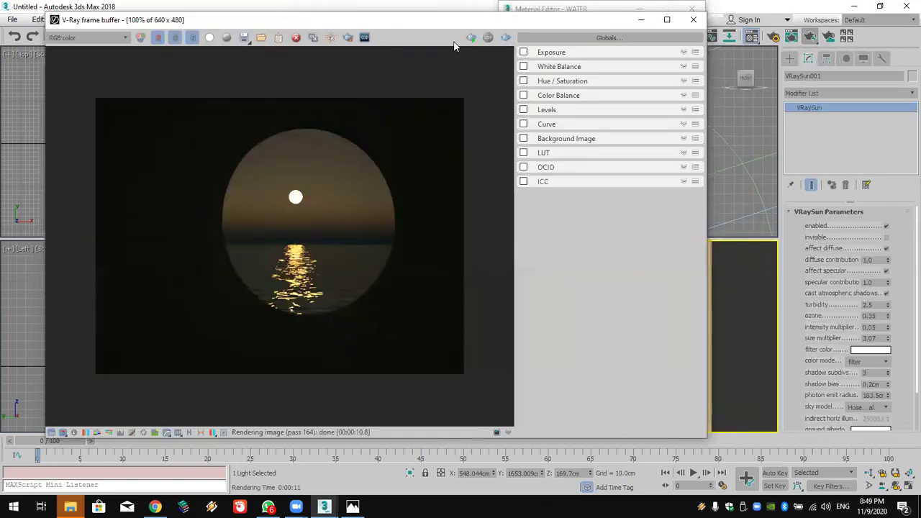
Try color corrections on the rendered image with White Balance temperature at 3211 and Exposure at -0.51
left_click(523, 66)
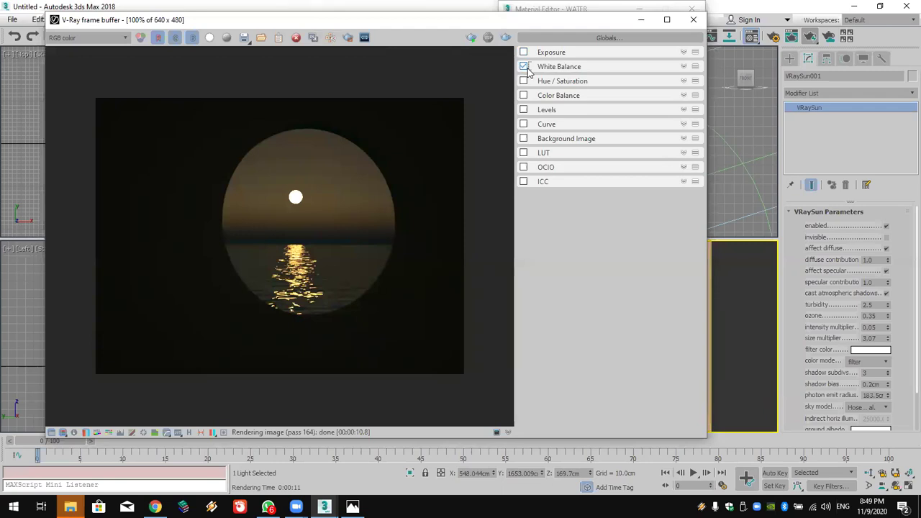
left_click(684, 66)
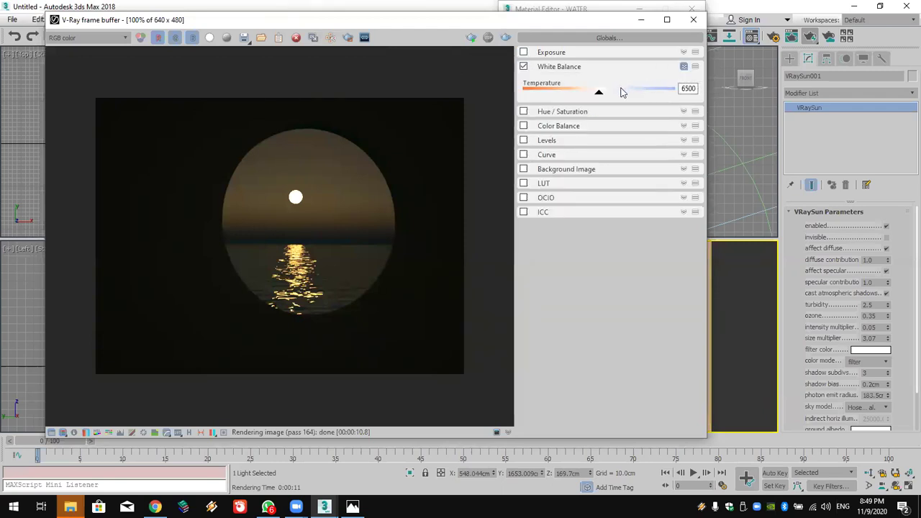
left_click_drag(626, 95, 529, 89)
left_click(524, 54)
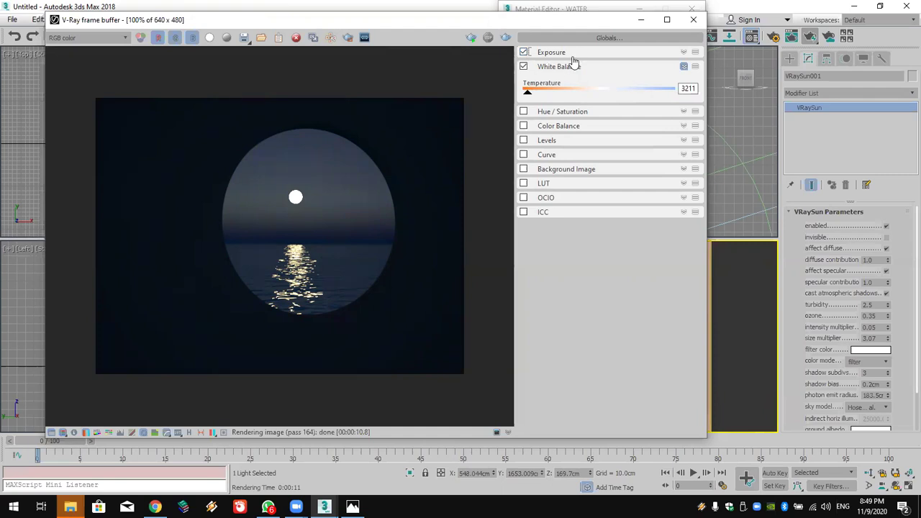
left_click(684, 51)
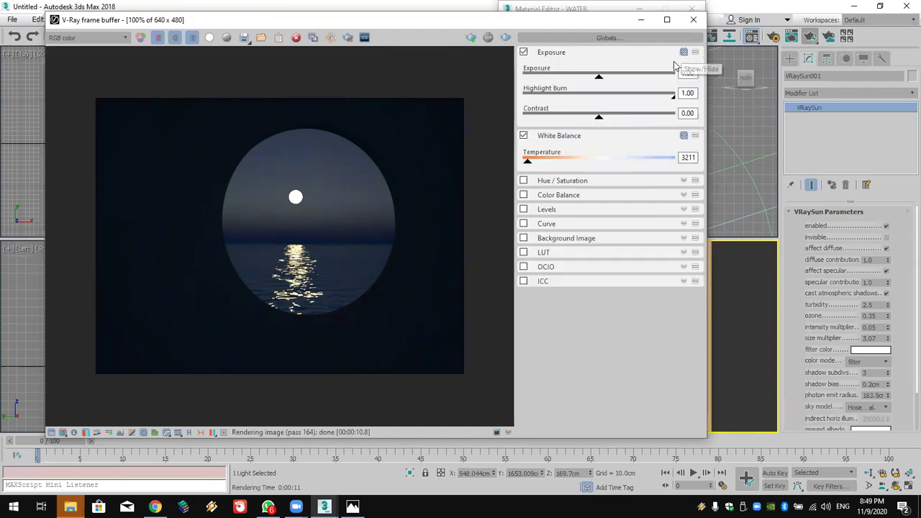
mouse_move(601, 77)
left_mouse_down()
mouse_move(631, 79)
mouse_move(596, 78)
mouse_move(571, 93)
mouse_move(593, 92)
left_mouse_up()
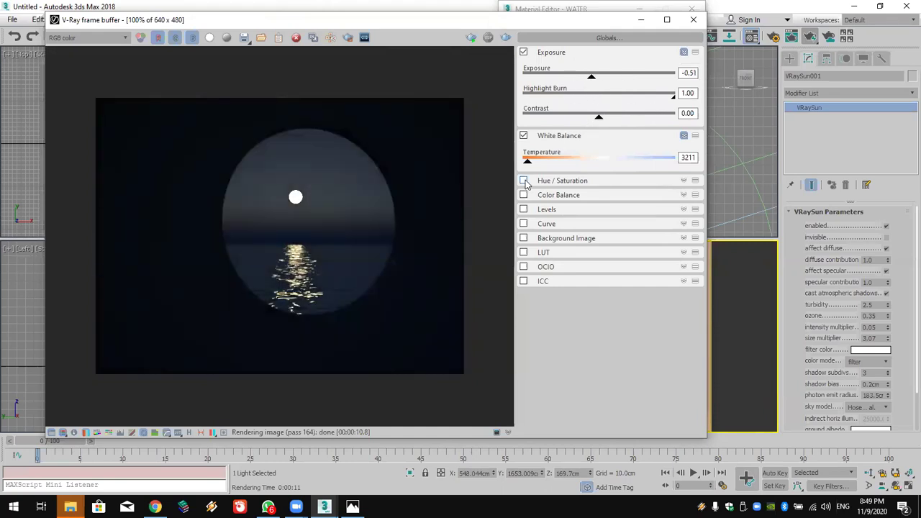
Try the Hue / Saturation correction on the rendered image with hue at about 122.9 and lightness at 0.03
left_click(564, 181)
left_click_drag(600, 209, 651, 207)
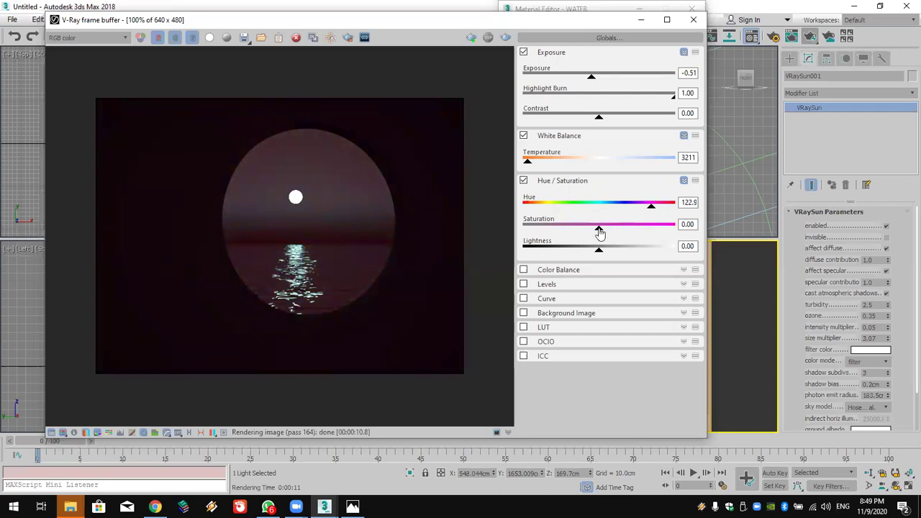
mouse_move(599, 250)
left_mouse_down()
mouse_move(620, 253)
mouse_move(588, 253)
mouse_move(601, 253)
left_mouse_up()
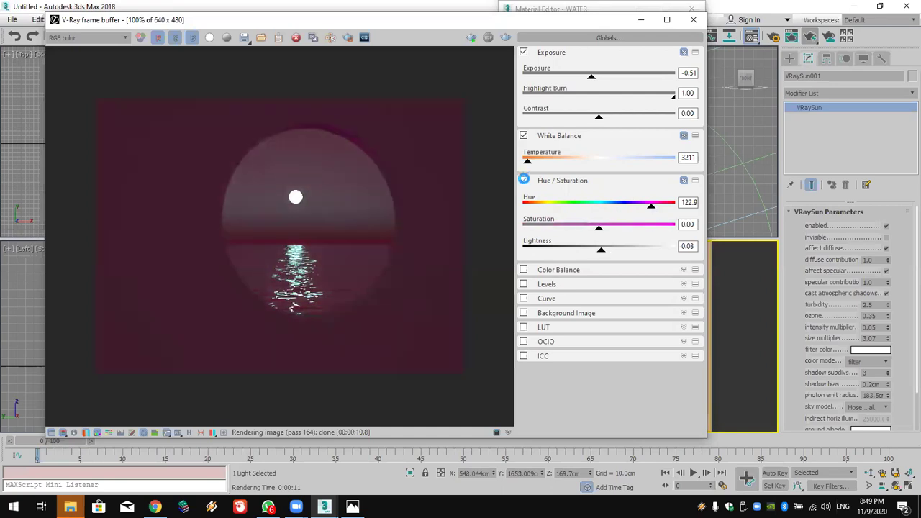
Disable the Hue / Saturation, White Balance and Exposure corrections on the rendered image
left_click(523, 182)
left_click(524, 135)
left_click(523, 51)
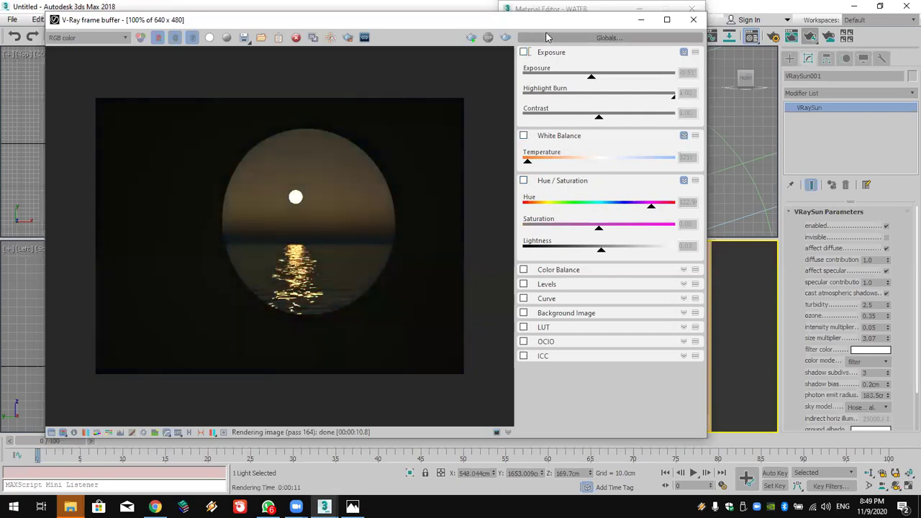
left_click_drag(552, 25, 603, 27)
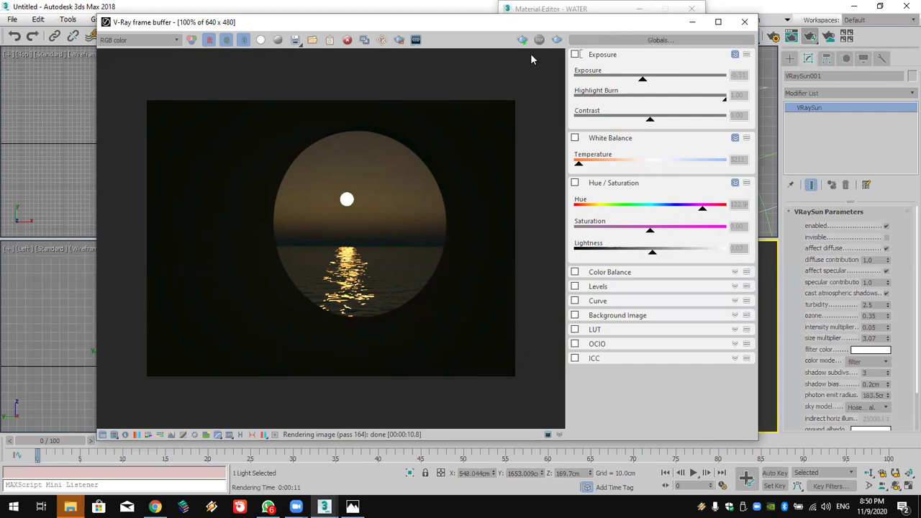
Close the finished V-Ray render window and the Material Editor
left_click_drag(564, 23, 615, 32)
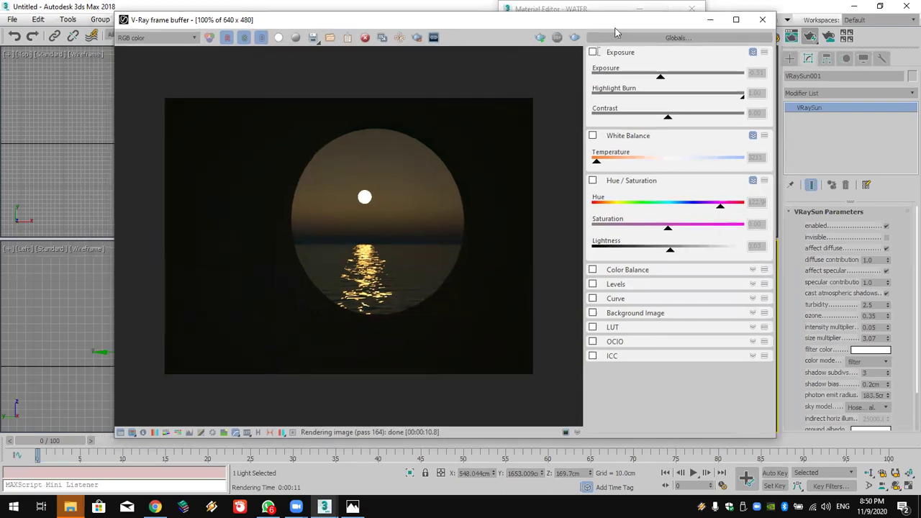
left_click(762, 20)
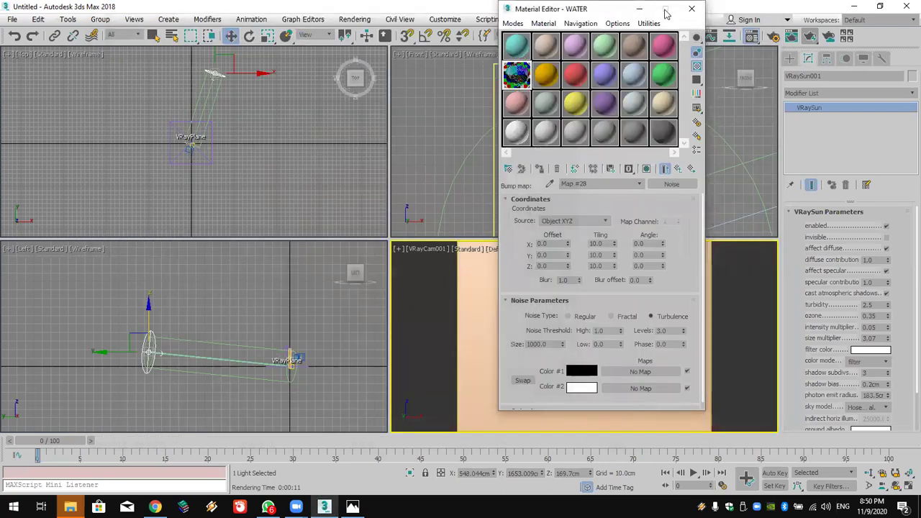
left_click(691, 8)
left_click(12, 20)
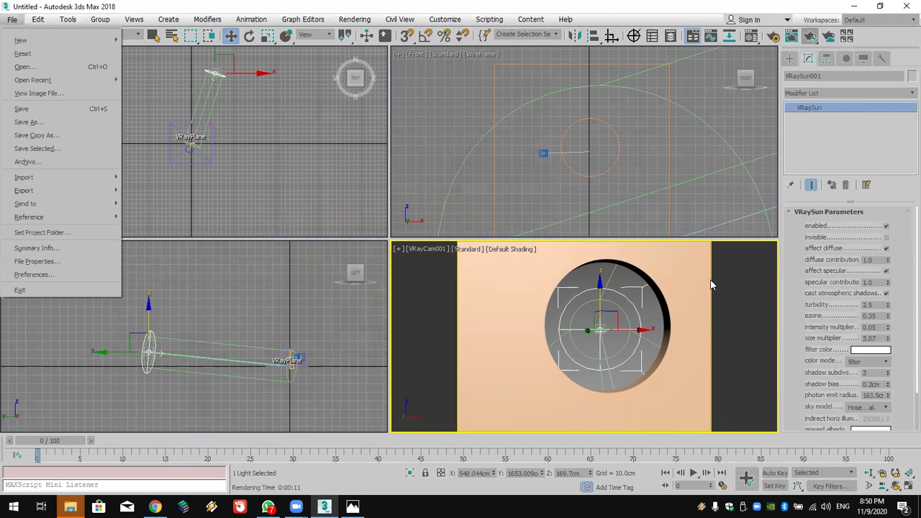
left_click(193, 153)
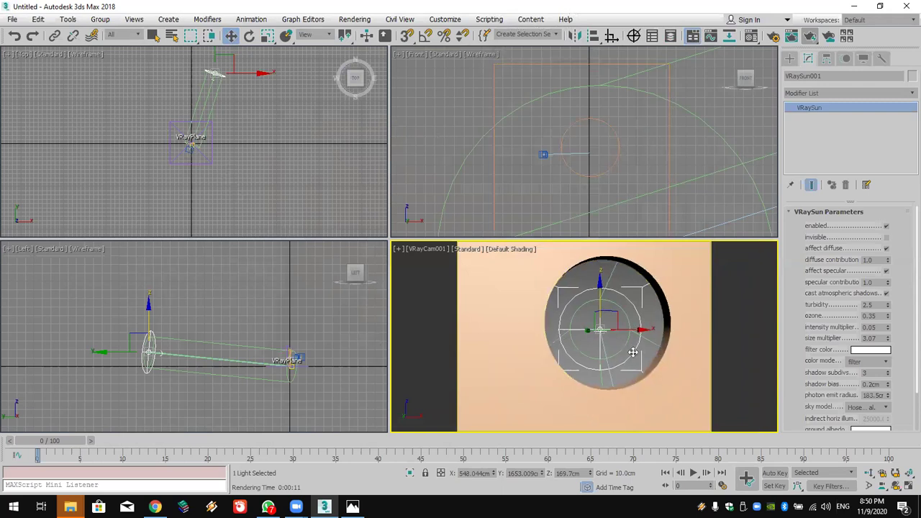
Orbit and pan the VRayCam001 view to frame the wall with its round opening from a more distant angle
left_click(867, 488)
left_click_drag(584, 323, 593, 381)
mouse_move(597, 381)
middle_mouse_down()
mouse_move(617, 319)
mouse_move(598, 347)
middle_mouse_up()
key("w")
Select the wall's Edit Spline vertices on its right side in the Front view and move them outward to widen it
left_click(629, 342)
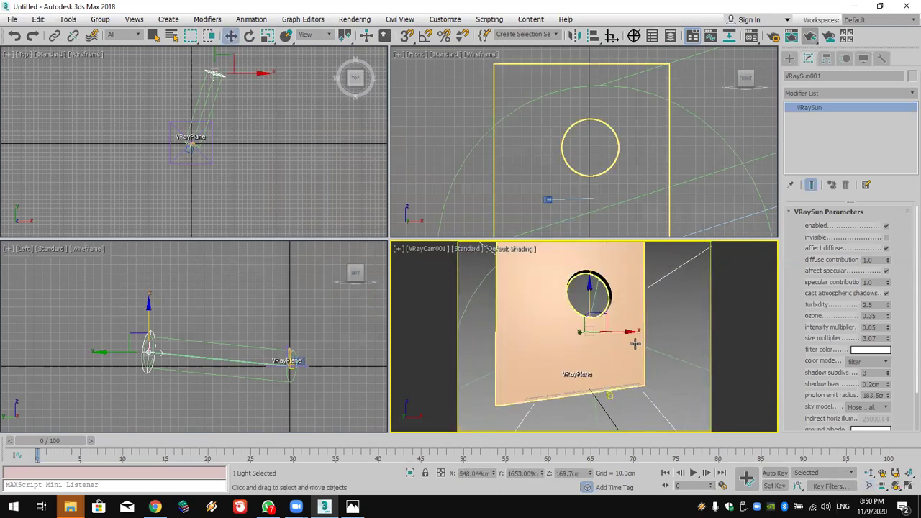
left_click(825, 127)
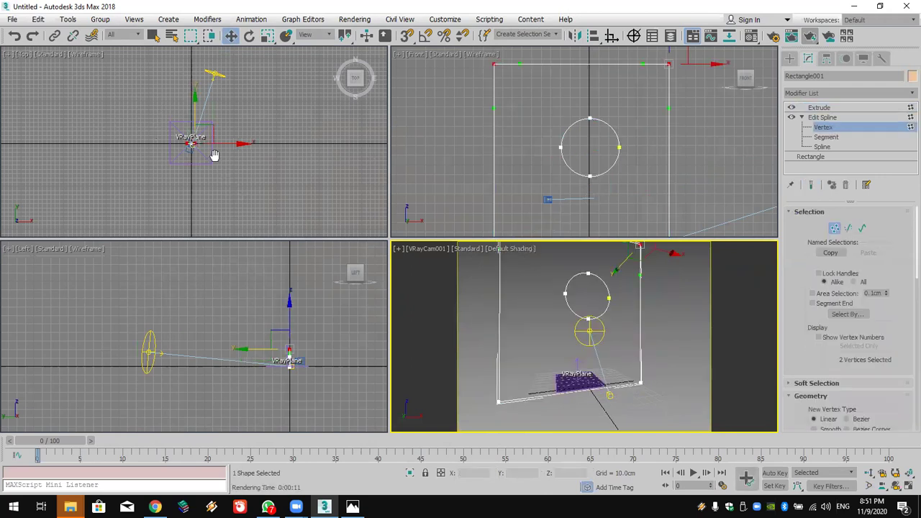
scroll(218, 160, "up", 5)
scroll(219, 164, "down", 5)
scroll(611, 160, "down", 3)
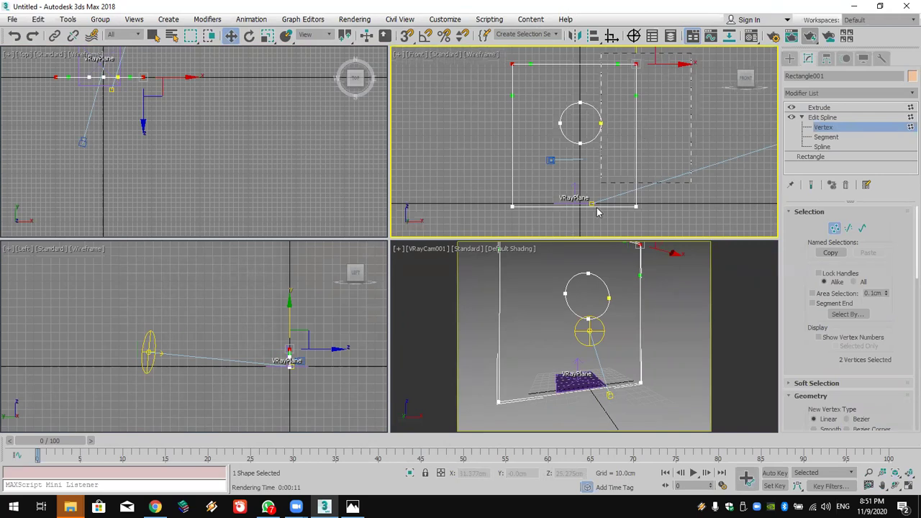
left_click_drag(623, 236, 648, 180)
left_click_drag(661, 210, 792, 210)
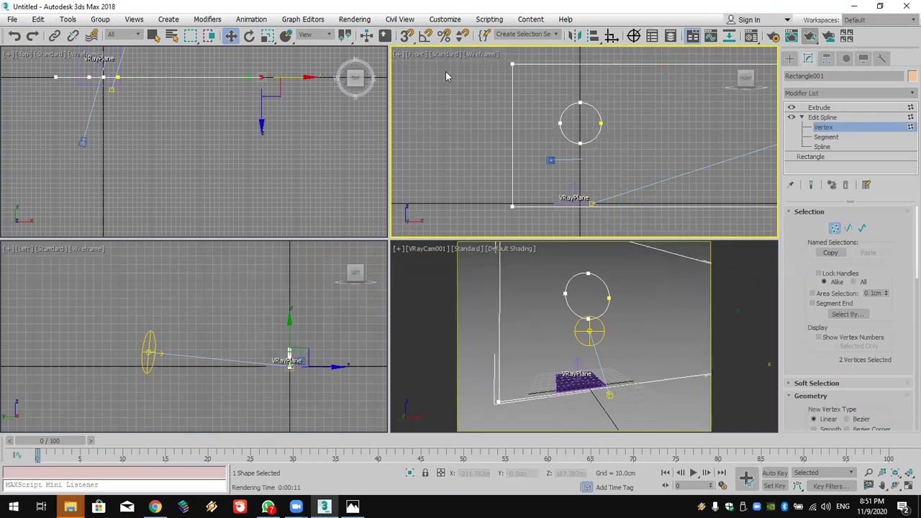
Move the wall's two left-side vertices outward in the Front view to extend it on that side
left_click_drag(500, 56, 374, 226)
middle_click_drag(533, 103, 533, 111)
scroll(532, 111, "down", 3)
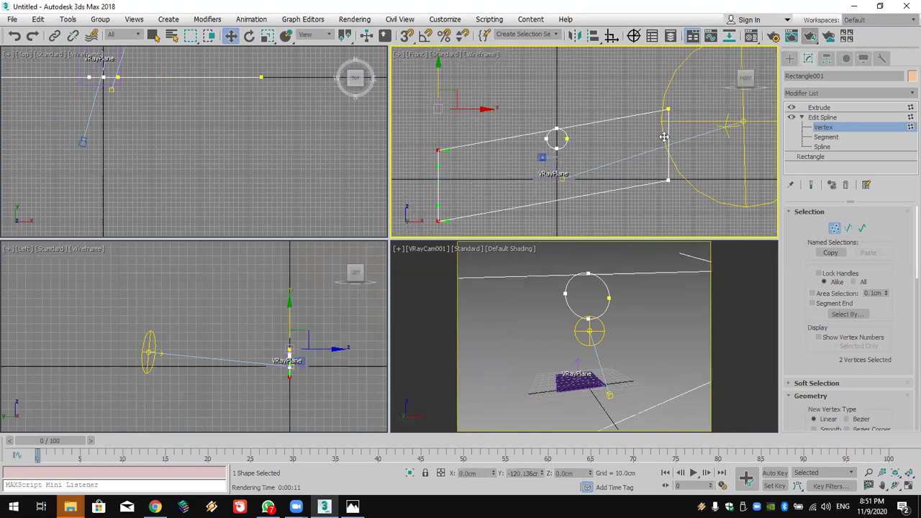
Raise the wall's two upper corner vertices in the Front view to make it taller, and leave vertex editing
left_click_drag(437, 150, 676, 118)
left_click_drag(669, 71, 668, 27)
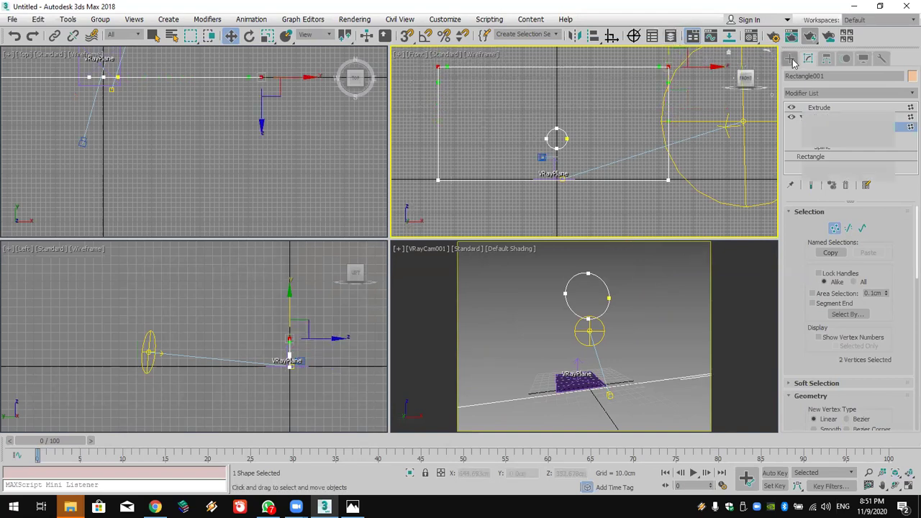
left_click(790, 61)
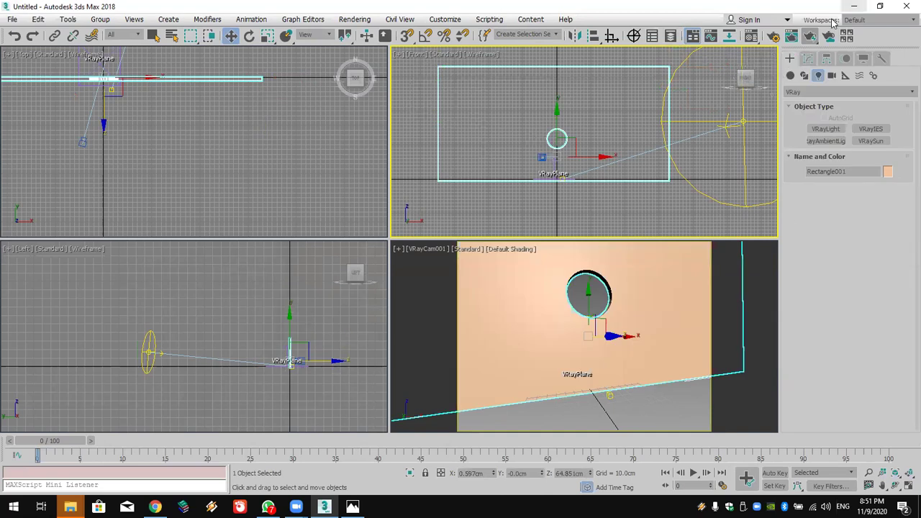
Render the VRayCam001 view to check the enlarged wall, and close the render windows
left_click_drag(809, 36, 704, 206)
left_click(598, 347)
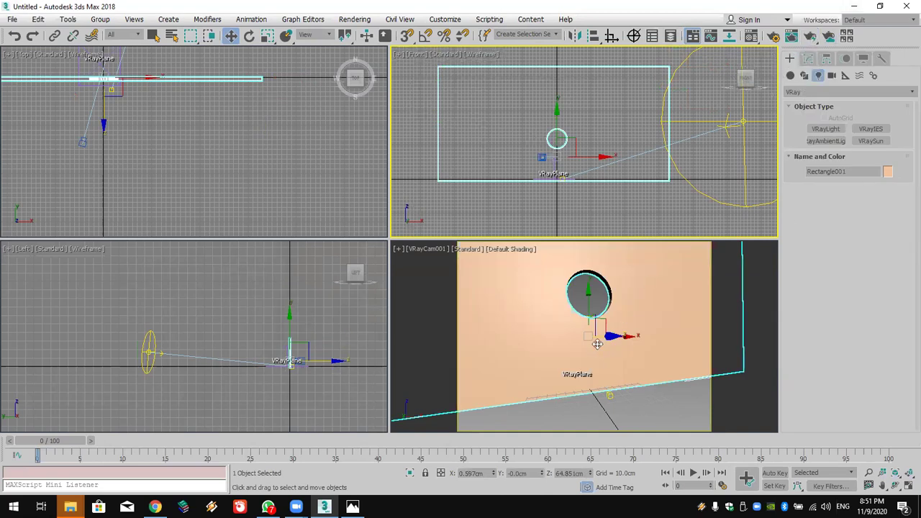
left_click(809, 36)
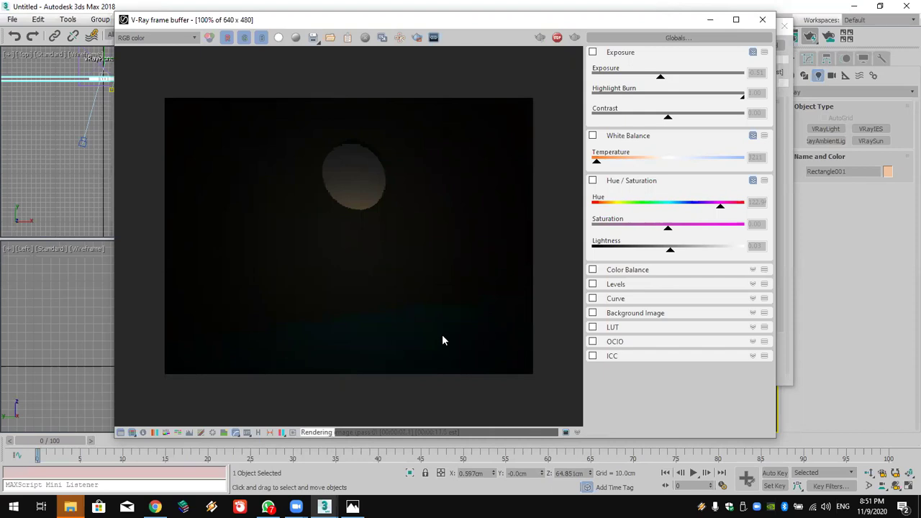
left_click(784, 26)
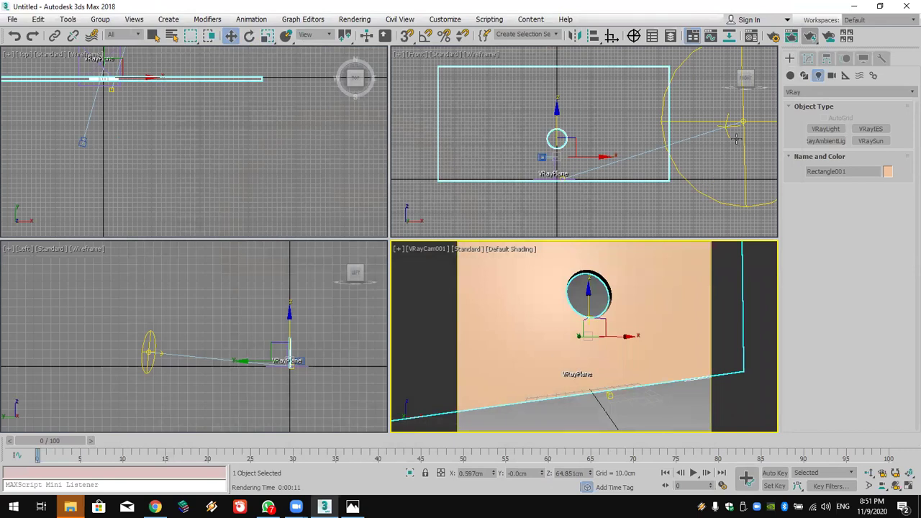
Create a standard cylinder in front of the wall in the Top view, about 83.6 cm in radius and 8.4 cm high
left_click(790, 75)
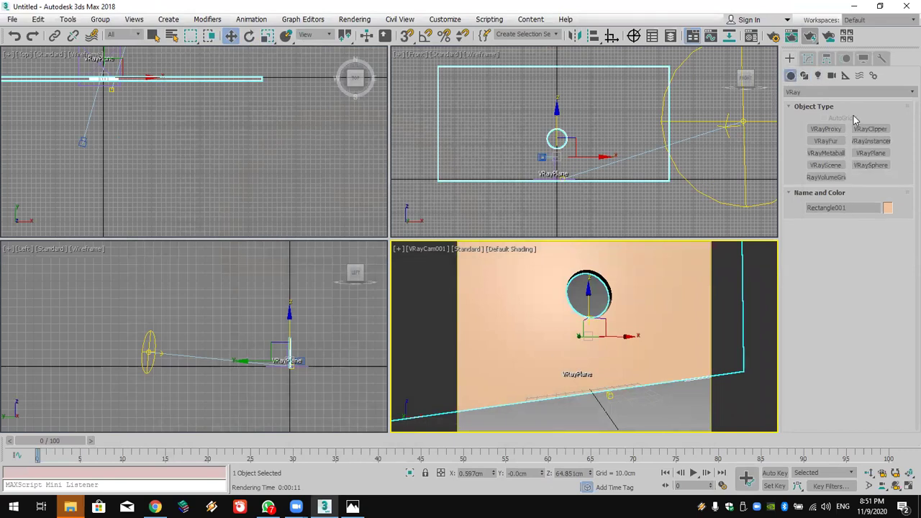
left_click(883, 153)
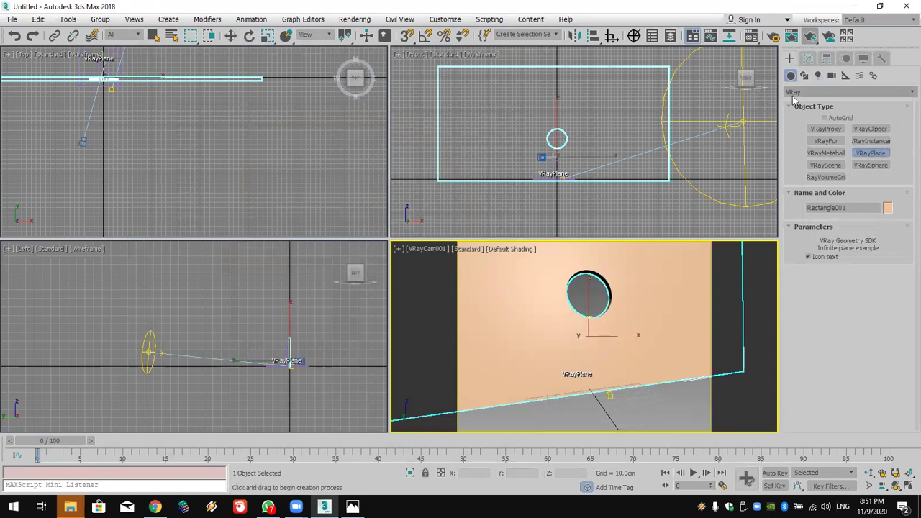
left_click(828, 92)
left_click(813, 105)
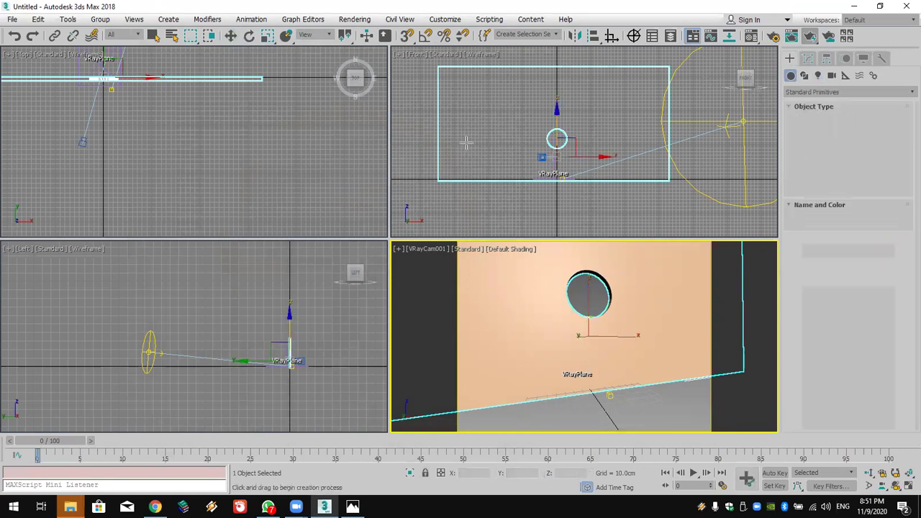
left_click_drag(93, 125, 120, 154)
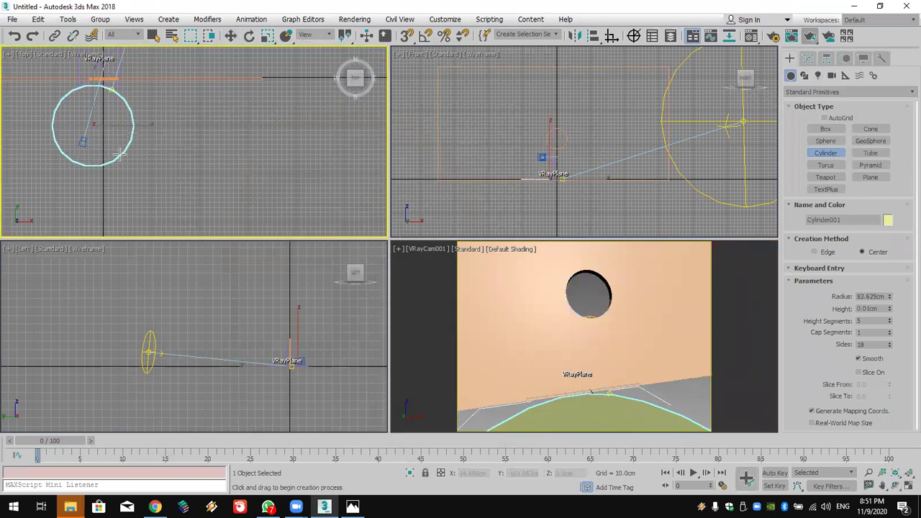
left_click(319, 127)
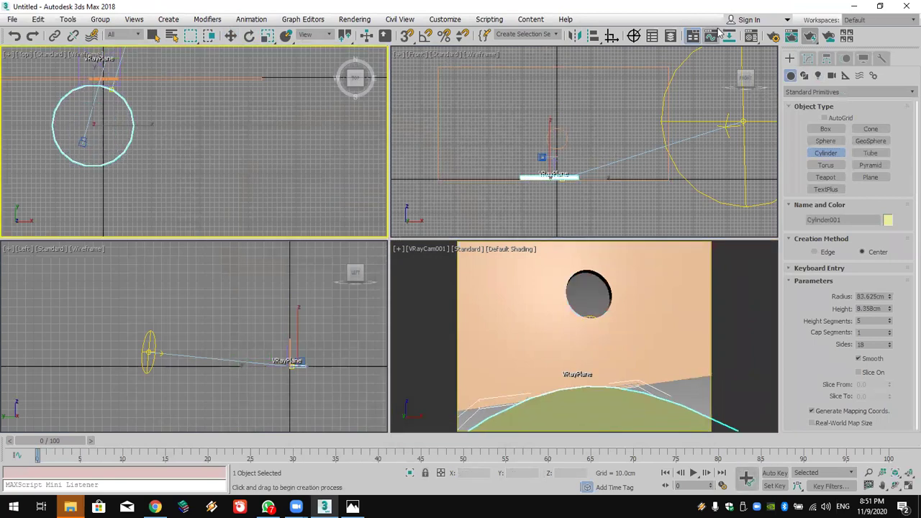
Raise the flat cylinder in the Front view to a Z position of about 54.4 cm
left_click(751, 37)
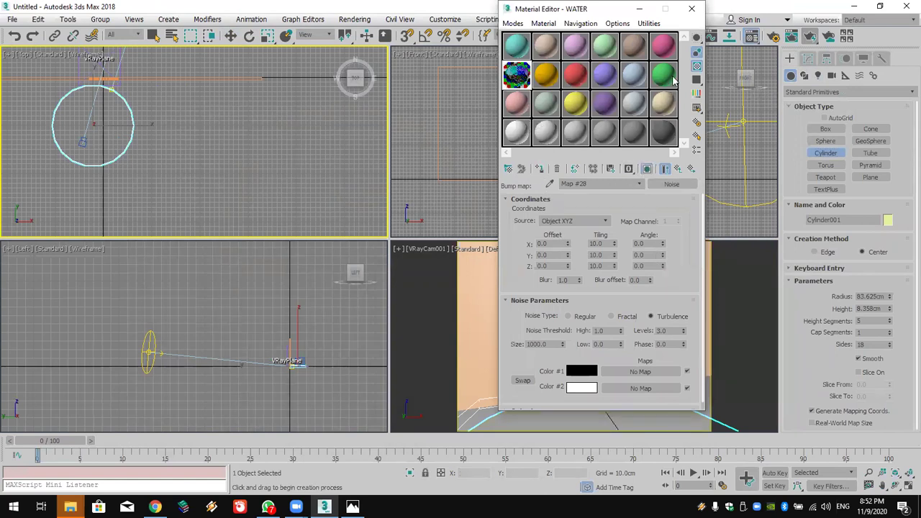
left_click(691, 9)
right_click(724, 266)
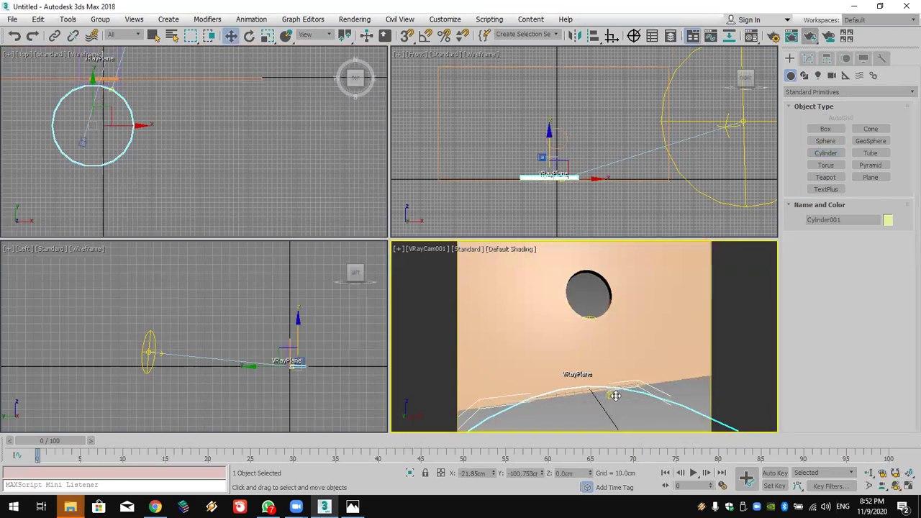
right_click(554, 201)
mouse_move(550, 149)
left_mouse_down()
mouse_move(552, 118)
mouse_move(552, 130)
left_mouse_up()
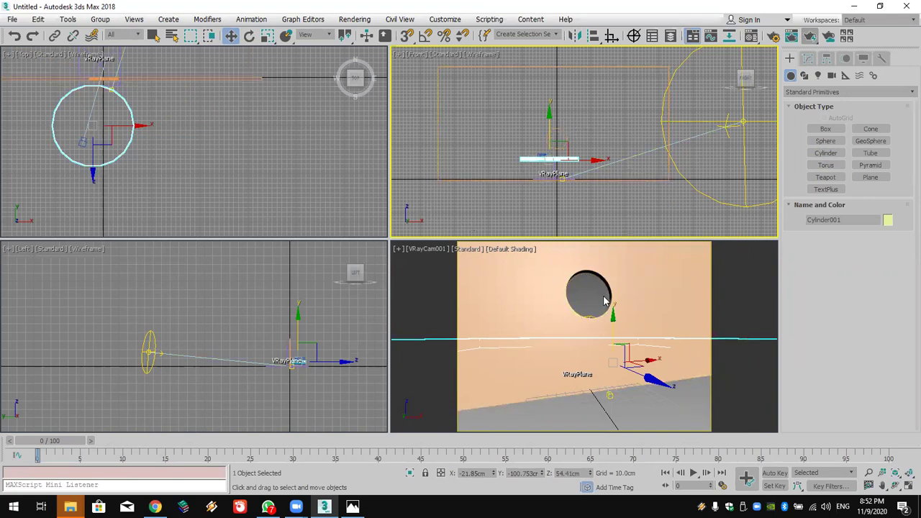
Delete the flat cylinder in front of the wall
left_click(615, 260)
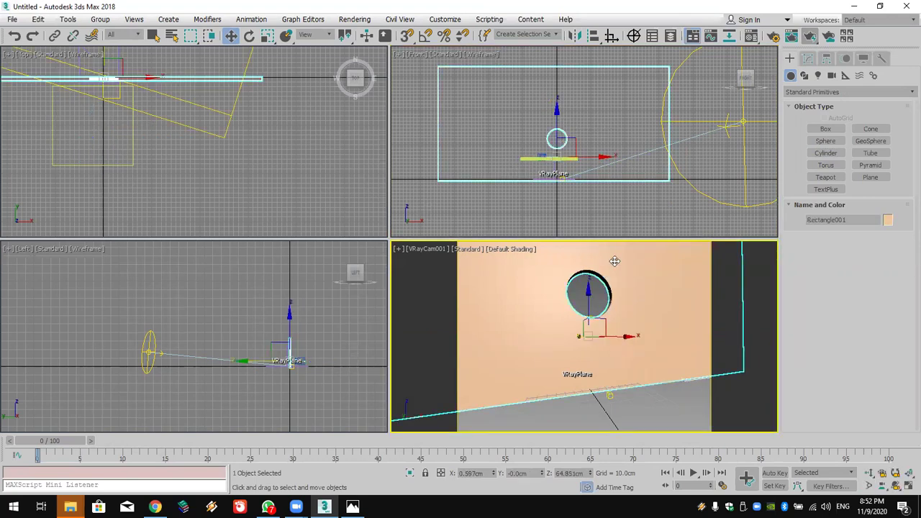
left_click(152, 177)
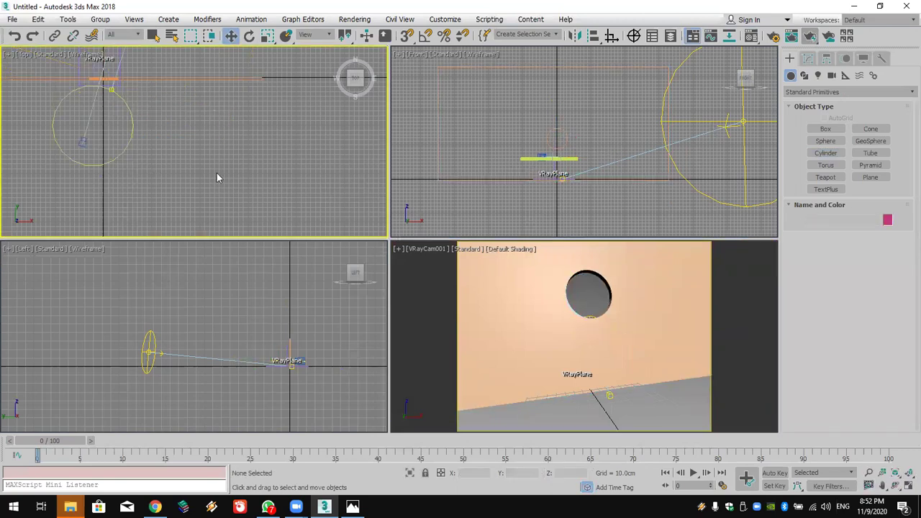
left_click(547, 159)
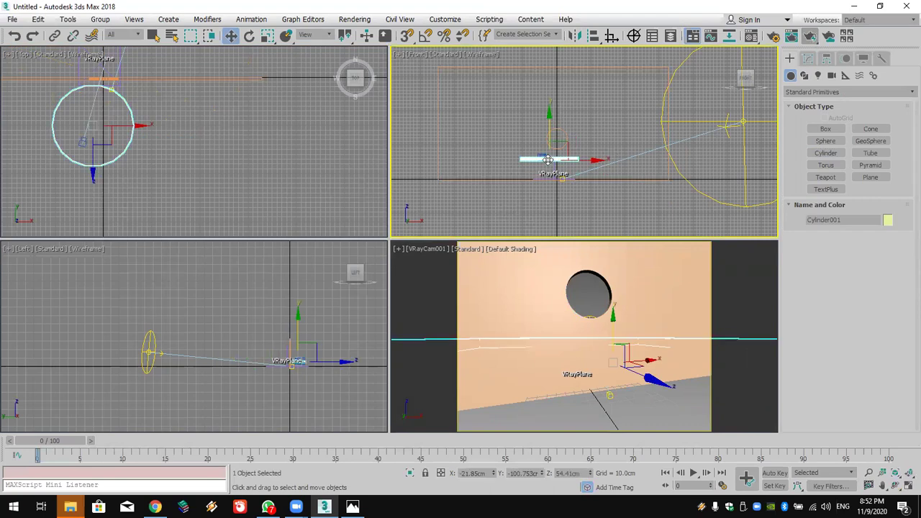
key("Delete")
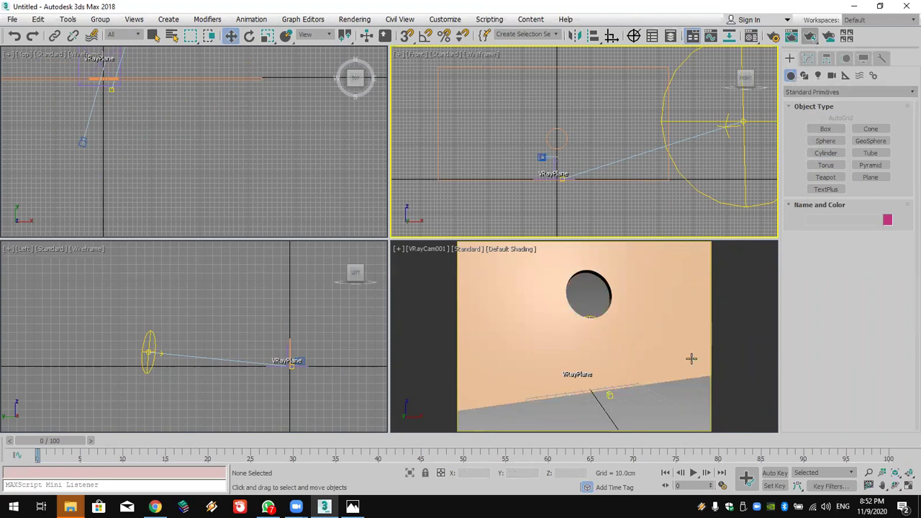
left_click(681, 388)
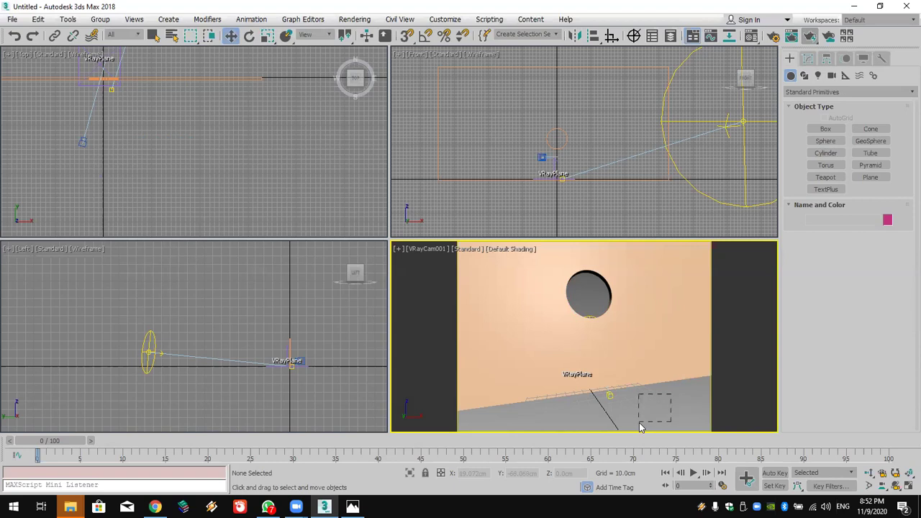
left_click(609, 396)
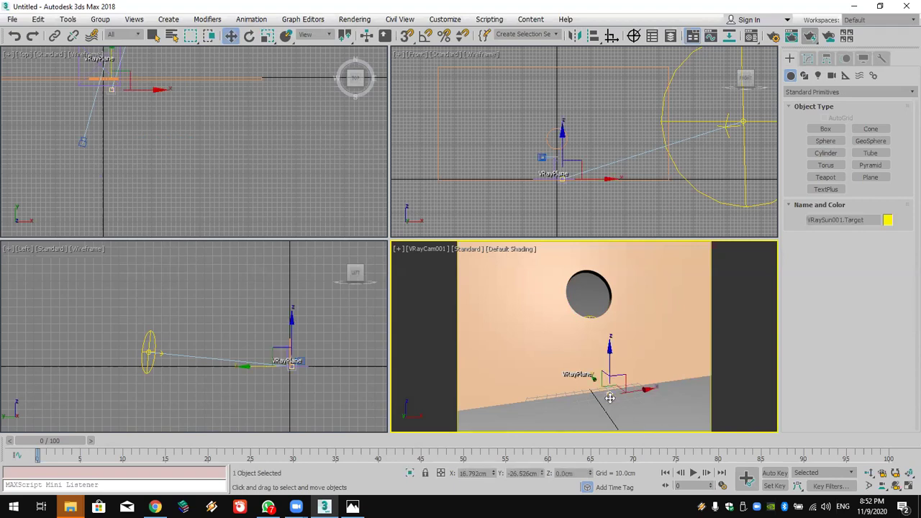
left_click(524, 401)
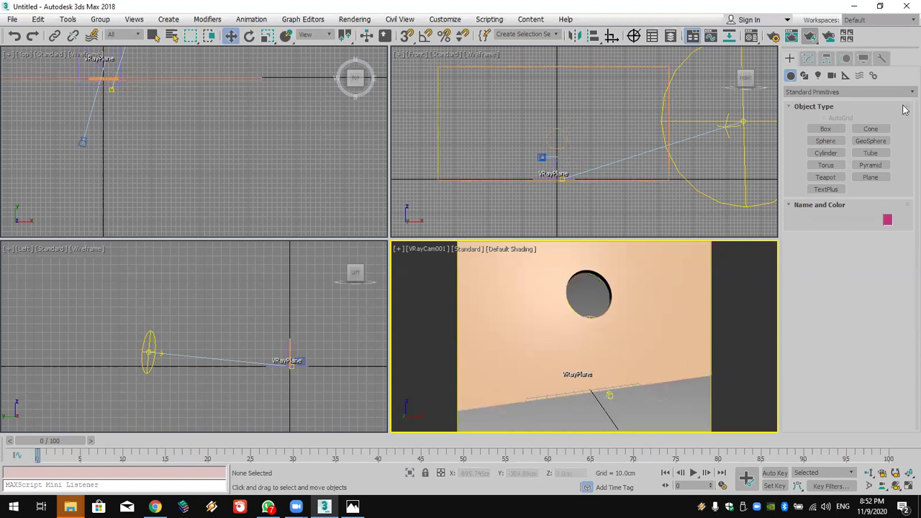
Create a floor box in front of the wall in the Top view, about 452.5 cm long, 682.2 cm wide and 3.4 cm high
left_click(826, 129)
middle_click_drag(214, 177, 298, 168)
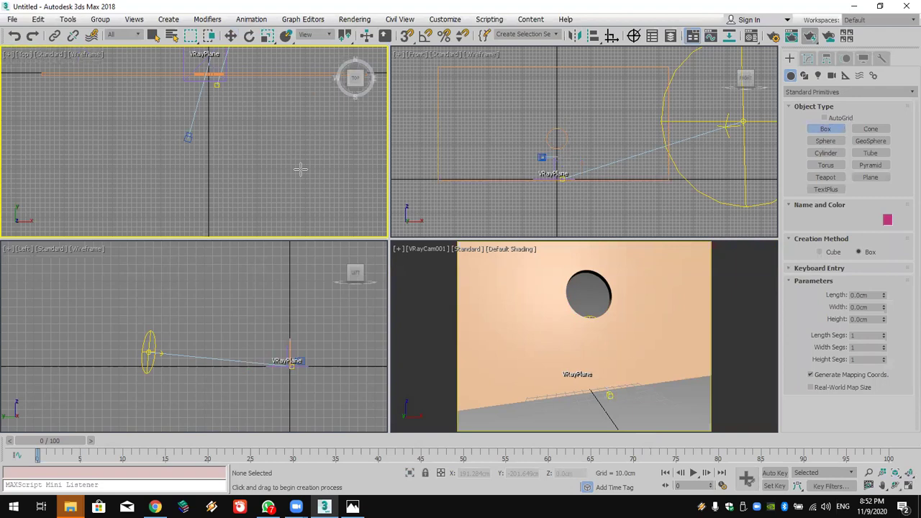
scroll(297, 159, "down", 2)
left_click_drag(111, 101, 346, 254)
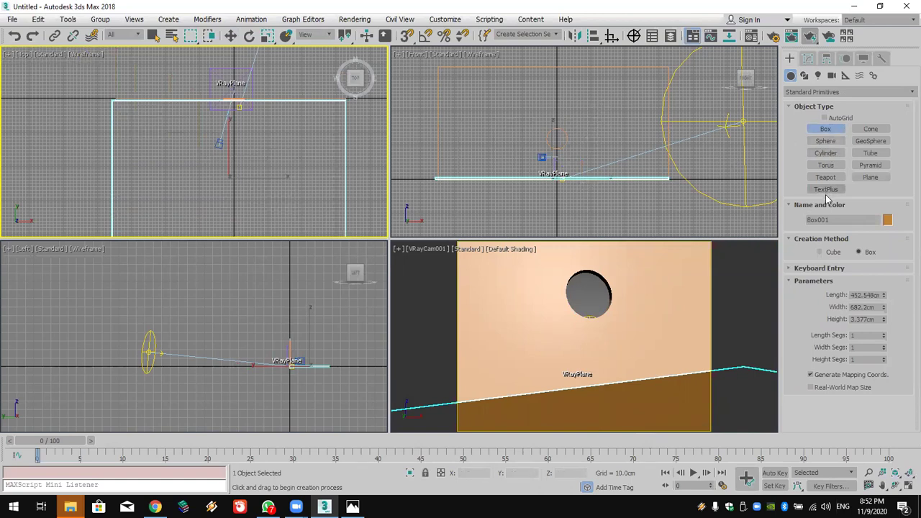
left_click(828, 154)
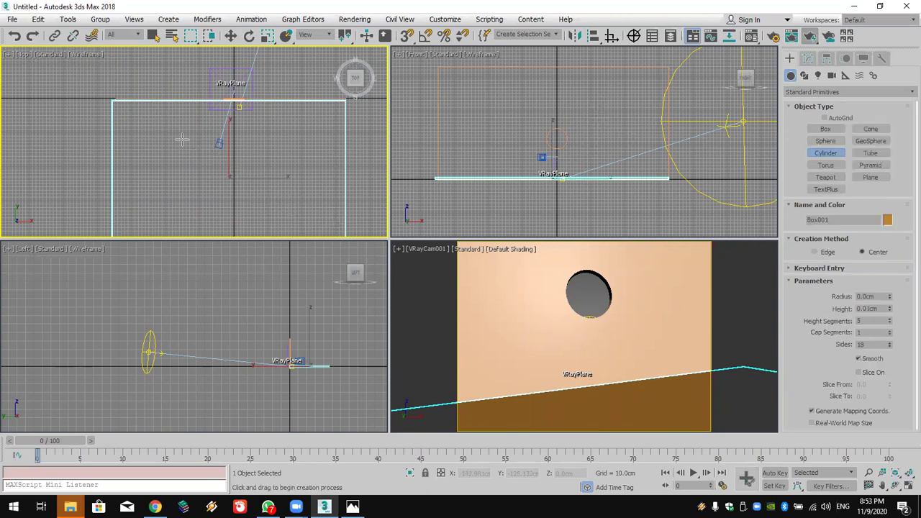
left_click_drag(168, 121, 190, 141)
right_click(190, 141)
left_click(826, 129)
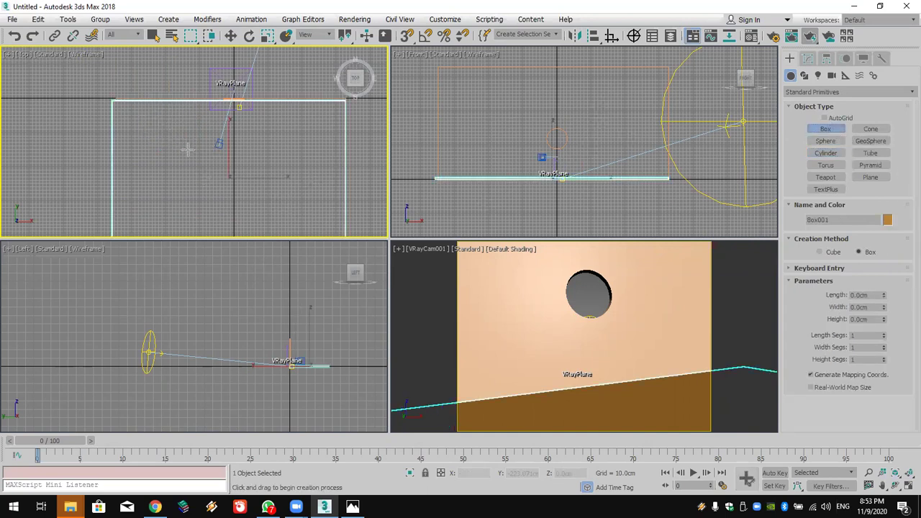
left_click_drag(143, 115, 295, 191)
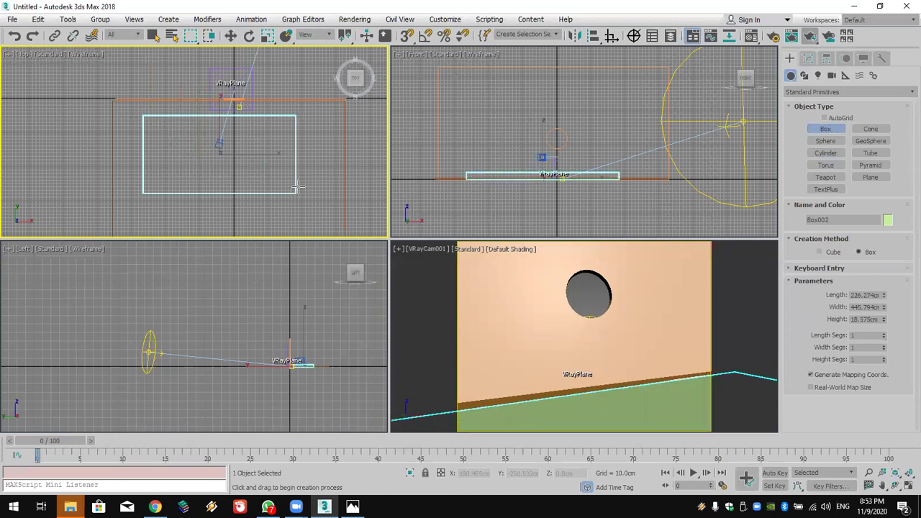
right_click(297, 186)
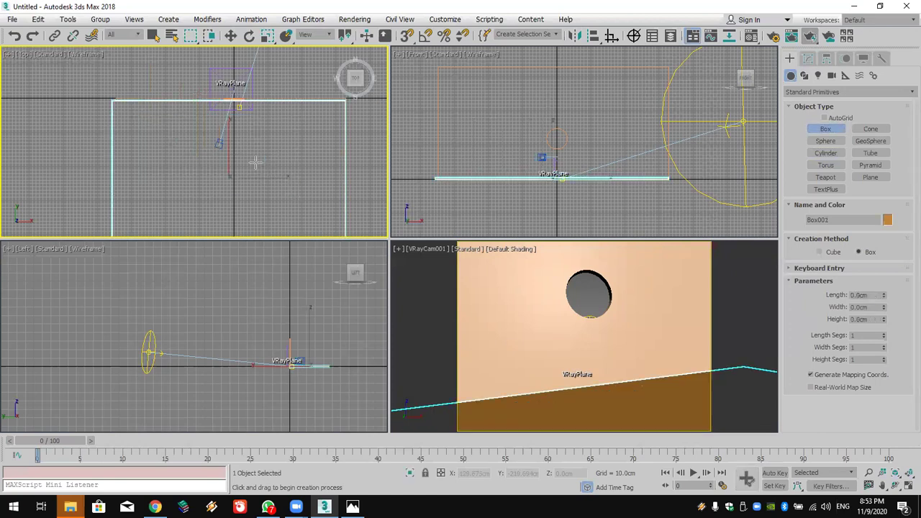
Create a box about 114.8 cm long, 101.3 cm wide and 30.4 cm high on the floor before the wall and assign it the WATER material
left_click_drag(208, 118, 245, 160)
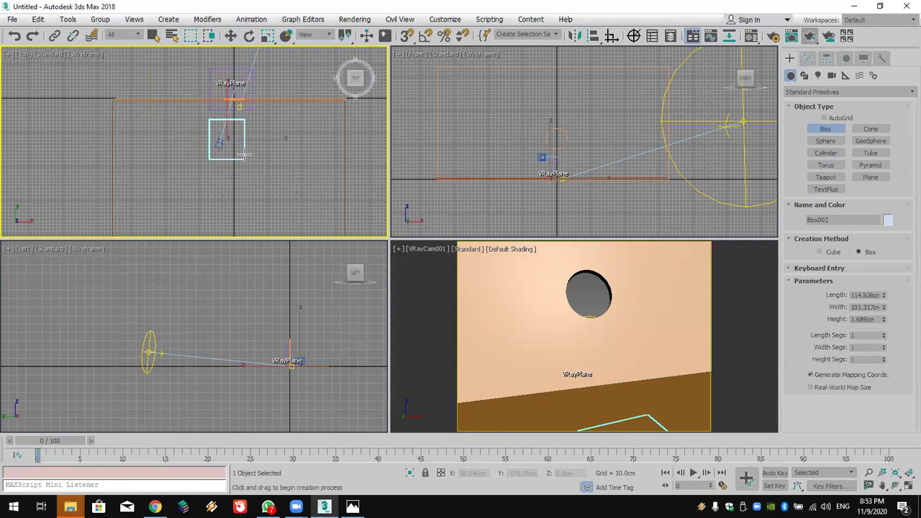
left_click(245, 147)
left_click(751, 36)
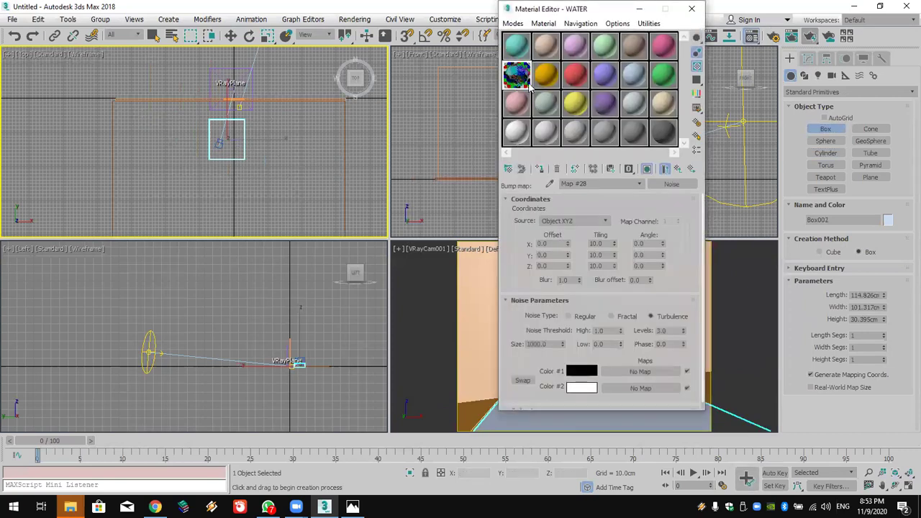
left_click(539, 168)
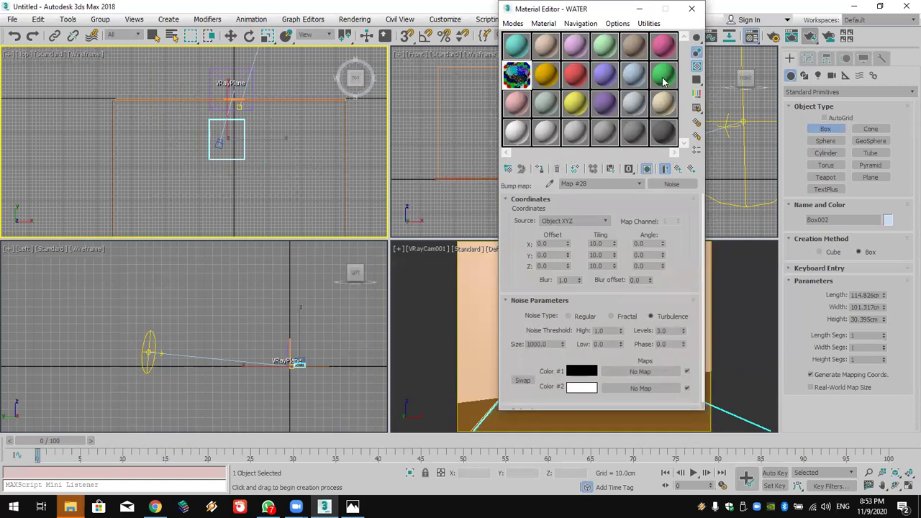
left_click(692, 8)
Render the VRayCam001 view in the V-Ray frame buffer and close the buffer
left_click(767, 288)
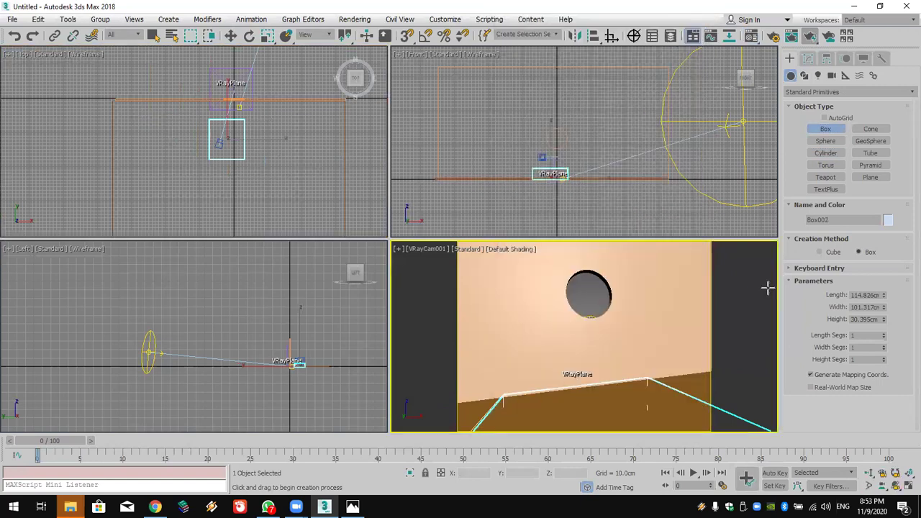
left_click(811, 36)
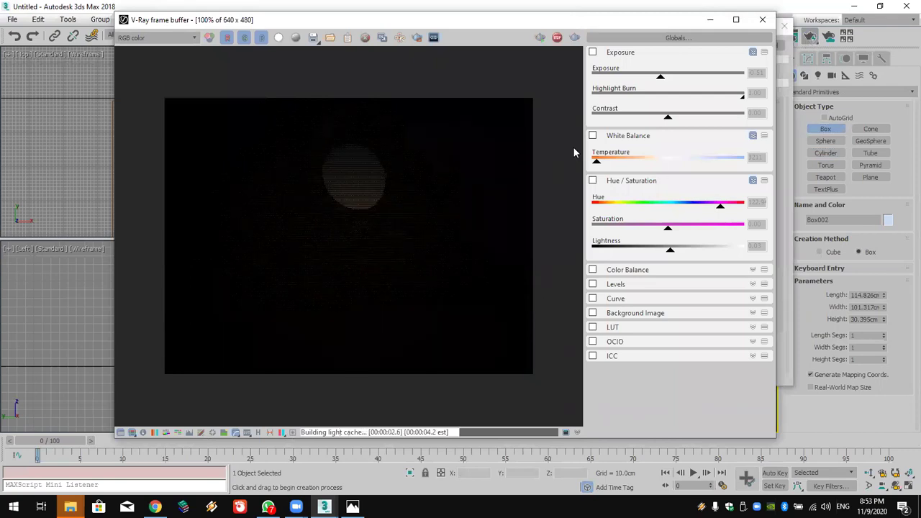
left_click(764, 21)
Leave the Box tool and reset the scene without saving the changes
right_click(633, 400)
right_click(632, 364)
left_click(651, 378)
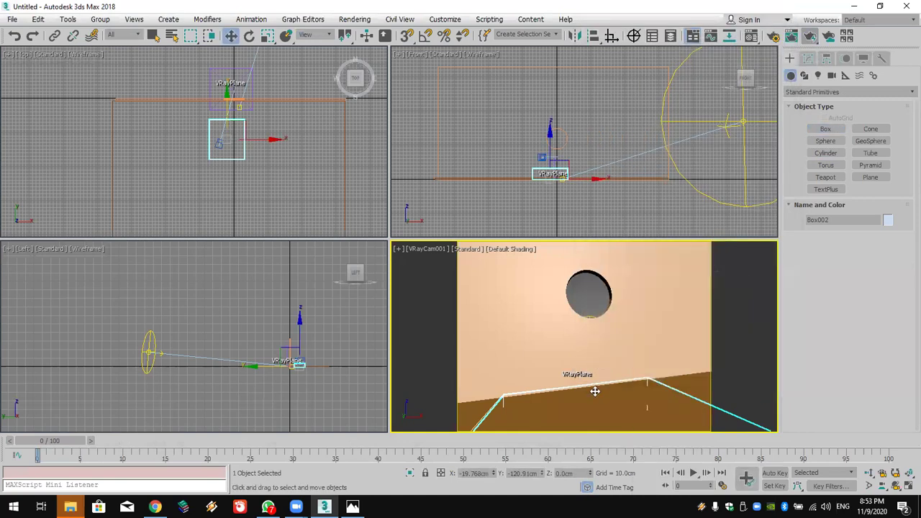
left_click(594, 391)
left_click(13, 19)
left_click(33, 56)
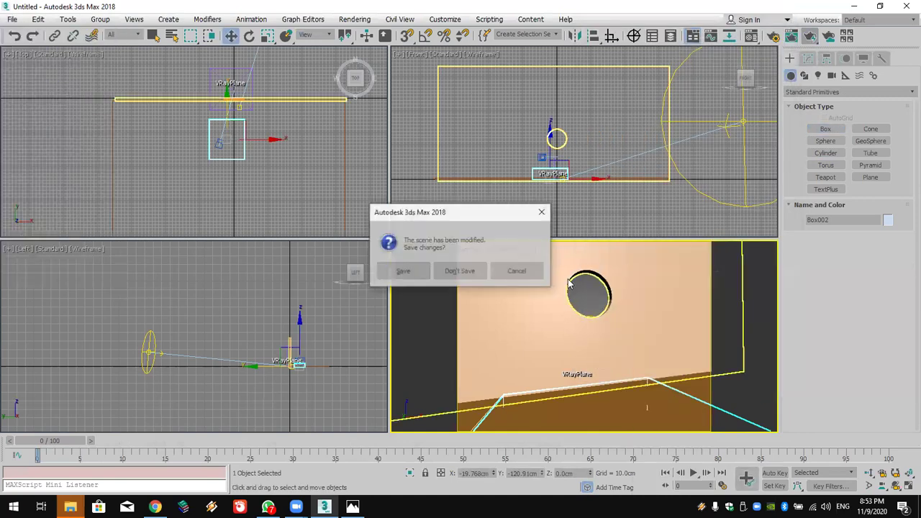
left_click(451, 270)
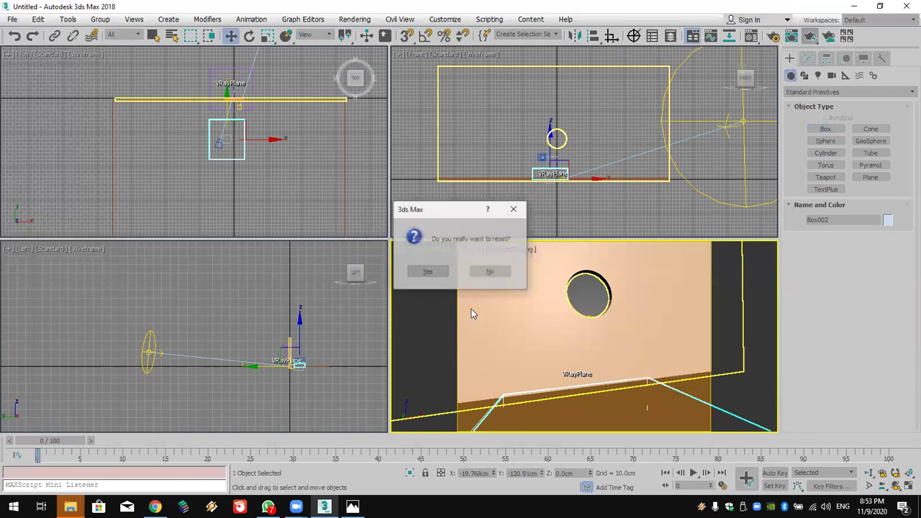
left_click(428, 272)
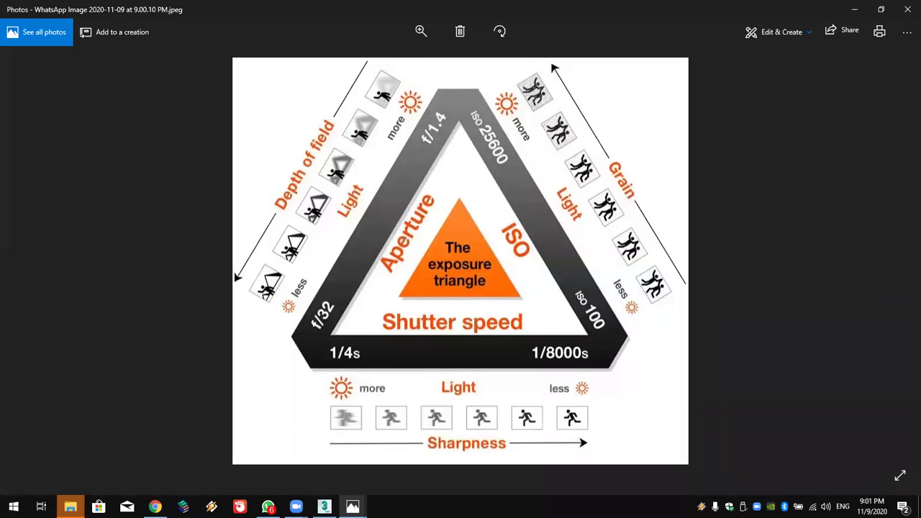
View the camera diagram image 21 from the External Files folder, close it, and return to the exposure triangle picture
left_click(70, 507)
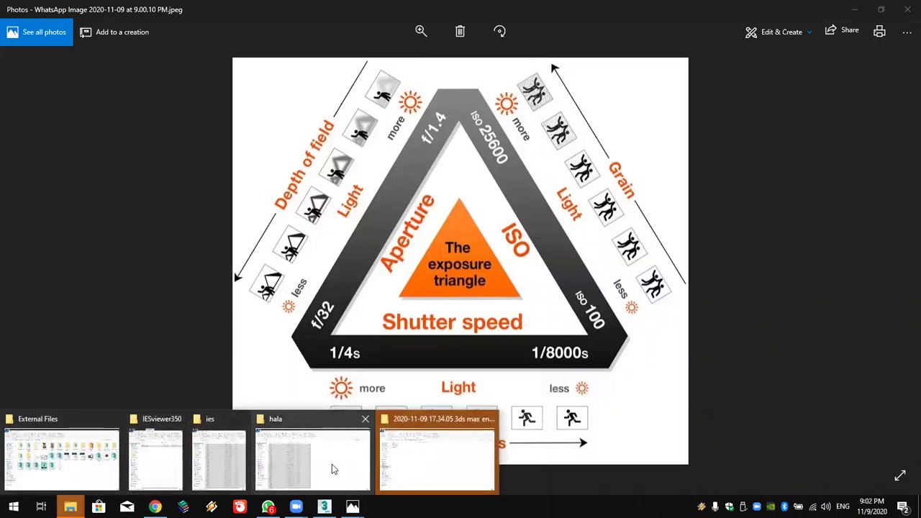
mouse_move(61, 449)
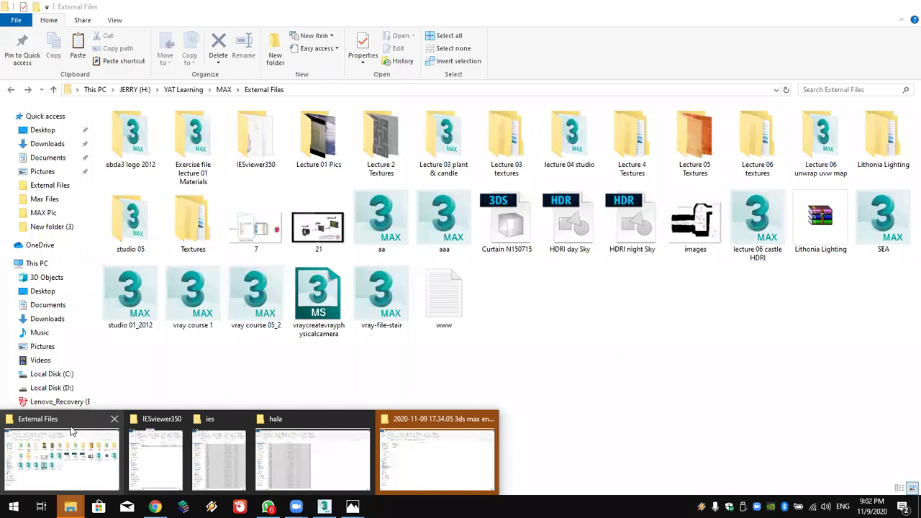
left_click(74, 428)
left_click(311, 240)
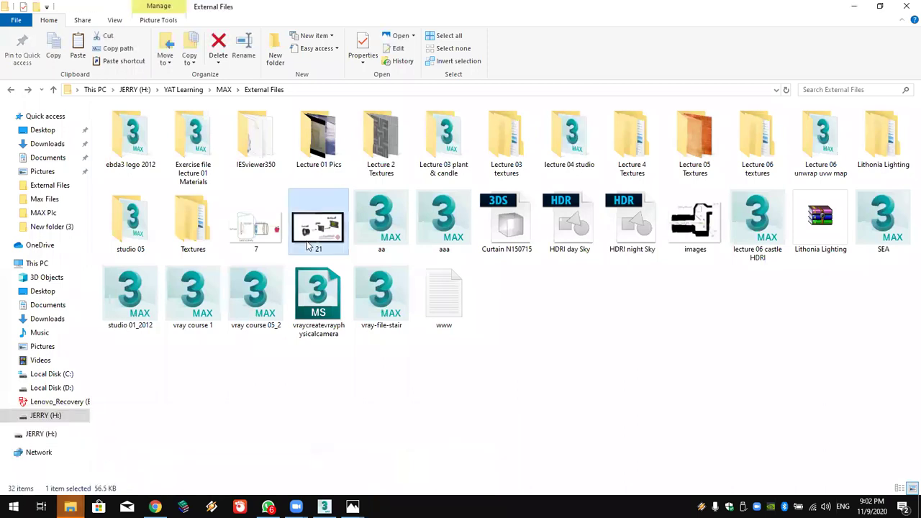
double_click(323, 233)
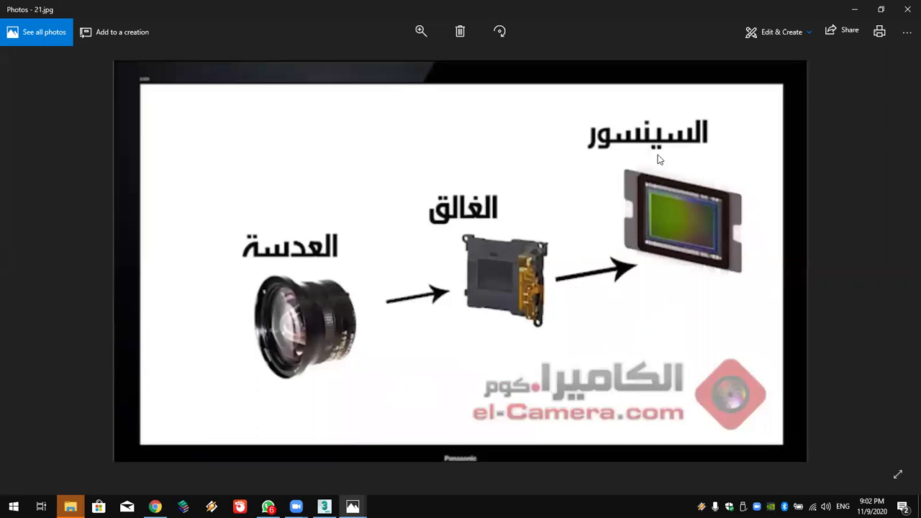
left_click(907, 9)
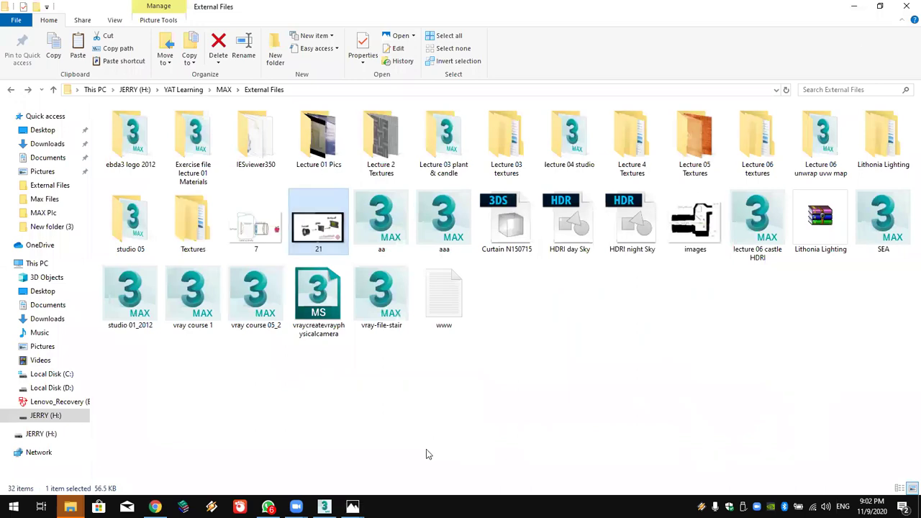
key("alt+Tab")
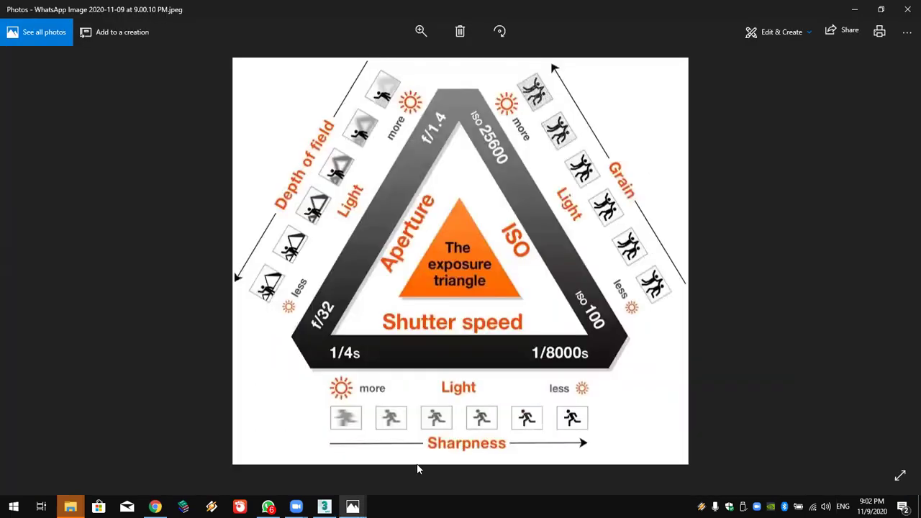
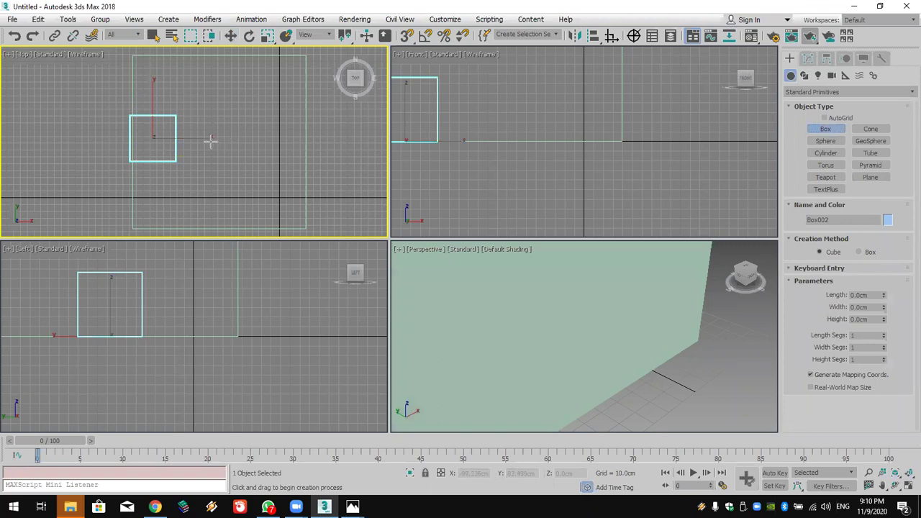
Create two more cubes in a row beside the first one in the Top view, the last about 68.9 cm in size
left_click_drag(210, 133, 273, 154)
middle_click_drag(285, 169, 303, 167)
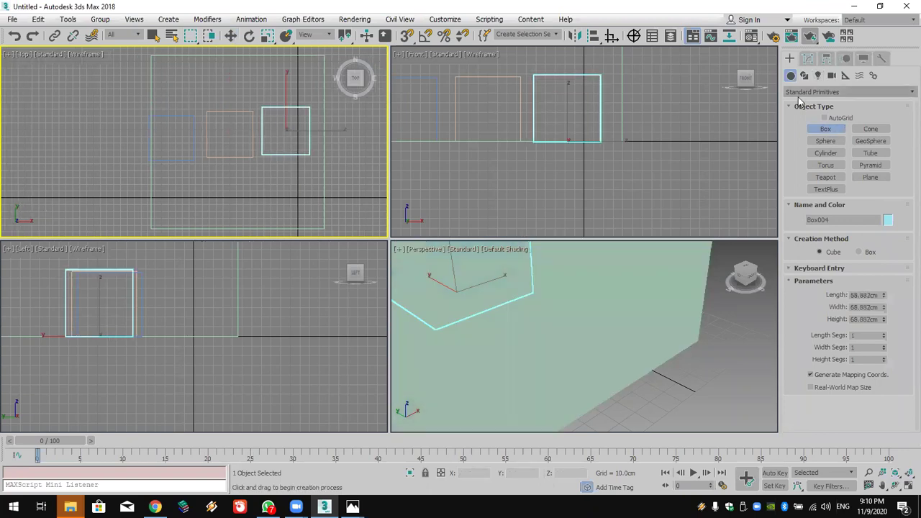
Draw a straight spline line in the Top view from outside the large box through the cubes to the farthest one
left_click(804, 76)
left_click(825, 138)
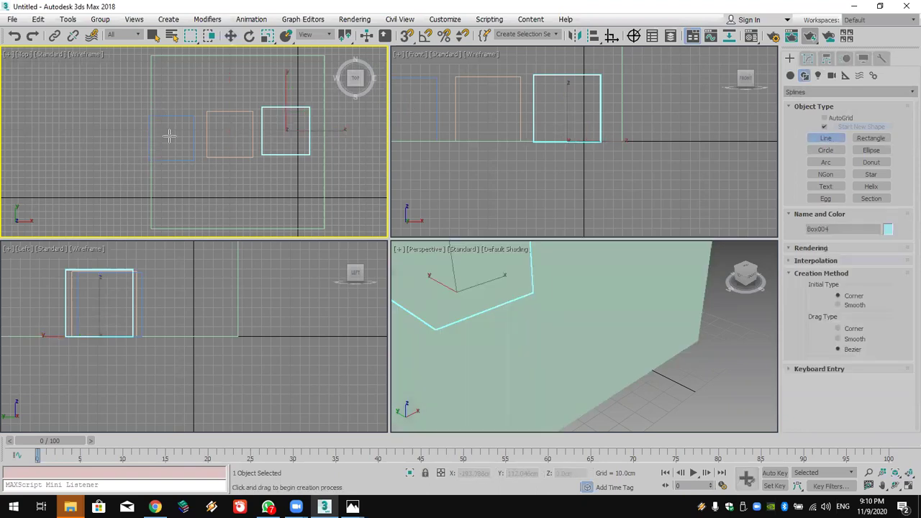
left_click(21, 142)
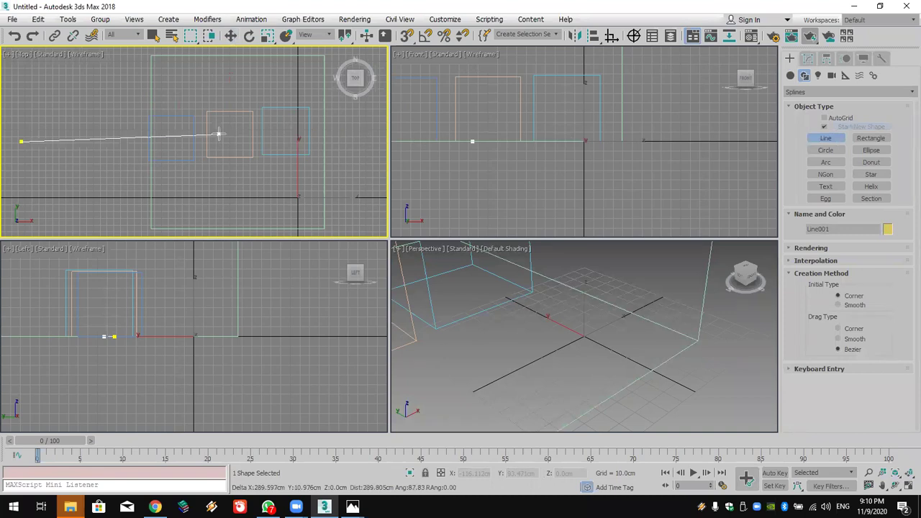
left_click(283, 131)
right_click(282, 133)
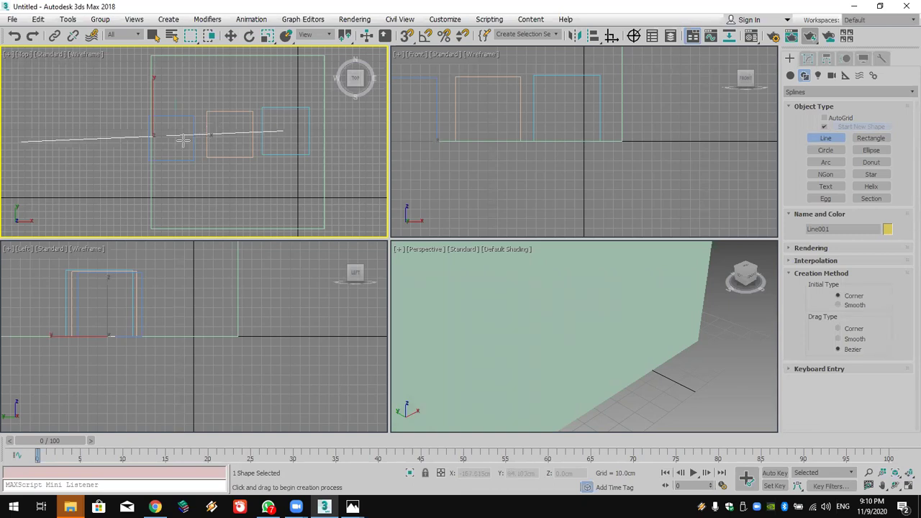
key("w")
left_click(163, 115)
left_click(162, 113)
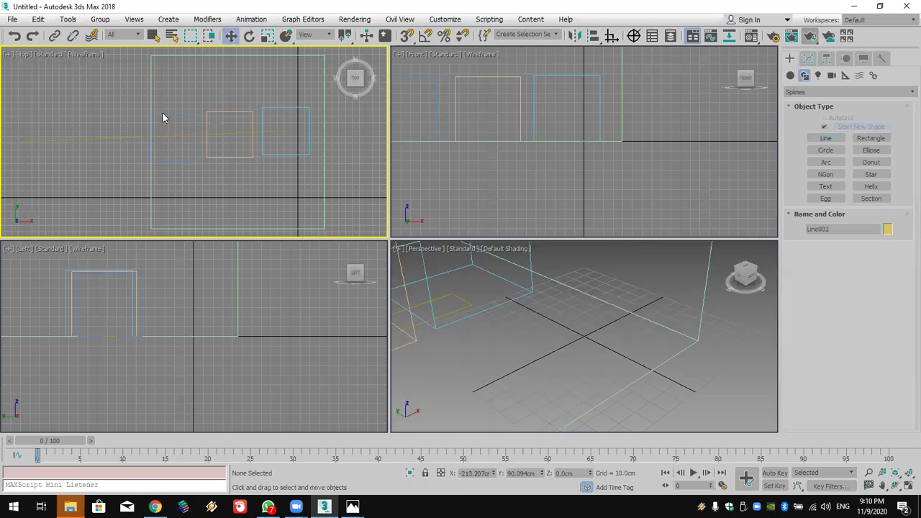
left_click(163, 114)
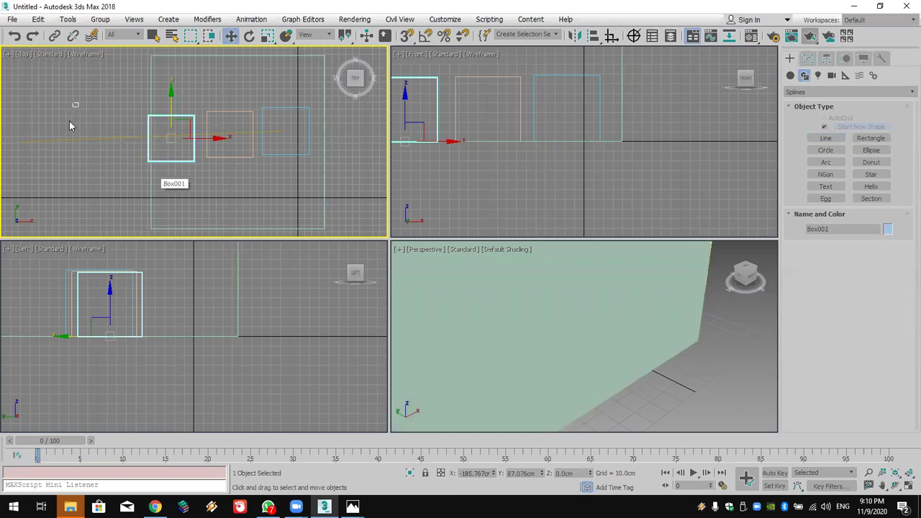
left_click_drag(79, 103, 23, 74)
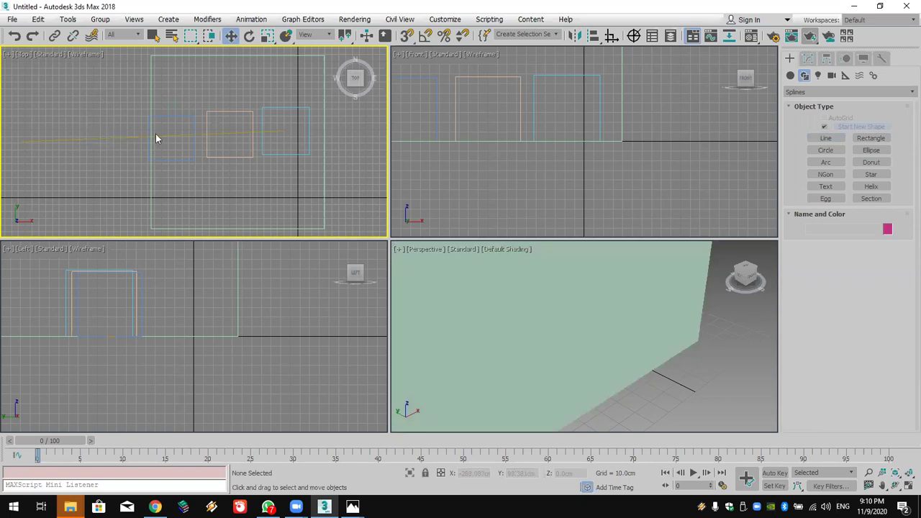
left_click(221, 108)
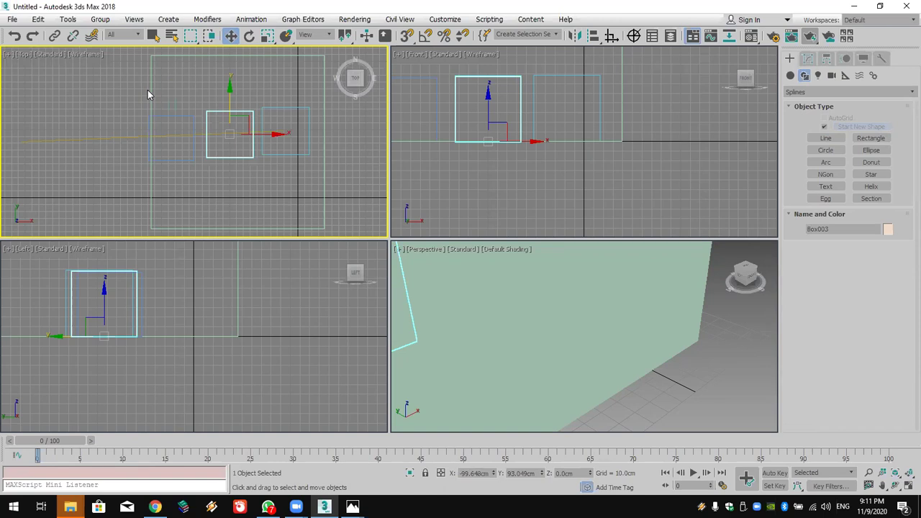
left_click(79, 98)
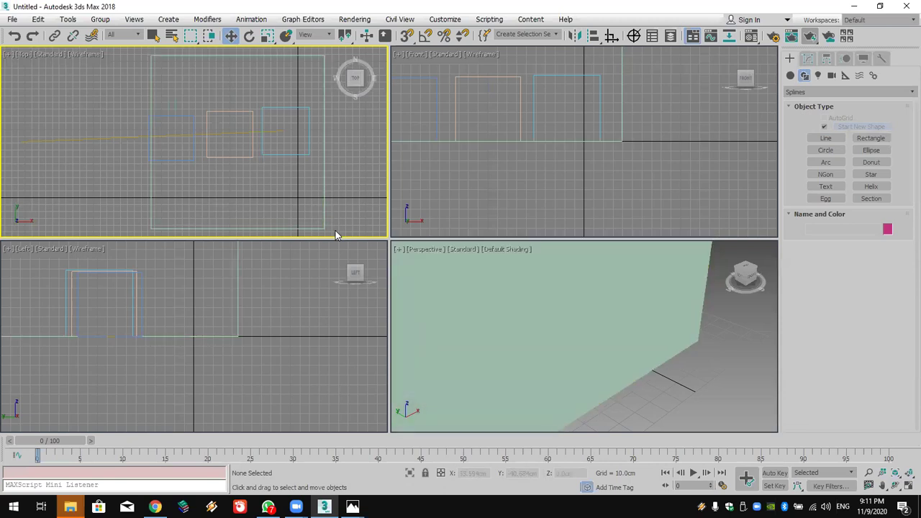
left_click_drag(314, 229, 190, 110)
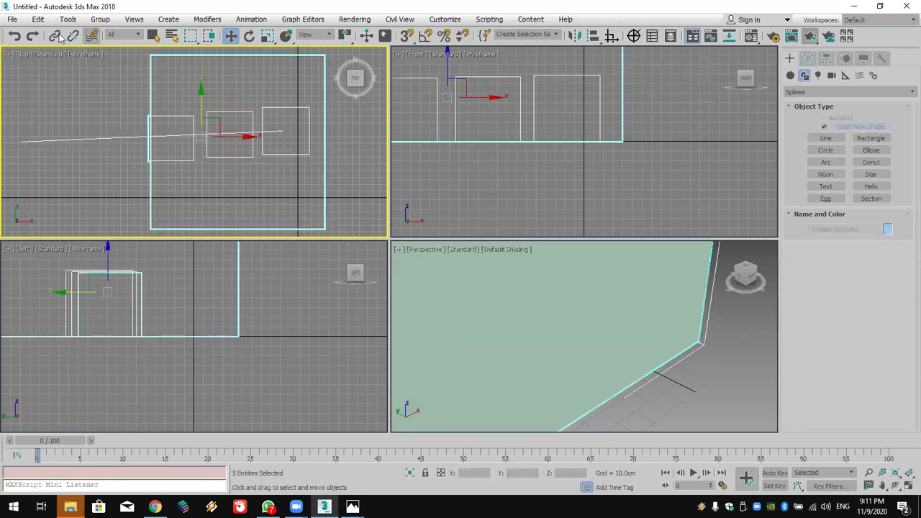
Open the 3ds Max scene aa from the Desktop without saving the current scene
left_click(12, 19)
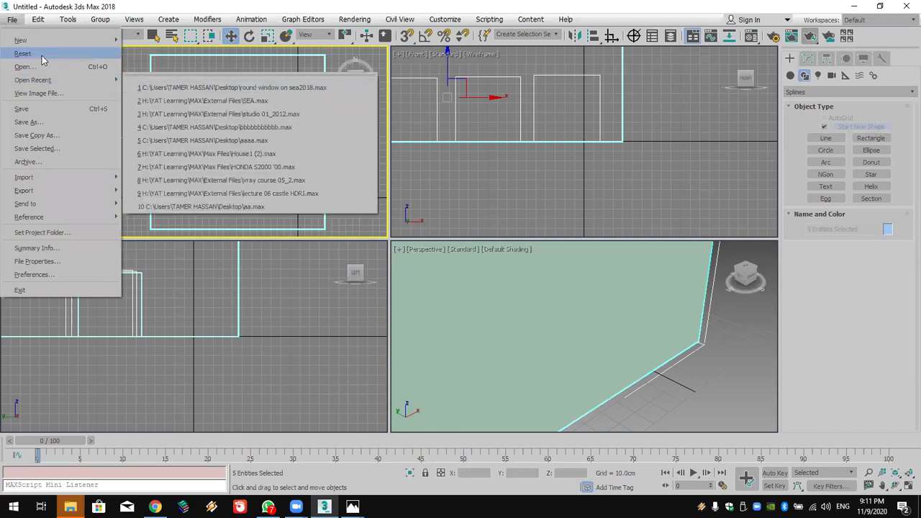
left_click(40, 67)
left_click(471, 271)
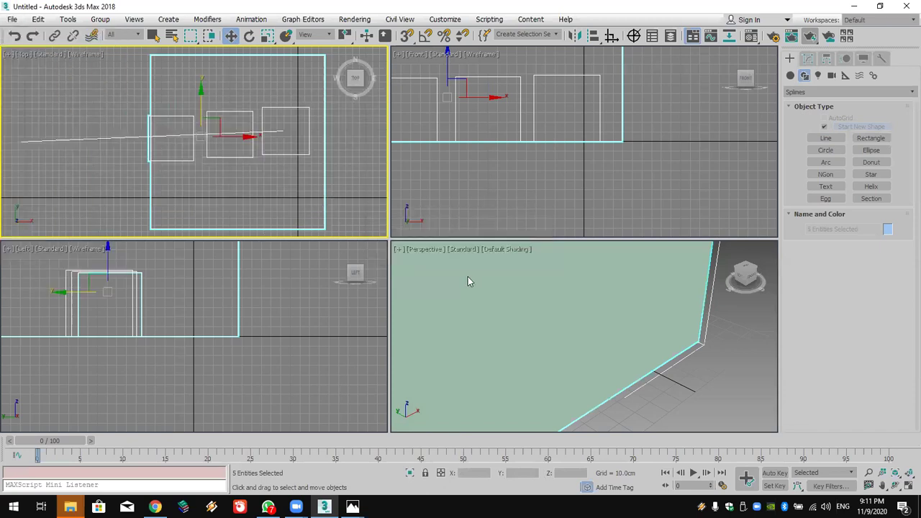
left_click(270, 123)
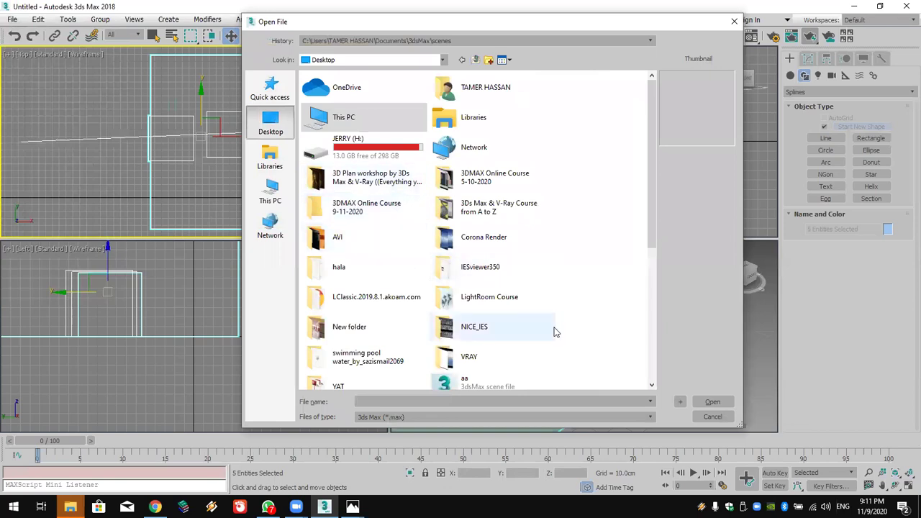
left_click_drag(652, 244, 652, 308)
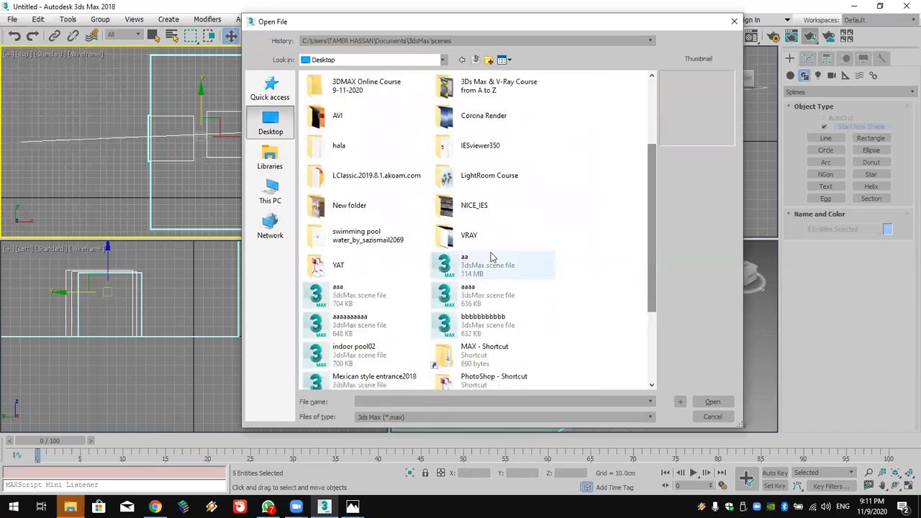
left_click(475, 272)
left_click(465, 295)
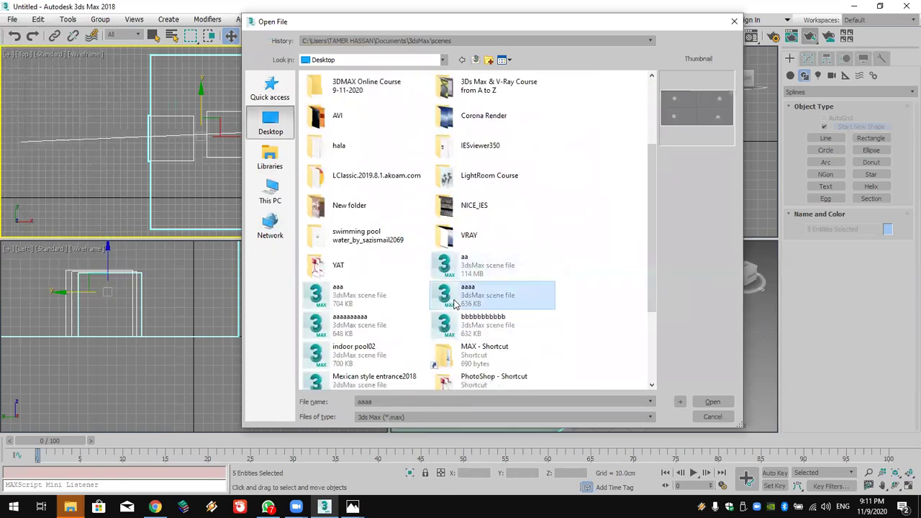
left_click(358, 301)
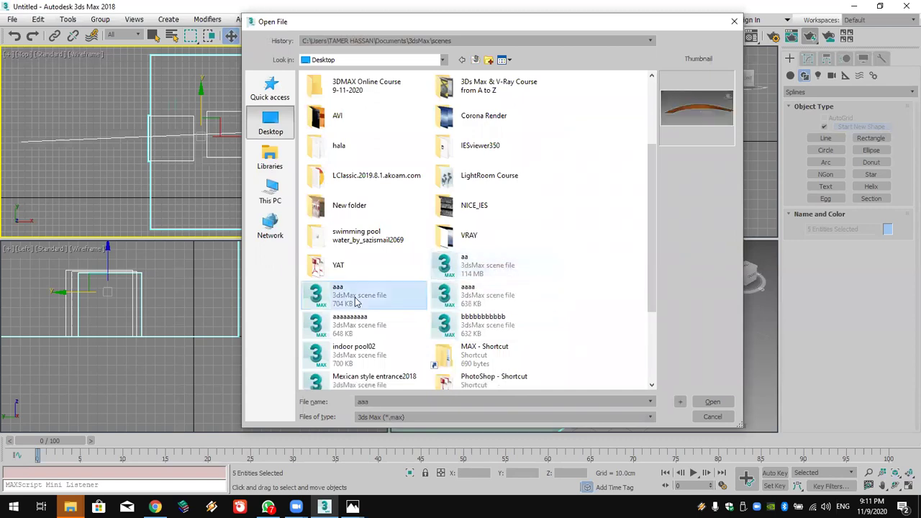
double_click(455, 266)
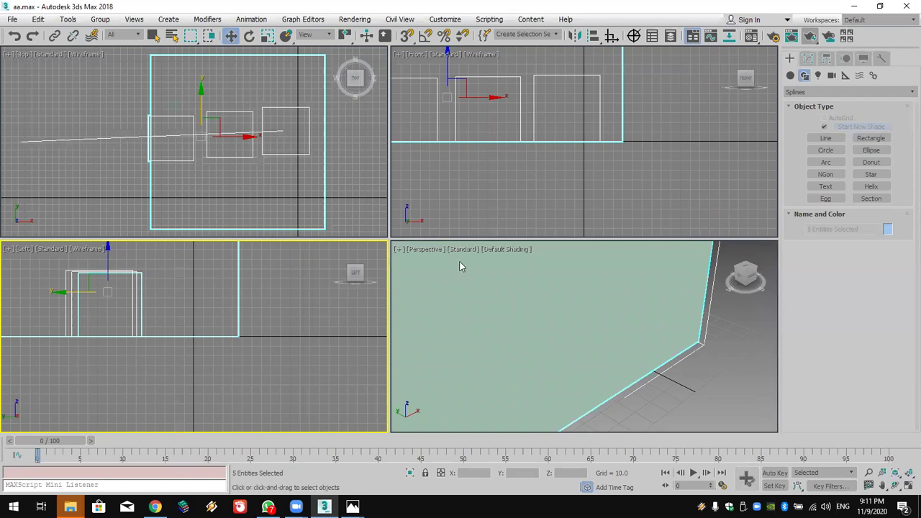
Switch the Top view to wireframe shading, framed on the room corner that holds the camera
key("q")
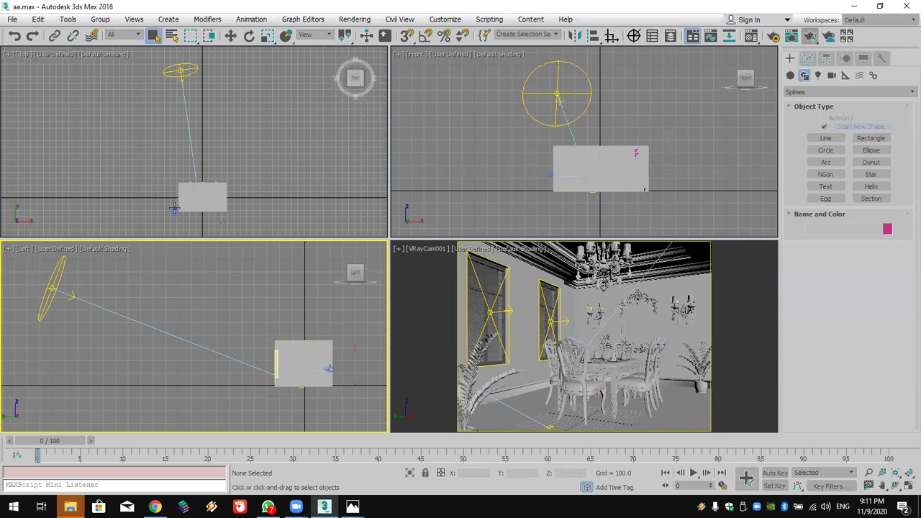
middle_click_drag(177, 229, 187, 150)
scroll(191, 169, "up", 5)
scroll(200, 188, "down", 3)
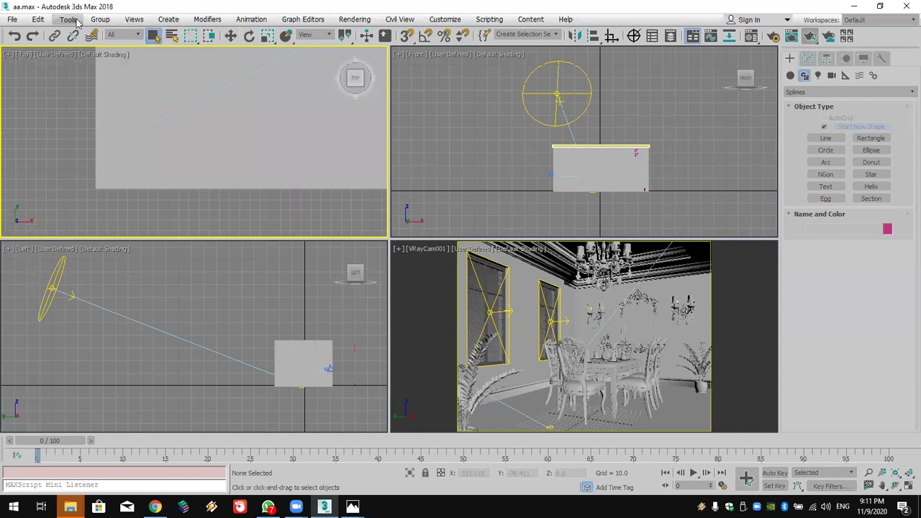
left_click(105, 55)
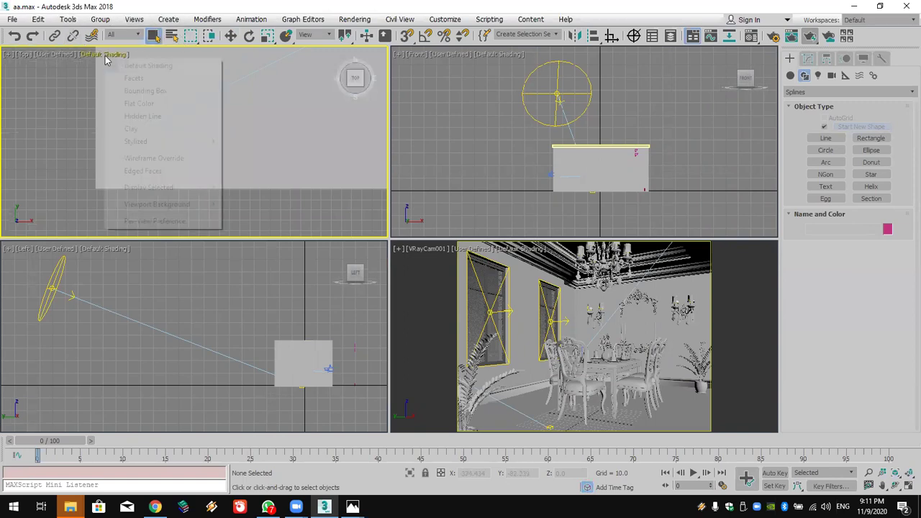
left_click(144, 158)
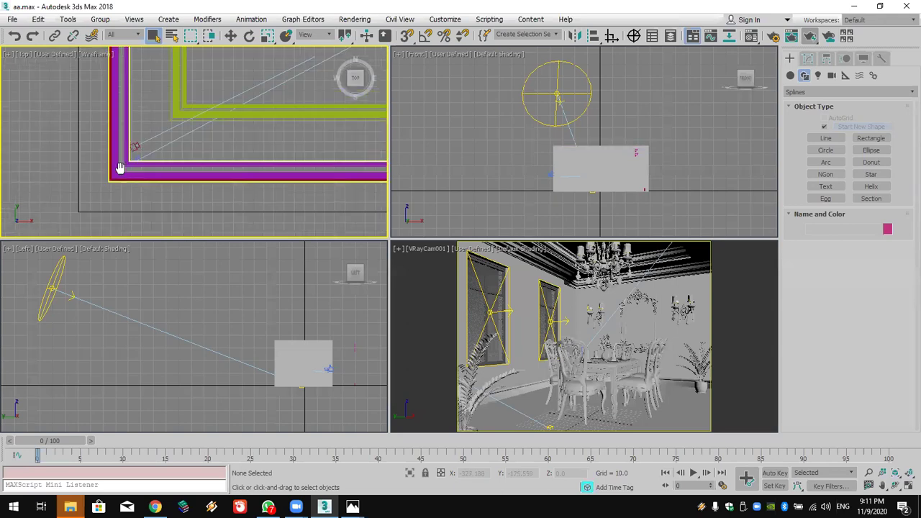
Select the camera of the VRayCam001 view and show its VRayPhysicalCamera parameters for modification
left_click(131, 149)
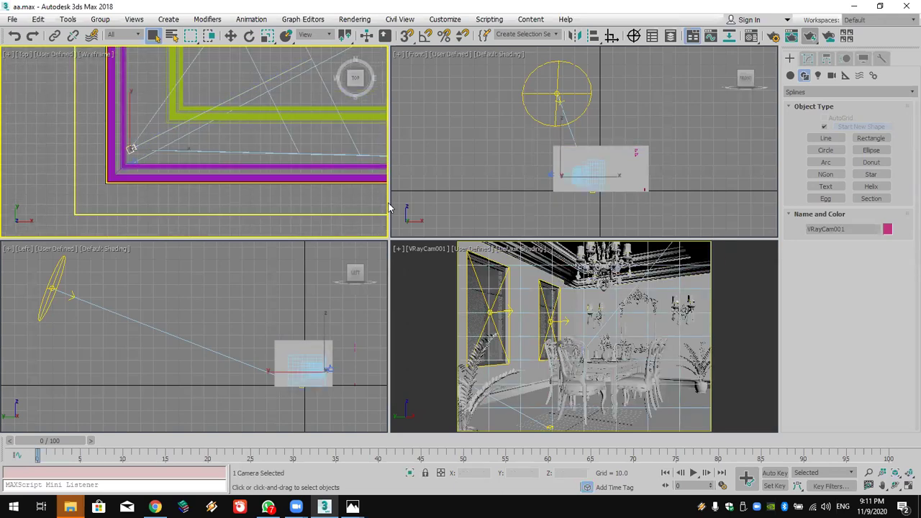
left_click(430, 249)
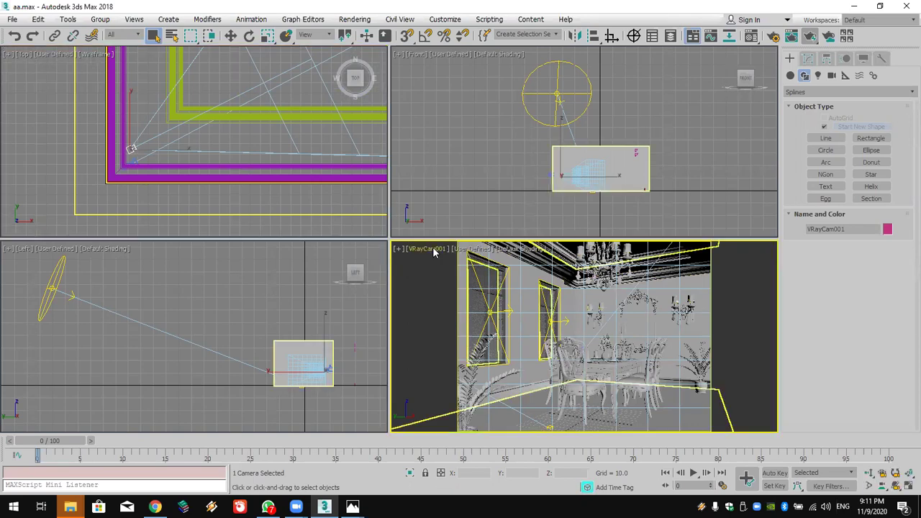
left_click(432, 249)
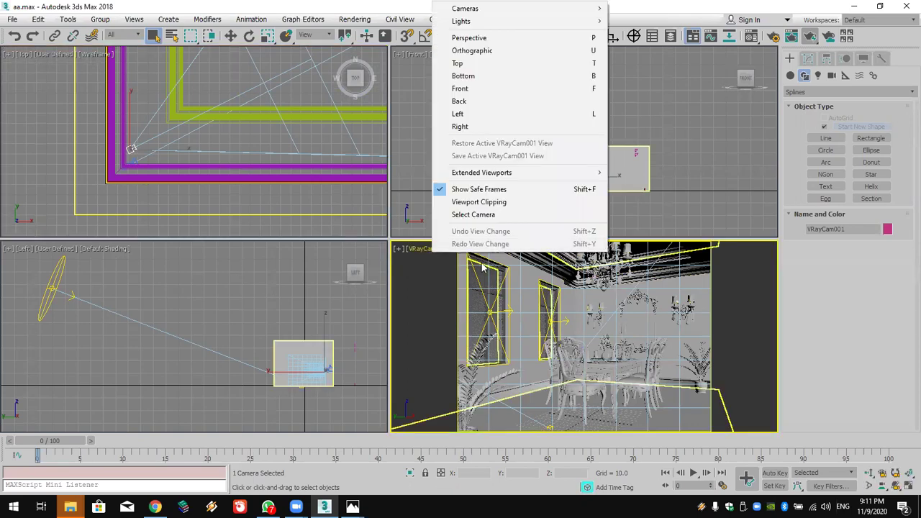
left_click(514, 216)
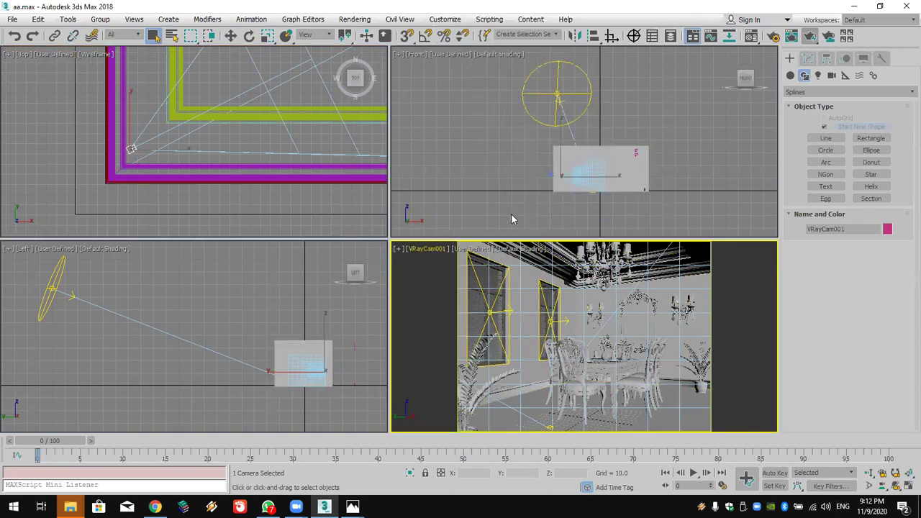
left_click(808, 60)
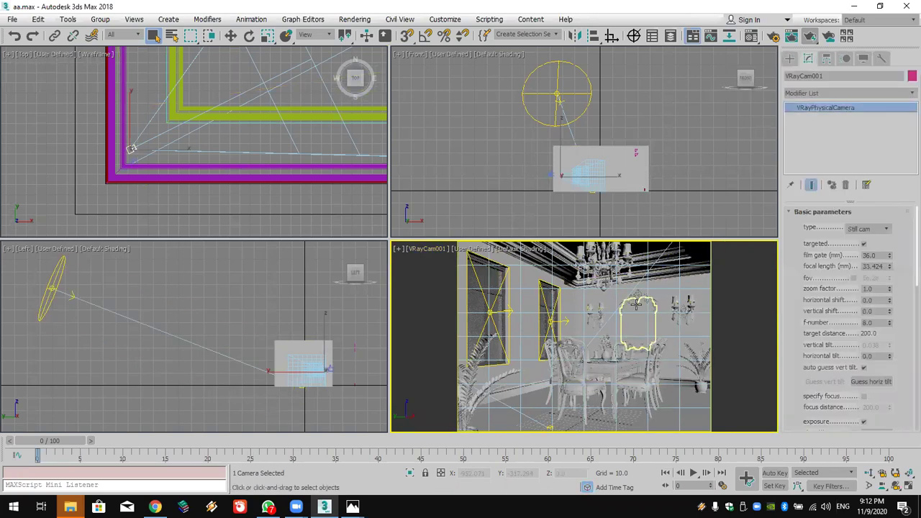
Compare the camera's f-number setting with the aperture scale on the exposure triangle picture
left_click(353, 507)
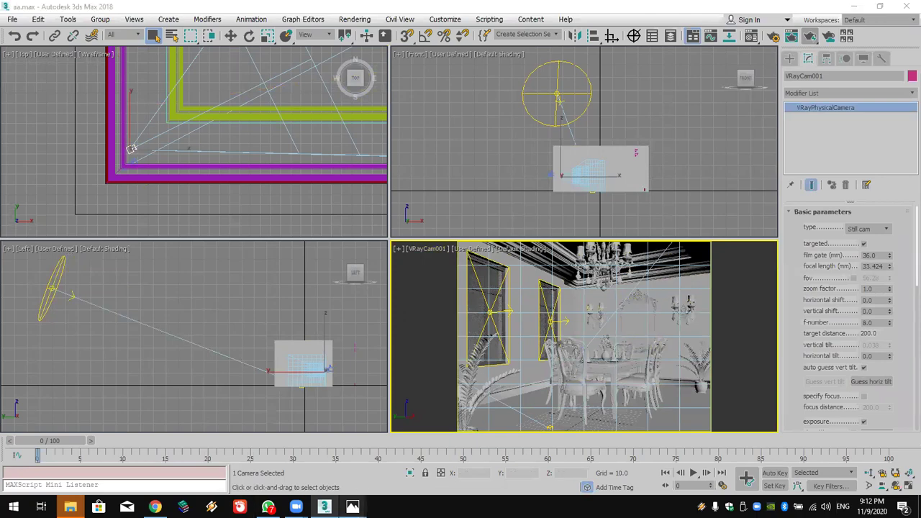
left_click(410, 464)
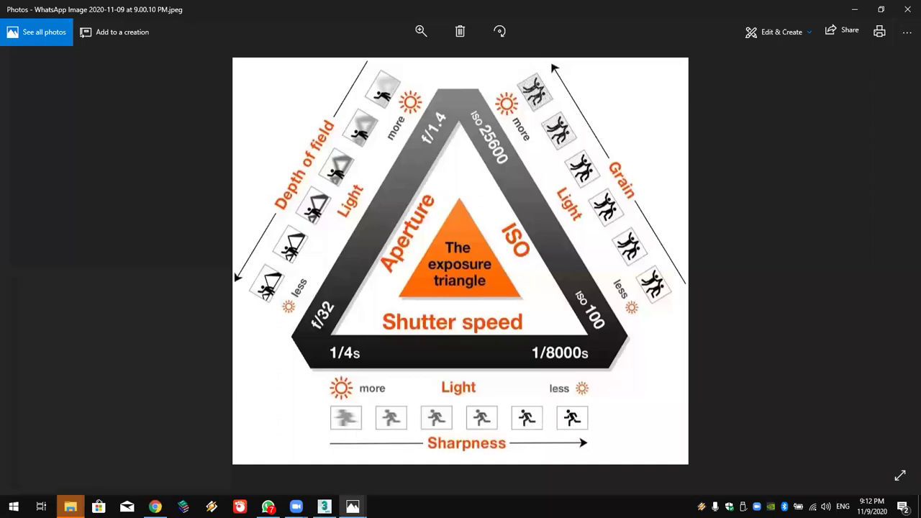
left_click(323, 506)
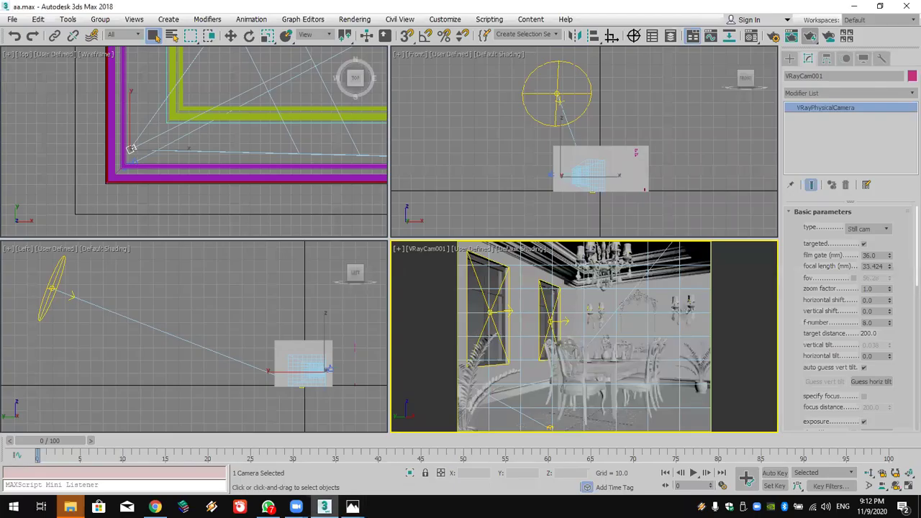
double_click(874, 323)
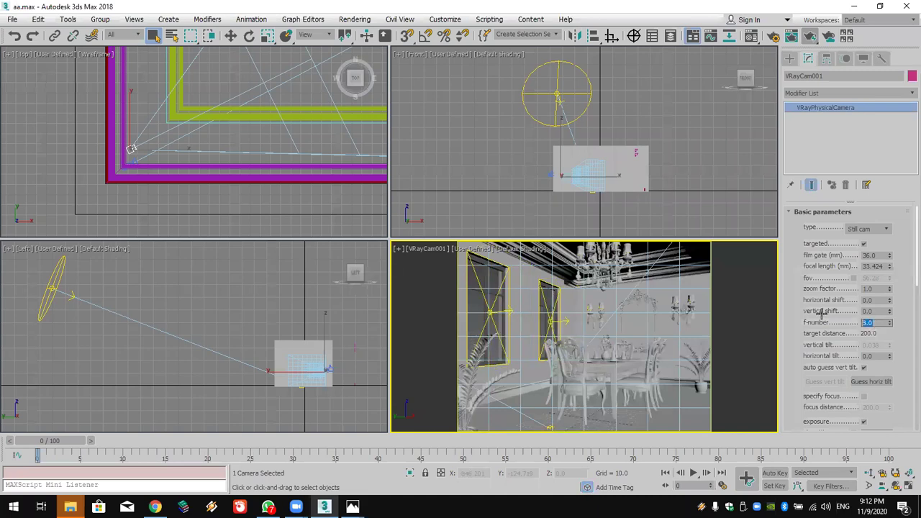
mouse_move(353, 507)
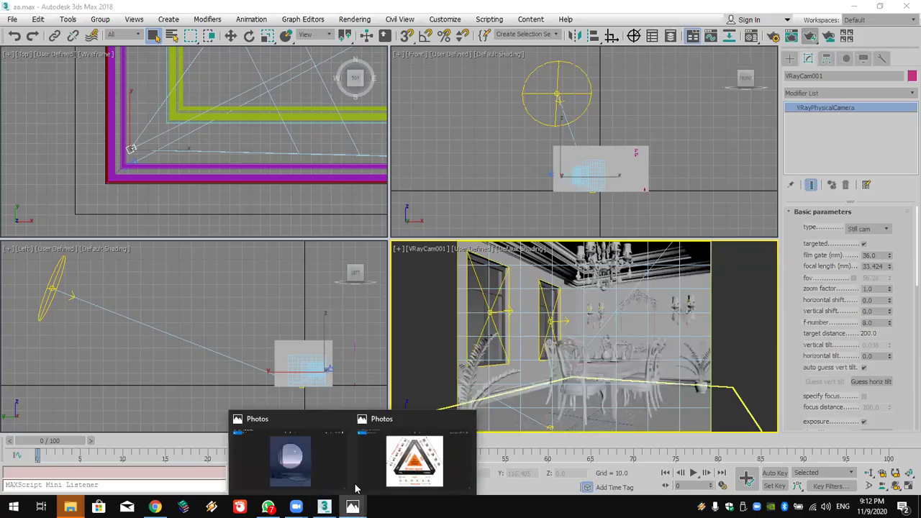
left_click(416, 478)
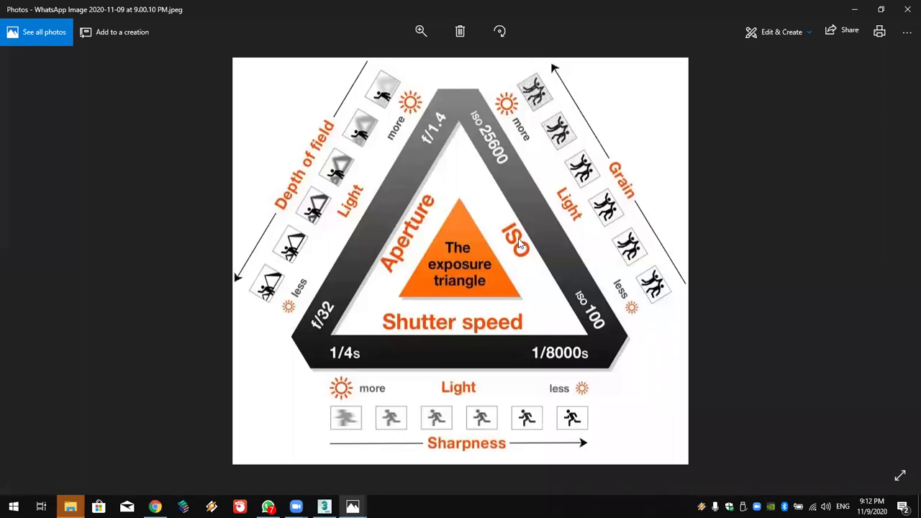
left_click(324, 507)
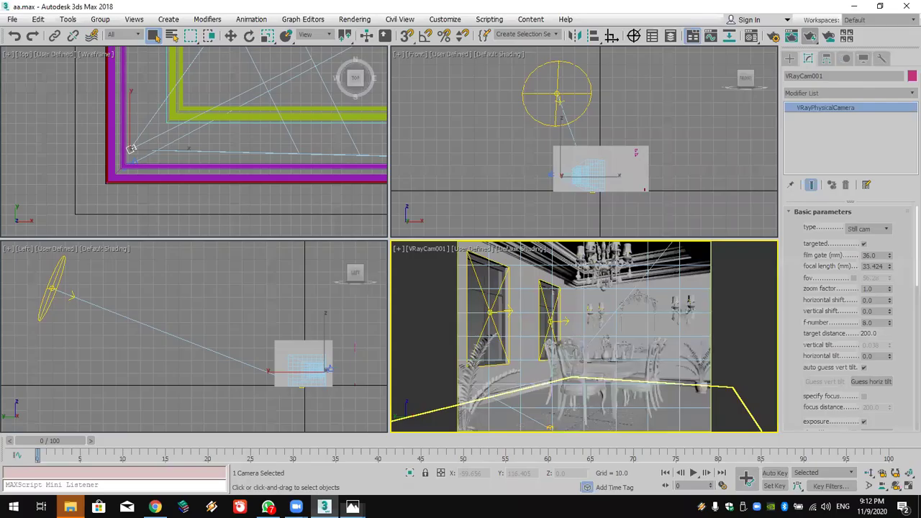
double_click(871, 323)
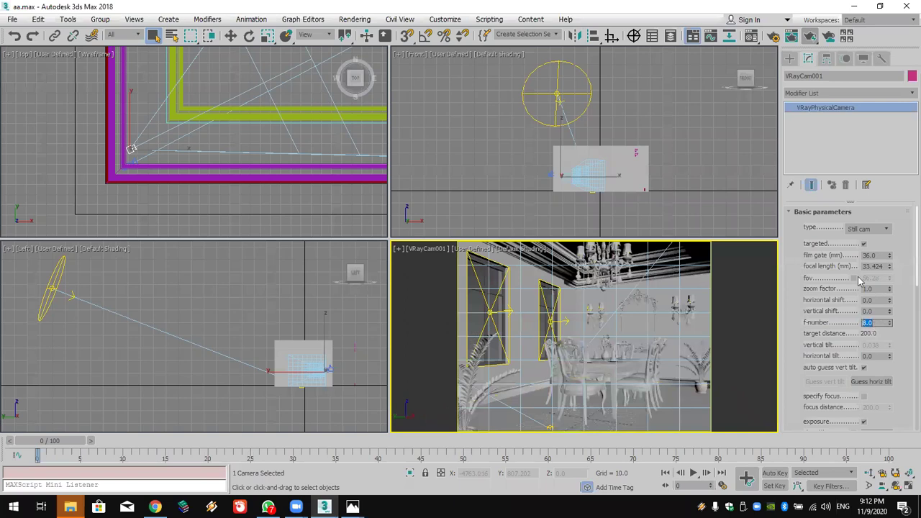
Start a test render of the VRayCam001 view with the existing camera settings, close the frame buffer and cancel it
left_click(810, 36)
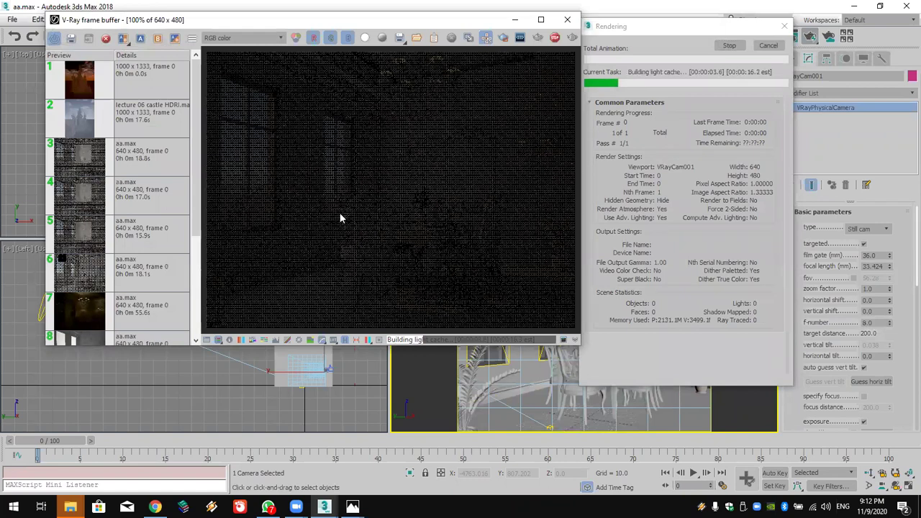
left_click(567, 19)
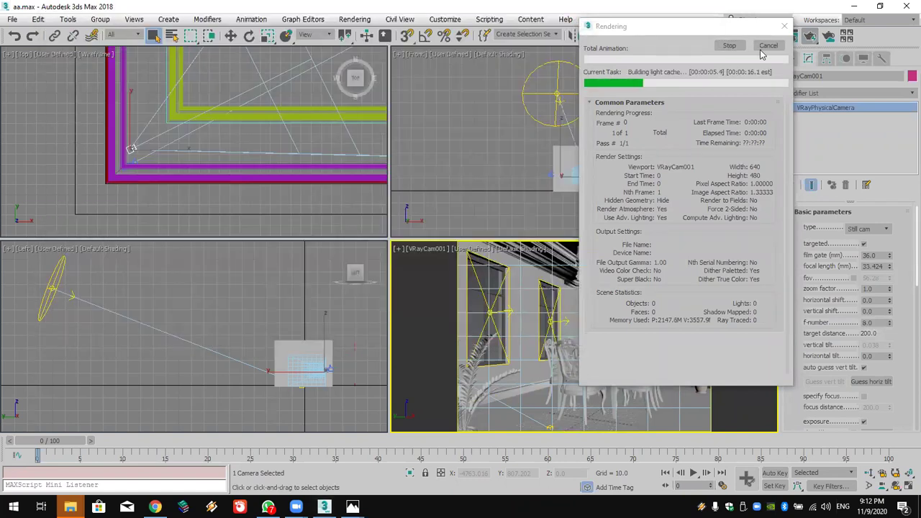
left_click(767, 47)
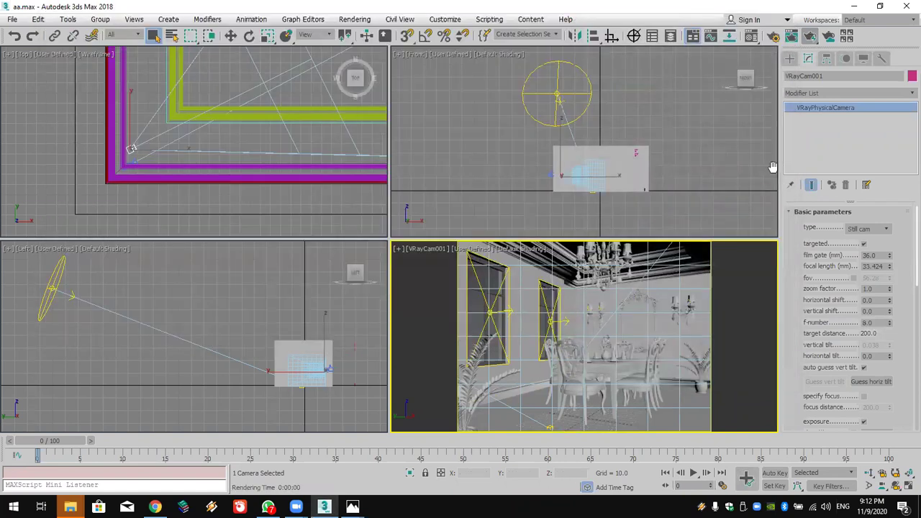
Set the camera's f-number to 4 and test render the VRayCam001 view
double_click(855, 321)
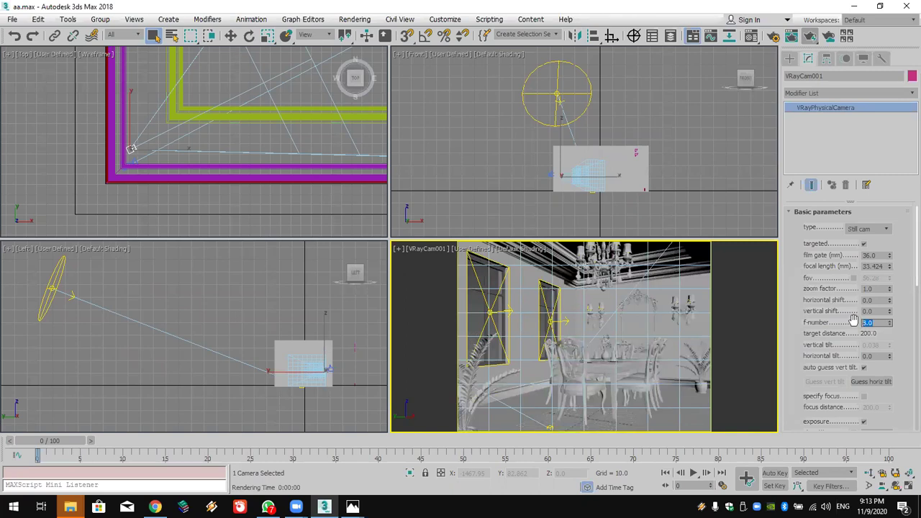
type("4")
left_click(809, 37)
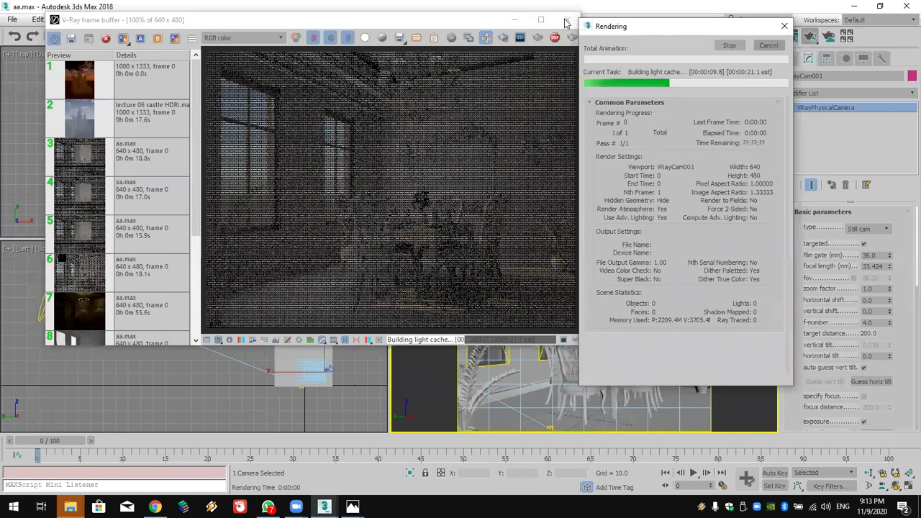
Set the camera's f-number to 2, test render the VRayCam001 view and close the frame buffer
left_click(879, 321)
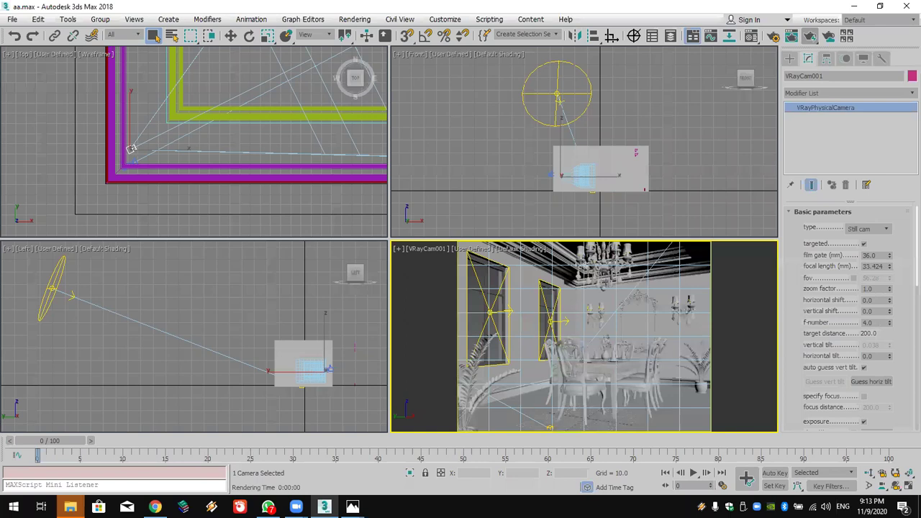
double_click(879, 322)
type("2")
key("Return")
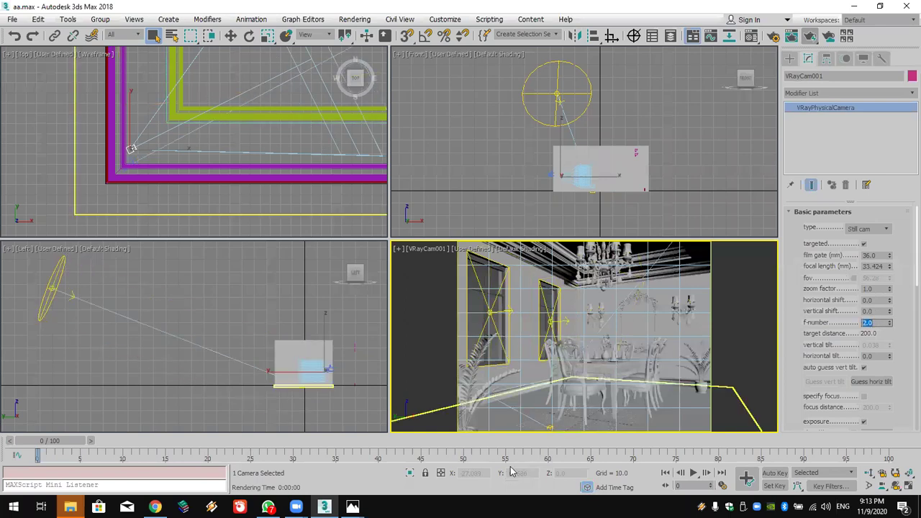
left_click(813, 36)
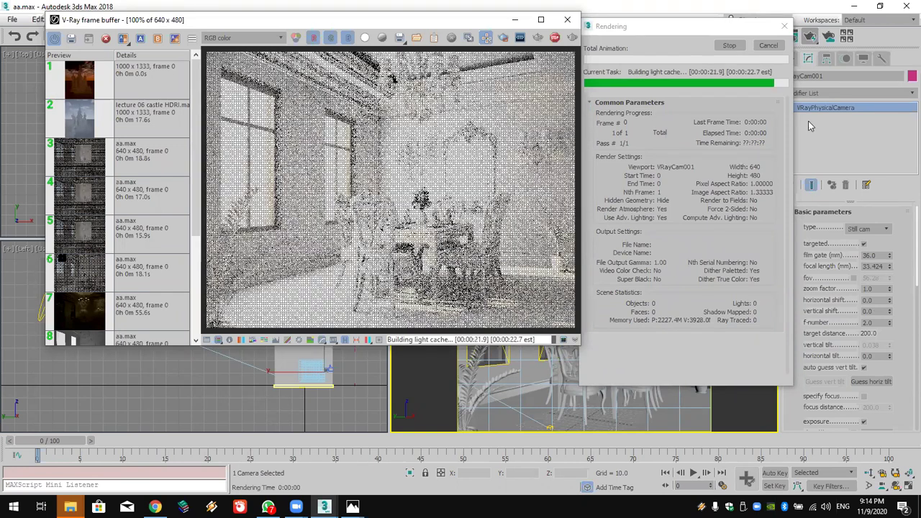
left_click(567, 20)
left_click(567, 20)
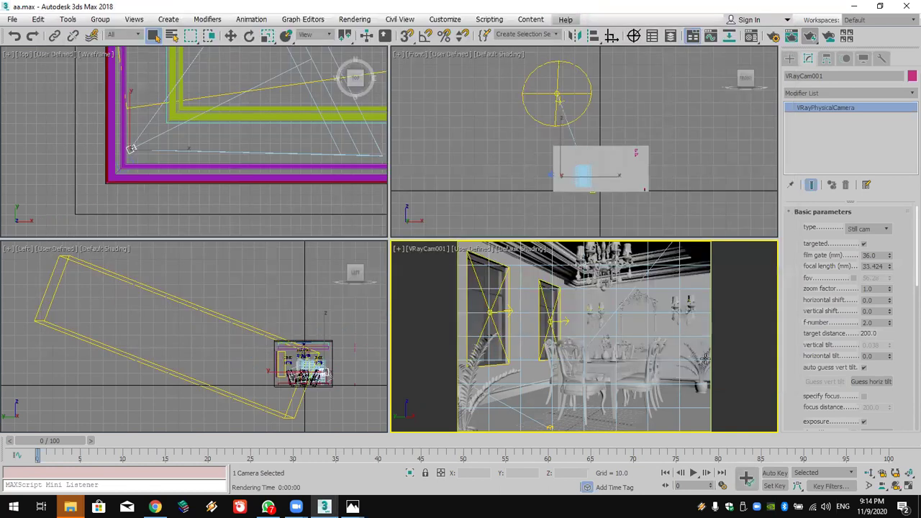
Set the camera's shutter speed to 2000, test render the VRayCam001 view and cancel the render
left_click_drag(800, 311, 823, 172)
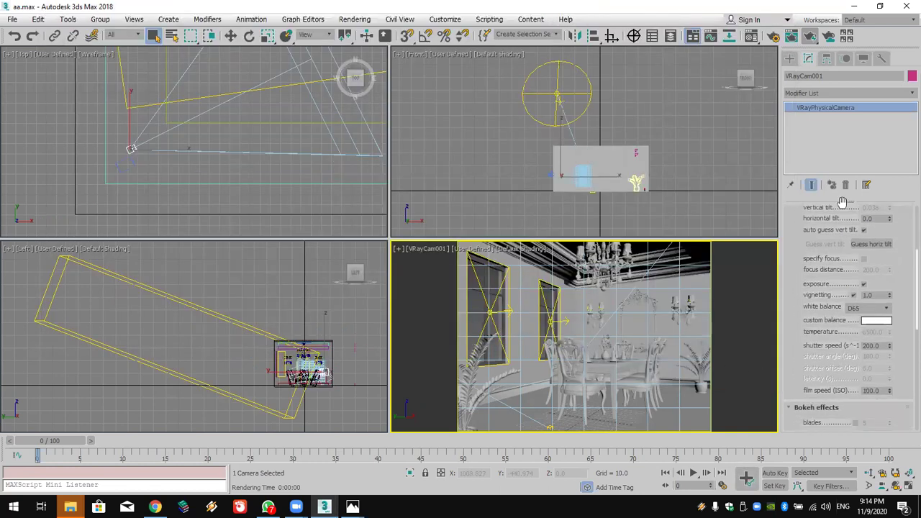
double_click(881, 345)
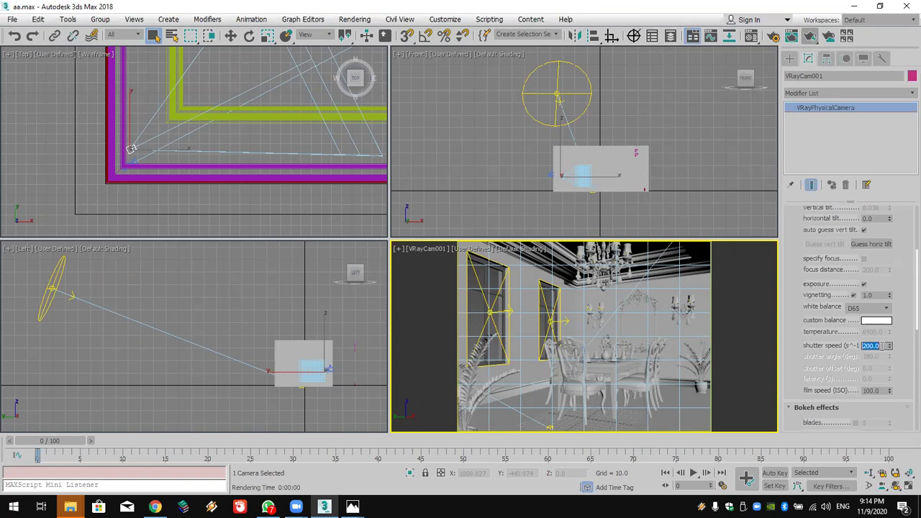
type("2000")
key("Return")
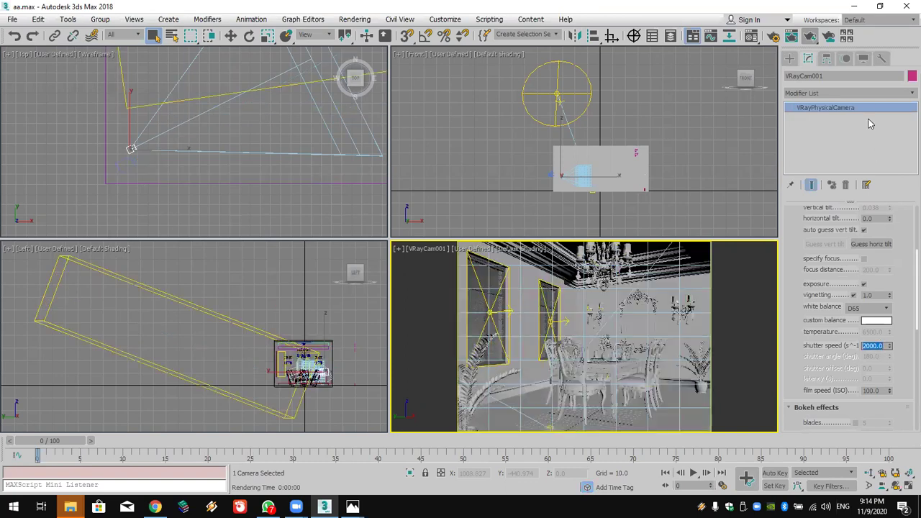
left_click(809, 40)
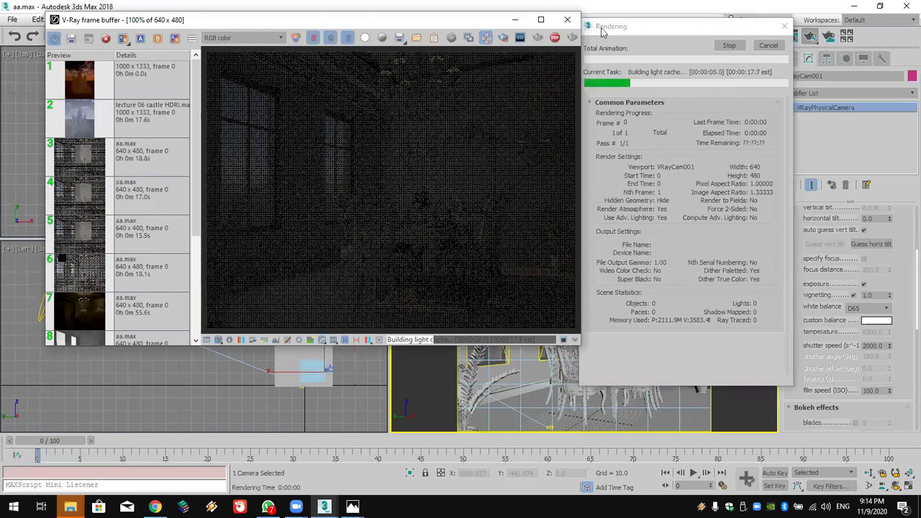
left_click(696, 31)
left_click(769, 45)
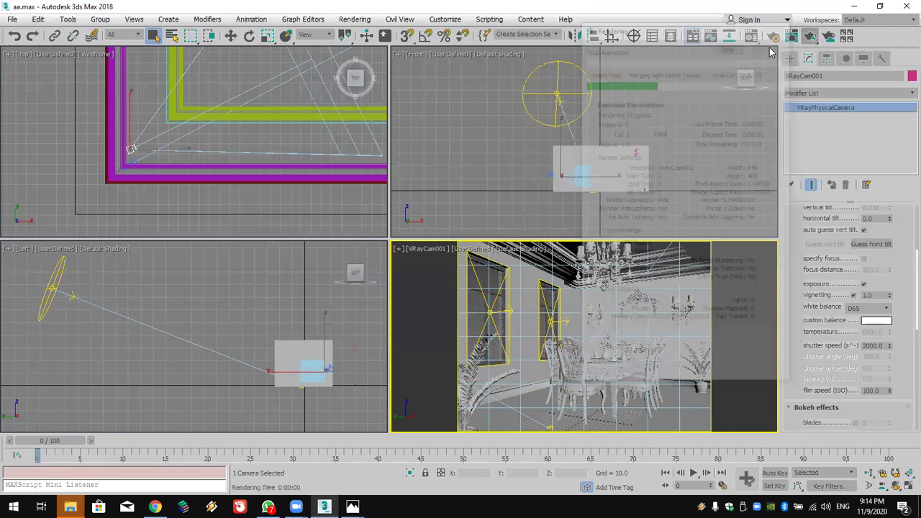
Set the camera's shutter speed to 4000, test render the VRayCam001 view and cancel the render
double_click(872, 346)
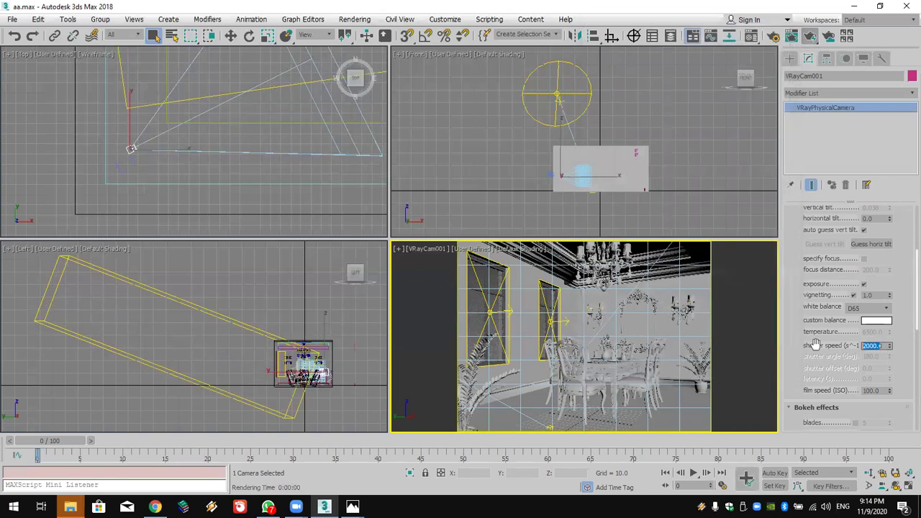
type("4000")
key("Return")
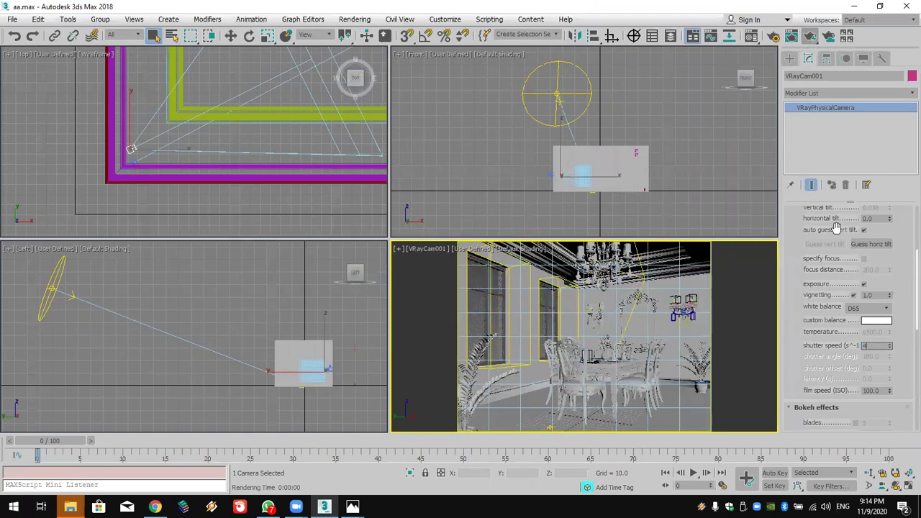
left_click(810, 37)
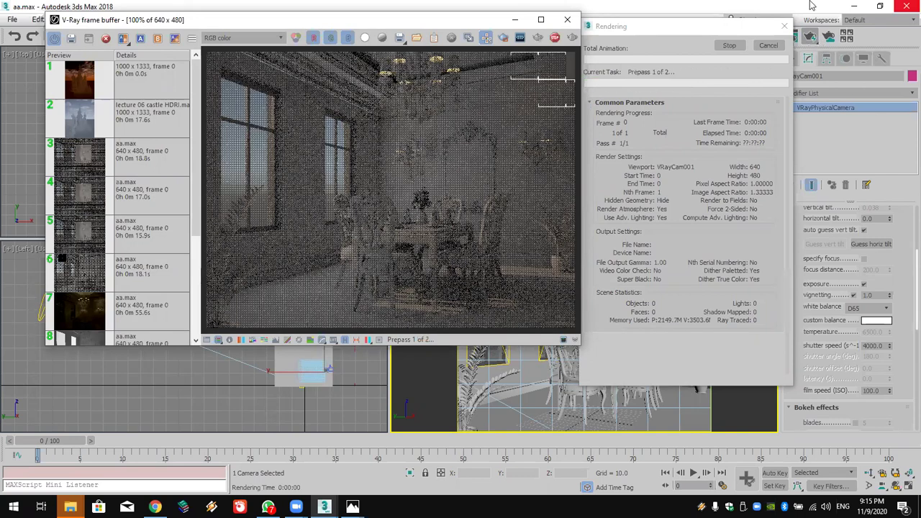
left_click(768, 45)
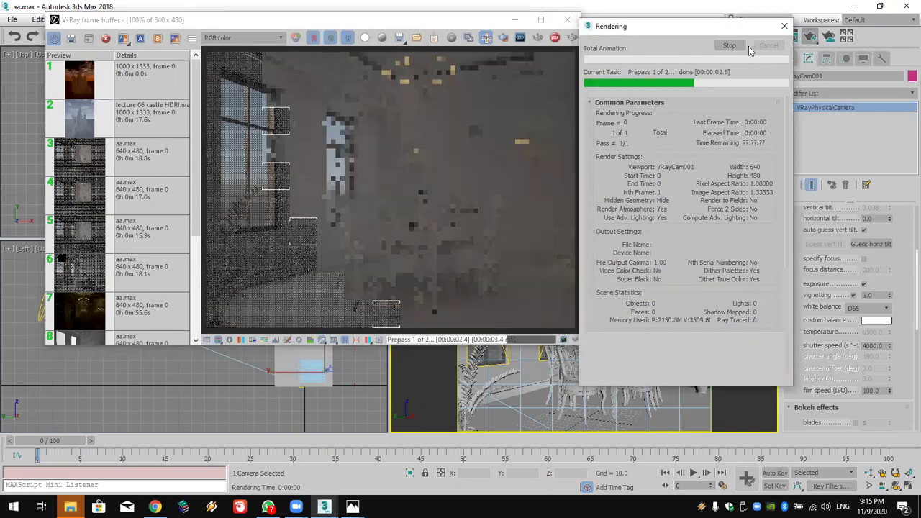
Close the V-Ray frame buffer and open VRayCam001's film speed (ISO) value for editing
left_click(569, 22)
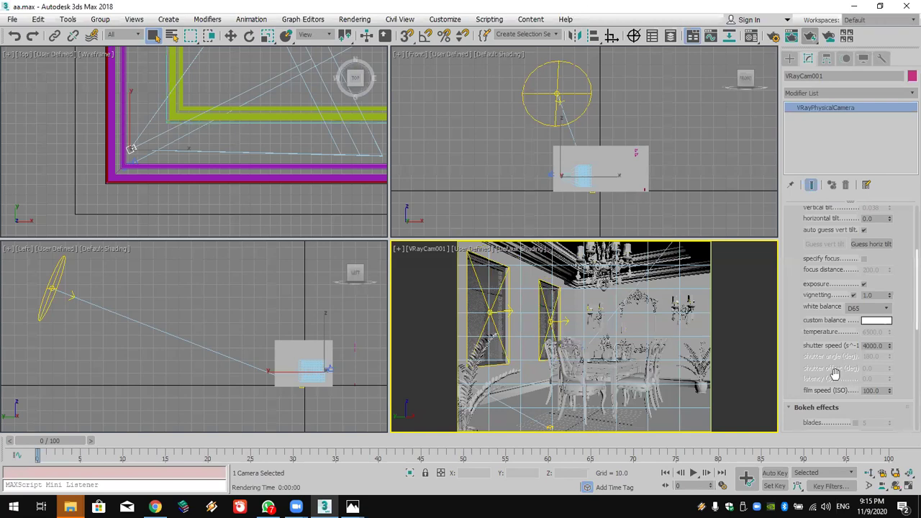
scroll(849, 341, "down", 2)
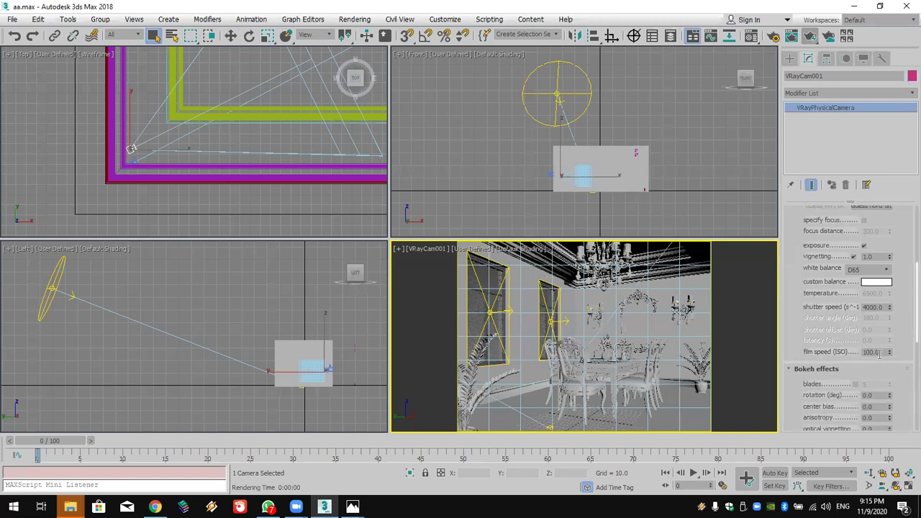
double_click(879, 352)
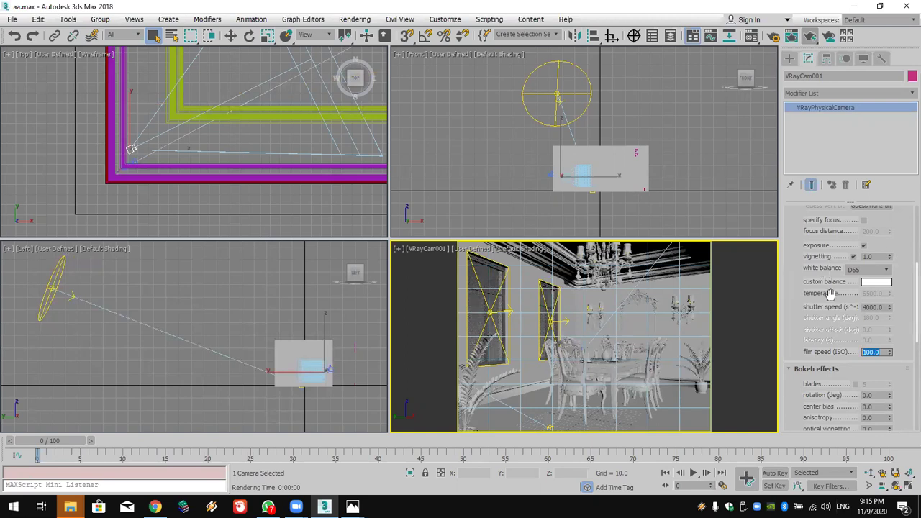
Reset the scene and reopen the recent file aa.max
left_click(22, 24)
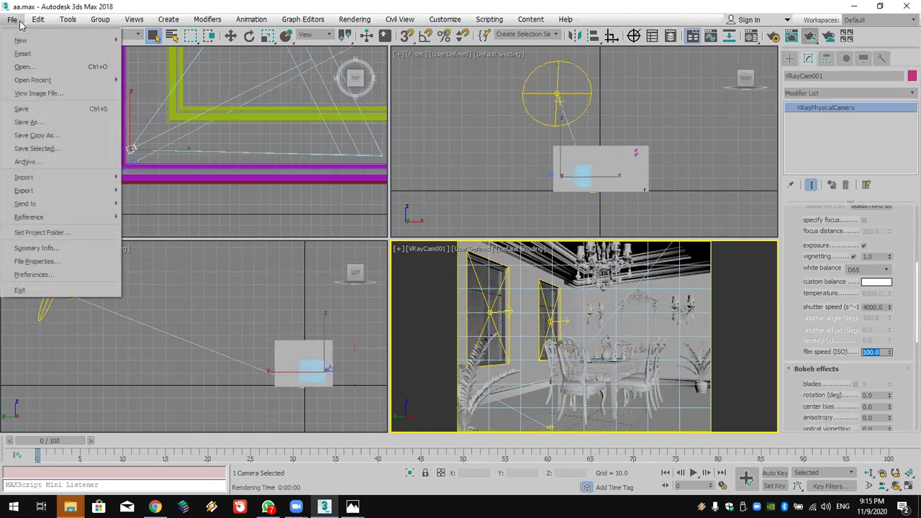
left_click(20, 58)
left_click(464, 270)
left_click(422, 270)
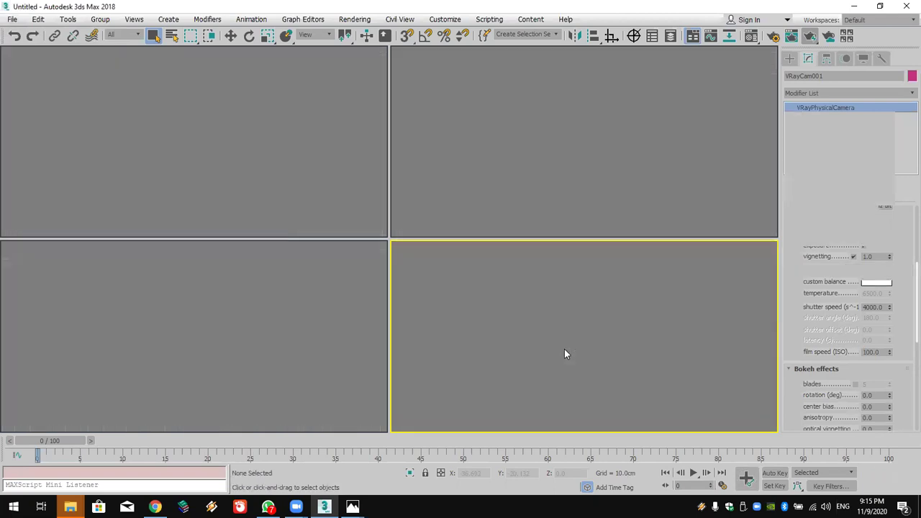
left_click(12, 19)
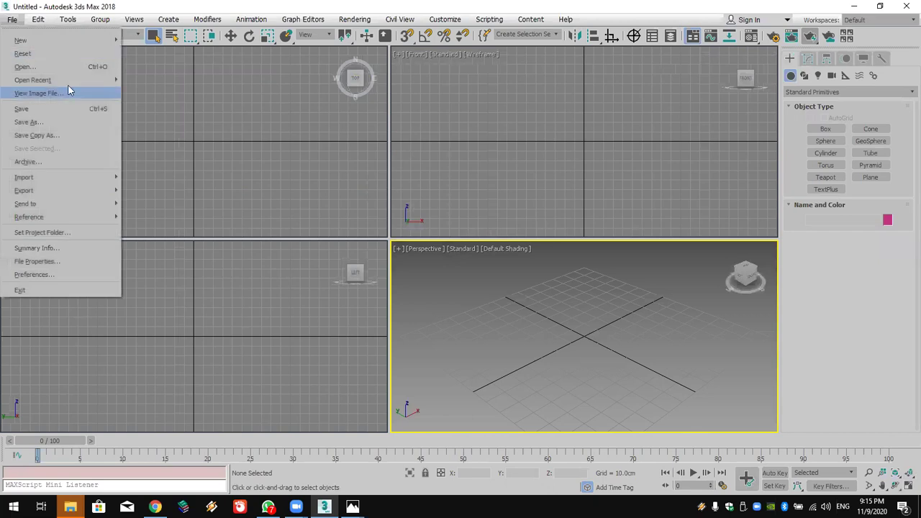
mouse_move(70, 82)
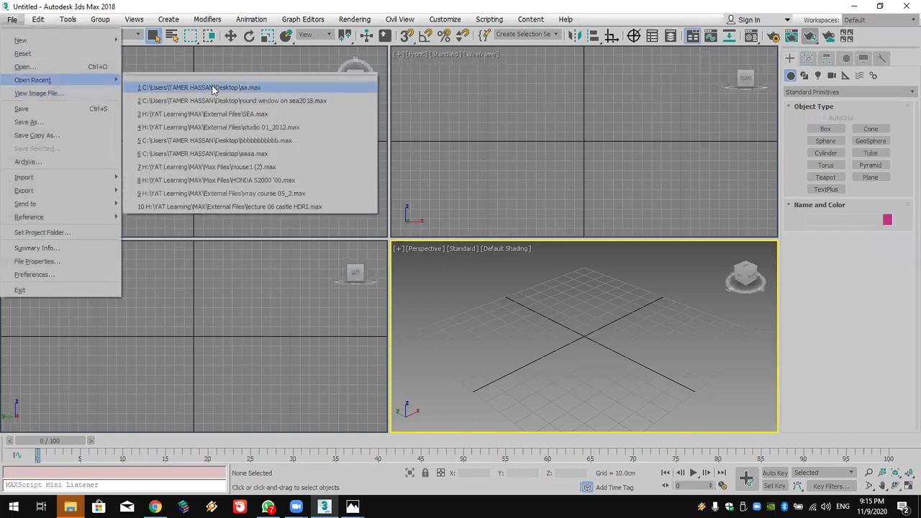
left_click(213, 88)
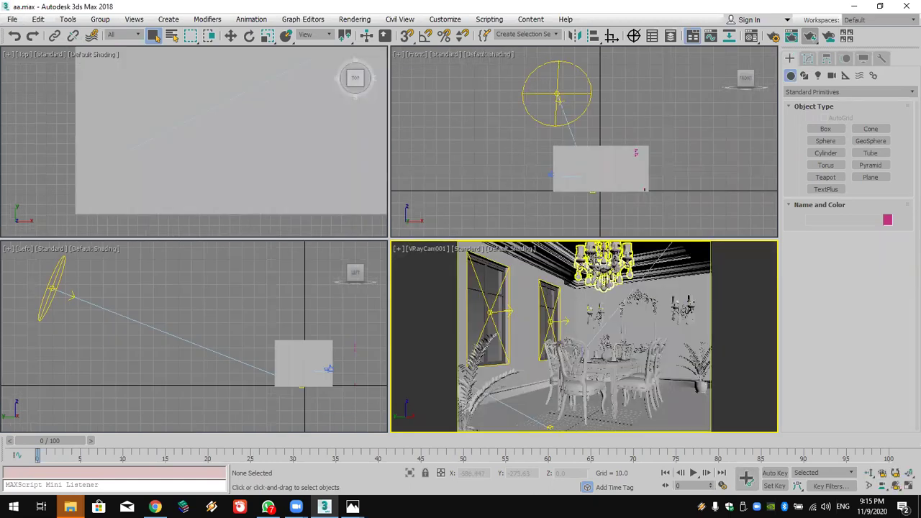
Display the Top viewport in wireframe with the whole dining room plan in view
middle_click(188, 103)
scroll(188, 104, "up", 2)
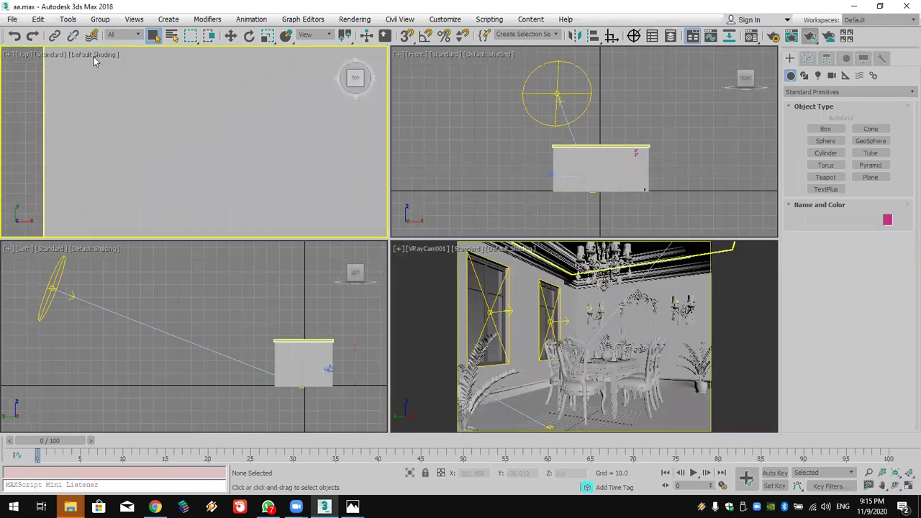
left_click(93, 61)
left_click(171, 156)
scroll(241, 144, "down", 6)
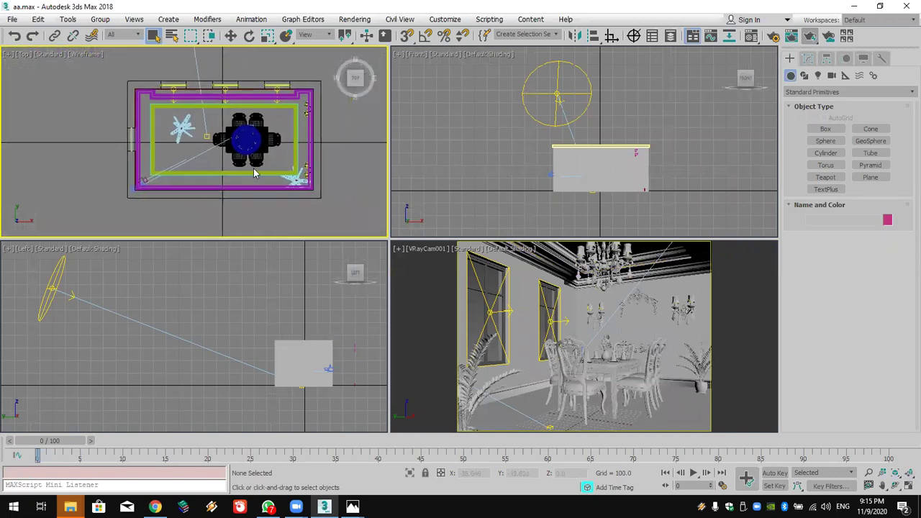
Switch the VRayCam001 viewport to Perspective and frame a close view of the dining table and its vase
left_click(583, 332)
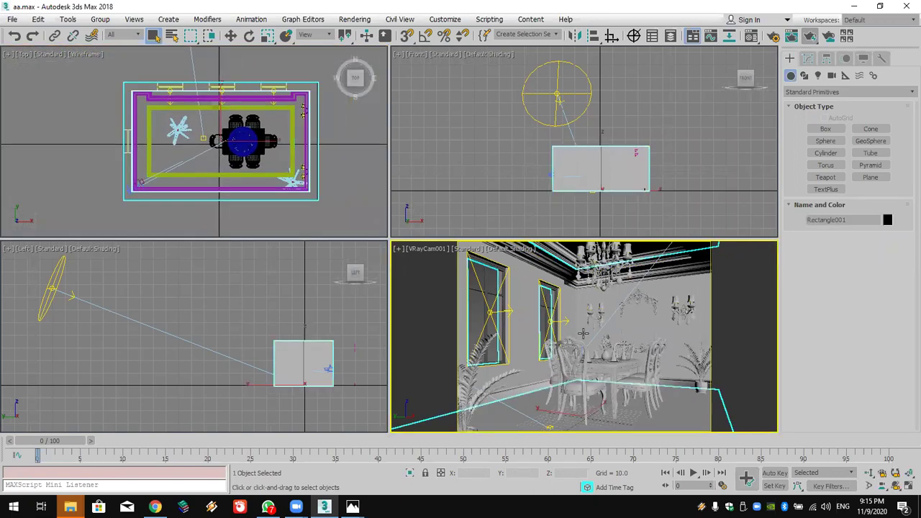
key("p")
scroll(605, 338, "up", 5)
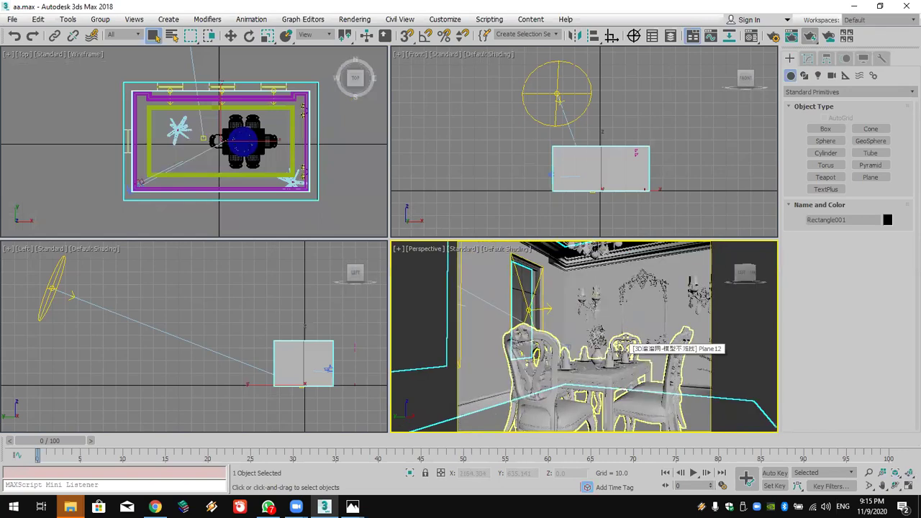
scroll(608, 351, "up", 3)
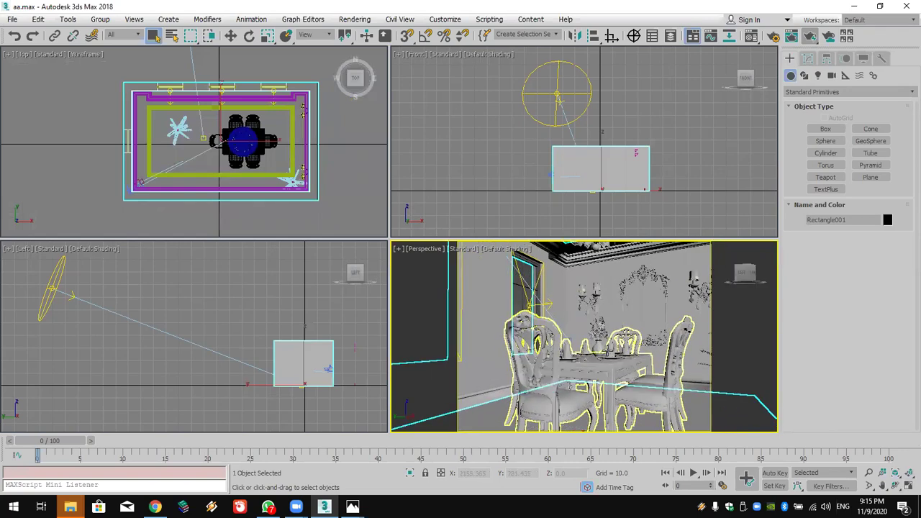
scroll(608, 351, "up", 3)
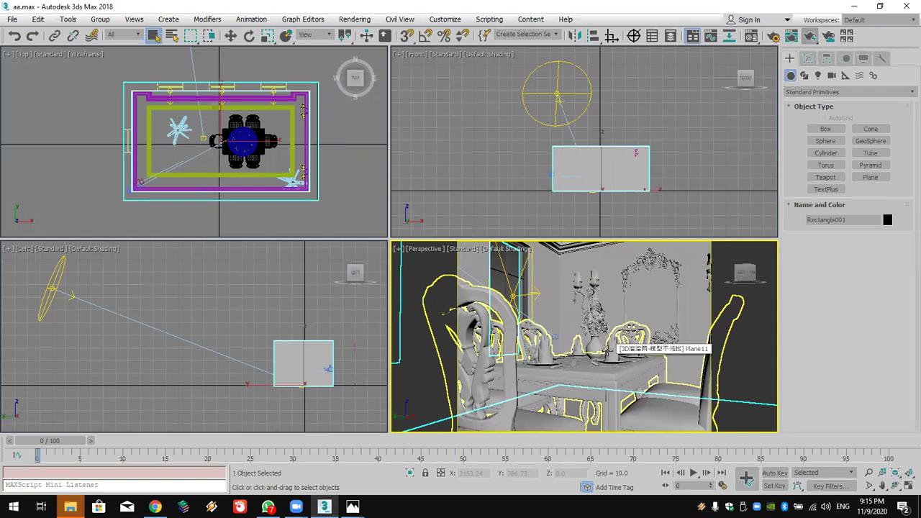
Run the camera script file to add a V-Ray physical camera to the scene
left_click(831, 76)
left_click(488, 19)
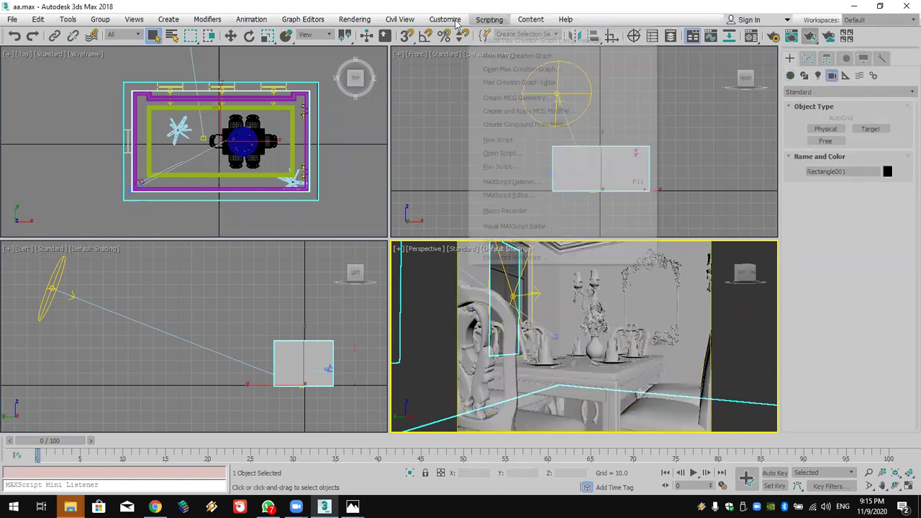
left_click(516, 153)
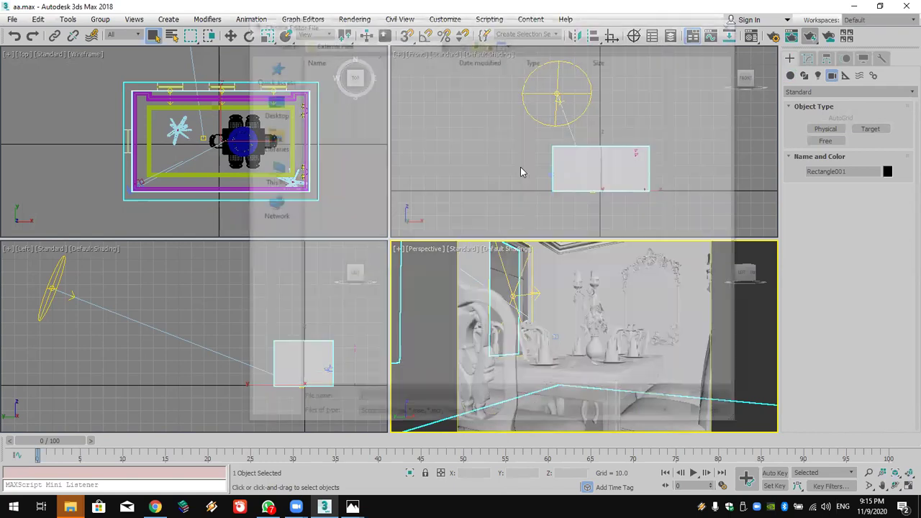
double_click(339, 235)
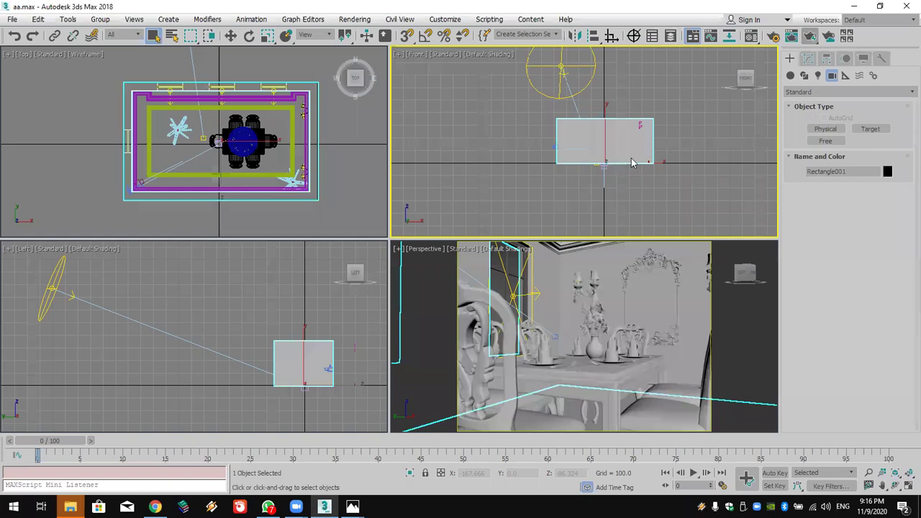
Select the new V-Ray camera below the room, match it to the Perspective view and look through VRayCam002
scroll(660, 144, "up", 5)
right_click(653, 140)
left_click(633, 153)
left_click_drag(658, 135, 659, 230)
middle_click(555, 311)
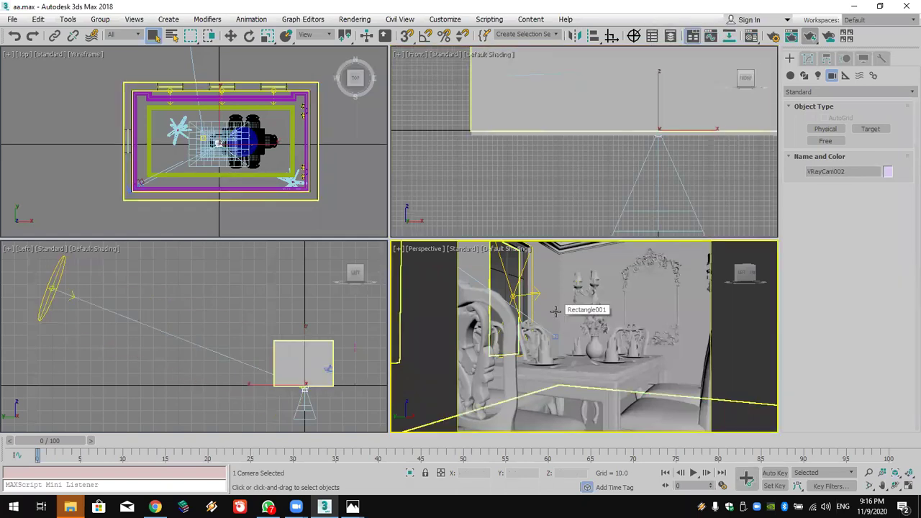
key("ctrl+c")
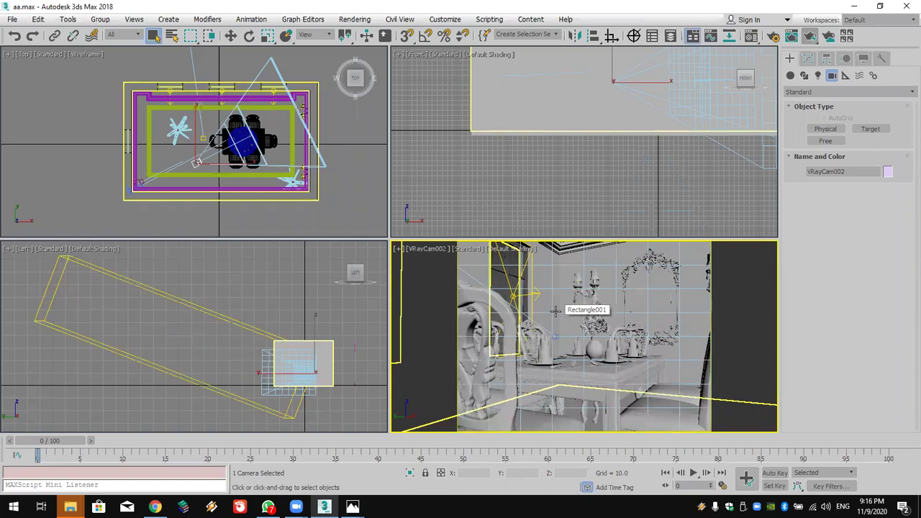
key("c")
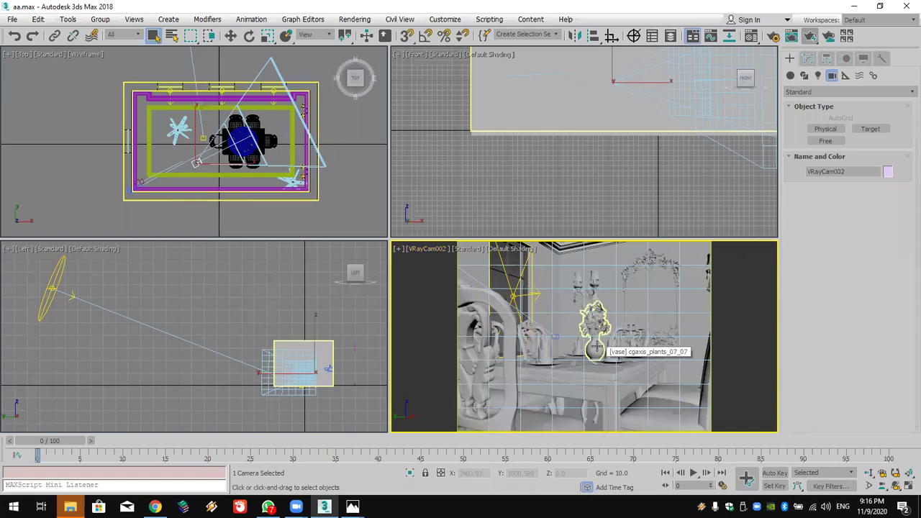
Turn VRayCam002's targeted option off and back on in its basic parameters
left_click(809, 59)
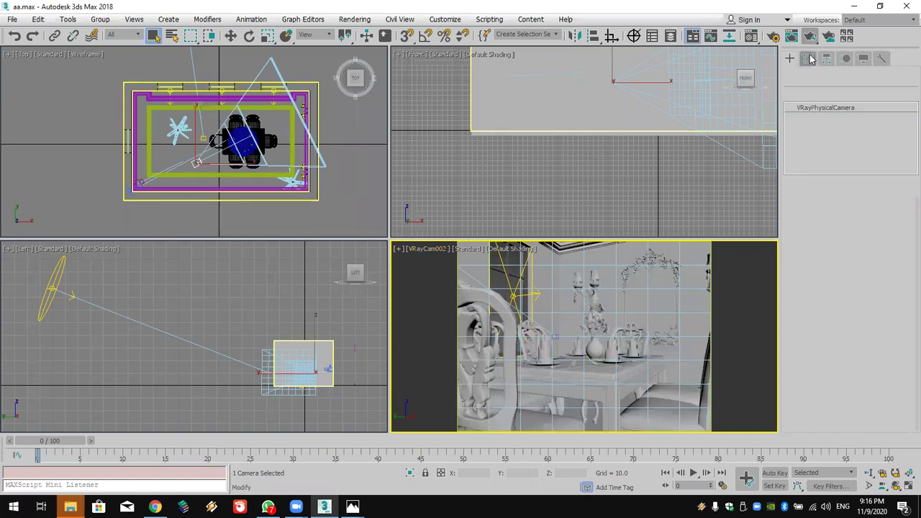
scroll(791, 248, "up", 5)
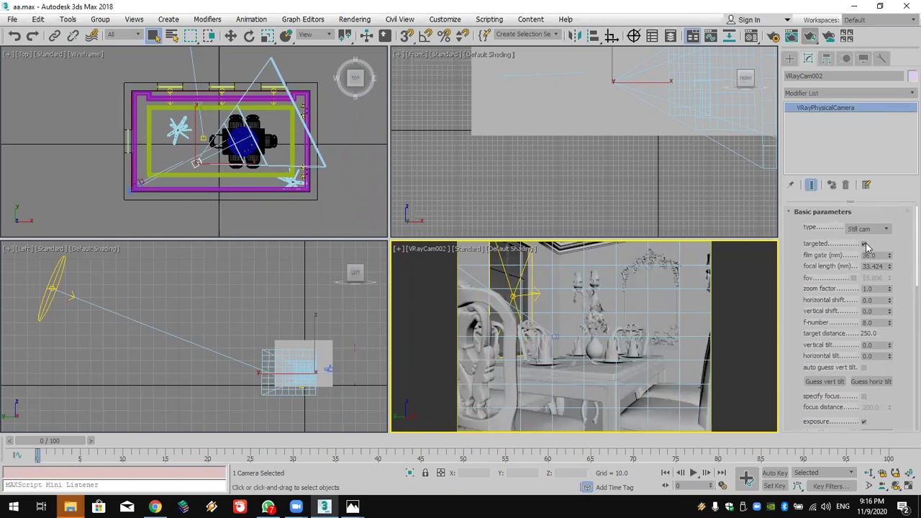
left_click(864, 245)
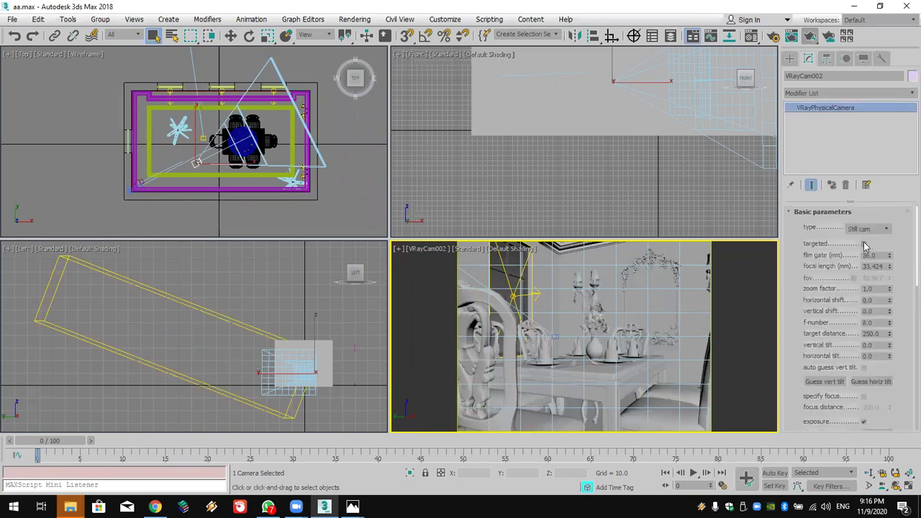
left_click(864, 245)
left_click(864, 245)
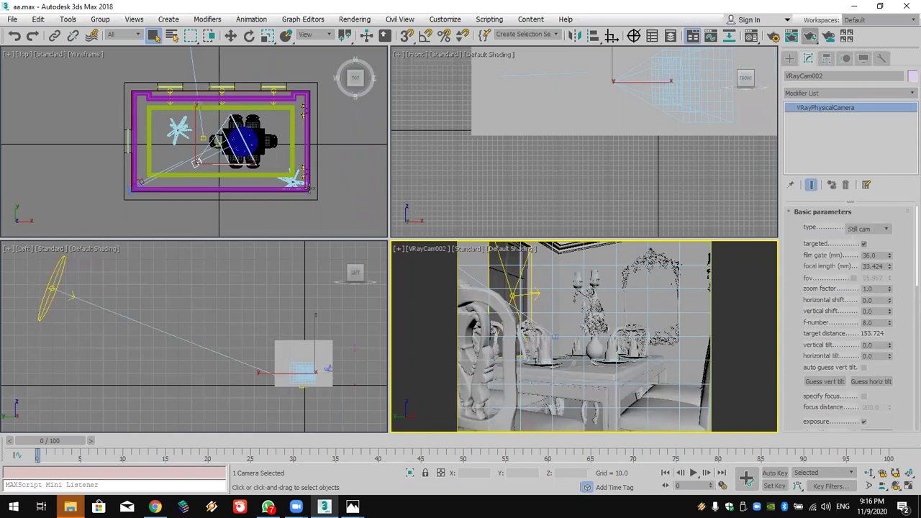
Select VRayCam002's target and move it onto the middle of the dining table, at about X 97, Y 7, Z 100
left_click(230, 36)
left_click(196, 163)
right_click(195, 163)
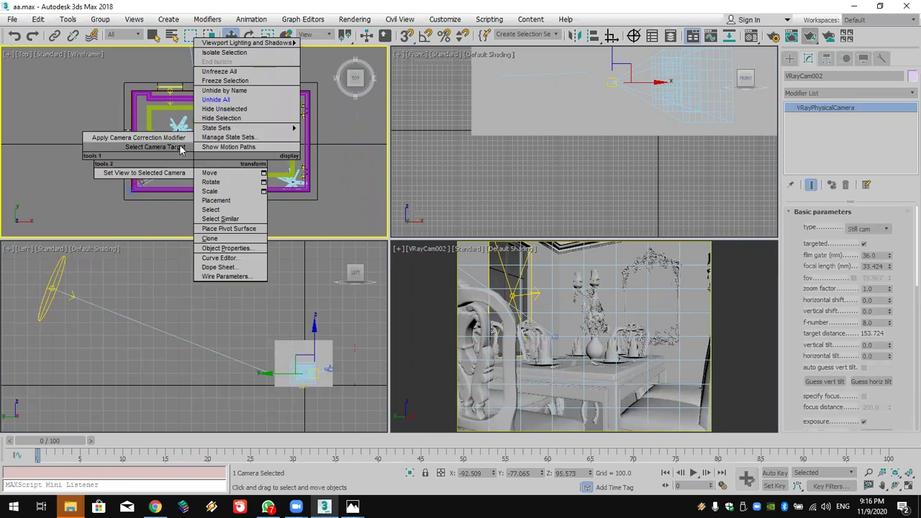
left_click(182, 147)
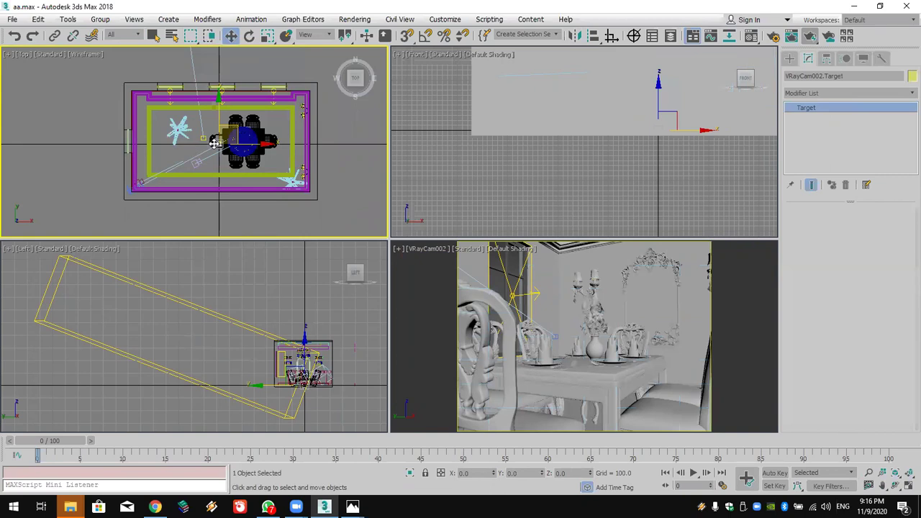
mouse_move(241, 132)
left_mouse_down()
mouse_move(231, 138)
mouse_move(240, 142)
left_mouse_up()
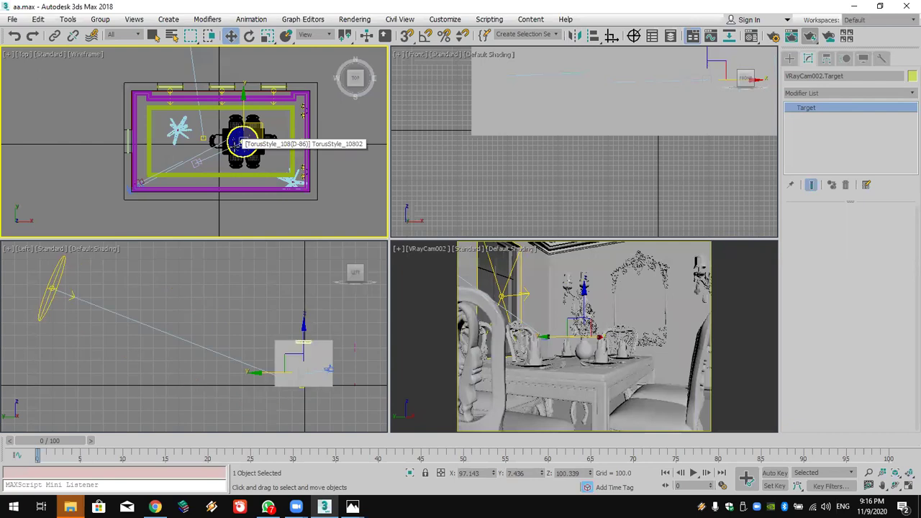
Move VRayCam002 close to the end of the dining table, at about X -13, Y 61, for a close-up of the tableware
left_click(195, 164)
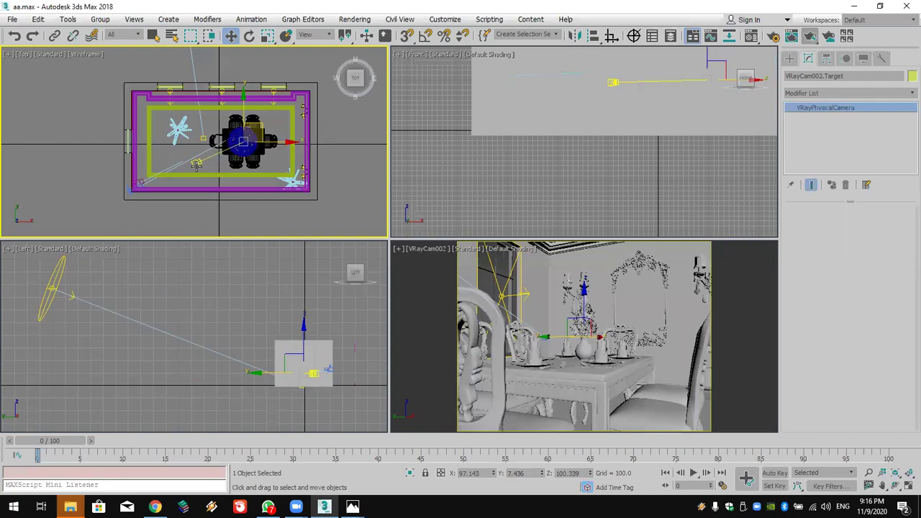
left_click_drag(193, 147, 234, 117)
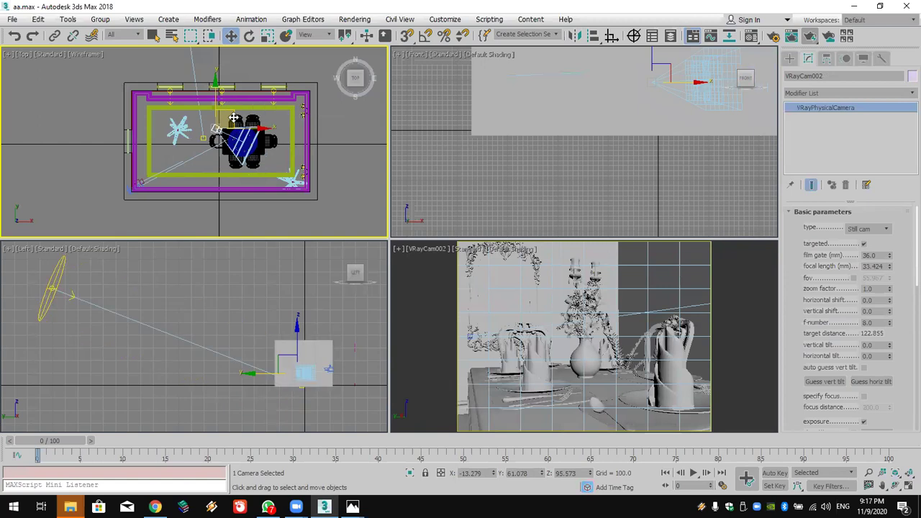
middle_click_drag(650, 185, 611, 229)
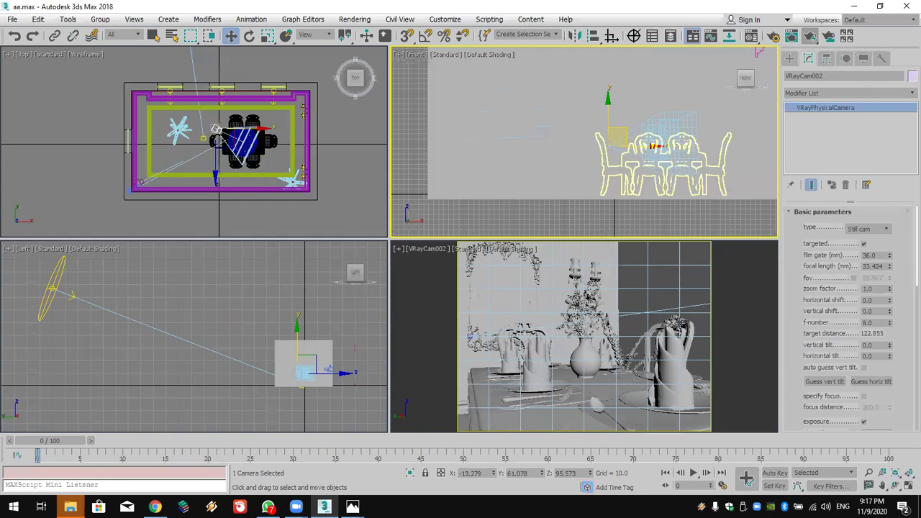
Examine the aperture and depth of field side of the exposure triangle image in Photos and return to 3ds Max
mouse_move(353, 507)
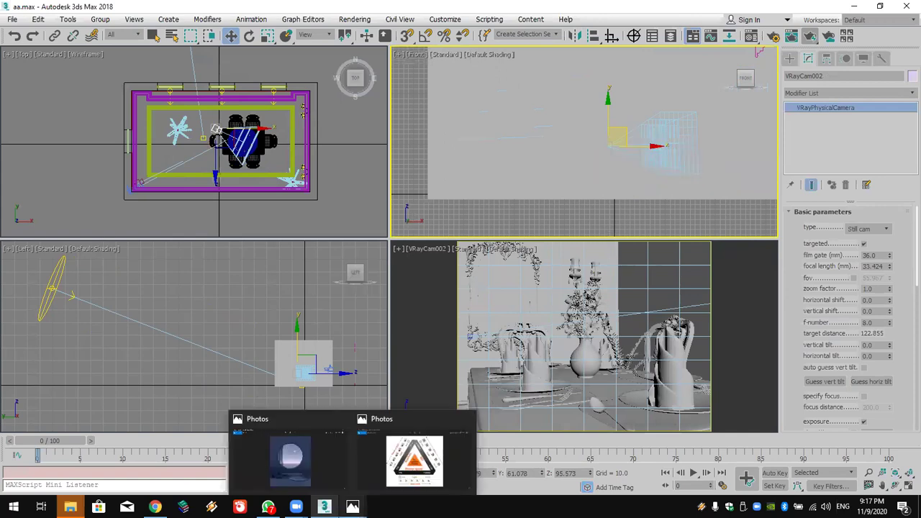
left_click(399, 475)
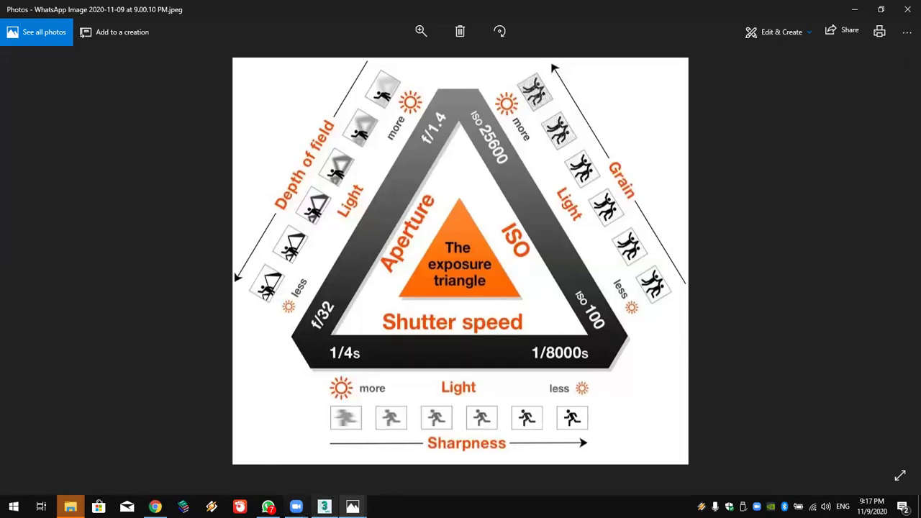
left_click(324, 507)
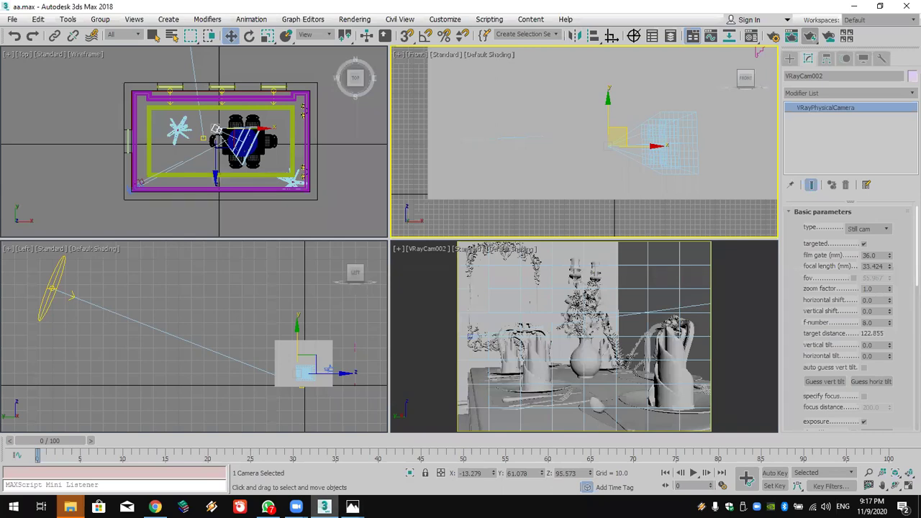
Set VRayCam002's f-number to 1.2
double_click(876, 323)
type("1")
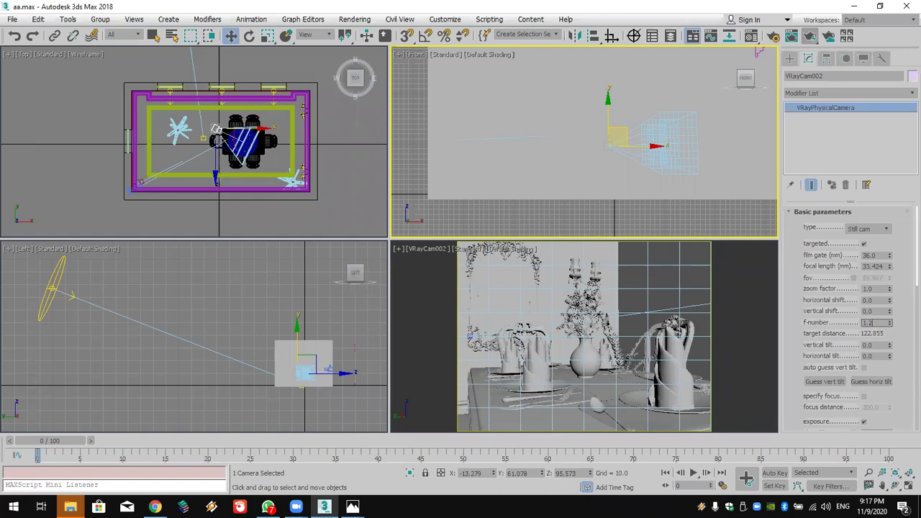
type(".2")
key("Return")
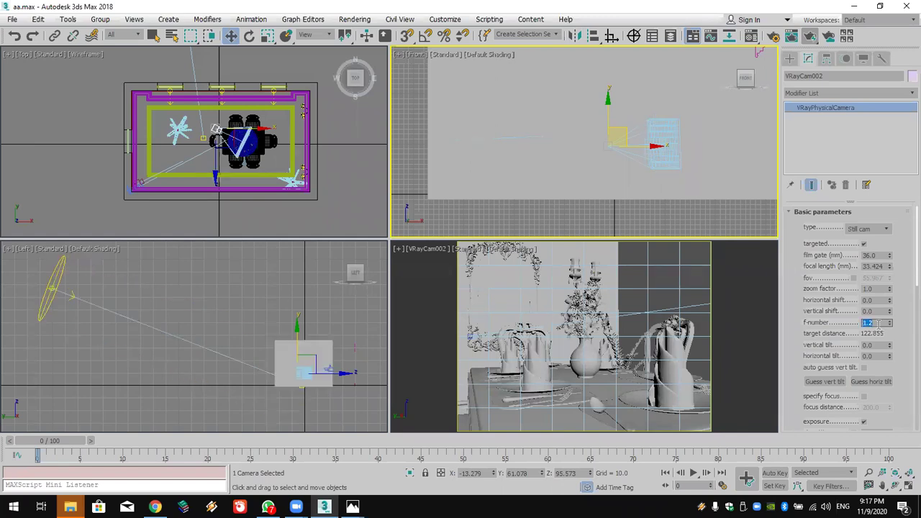
Set VRayCam002's shutter speed to 1800
left_click_drag(803, 426, 826, 320)
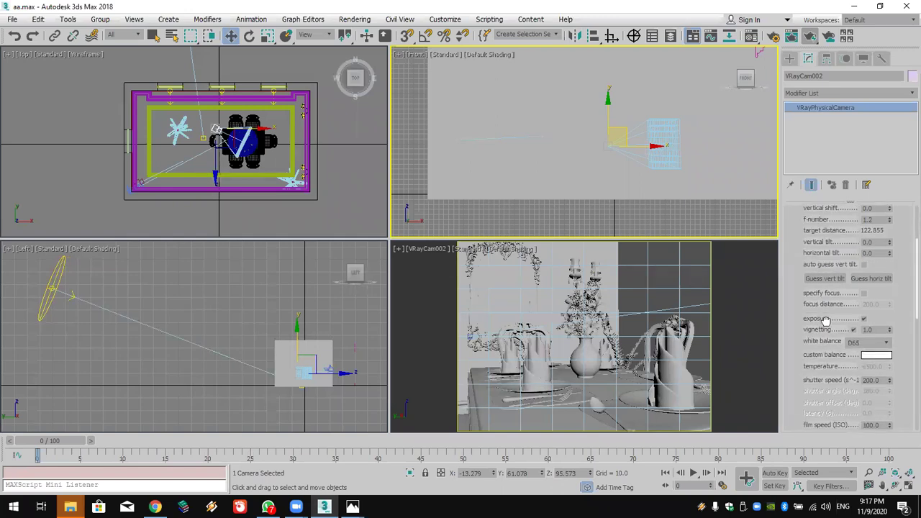
double_click(871, 380)
type("1800")
key("Return")
Render the VRayCam002 view, inspect the depth of field at enlarged size, and cancel the render and close the frame buffer
right_click(754, 258)
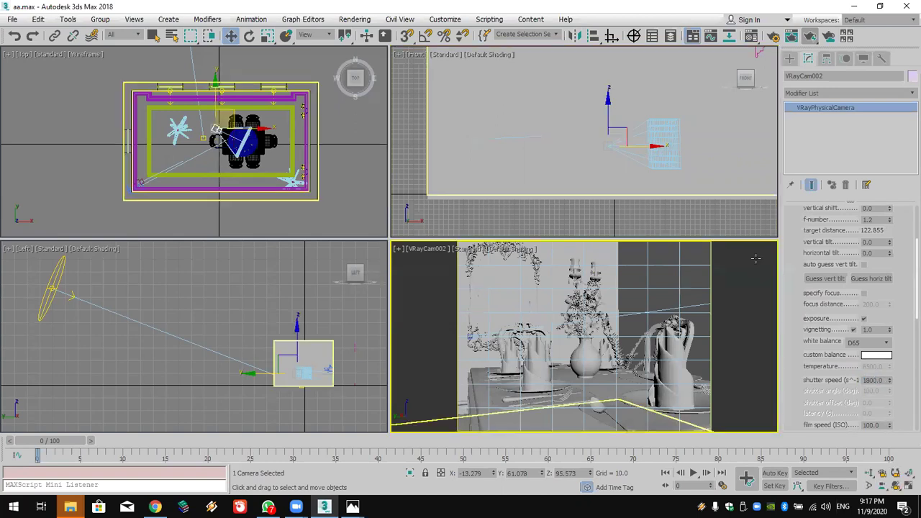
left_click(833, 38)
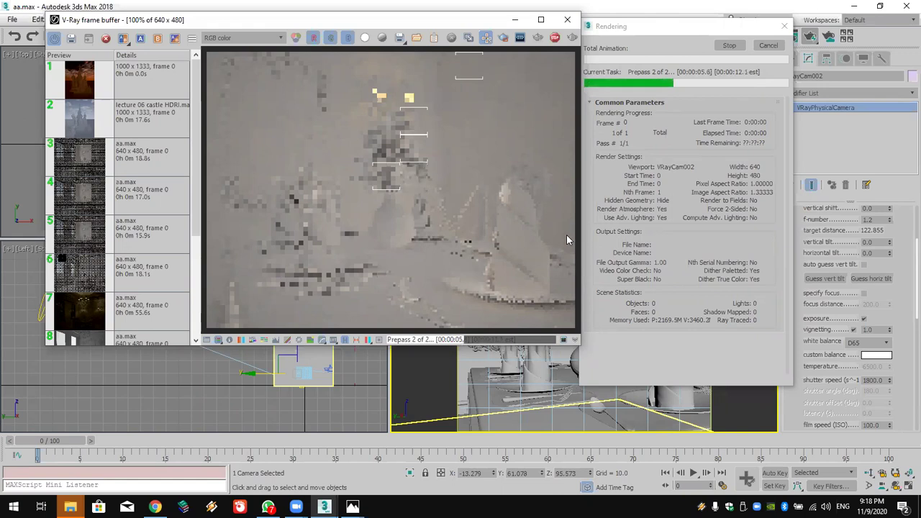
double_click(452, 24)
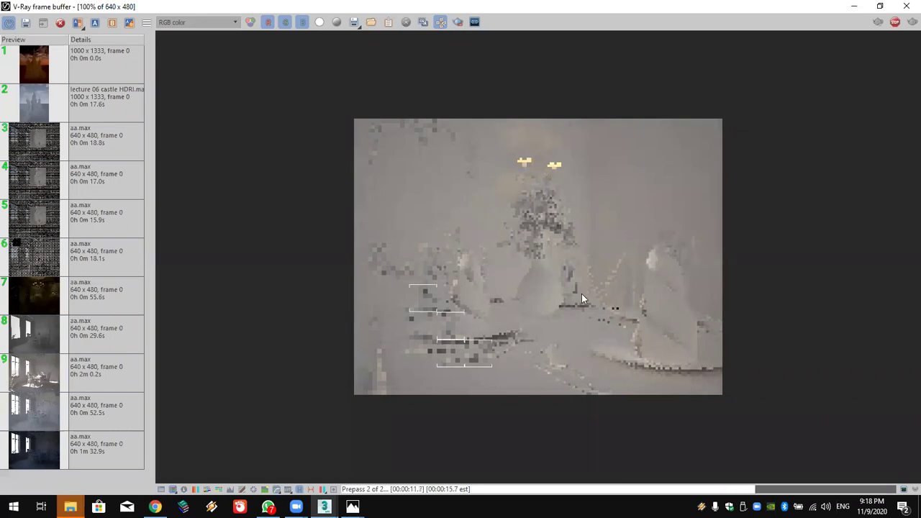
double_click(559, 6)
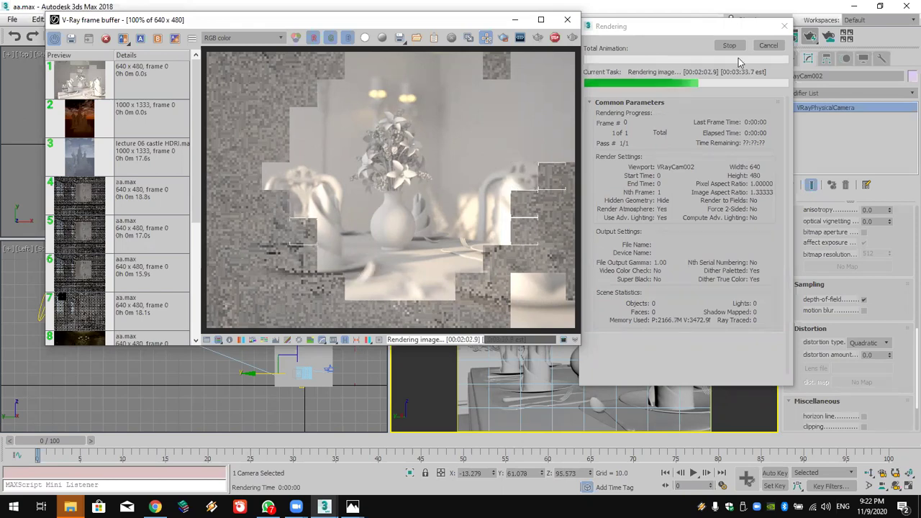
left_click(767, 45)
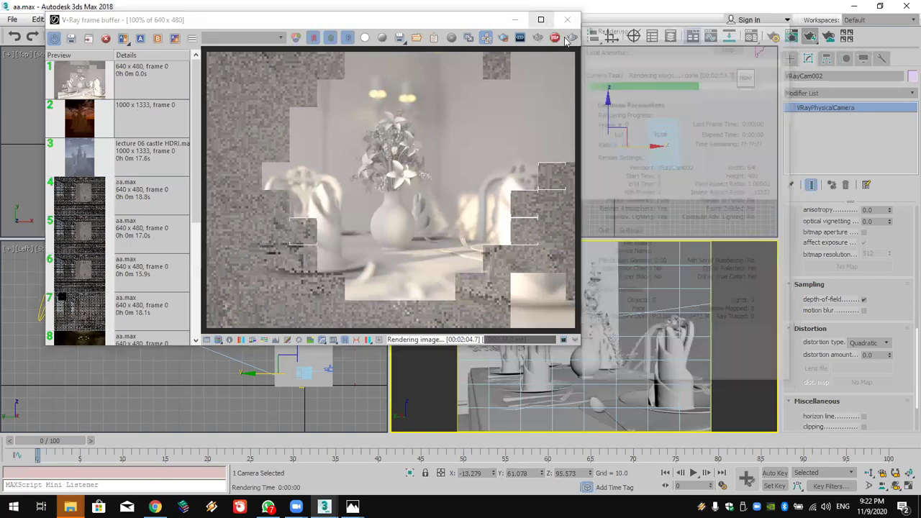
left_click(567, 19)
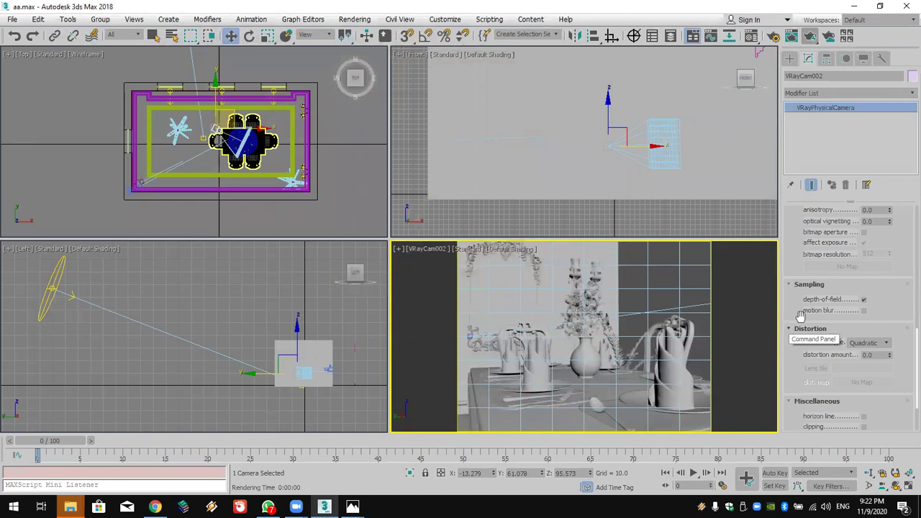
Lower VRayCam002's f-number to 0.8
scroll(787, 282, "up", 10)
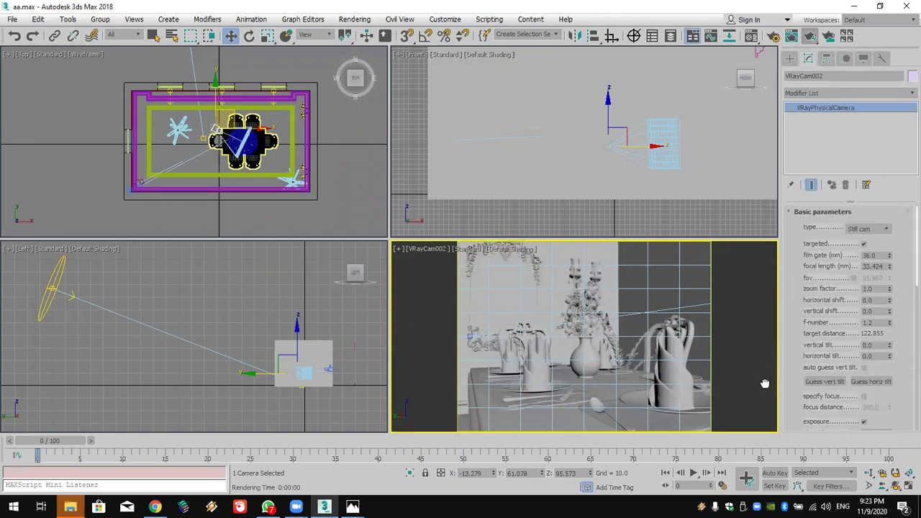
scroll(789, 271, "up", 3)
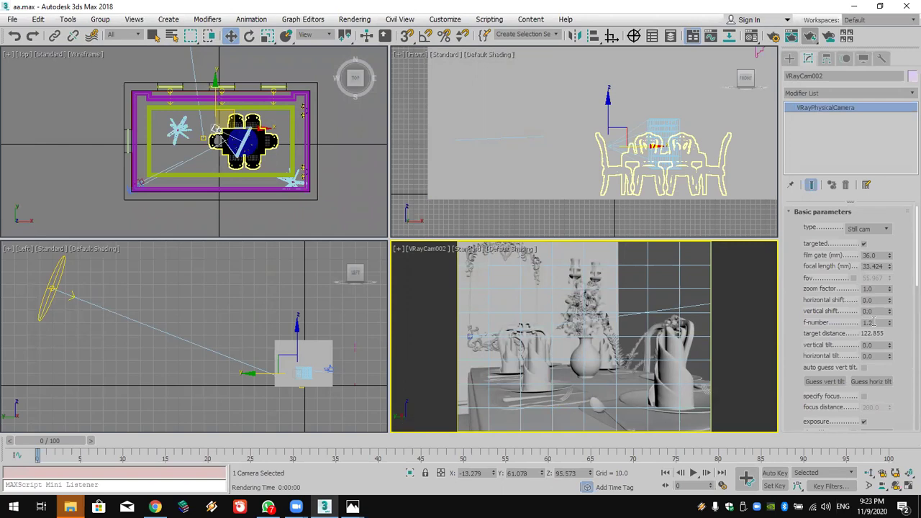
double_click(872, 322)
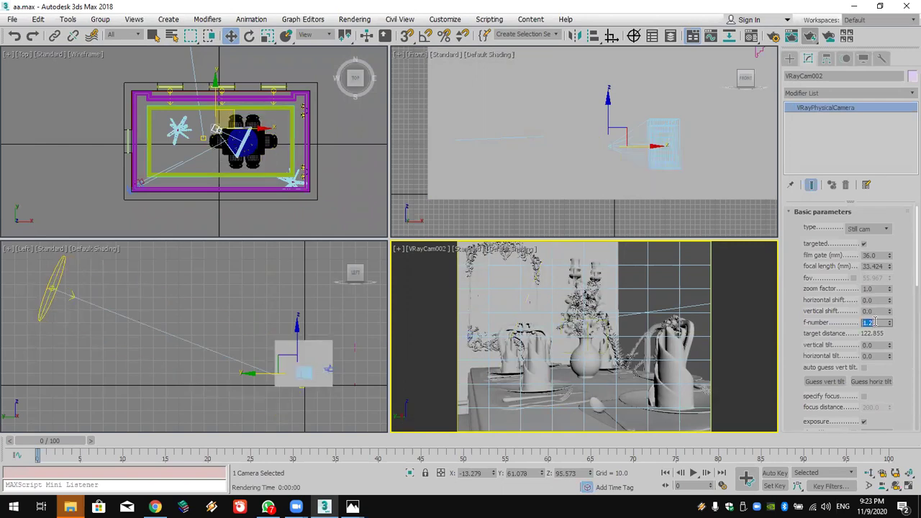
type("0.8")
key("Return")
Raise VRayCam002's shutter speed to 2100
left_click_drag(791, 376, 821, 250)
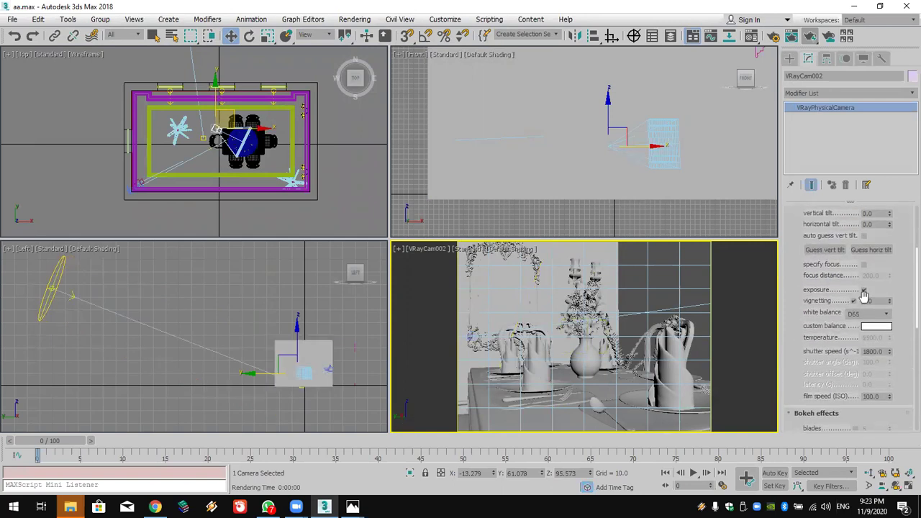
double_click(870, 351)
type("2100")
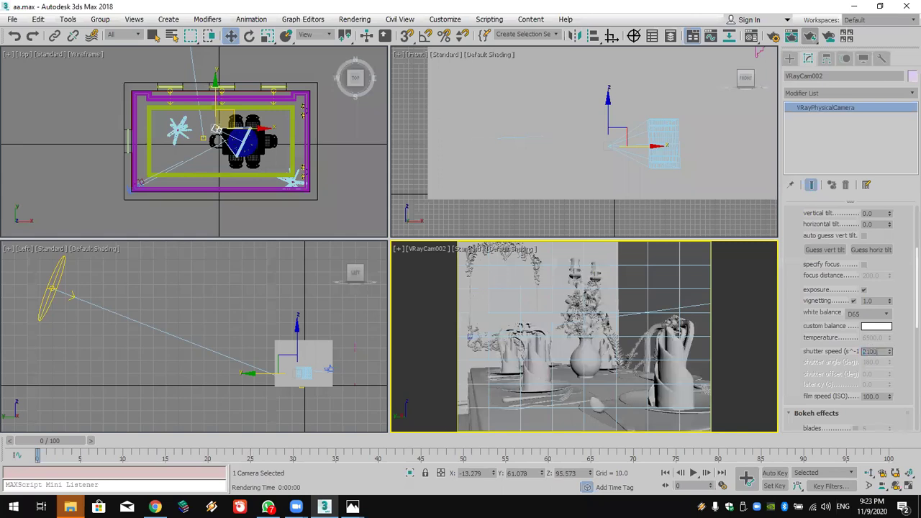
key("Return")
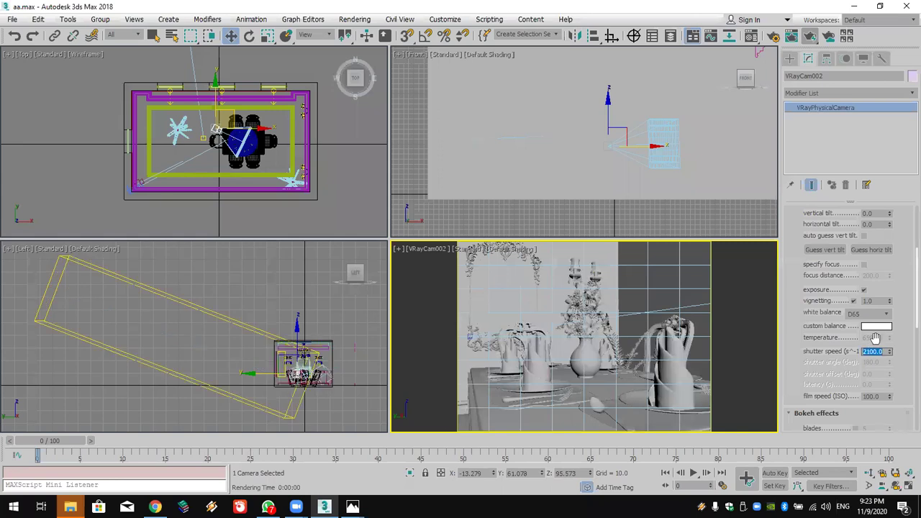
Render the VRayCam002 view with the new exposure values, and switch to the exposure triangle image in Photos
right_click(724, 245)
left_click(810, 36)
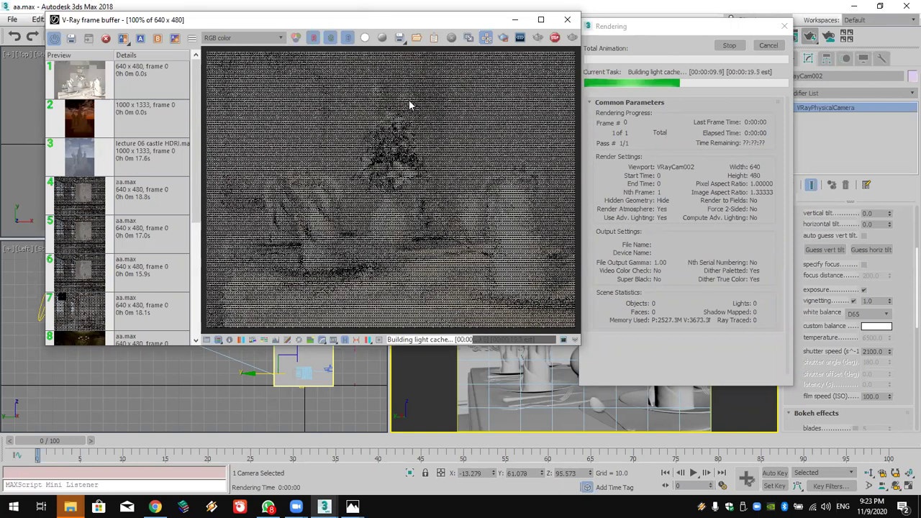
key("super+Up")
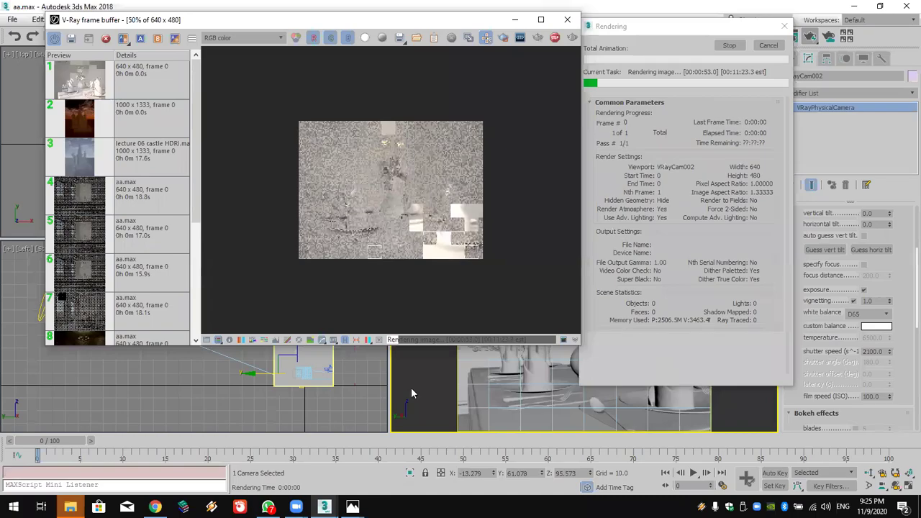
key("alt+Tab")
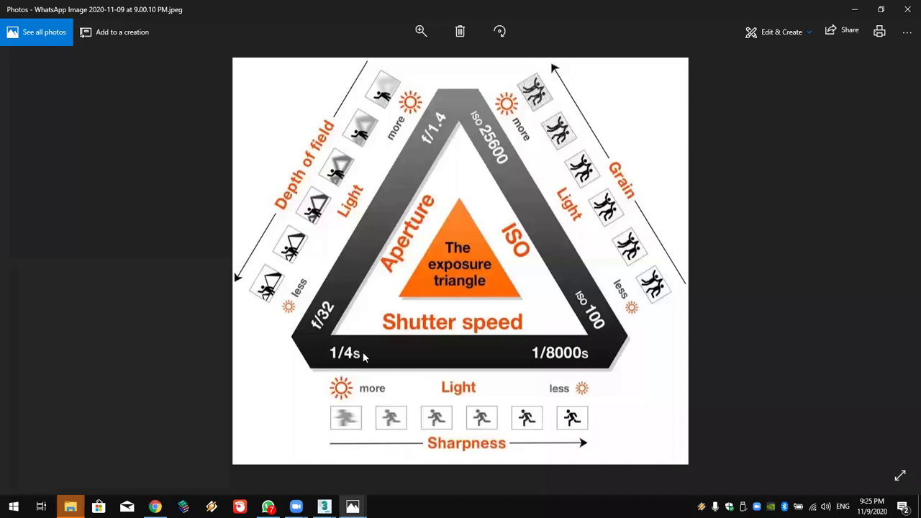
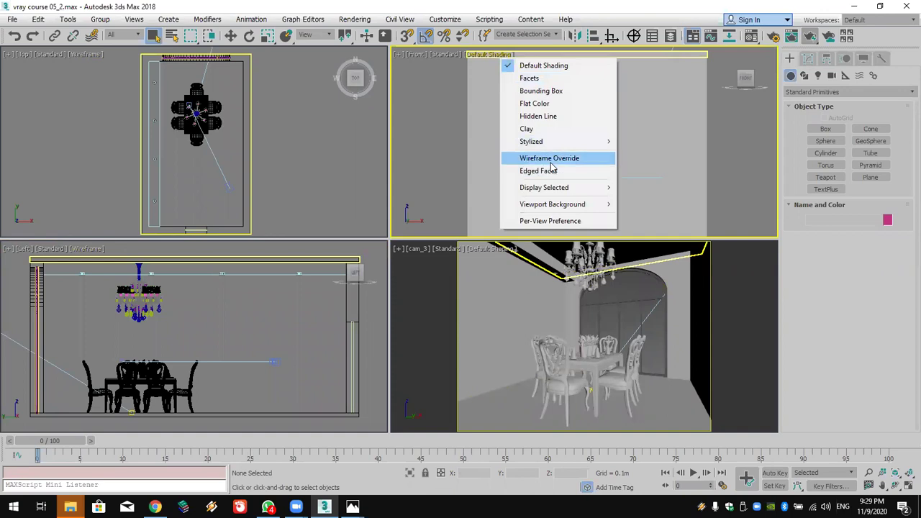
Change the cam_3 viewport to a Perspective view and frame the dining table and chairs close up
left_click(632, 327)
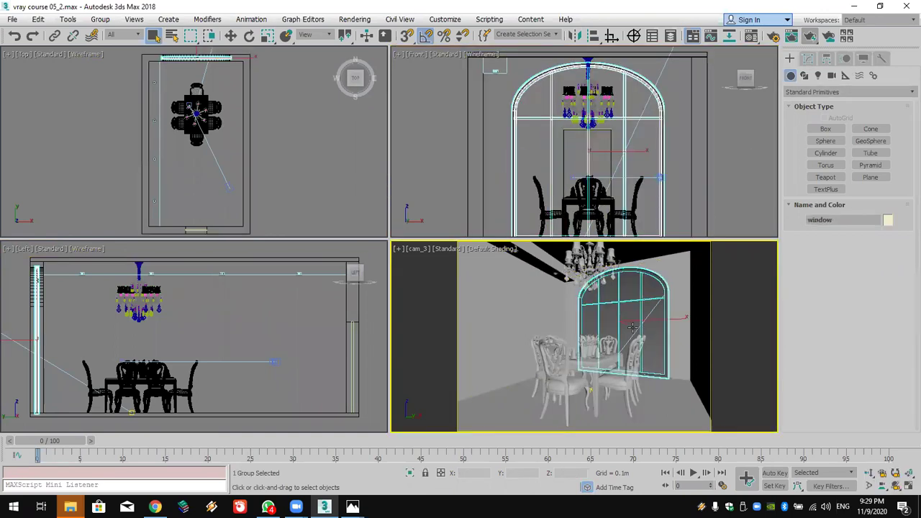
key("p")
left_click(868, 487)
left_click_drag(710, 421, 490, 245)
scroll(638, 344, "up", 2)
scroll(637, 344, "up", 5)
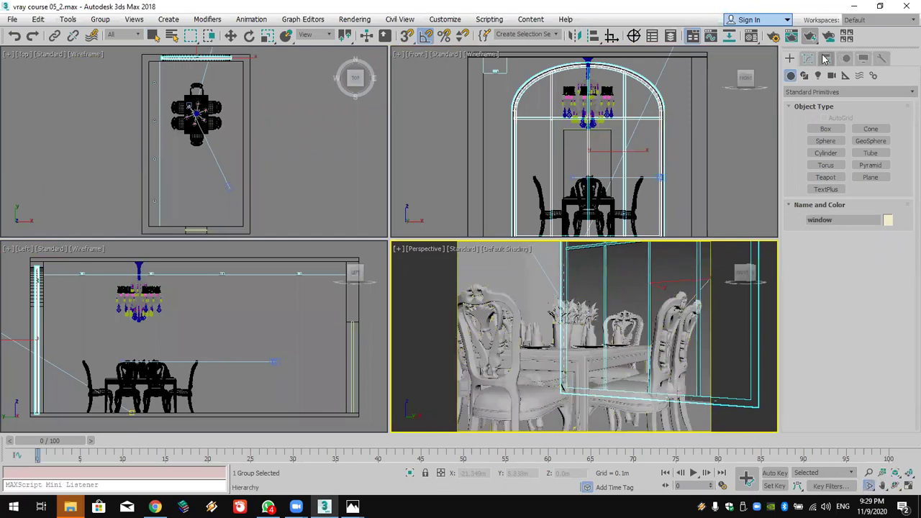
Run the vraycreatevrayphysicalcamera script from the External Files folder
left_click(490, 20)
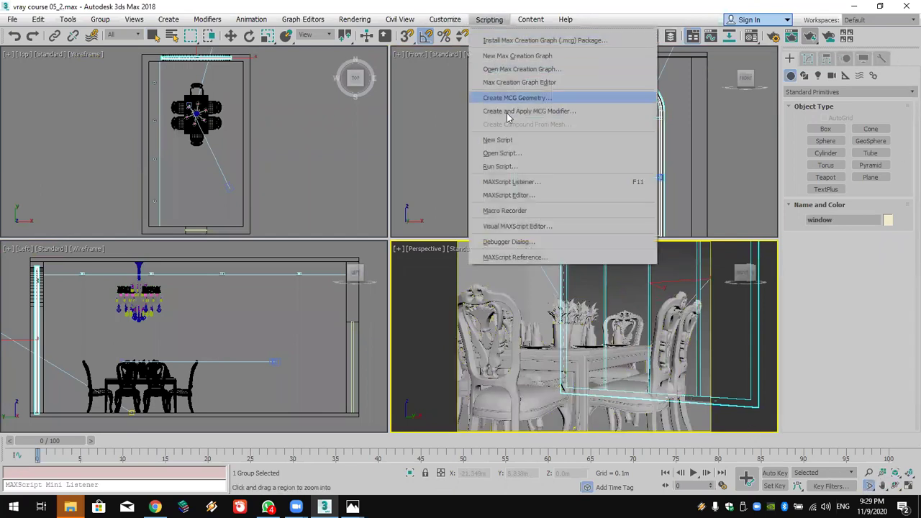
left_click(500, 166)
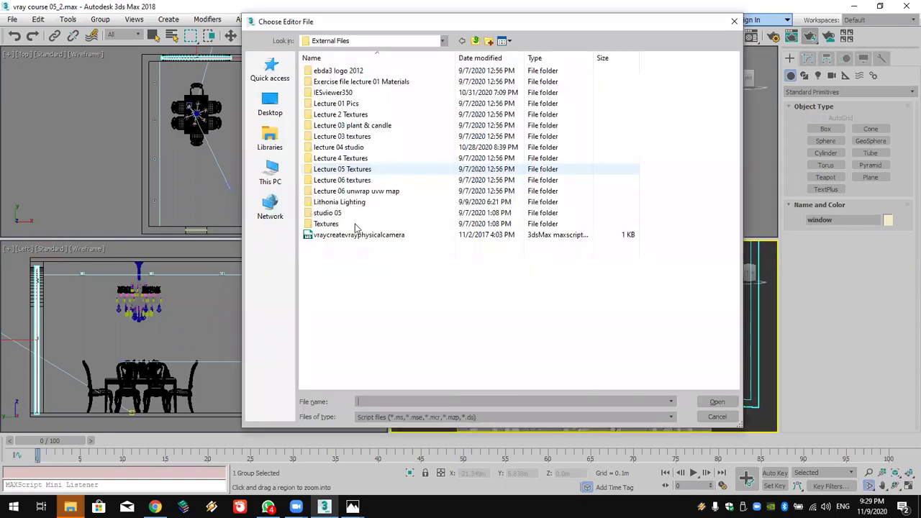
double_click(367, 235)
Select VRayCam001 in the Front view and match it to the Perspective view of the dining table
scroll(574, 193, "up", 6)
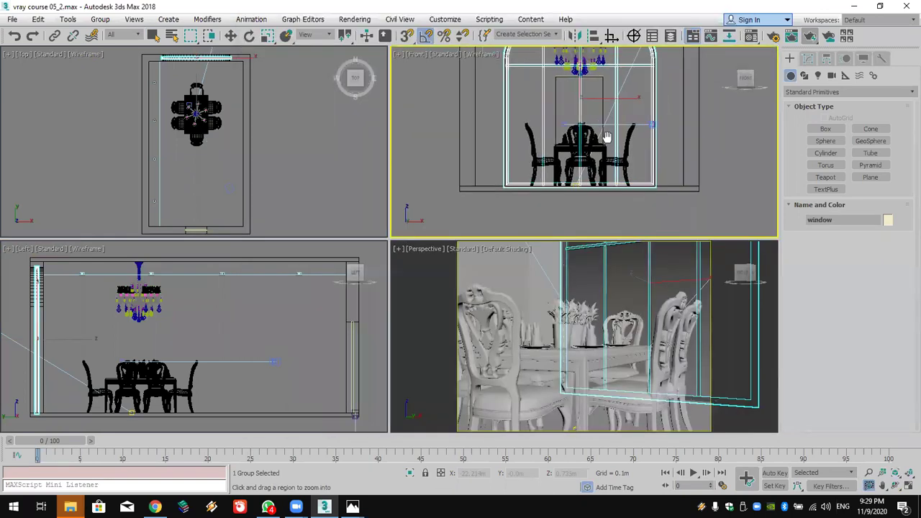
scroll(574, 195, "down", 8)
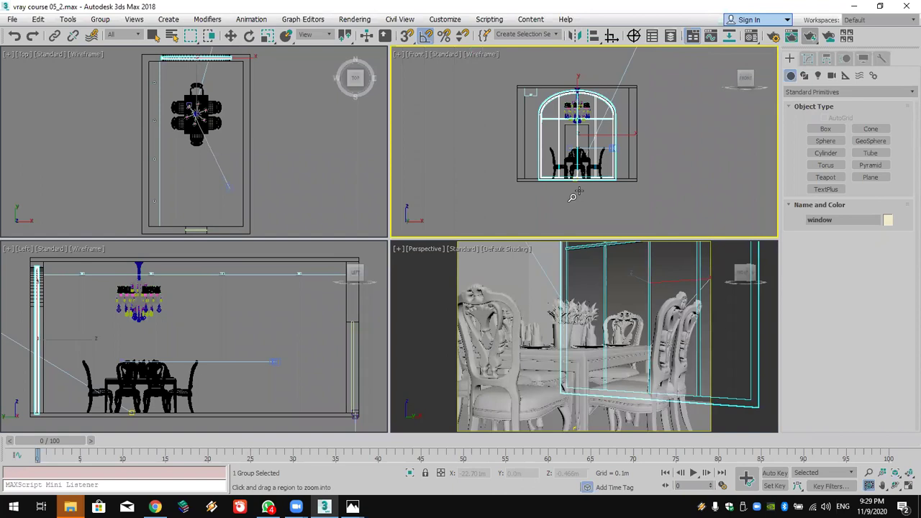
scroll(573, 194, "down", 10)
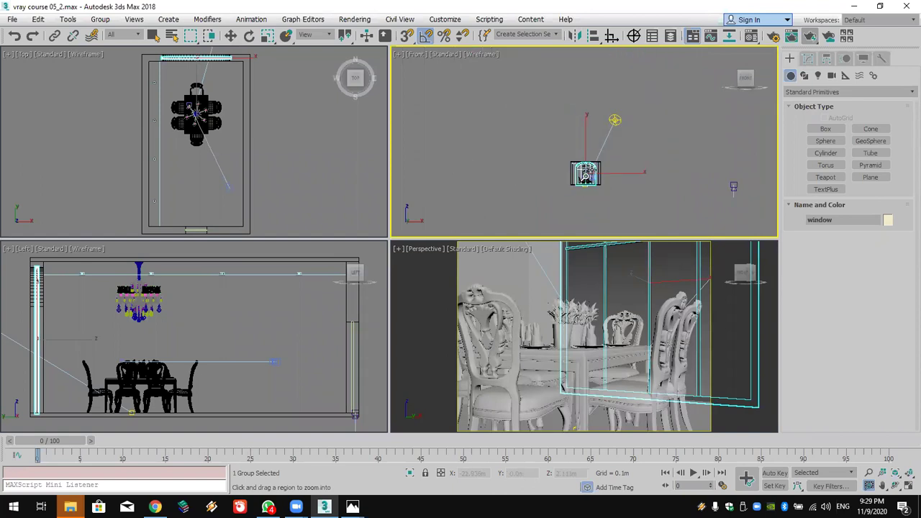
right_click(608, 185)
left_click(627, 175)
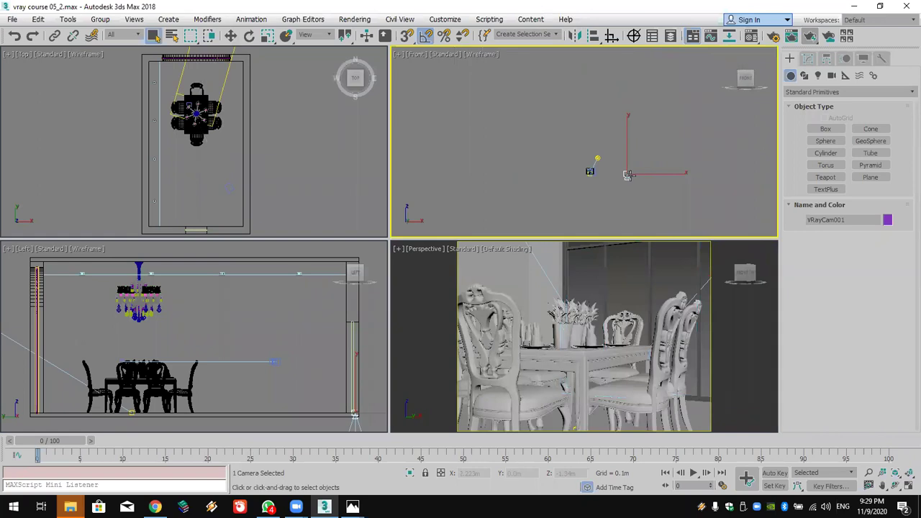
right_click(601, 266)
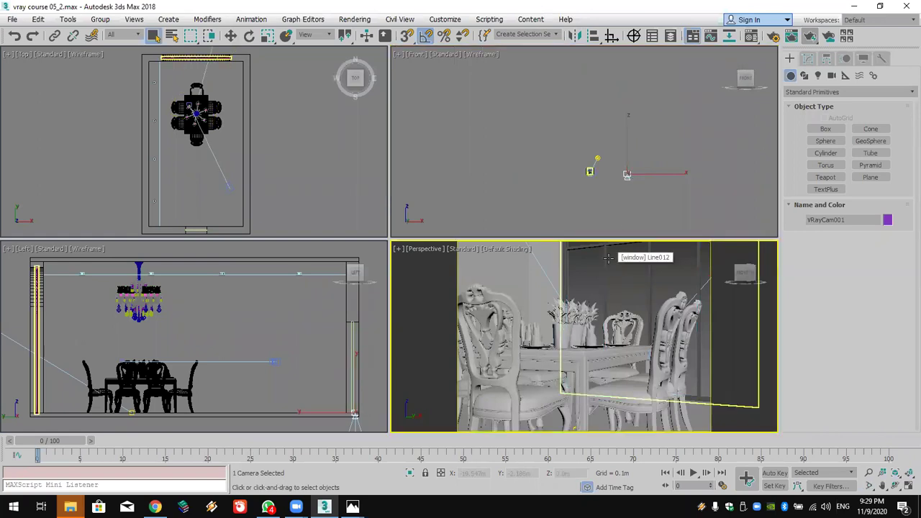
key("c")
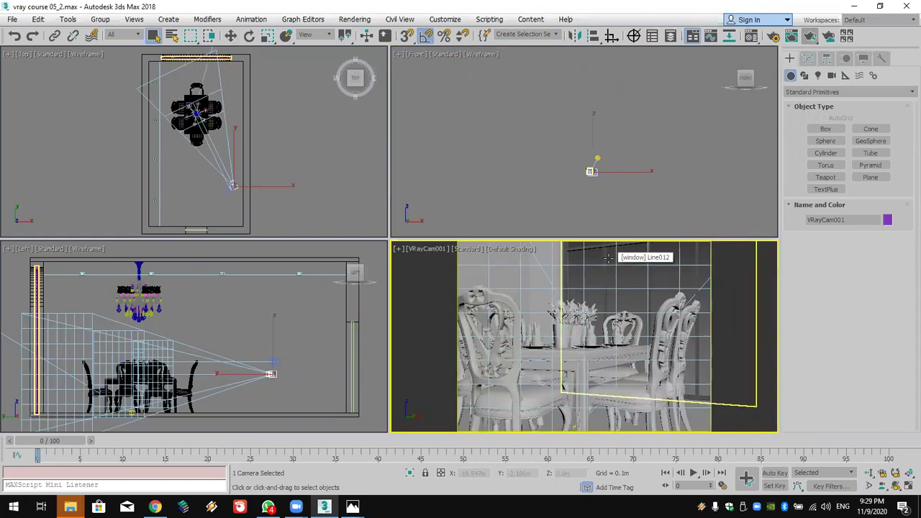
Show VRayCam001's parameters, activate the Move tool, and turn the camera's targeted option off and on again
left_click(808, 59)
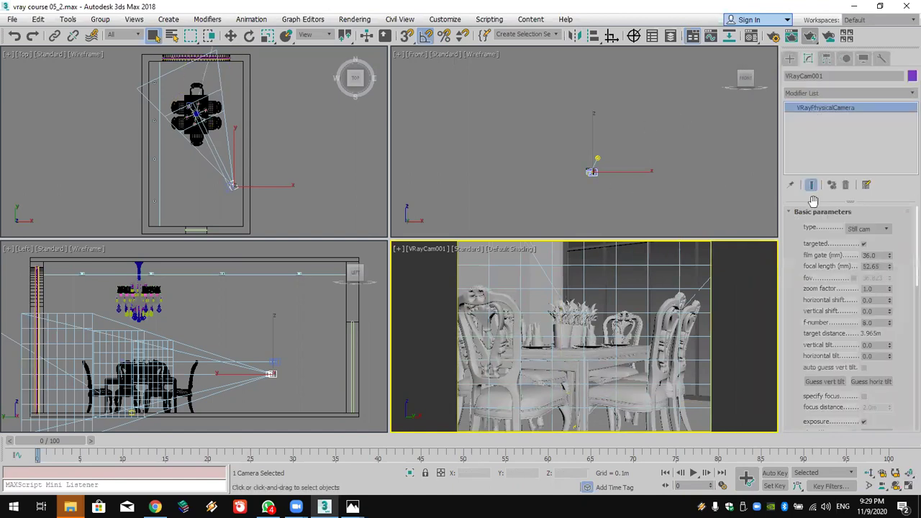
left_click(230, 35)
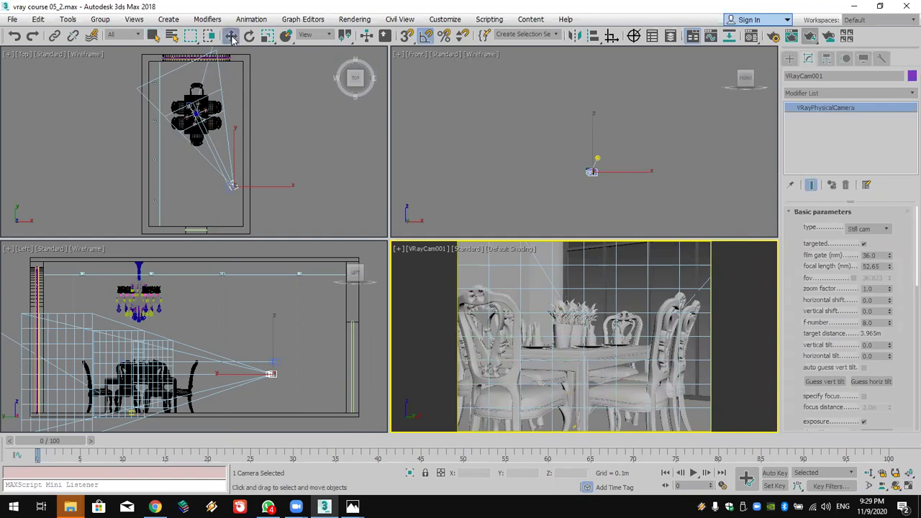
left_click(864, 243)
left_click(864, 244)
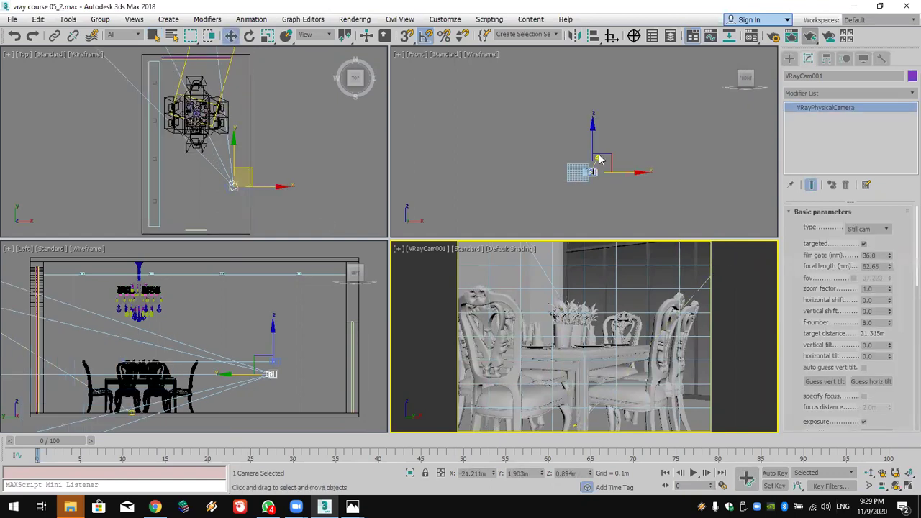
Select VRayCam001's target in the Top view, and reselect the camera itself through its viewport
left_click(236, 187)
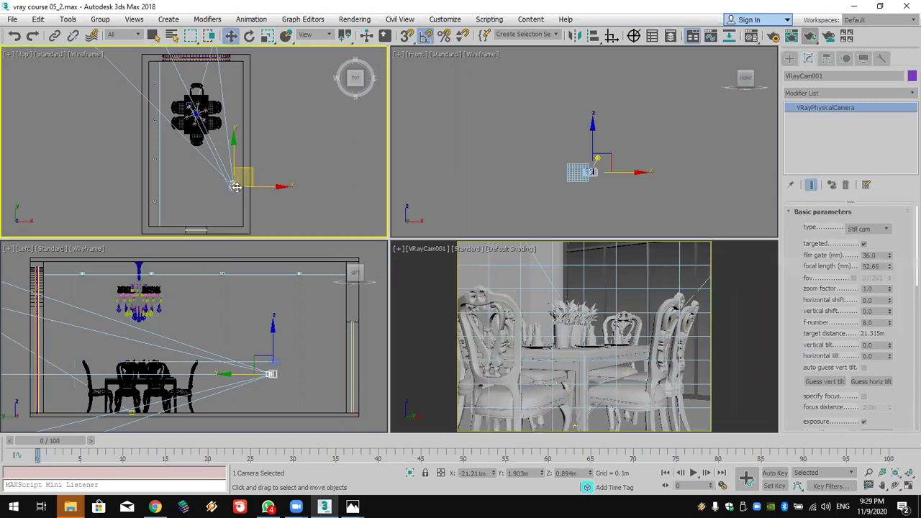
right_click(233, 183)
left_click(213, 170)
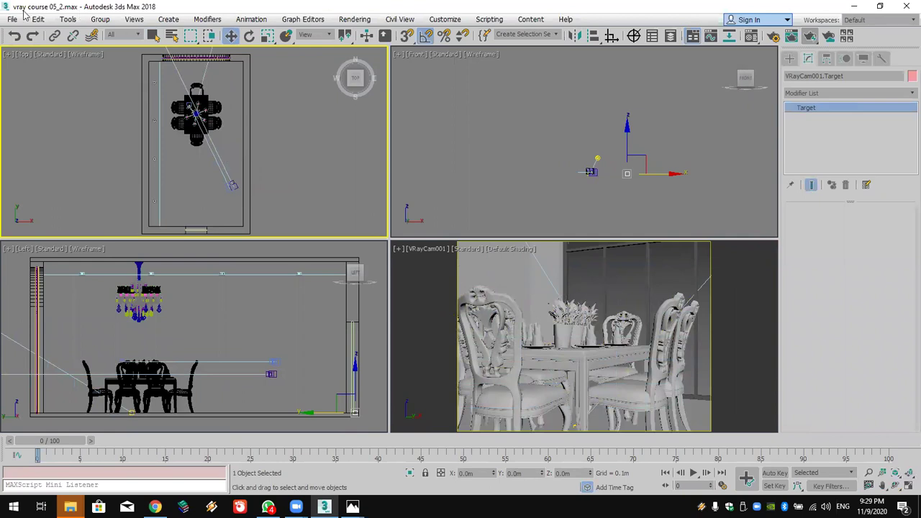
right_click(433, 253)
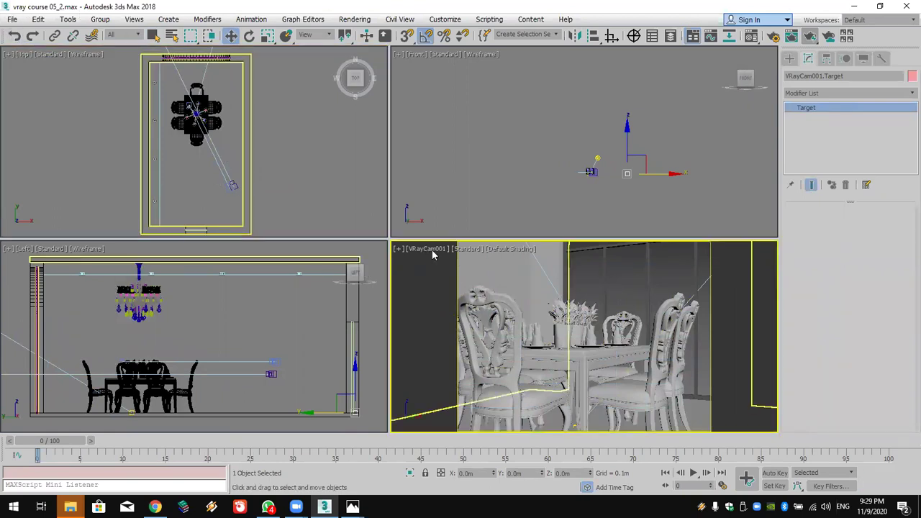
left_click(433, 254)
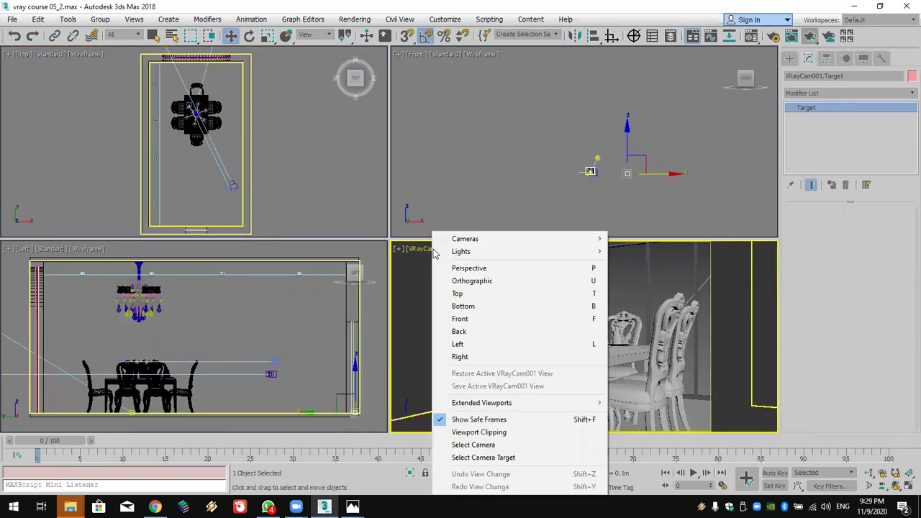
left_click(508, 447)
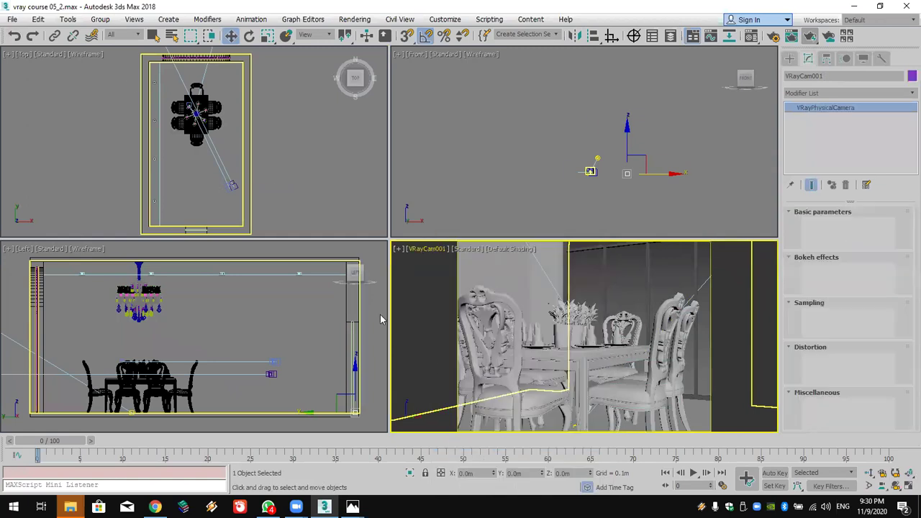
Select VRayCam001's target and move it onto the dining table in the Top view
right_click(234, 185)
right_click(236, 189)
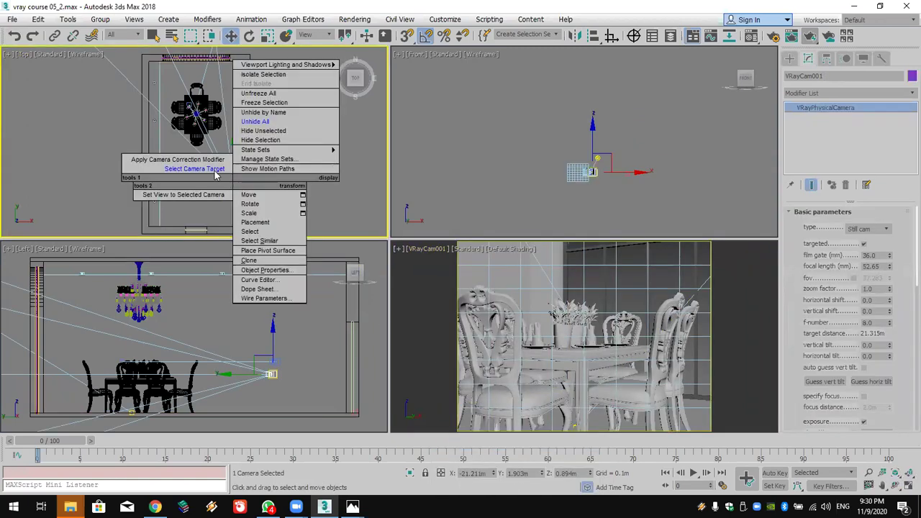
left_click(215, 172)
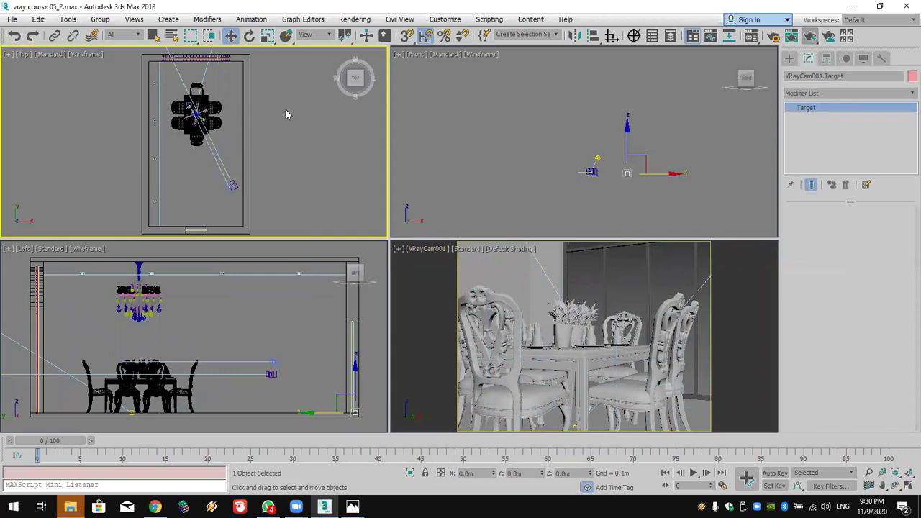
key("alt+q")
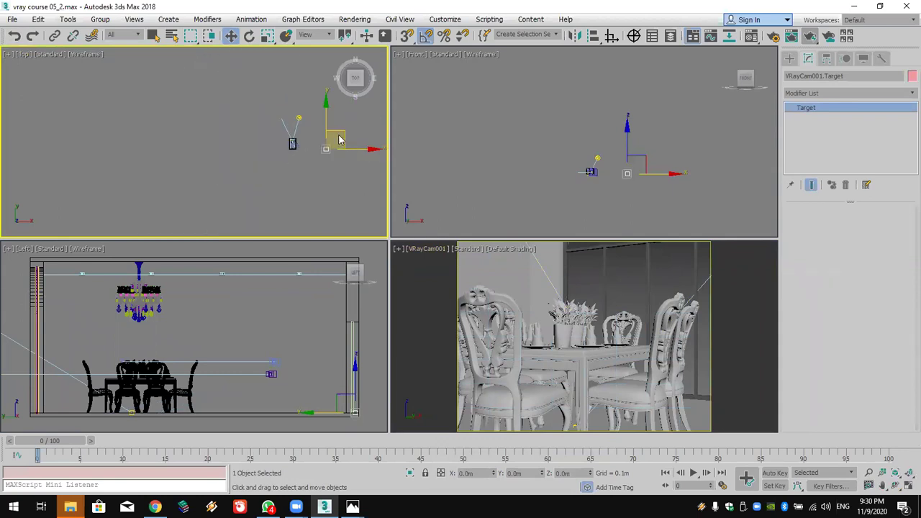
mouse_move(342, 134)
left_mouse_down()
mouse_move(298, 105)
mouse_move(347, 139)
left_mouse_up()
key("shift+z")
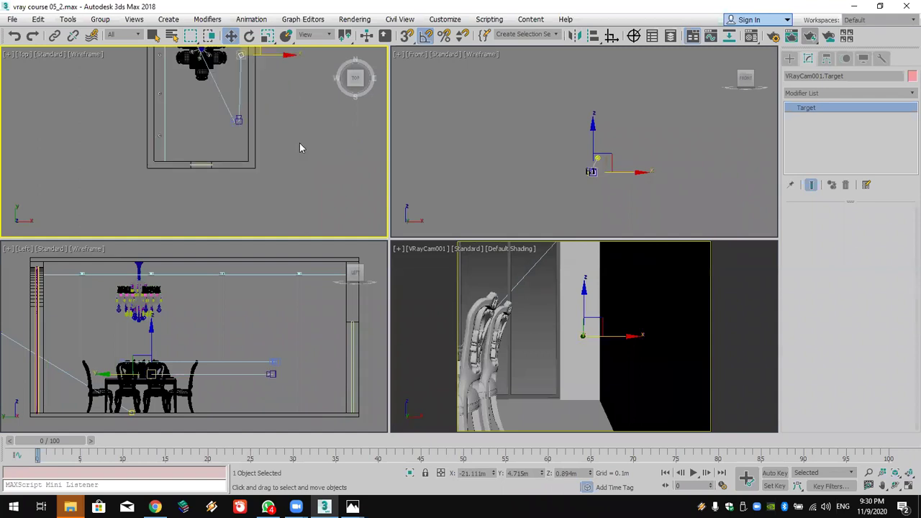
key("shift+z")
left_click_drag(257, 137, 215, 129)
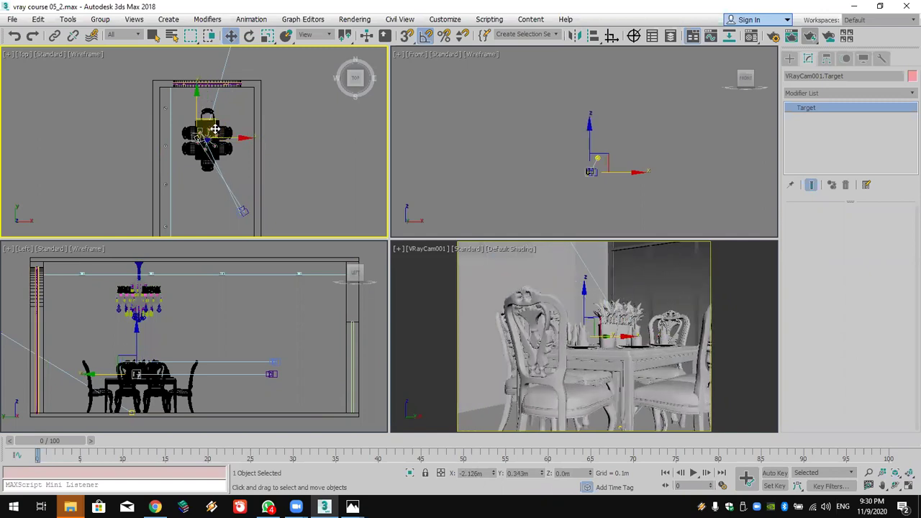
Move the camera target across the tabletop to beneath the chandelier's lowest lamp in the Top view
scroll(218, 146, "up", 8)
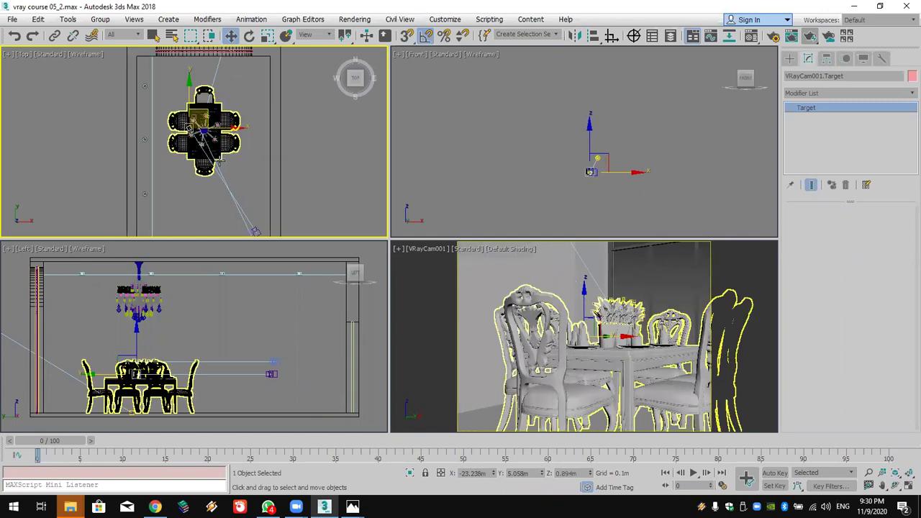
middle_click_drag(220, 158, 211, 231)
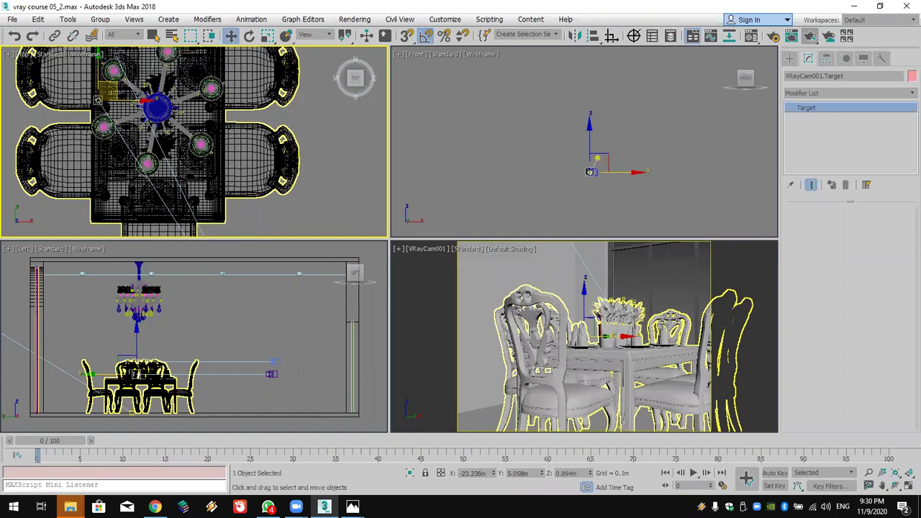
left_click_drag(119, 88, 170, 154)
scroll(223, 166, "down", 2)
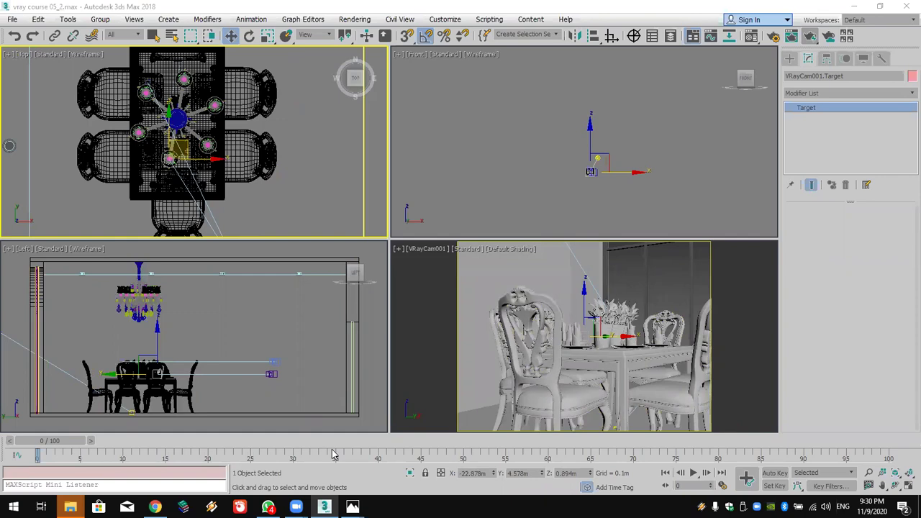
Select VRayCam001 and move it close to the lower-left side of the dining table in the Top view
scroll(248, 155, "up", 2)
scroll(249, 166, "down", 2)
scroll(249, 169, "up", 3)
scroll(251, 185, "down", 2)
scroll(251, 186, "down", 4)
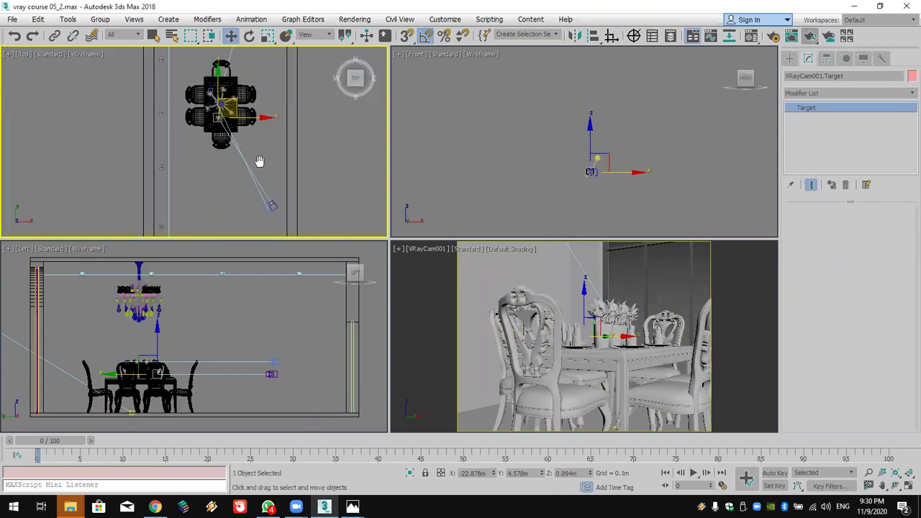
left_click(282, 184)
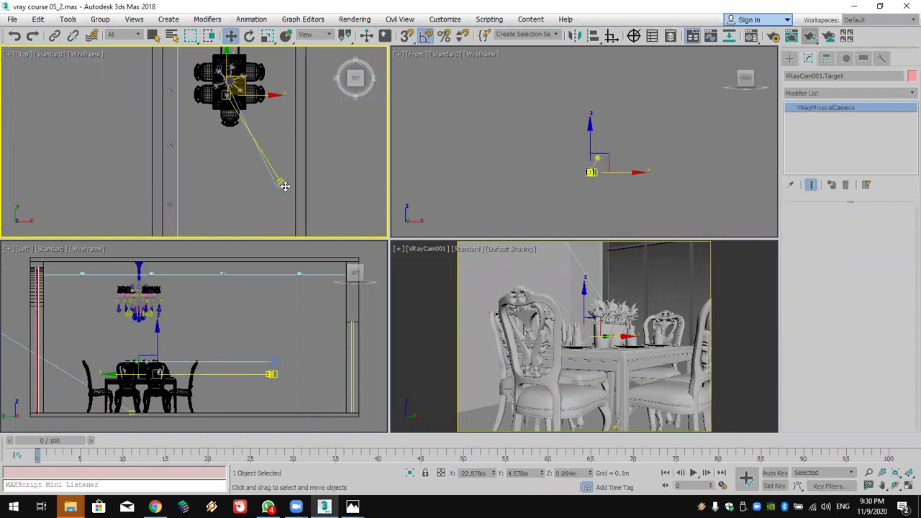
left_click_drag(300, 177, 217, 132)
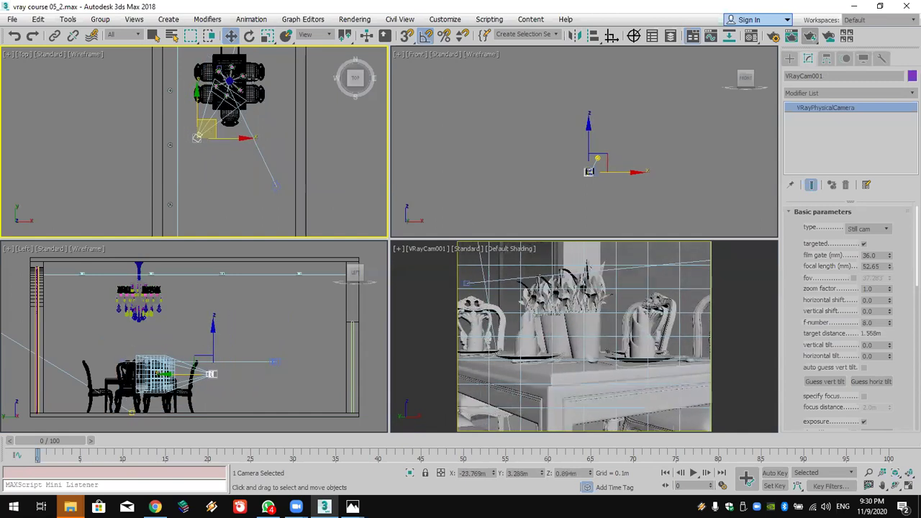
Select VRayCam001's target and move it to the table's lower-left corner in the Top view
middle_click_drag(217, 132, 226, 166)
scroll(223, 137, "up", 6)
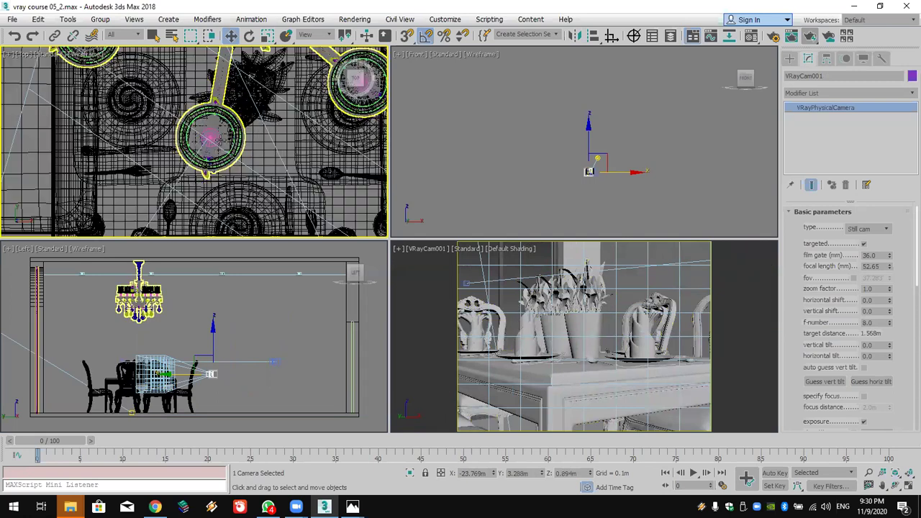
middle_click_drag(216, 173, 228, 171)
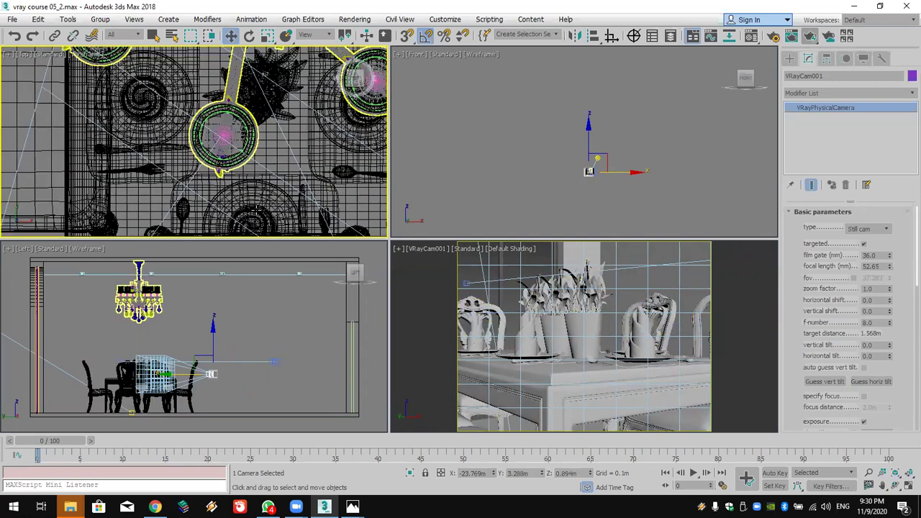
scroll(229, 171, "down", 8)
scroll(221, 216, "up", 4)
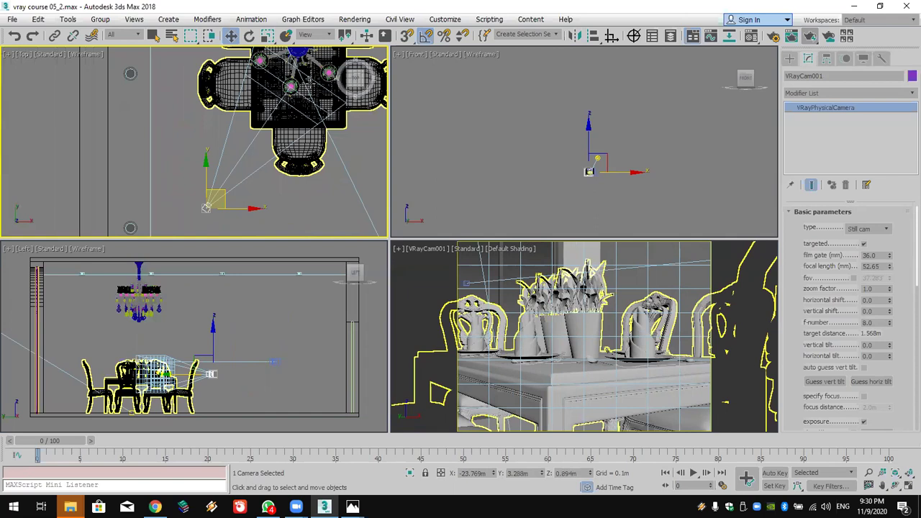
right_click(215, 202)
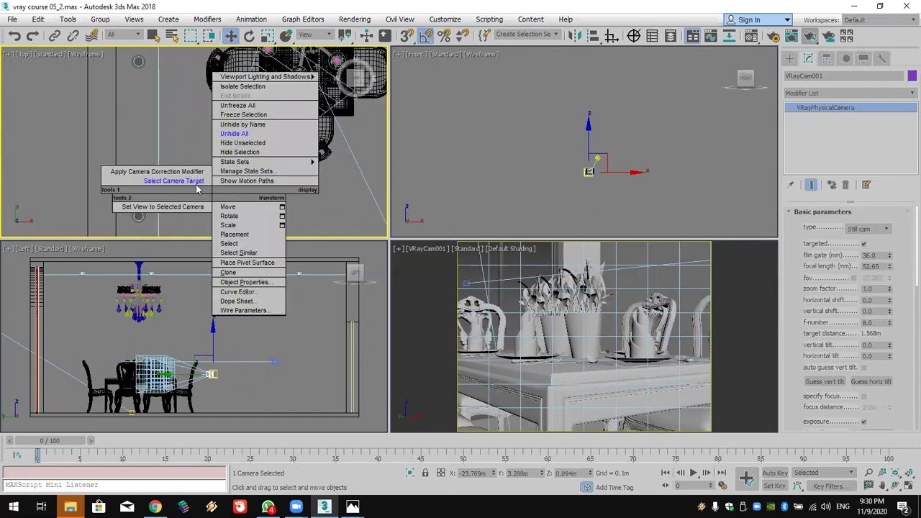
left_click(196, 182)
scroll(266, 137, "up", 4)
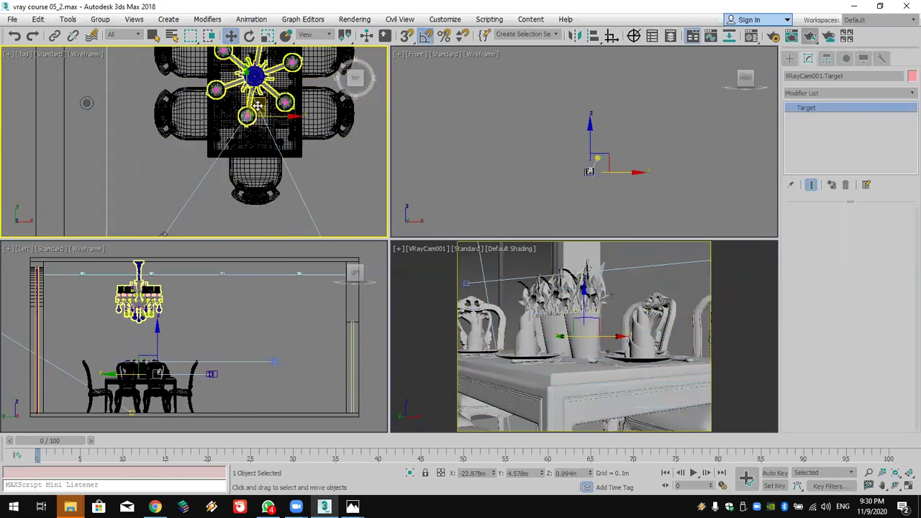
scroll(257, 106, "up", 2)
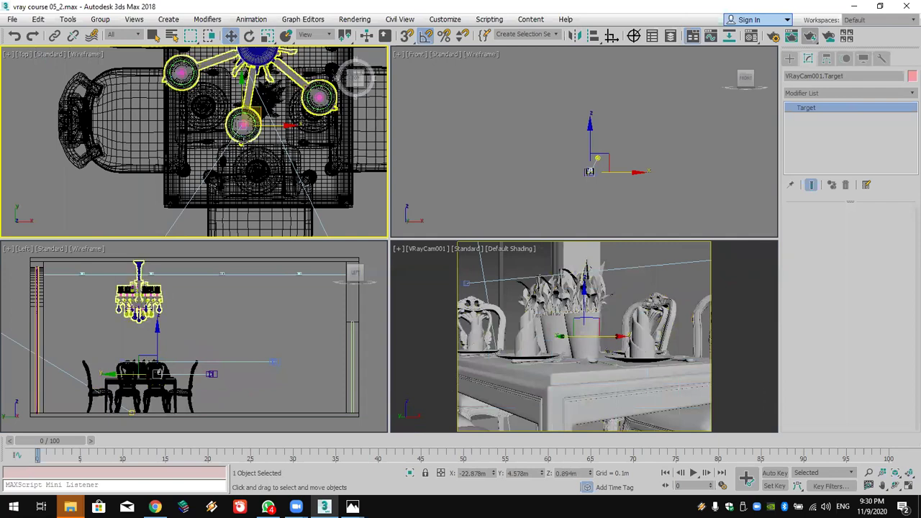
scroll(238, 151, "up", 2)
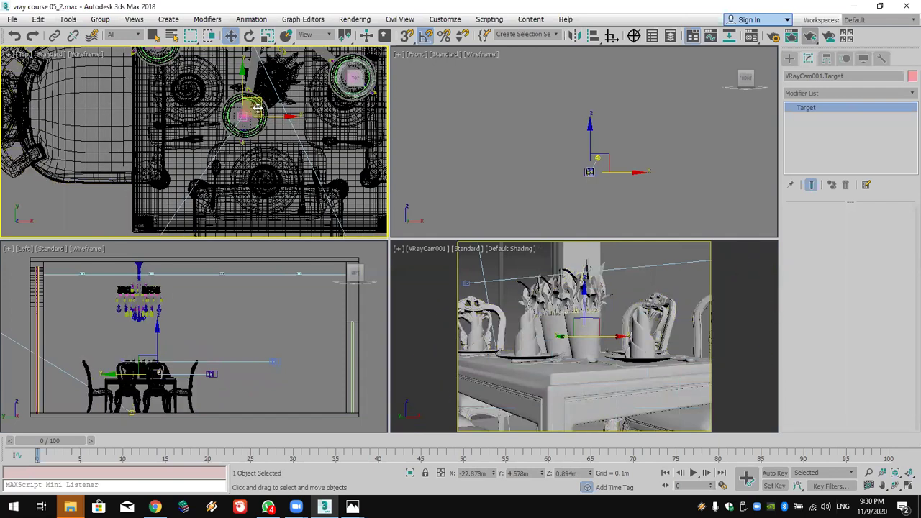
left_click_drag(209, 169, 185, 161)
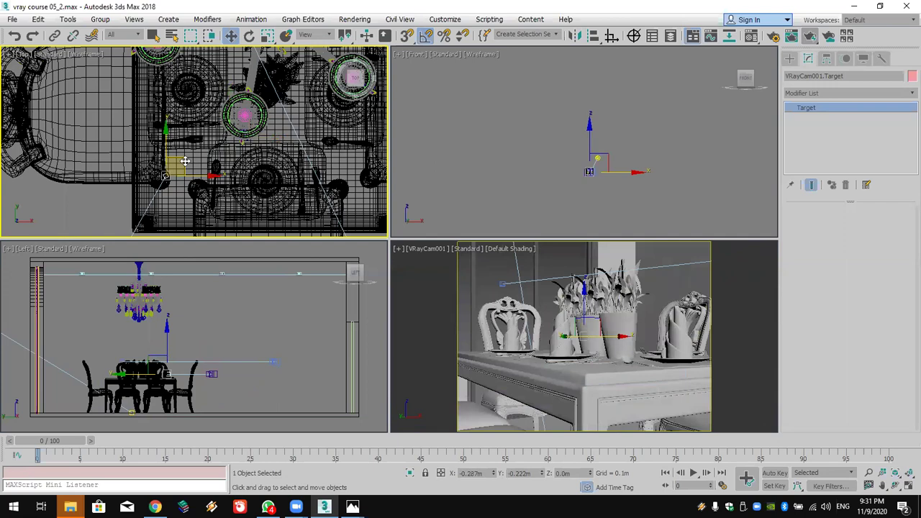
scroll(195, 151, "up", 5)
scroll(210, 144, "down", 6)
Select VRayCam001 and set its shutter speed to 1800
left_click(194, 167)
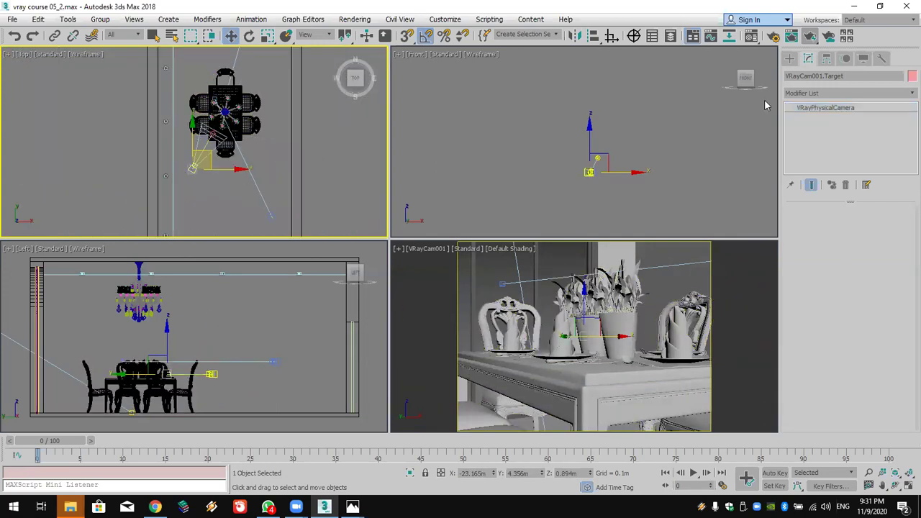
left_click(825, 107)
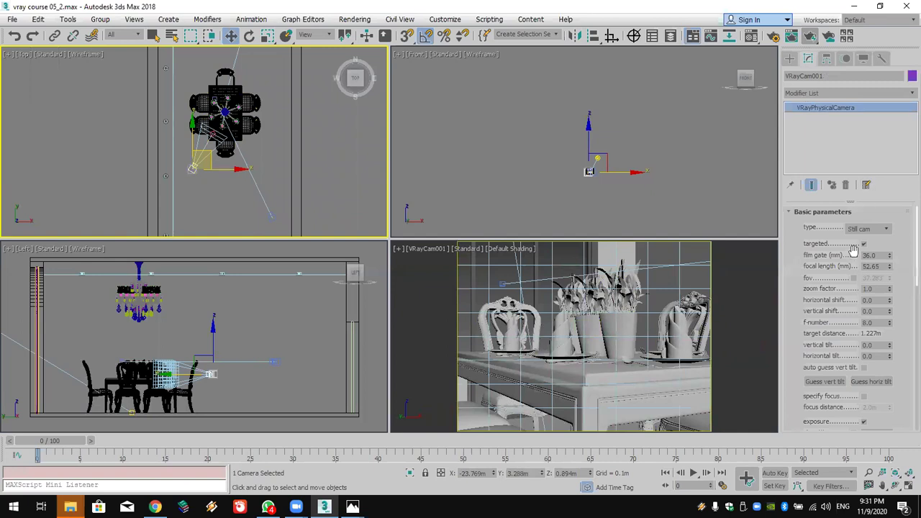
double_click(874, 324)
scroll(896, 421, "down", 5)
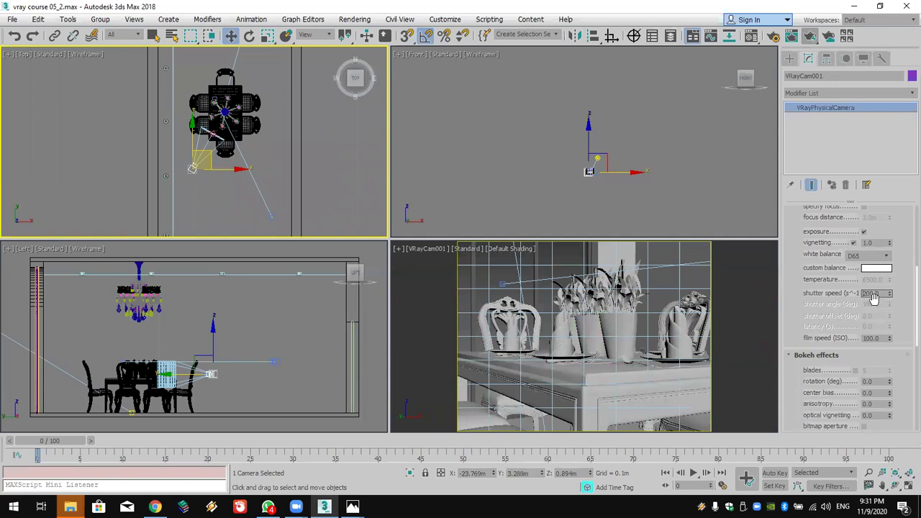
double_click(875, 294)
type("1800")
key("Return")
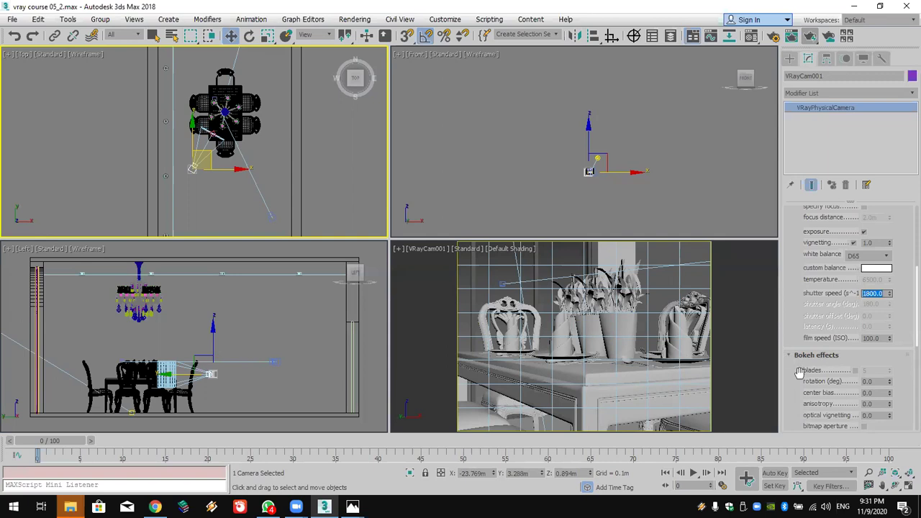
Enable depth-of-field sampling for VRayCam001, start a render of its view, and close the frame buffer
scroll(798, 369, "down", 5)
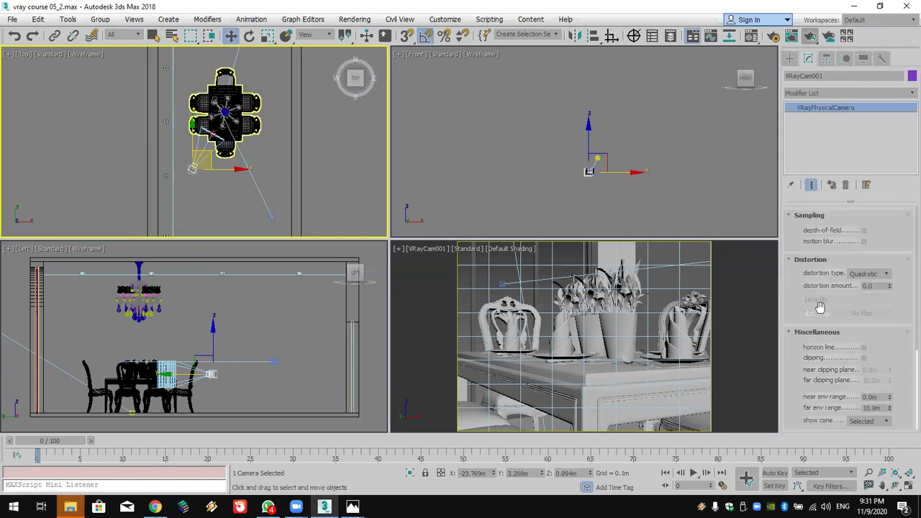
left_click_drag(819, 305, 816, 332)
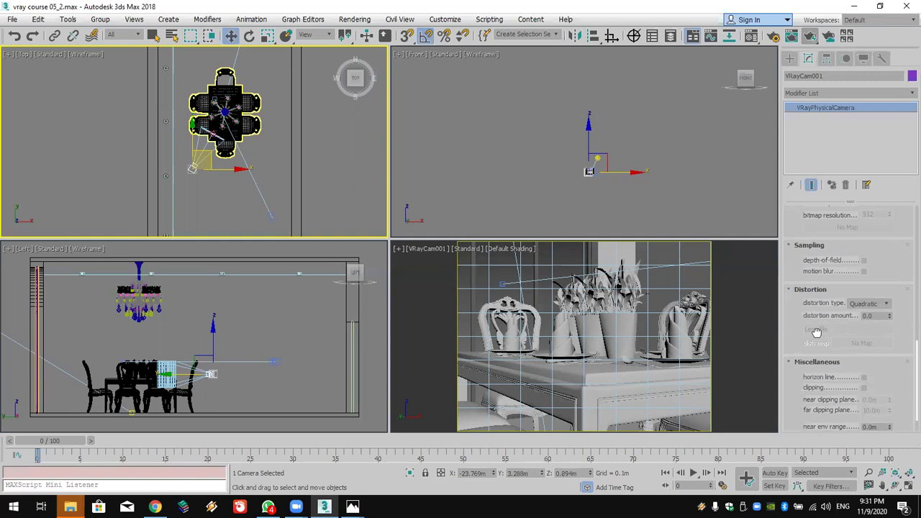
left_click(864, 262)
right_click(689, 306)
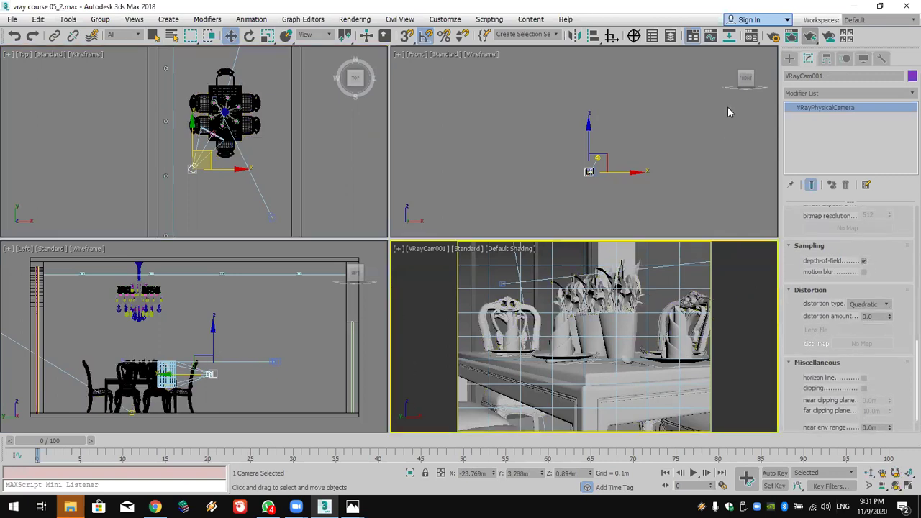
left_click(810, 36)
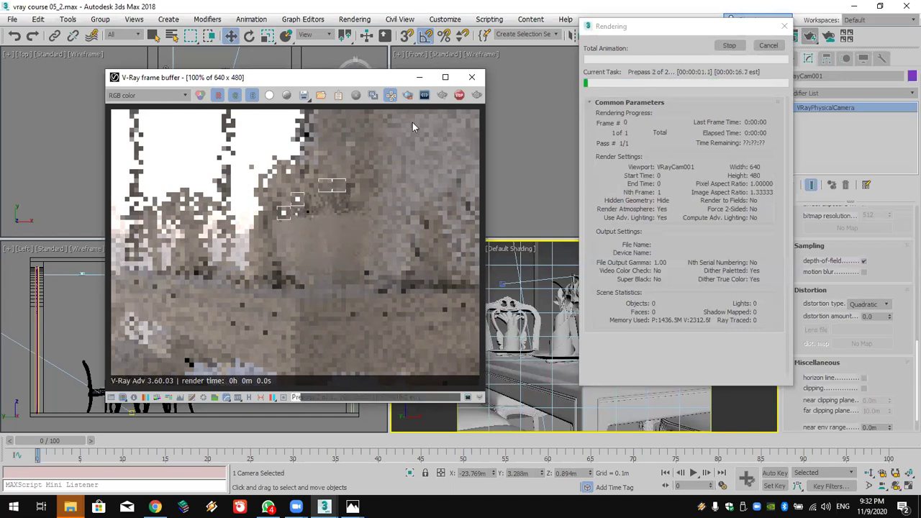
left_click(473, 77)
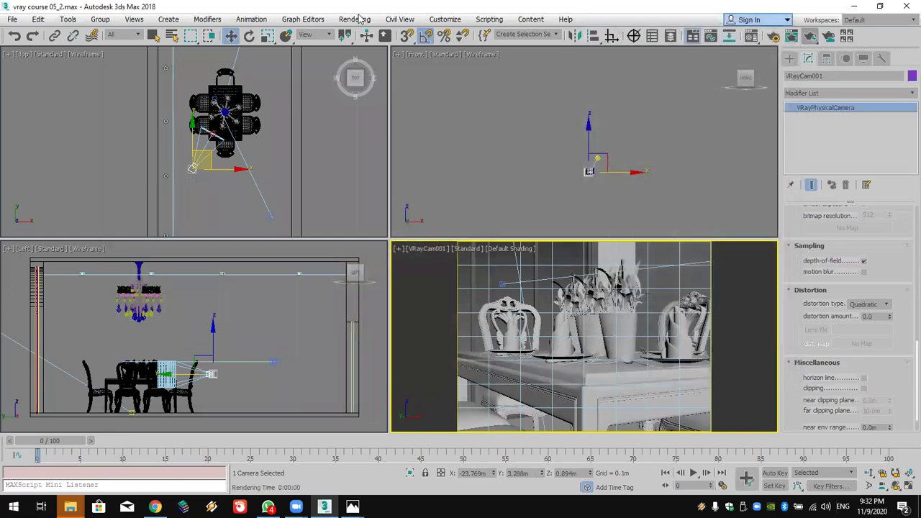
Show the irradiance map and light cache settings in Render Setup, and render the VRayCam001 view
left_click(355, 19)
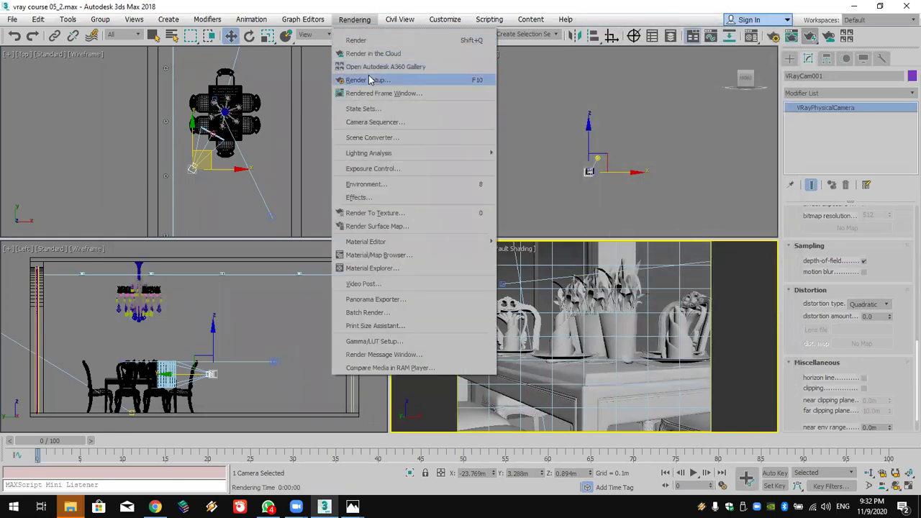
left_click(370, 80)
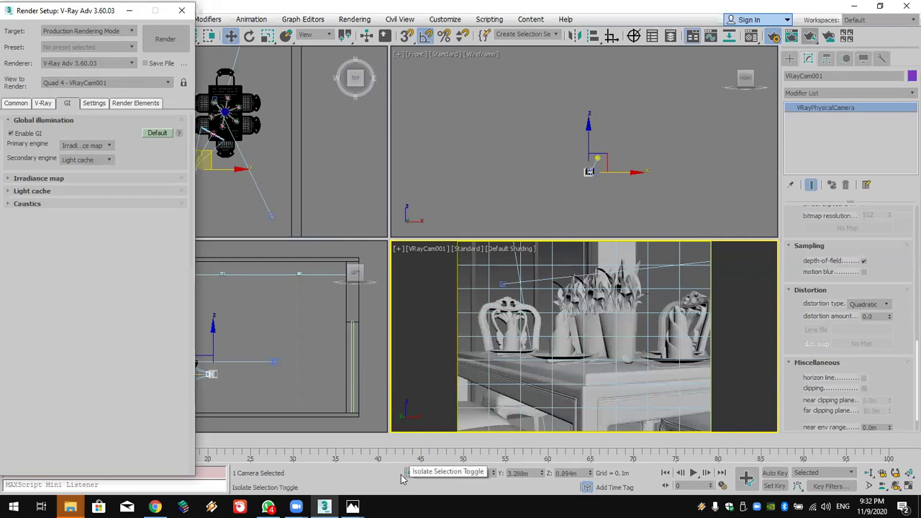
left_click(123, 180)
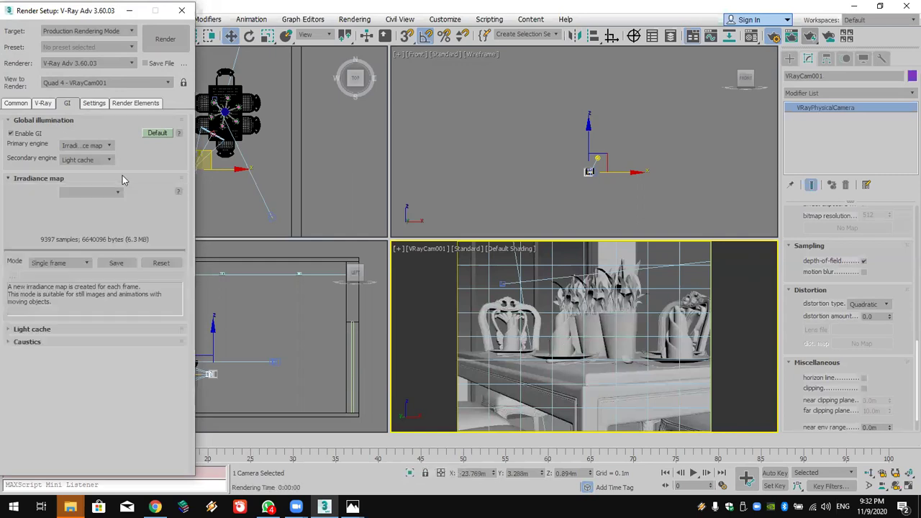
left_click(81, 331)
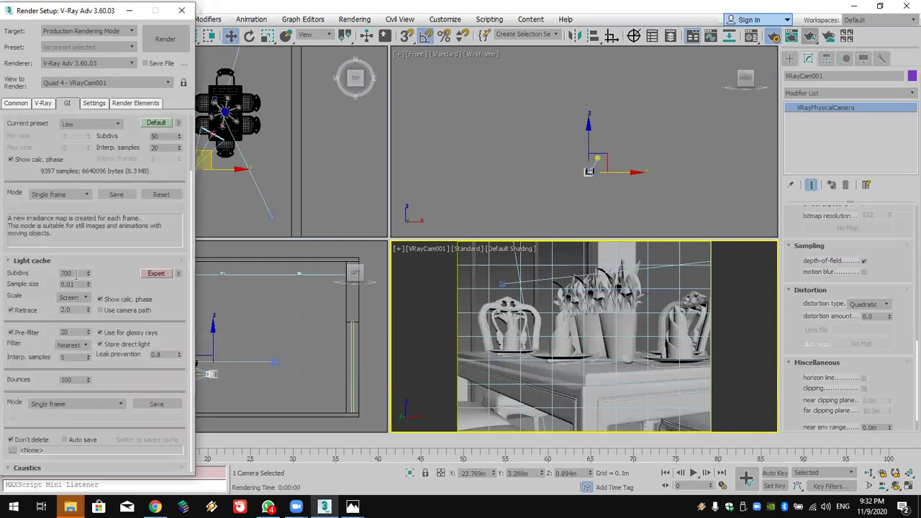
left_click(164, 38)
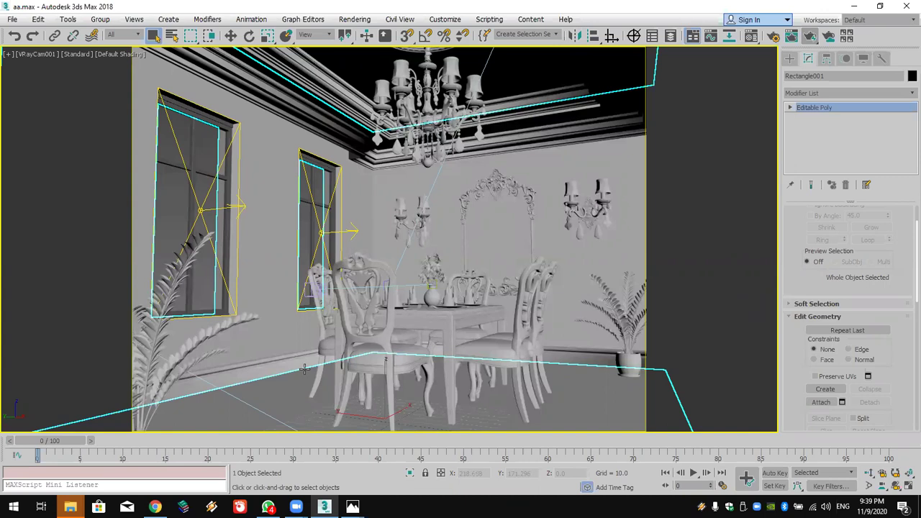
Select VRayCam001 from its own view and show the camera types available in its basic parameters
left_click(37, 55)
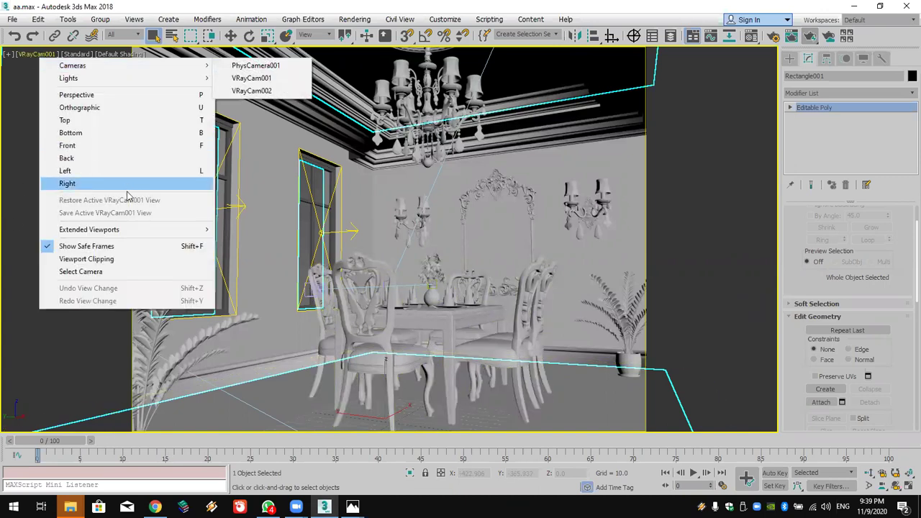
mouse_move(130, 235)
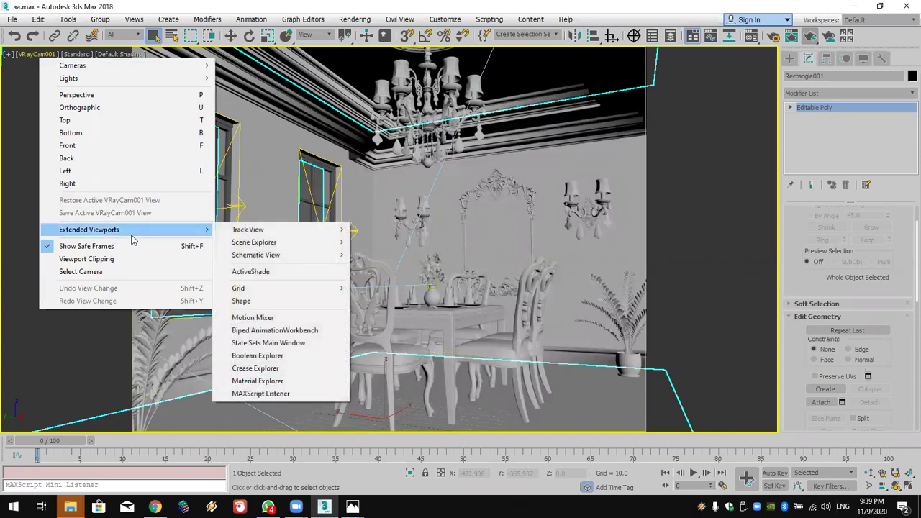
left_click(131, 271)
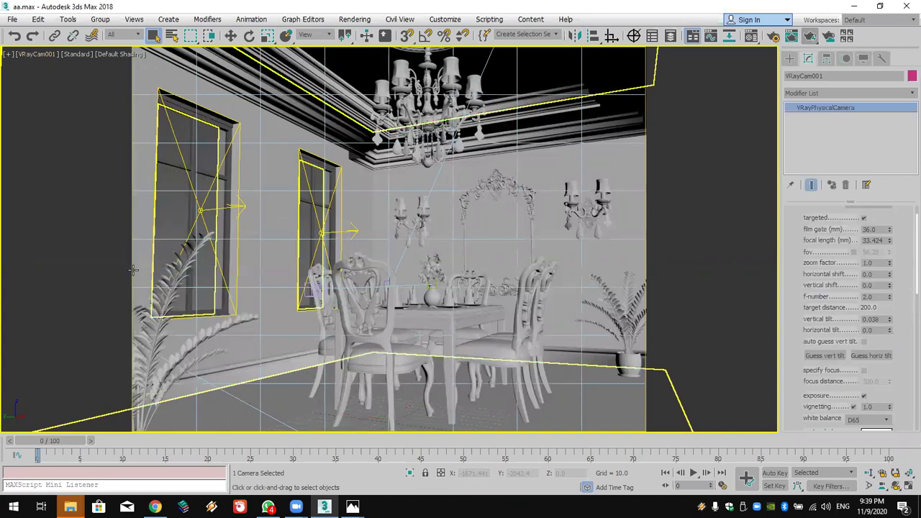
left_click(119, 254)
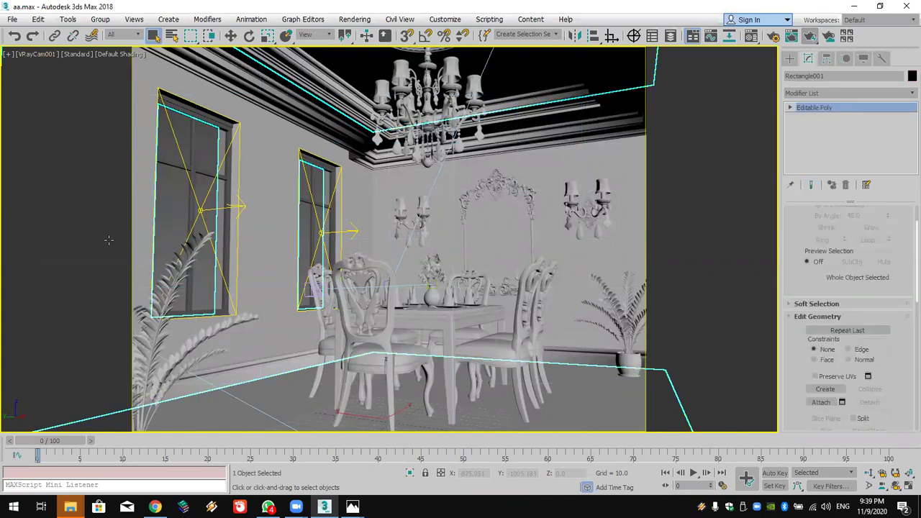
left_click(41, 56)
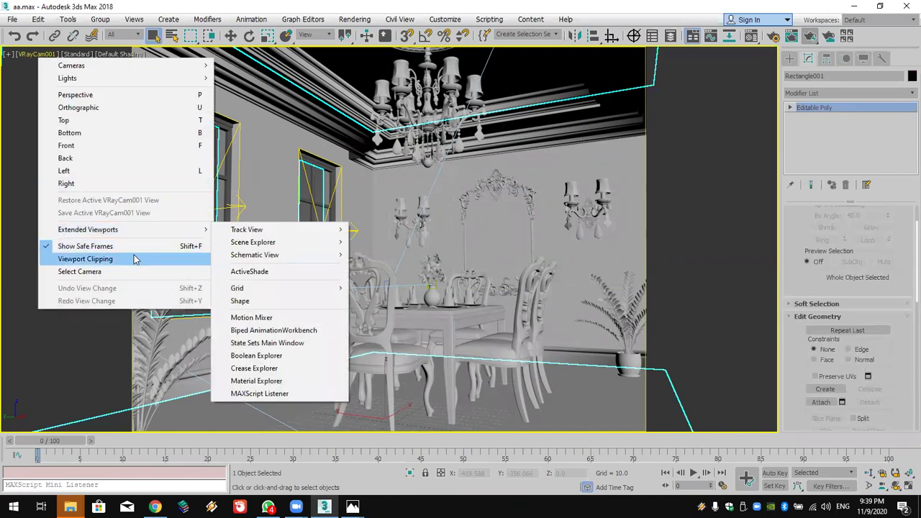
left_click(135, 272)
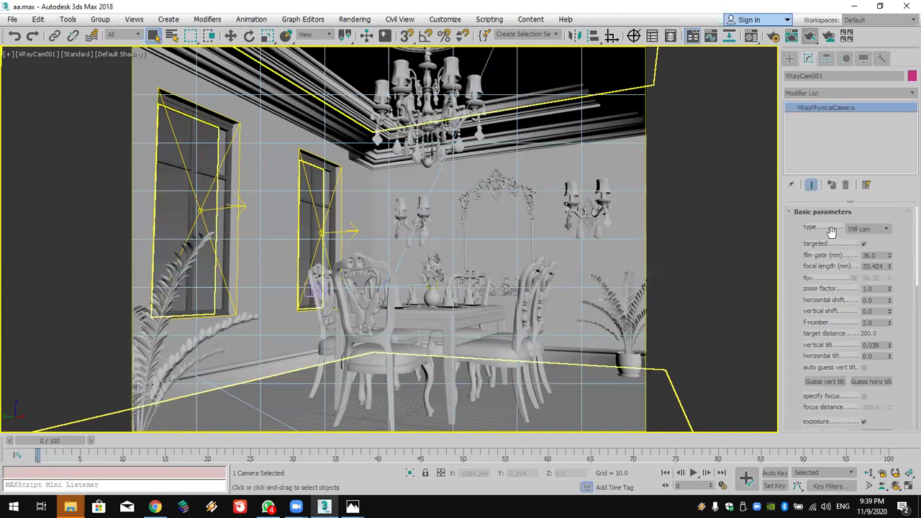
left_click(881, 232)
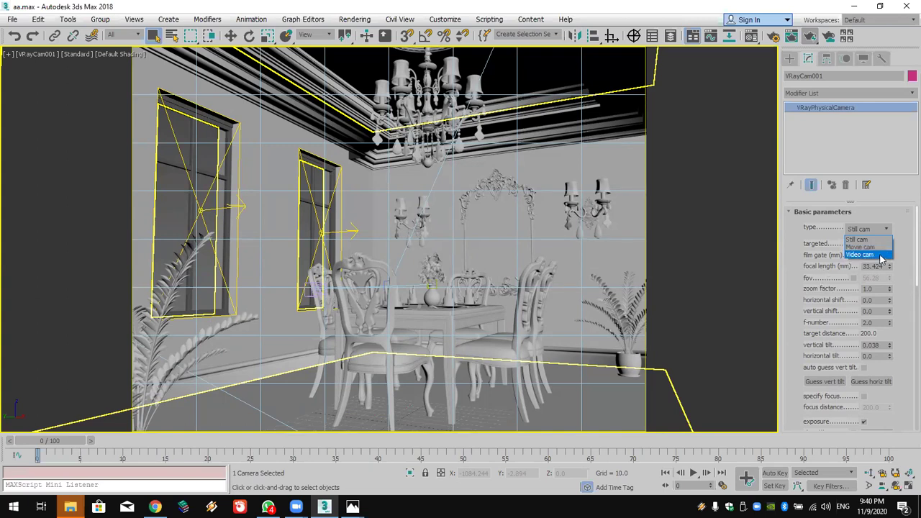
left_click(790, 279)
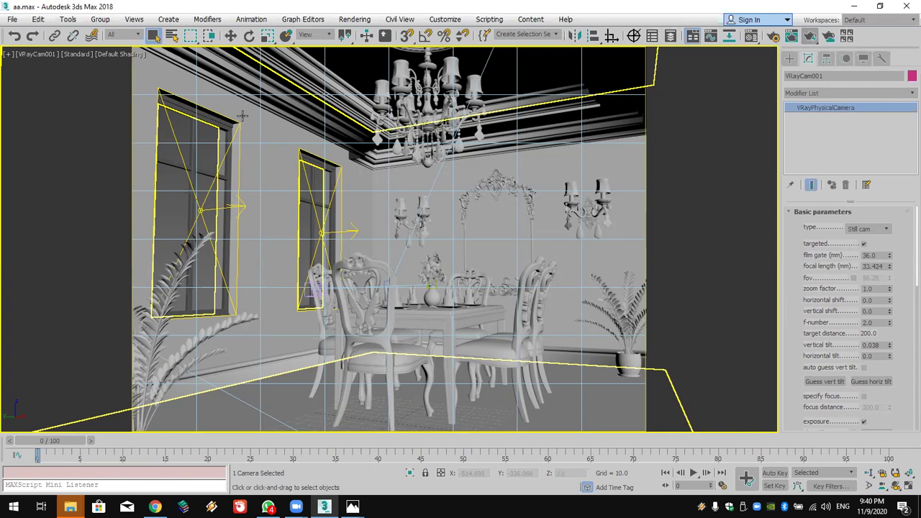
Show all four viewports zoomed in around the camera and try out the horizontal shift of VRayCam001
left_click(489, 184)
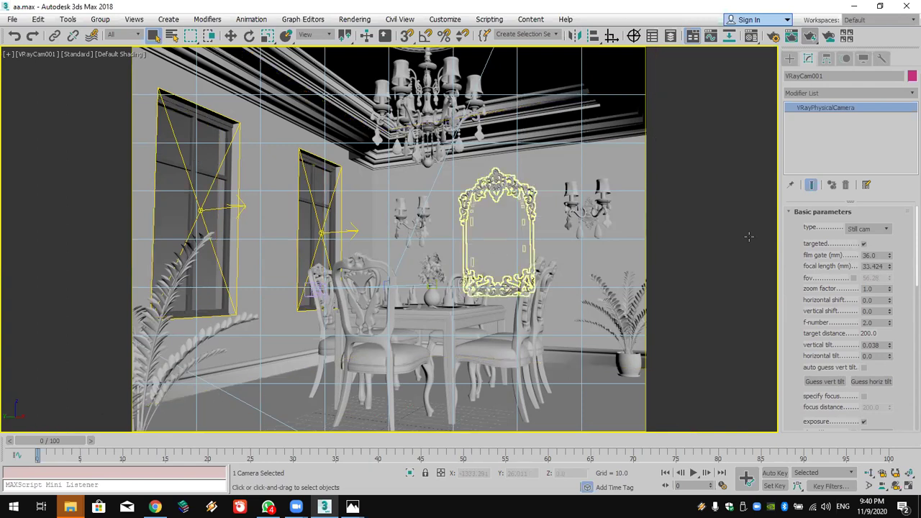
left_click(868, 288)
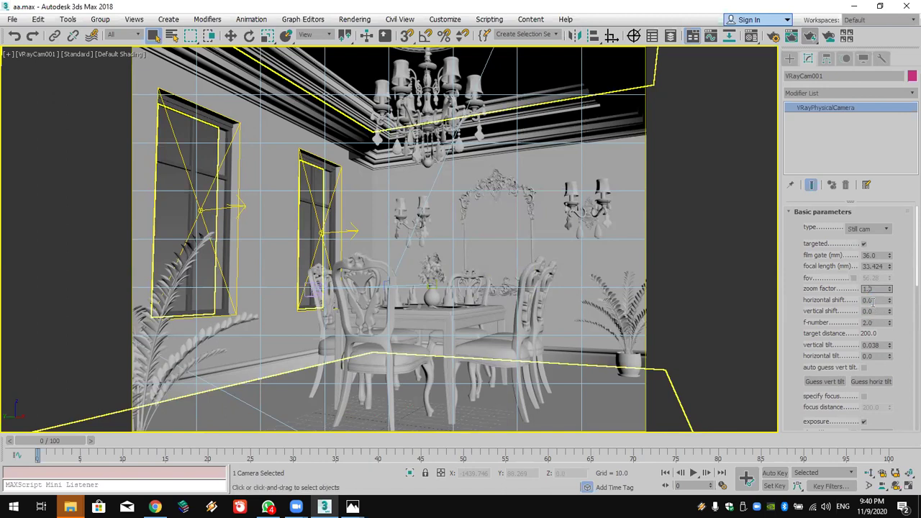
left_click(873, 303)
left_click(907, 487)
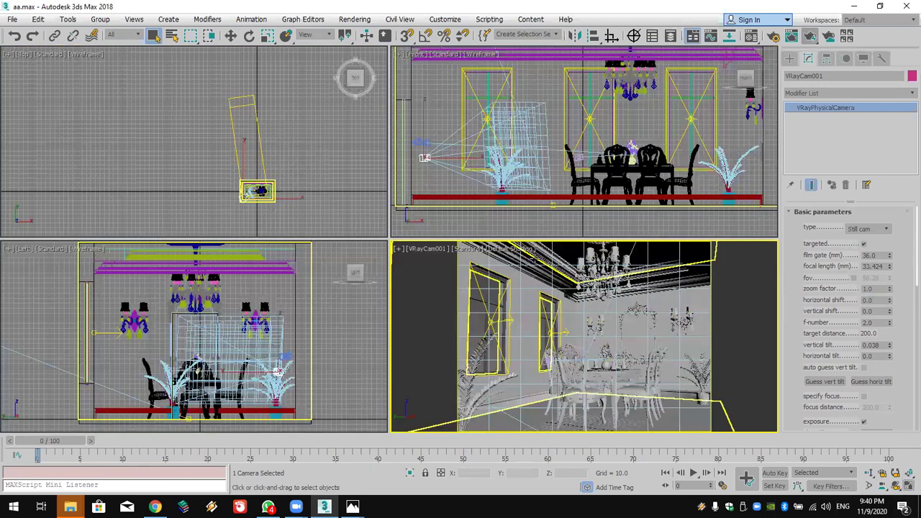
left_click(909, 473)
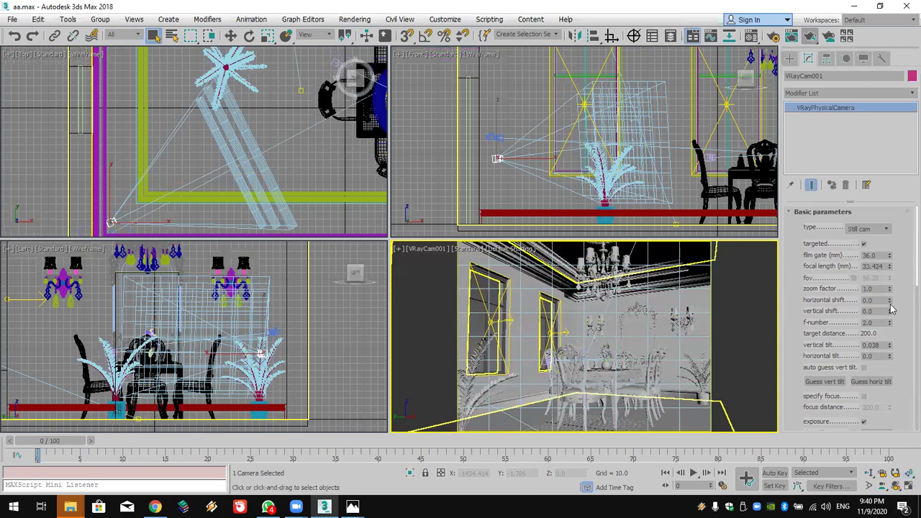
left_click_drag(890, 302, 869, 294)
right_click(874, 299)
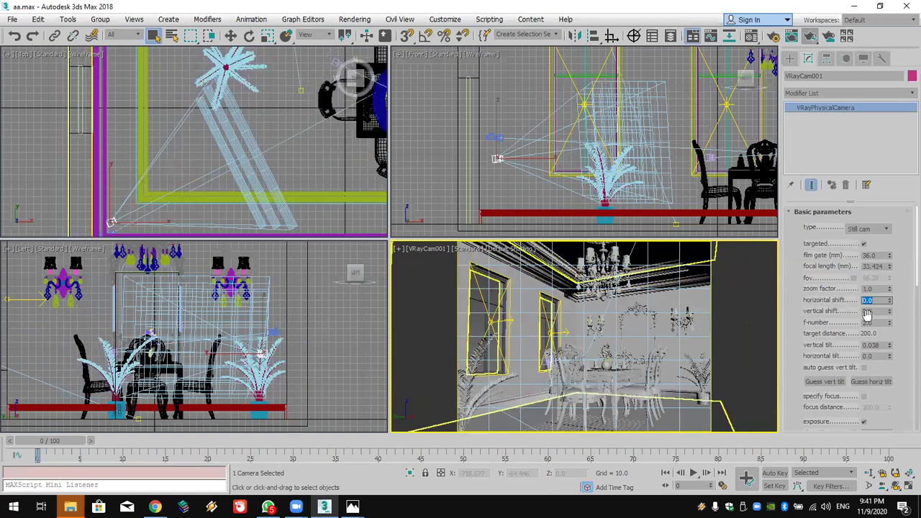
Try a vertical shift of about -1.3 on VRayCam001, reset it to 0, and maximize the camera view
left_click_drag(889, 315, 895, 403)
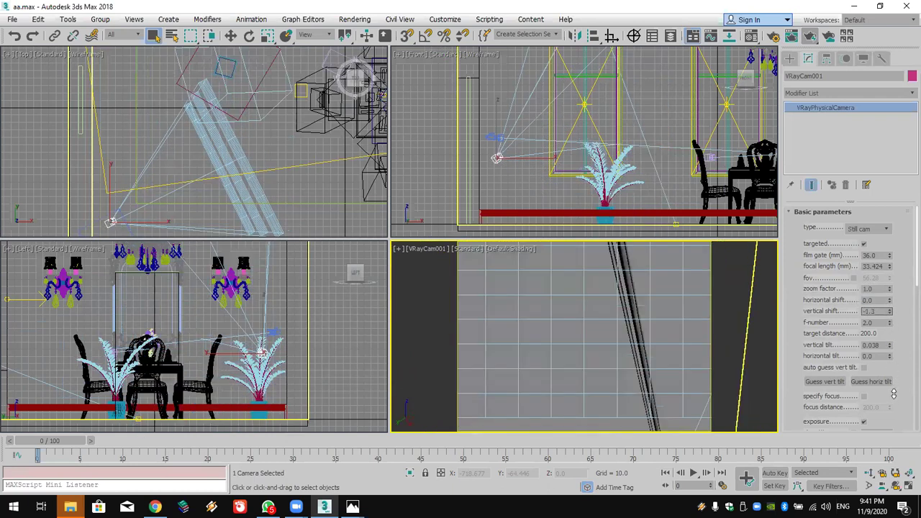
double_click(875, 311)
type("0")
key("Return")
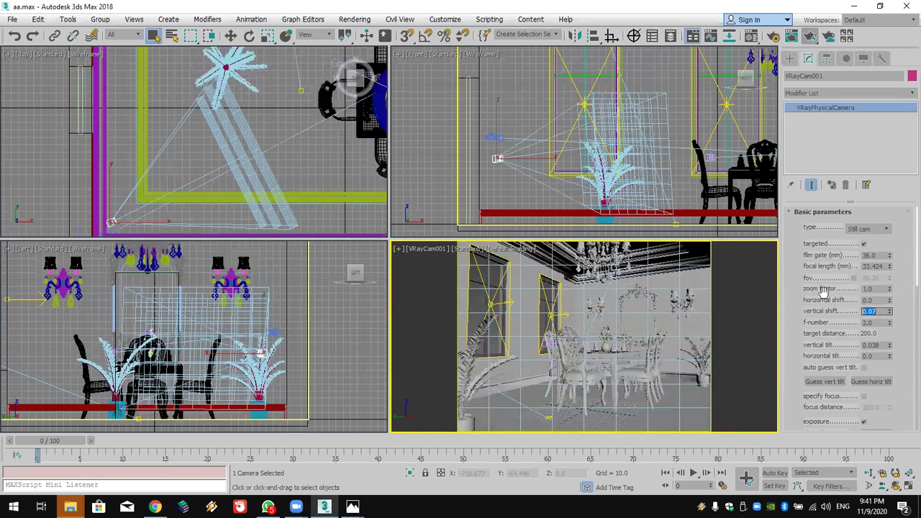
key("Return")
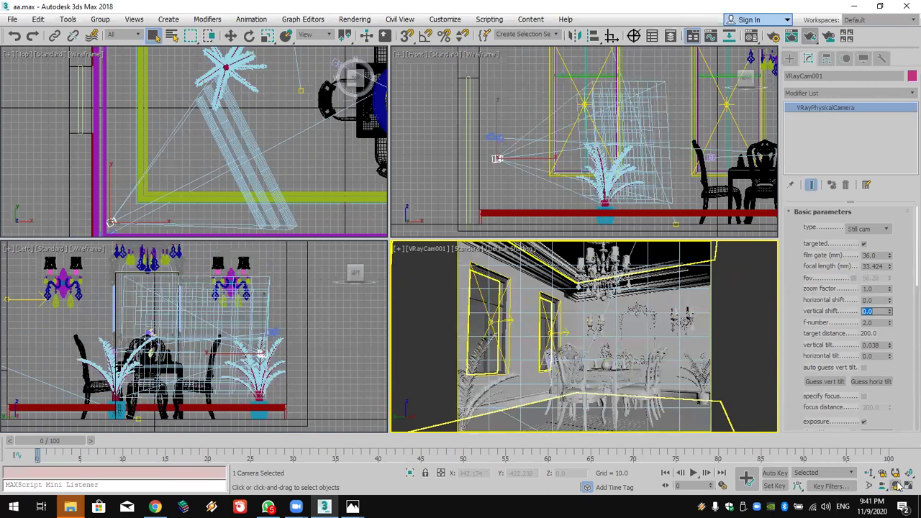
left_click(905, 487)
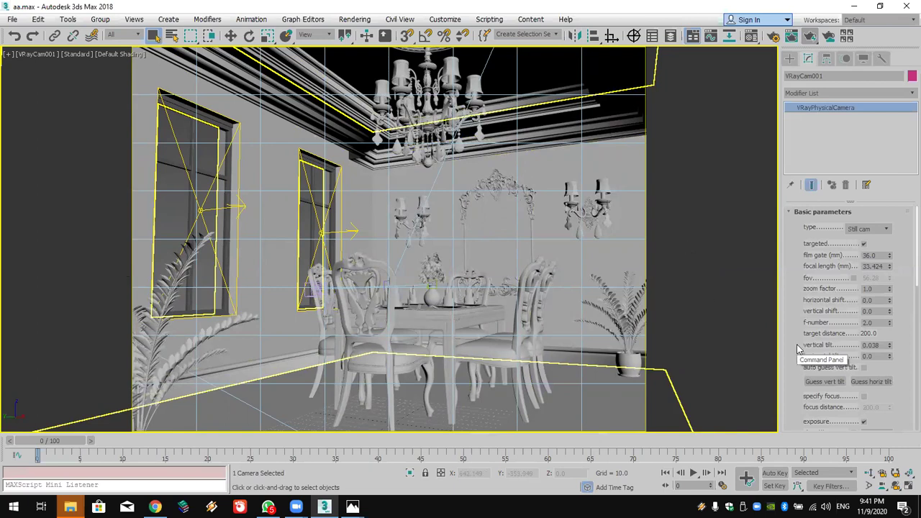
Try out vertical and horizontal tilt values on VRayCam001 and reset the horizontal tilt to 0
scroll(792, 322, "down", 1)
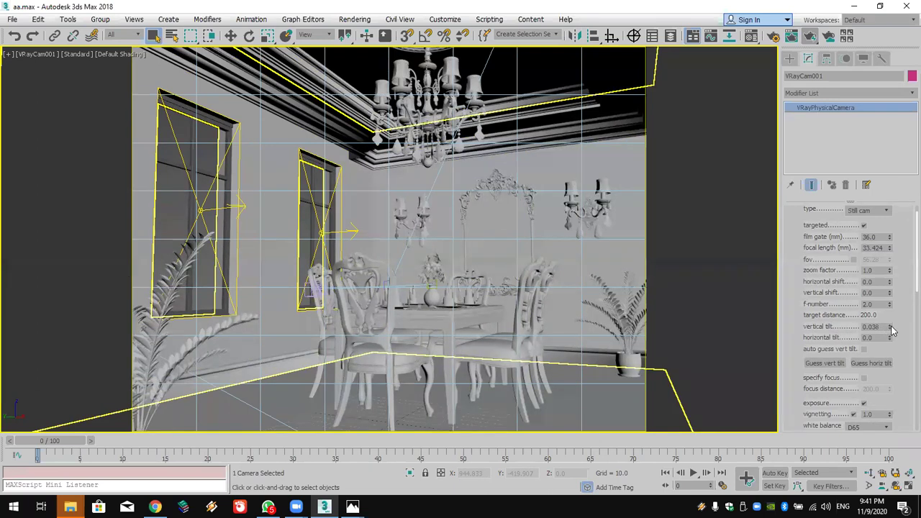
left_click_drag(891, 318, 889, 255)
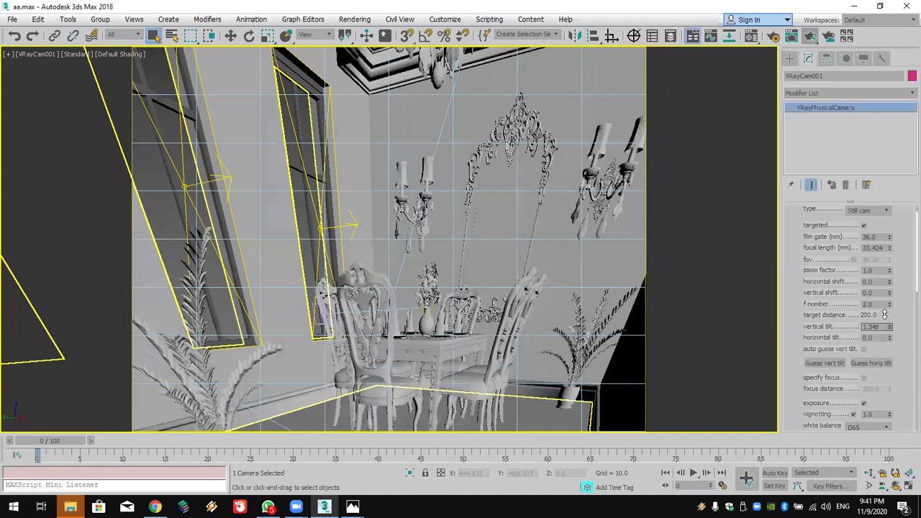
left_click_drag(884, 322, 878, 285)
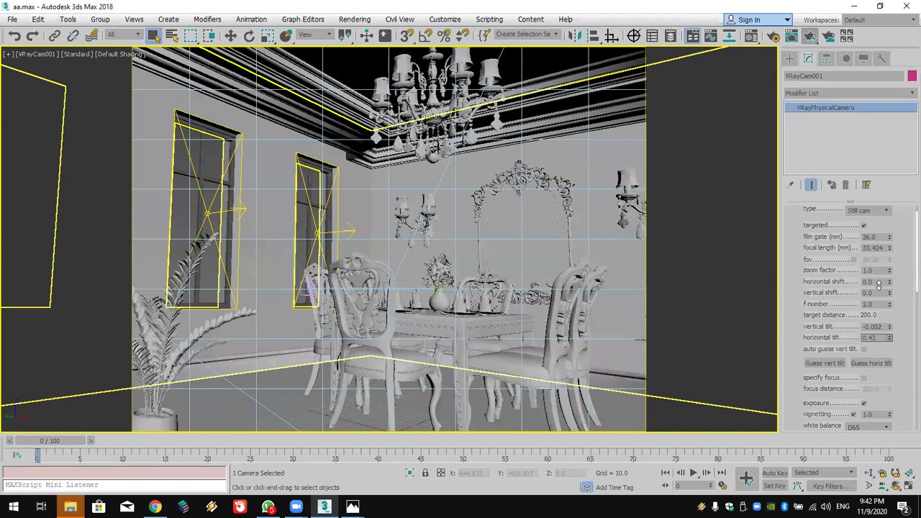
left_click_drag(877, 342, 877, 348)
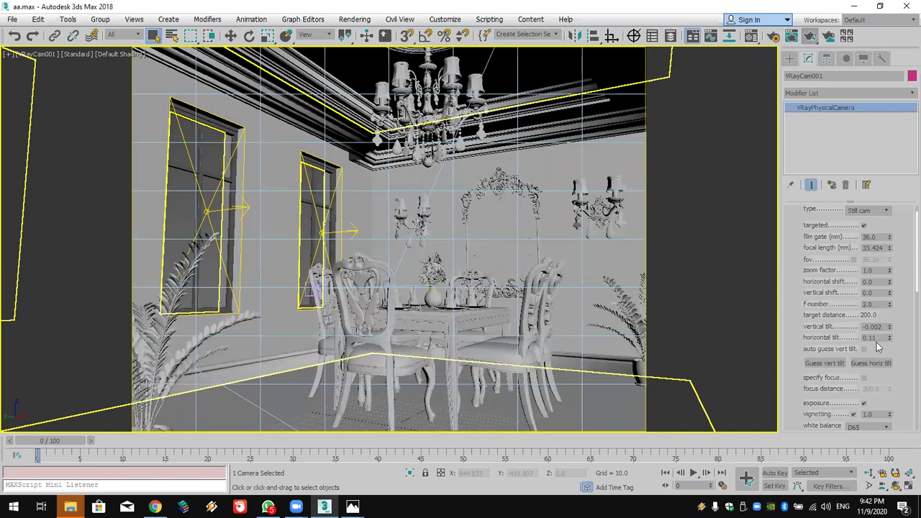
type("0")
key("Return")
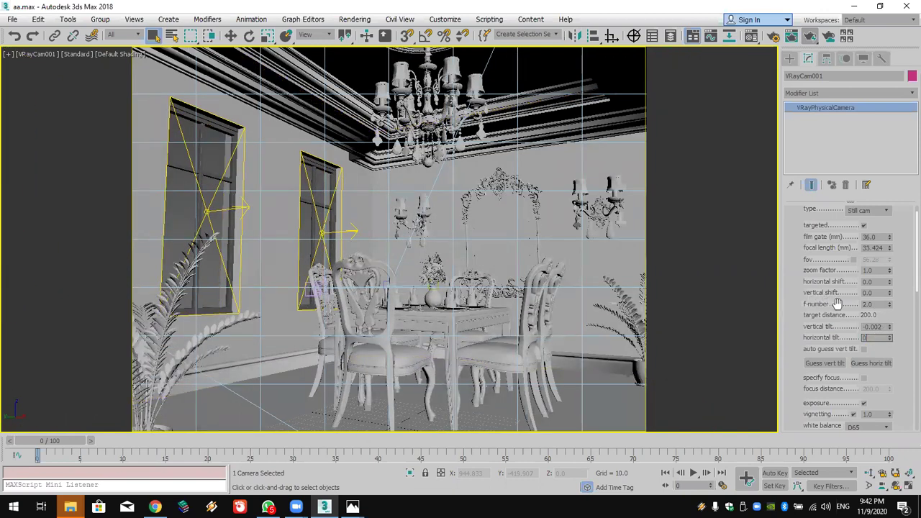
Set VRayCam001's vertical tilt to 0 and enable automatic guessing of the vertical tilt
left_click(872, 327)
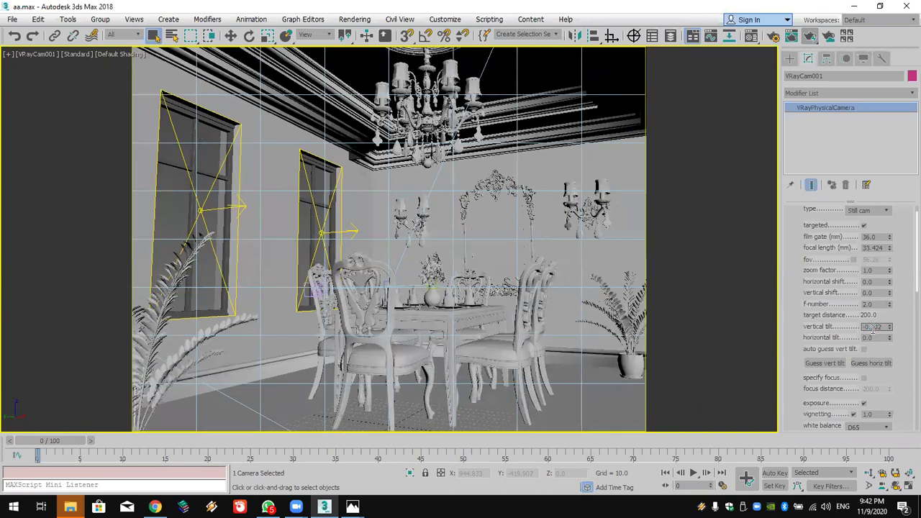
double_click(873, 327)
type("-0")
key("Return")
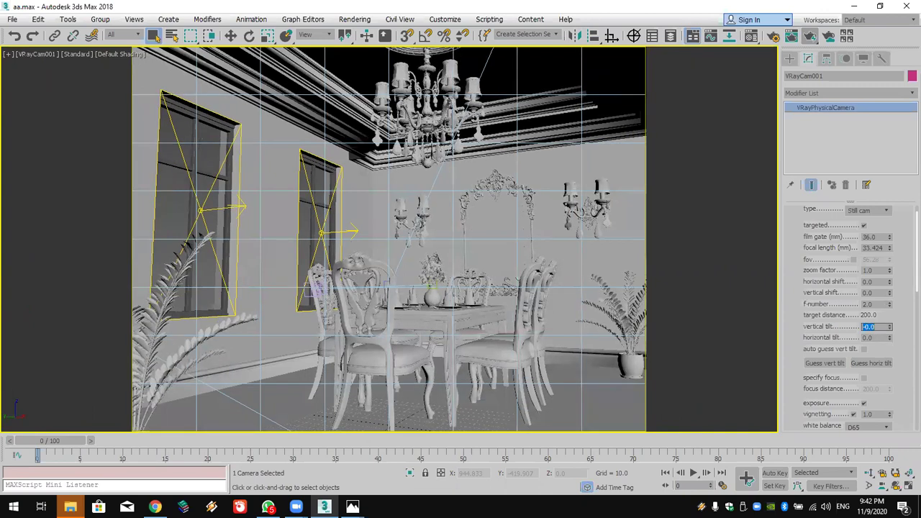
left_click(864, 350)
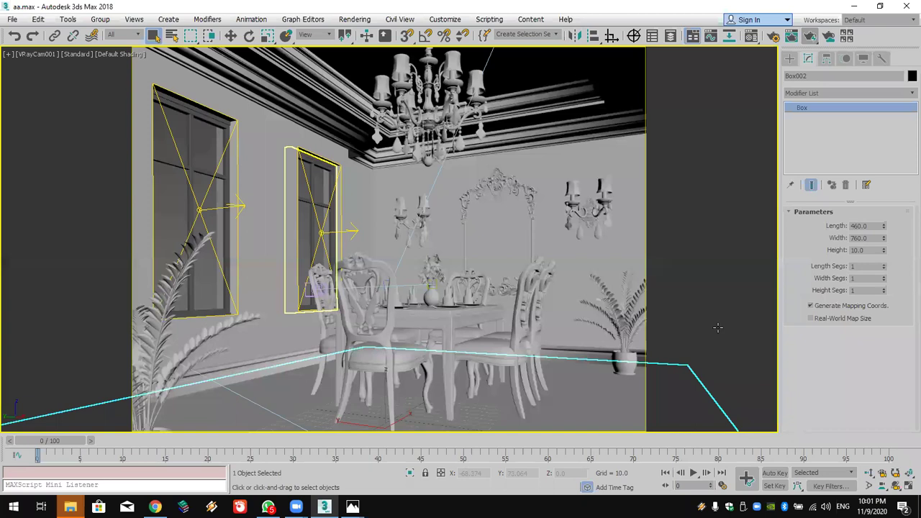
Select VRayCam001 from its own view and set its vignetting amount to 3.0
left_click(34, 54)
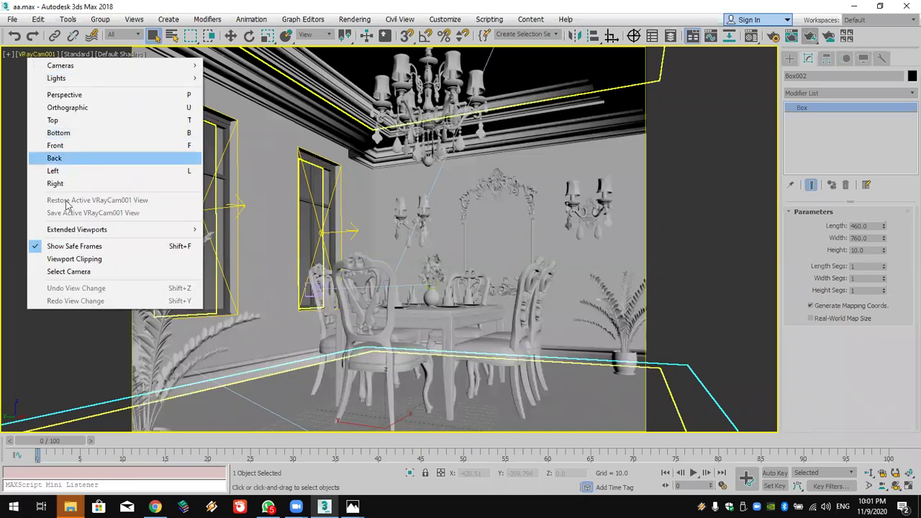
left_click(85, 271)
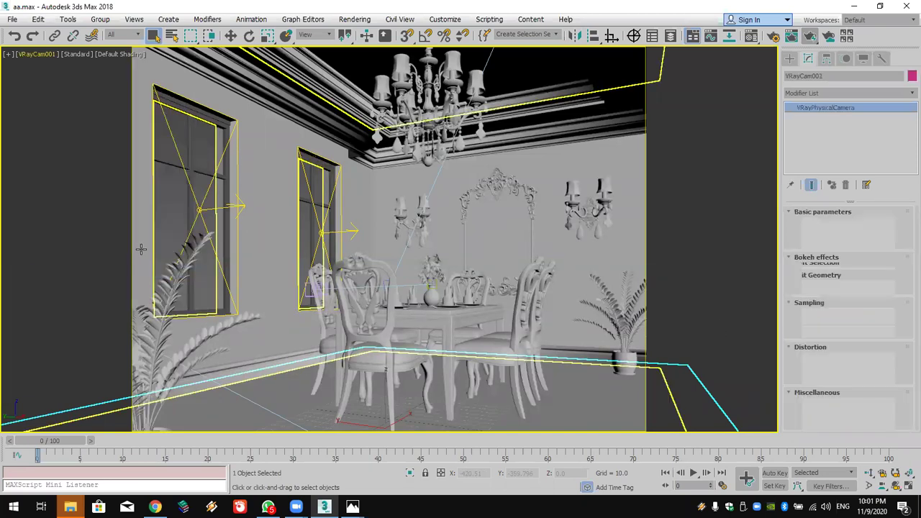
left_click_drag(795, 336, 800, 285)
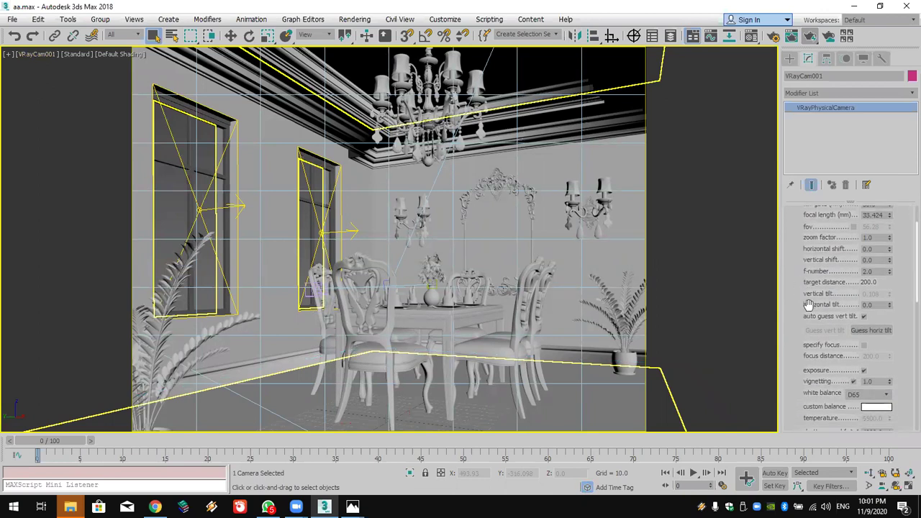
left_click_drag(801, 351, 795, 315)
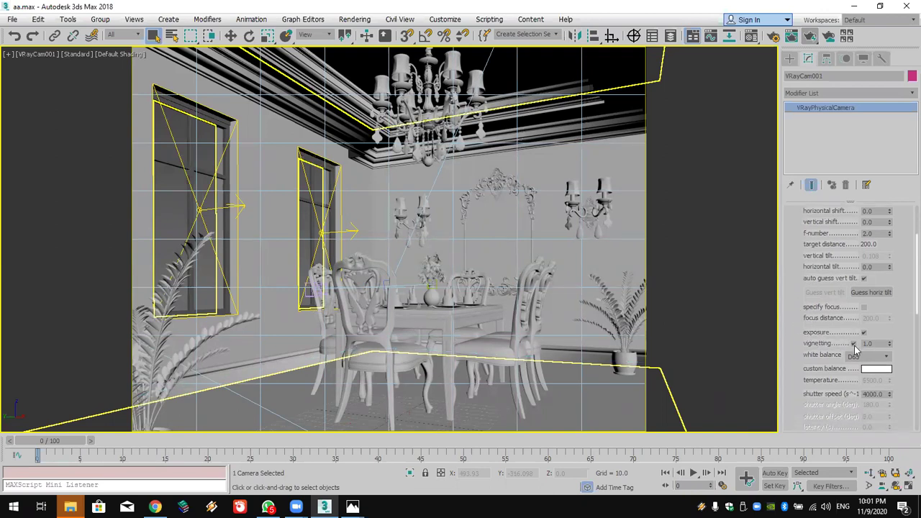
left_click(855, 344)
key("Return")
type("5")
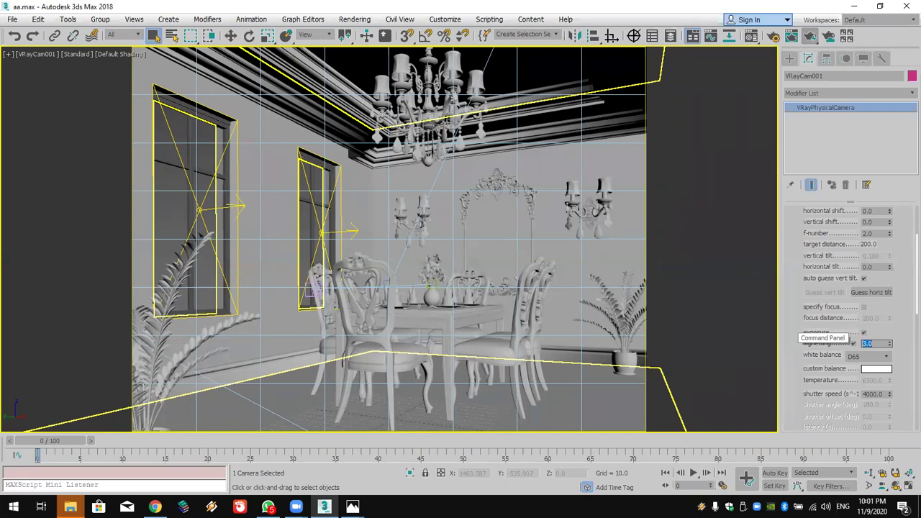
Start a test render of the VRayCam001 view to check the vignetting, close the frame buffer and cancel the render
left_click(811, 41)
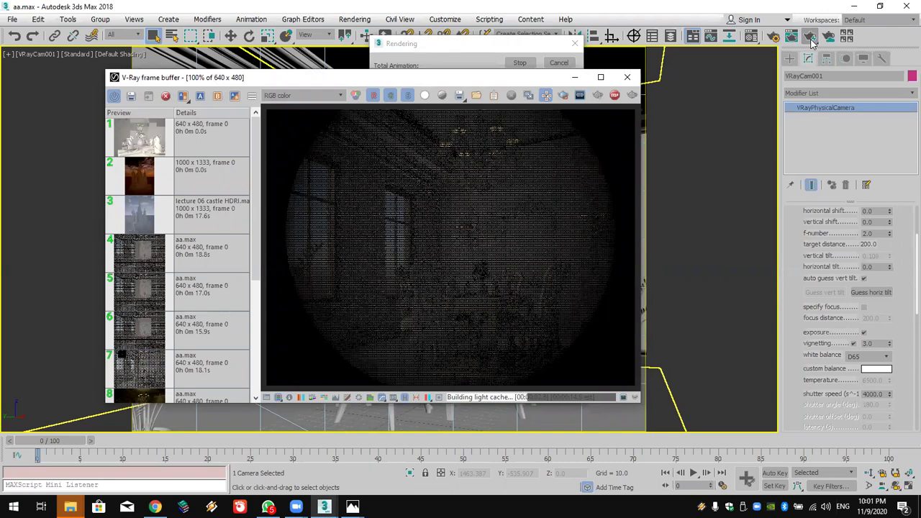
left_click(627, 77)
left_click(558, 63)
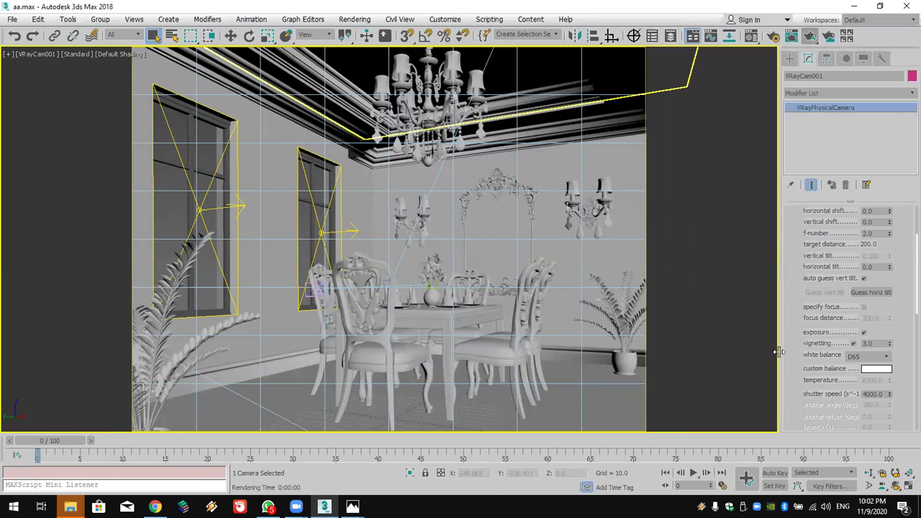
Show the white balance presets of VRayCam001, keep D65, and start another render of its view
left_click(871, 360)
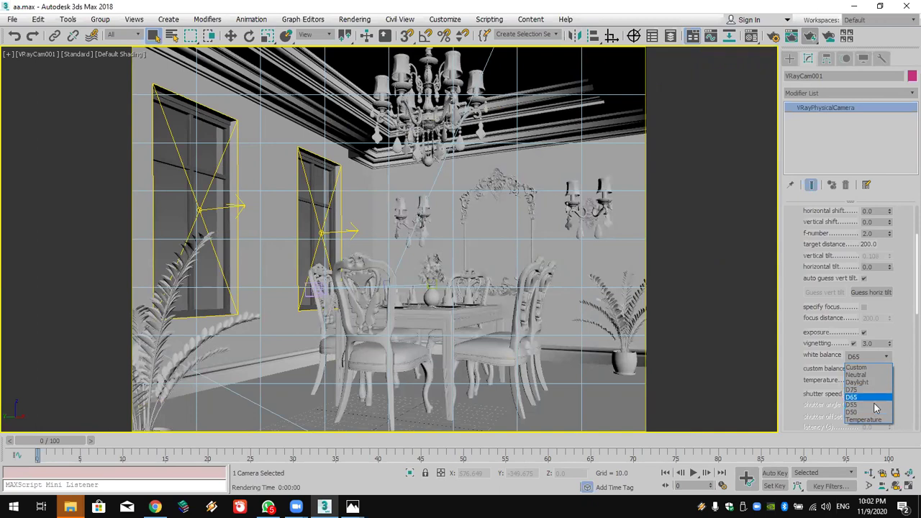
left_click(792, 344)
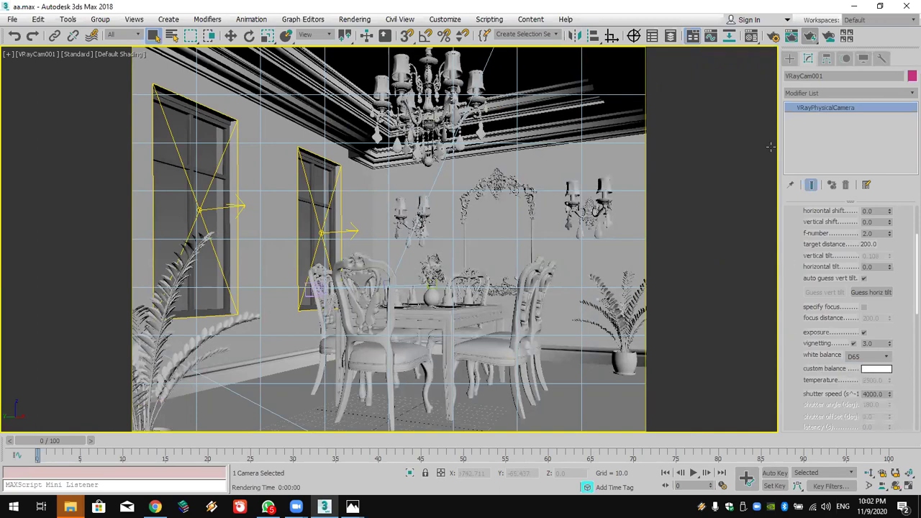
left_click(811, 36)
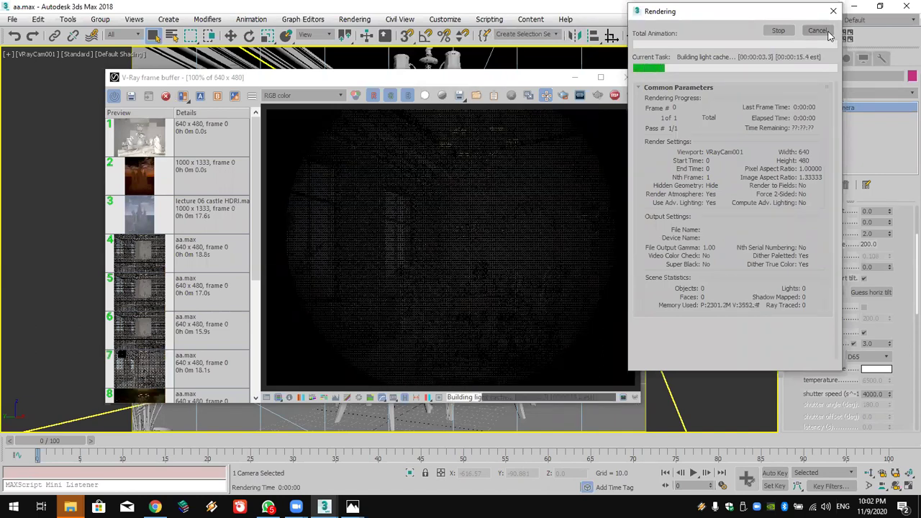
Cancel the render, load the earlier table-setting render from the frame buffer history, and apply a White Balance correction at about 3790
left_click(826, 31)
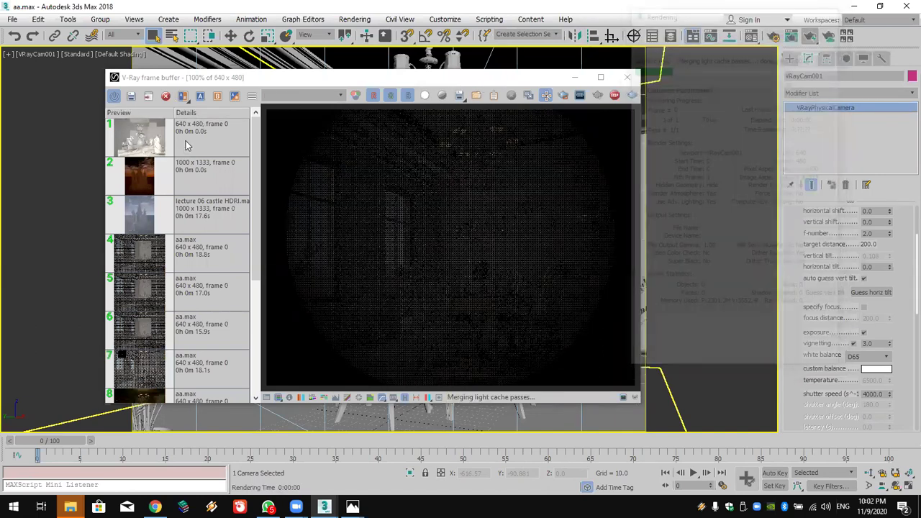
double_click(186, 140)
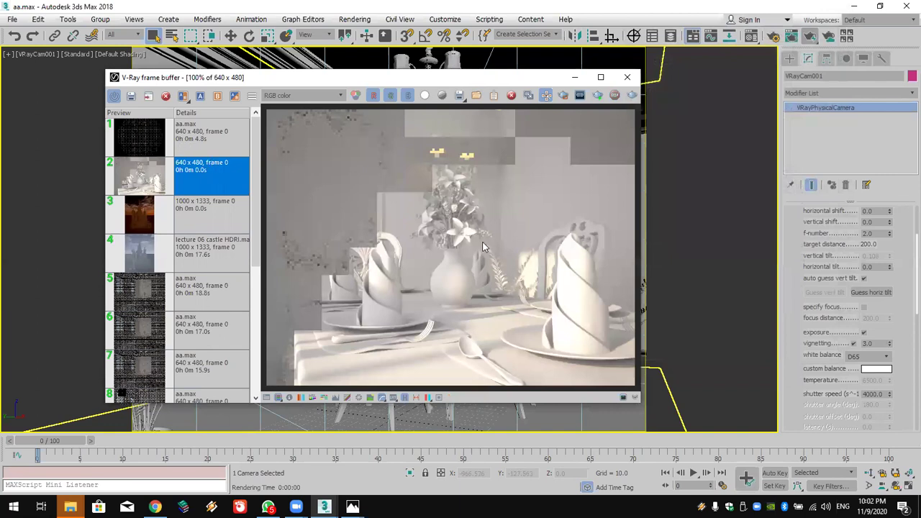
left_click(266, 398)
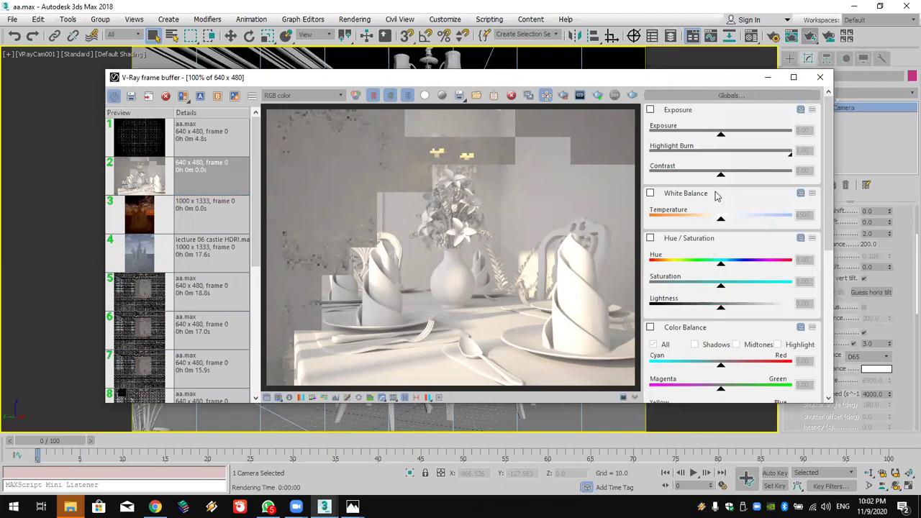
left_click(651, 194)
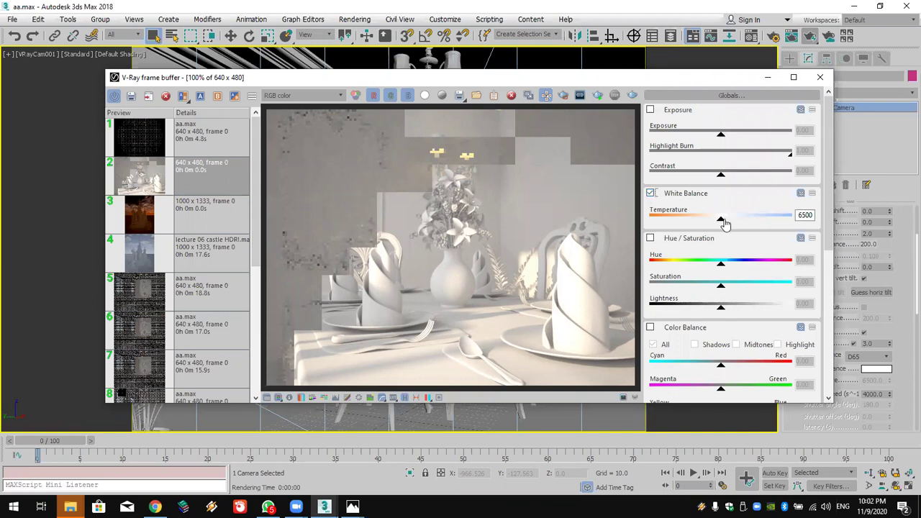
left_click_drag(722, 222, 687, 232)
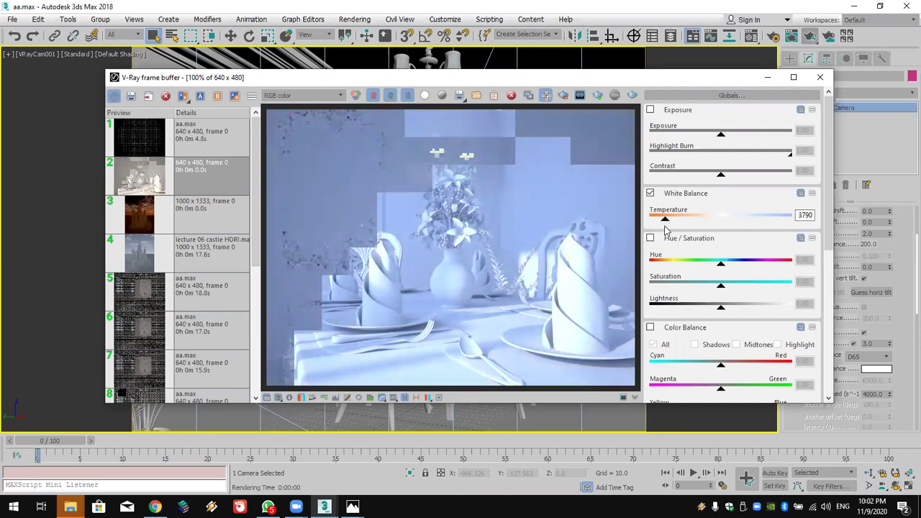
left_click(819, 77)
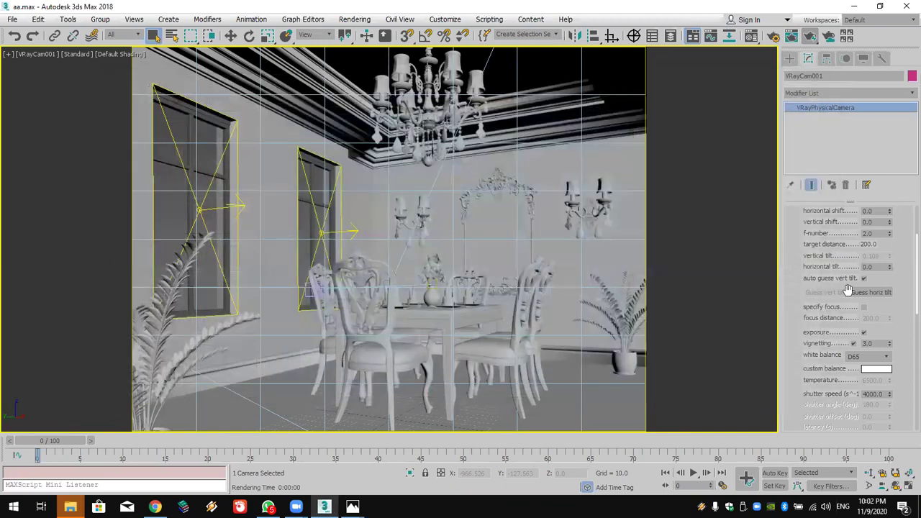
Switch VRayCam001's white balance to Temperature and try temperature values of 5500 and 6500
left_click(883, 358)
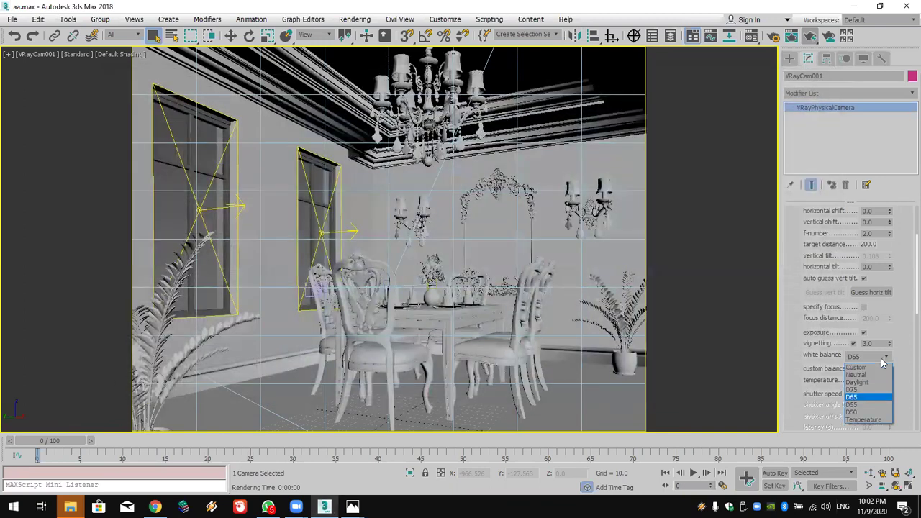
left_click(872, 421)
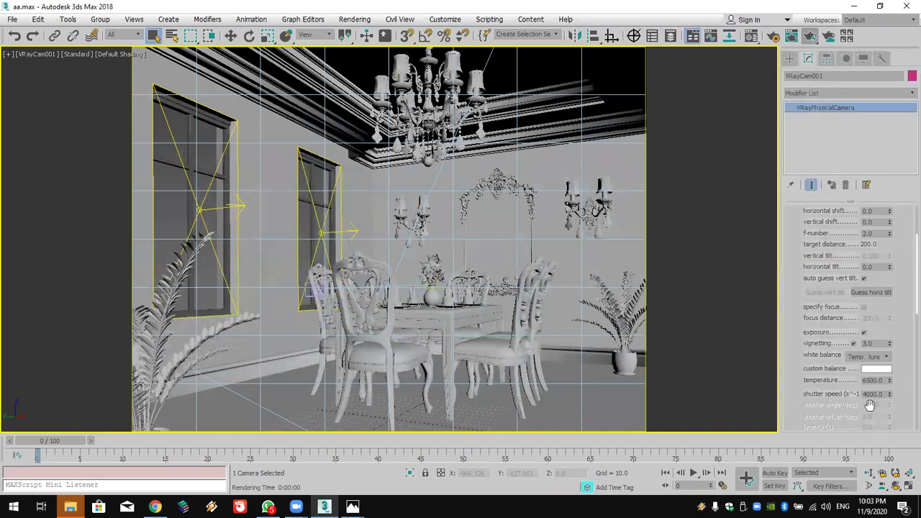
left_click_drag(882, 380, 835, 382)
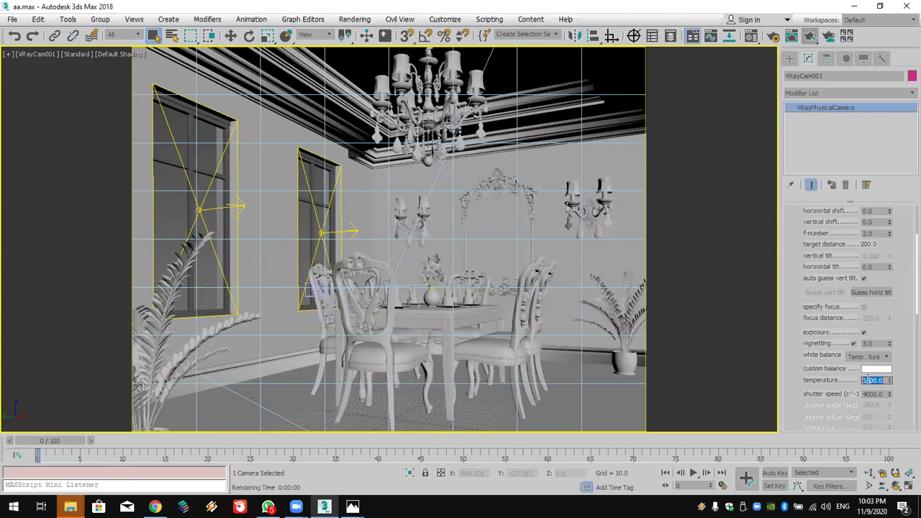
type("6500")
key("Return")
left_click(873, 381)
type("5500")
key("Return")
Set VRayCam001's white balance to Custom with a pale pink balance colour, lowering green to about 187
left_click(878, 356)
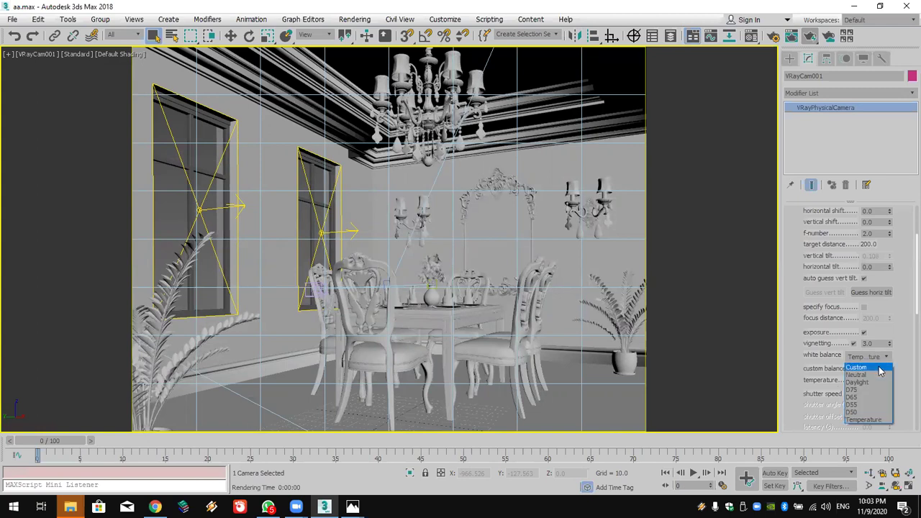
left_click(879, 368)
left_click(878, 369)
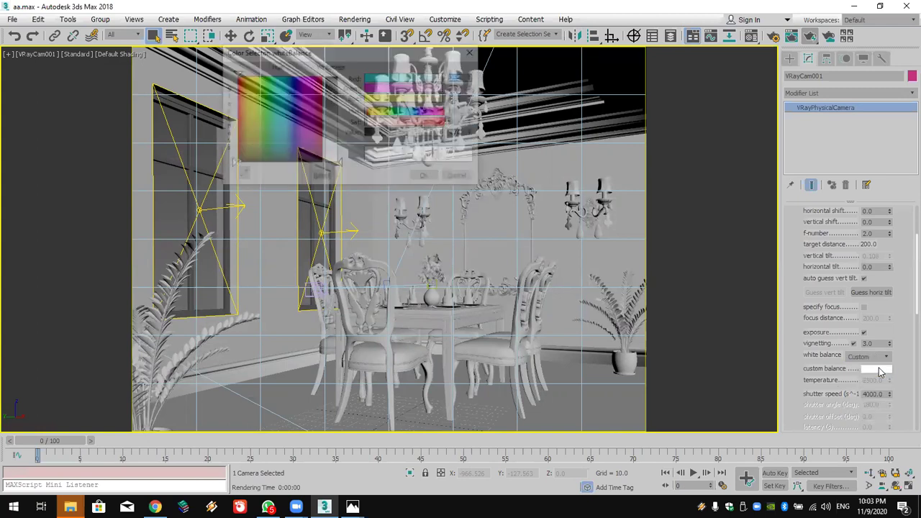
left_click_drag(299, 105, 295, 88)
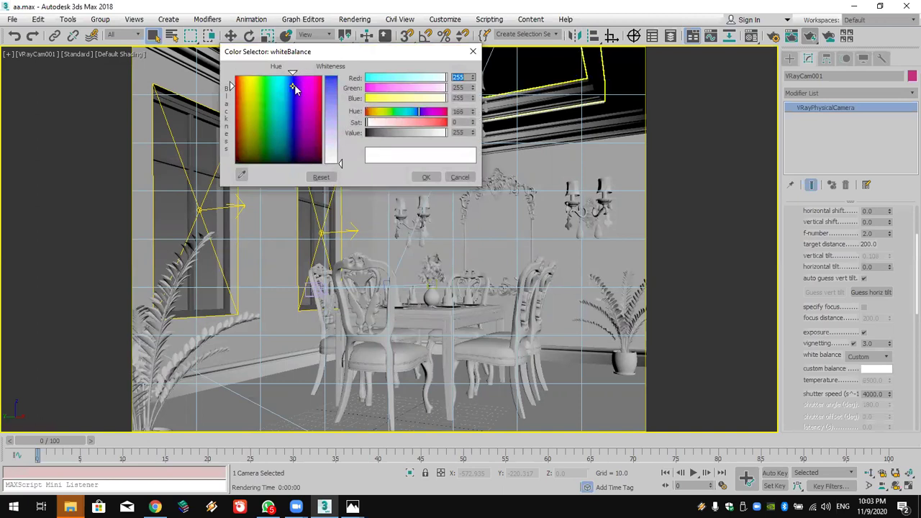
left_click(424, 87)
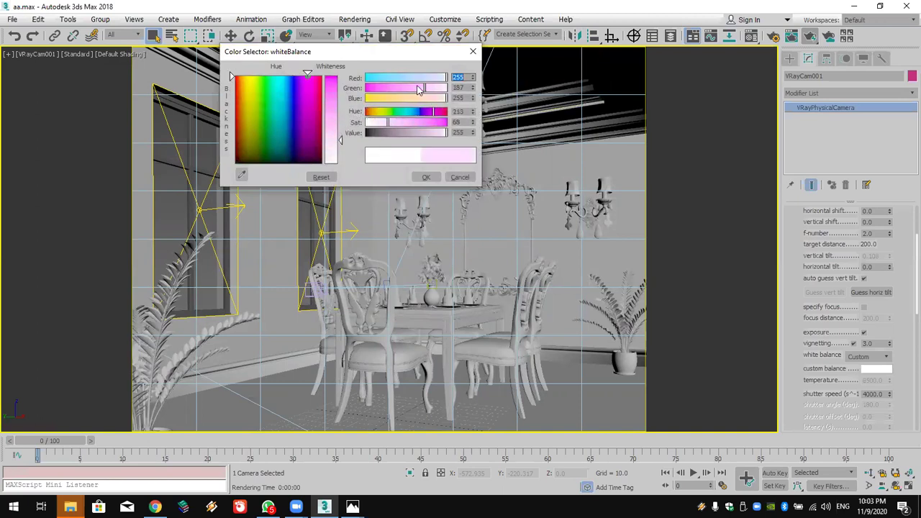
left_click(426, 177)
Render the VRayCam001 view, compare frame buffer White Balance temperatures of about 3395 and 9012, and cancel the render
left_click(809, 35)
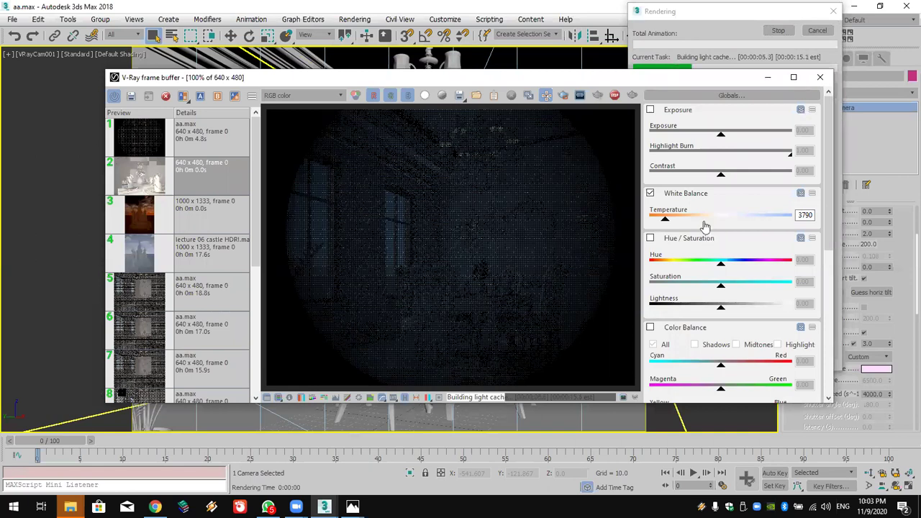
left_click(650, 193)
left_click(649, 194)
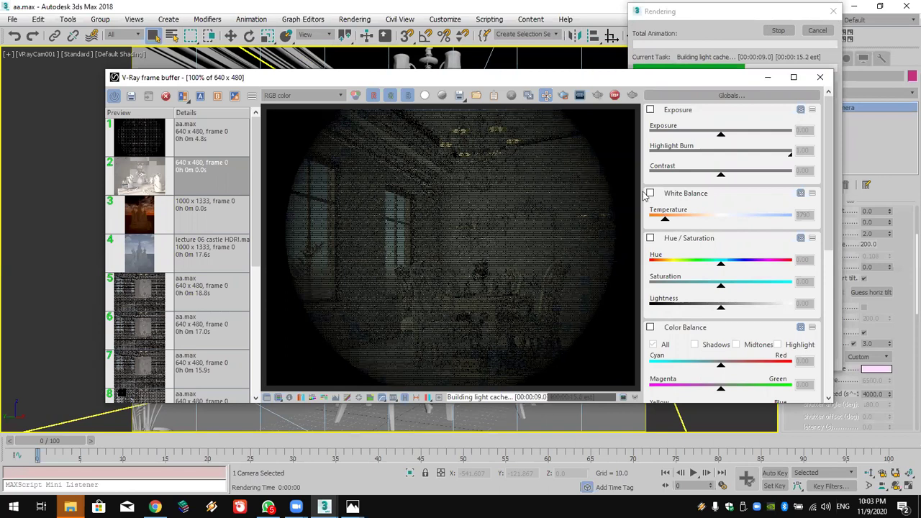
left_click(665, 221)
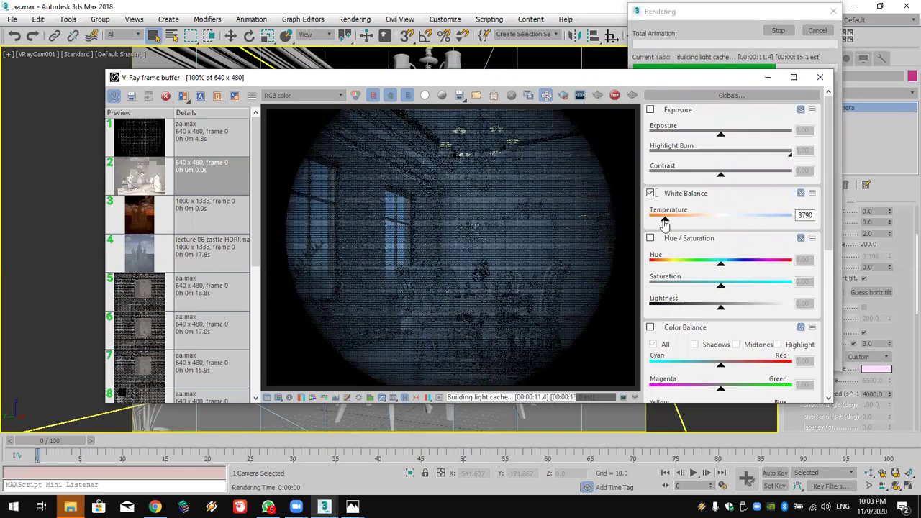
mouse_move(666, 221)
left_mouse_down()
mouse_move(681, 220)
mouse_move(656, 218)
left_mouse_up()
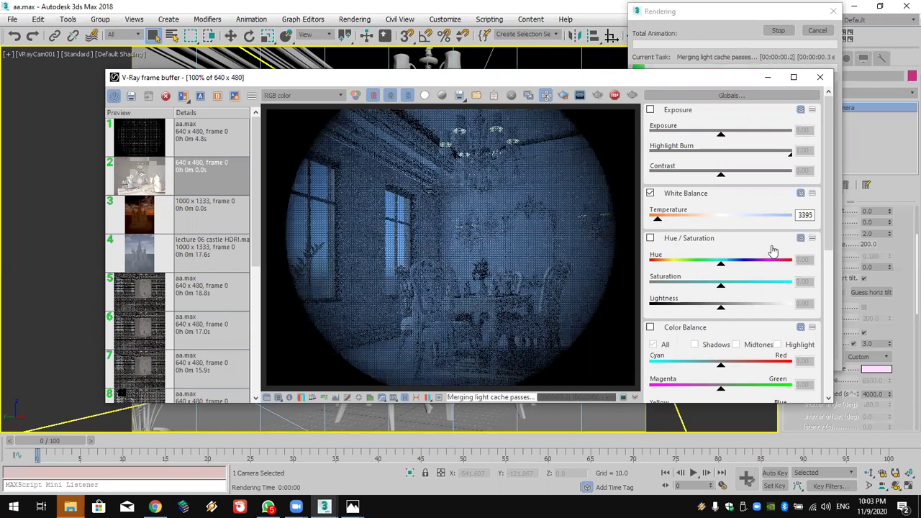
left_click(772, 218)
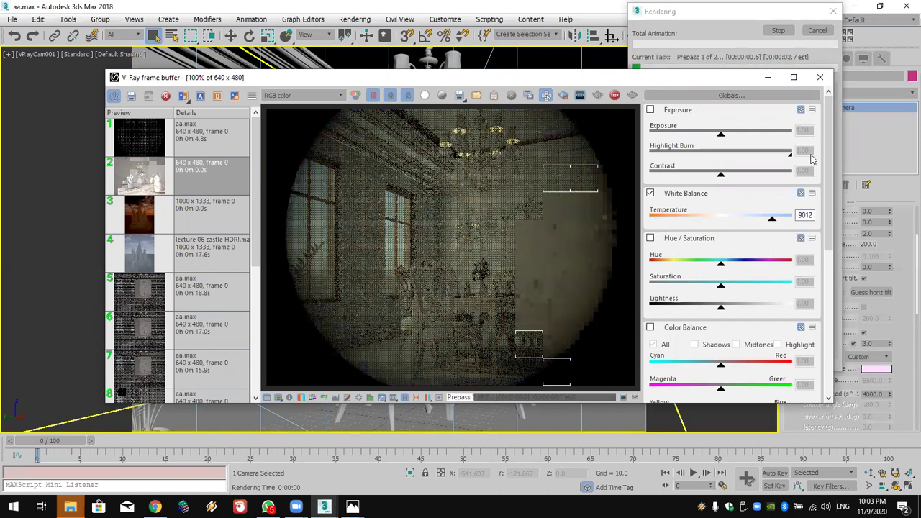
left_click(825, 64)
left_click(817, 32)
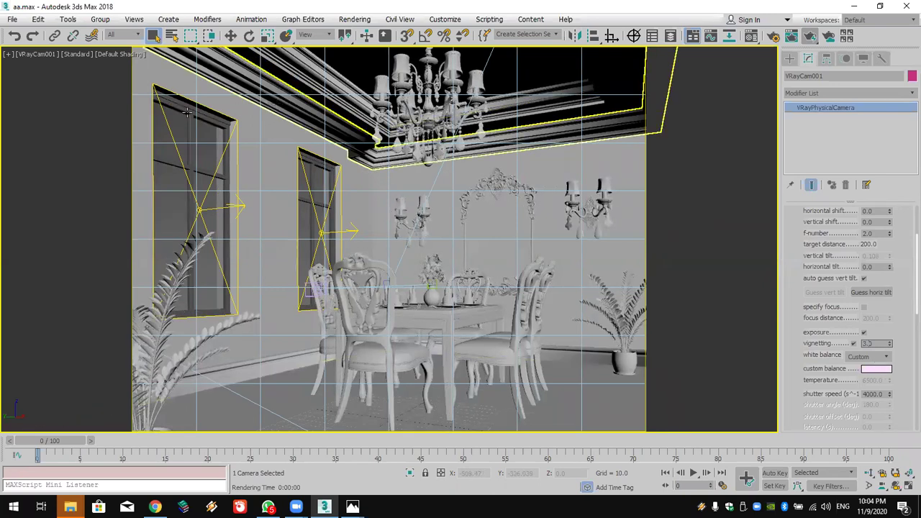
Switch to the exposure triangle image in Photos, examine aperture, ISO and shutter speed, and return to 3ds Max
left_click(14, 19)
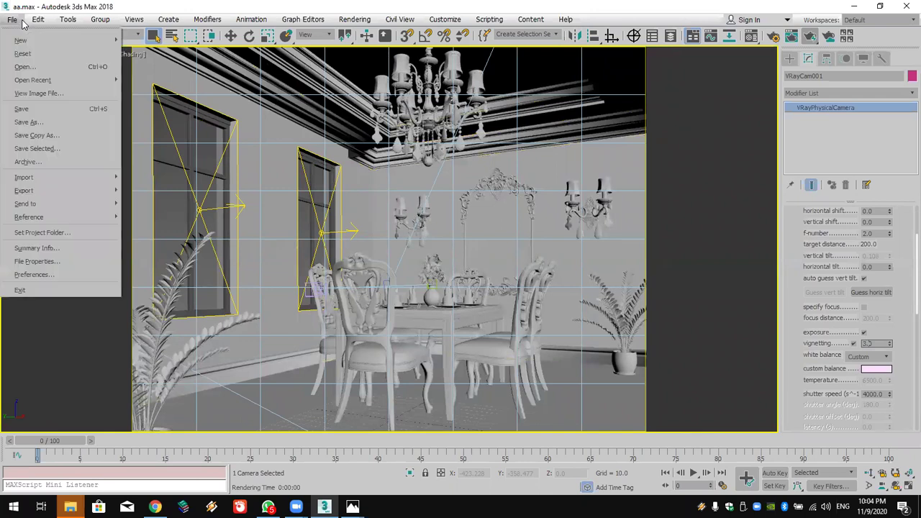
left_click(352, 507)
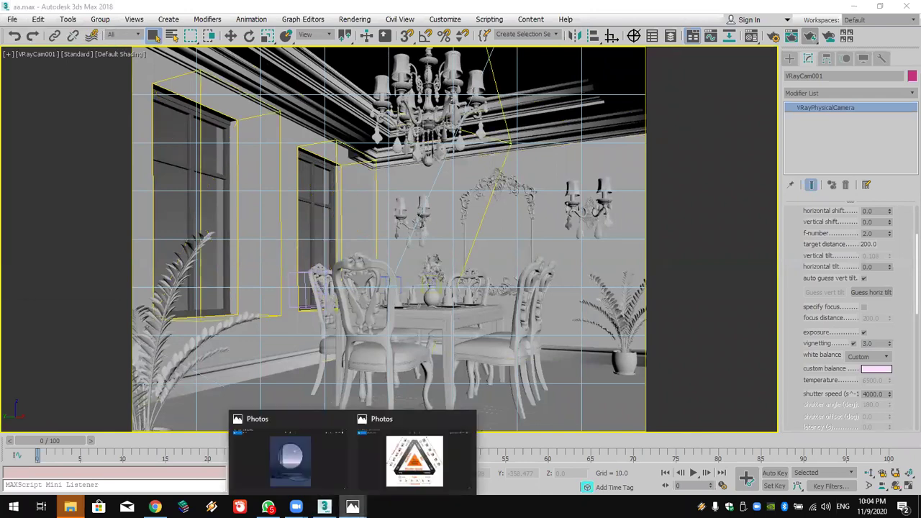
left_click(398, 472)
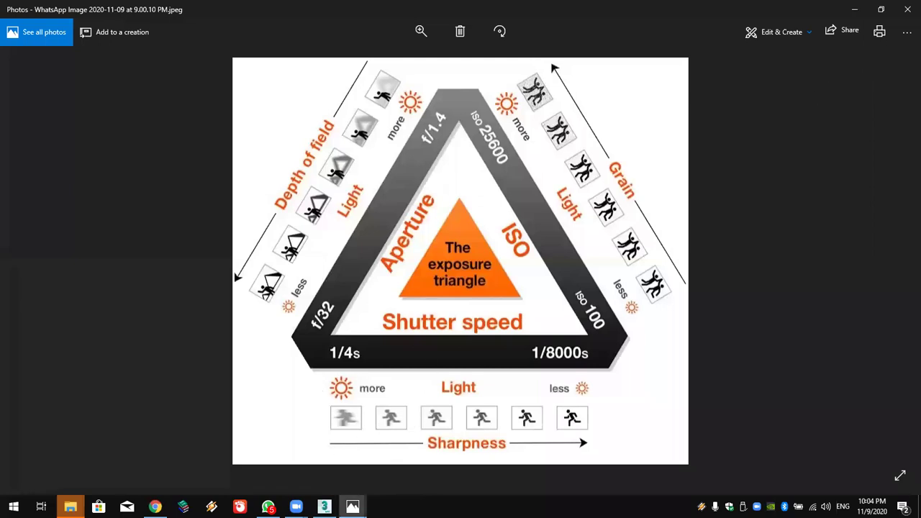
key("alt+Tab")
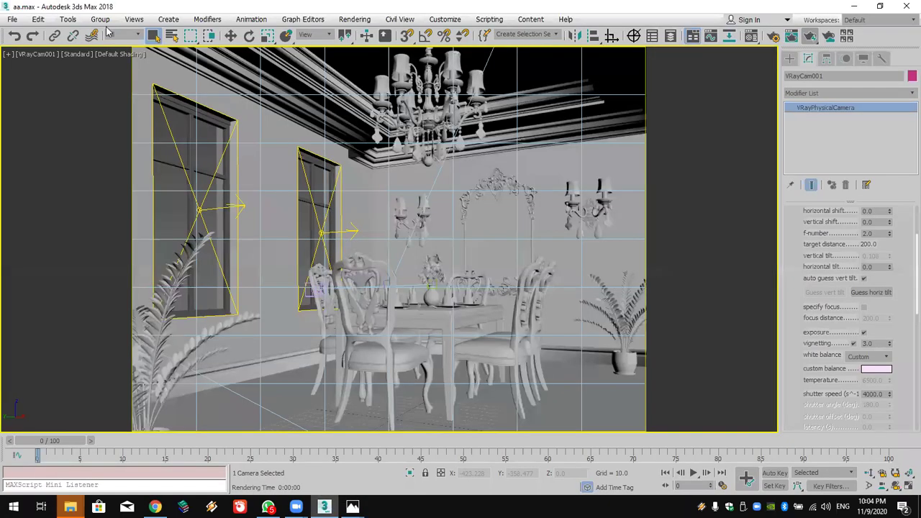
Reset the dining room file to a new empty scene
left_click(14, 20)
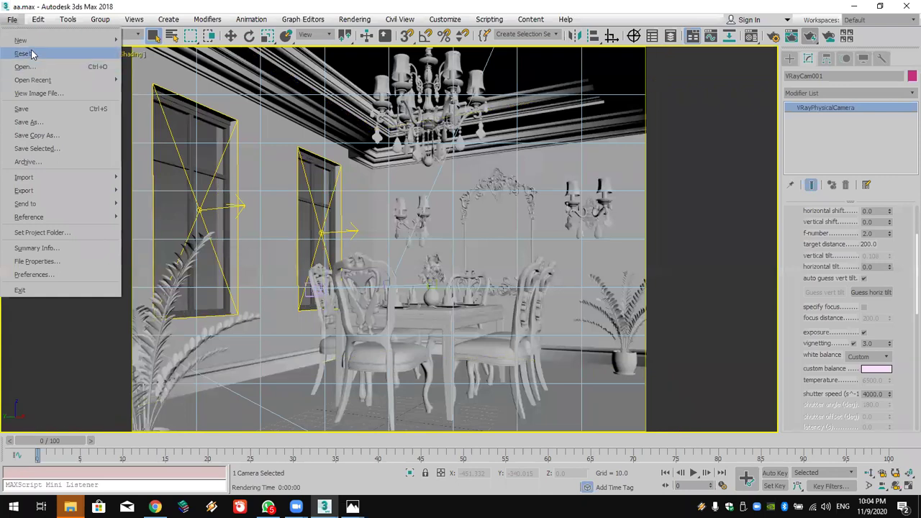
left_click(26, 54)
left_click(442, 273)
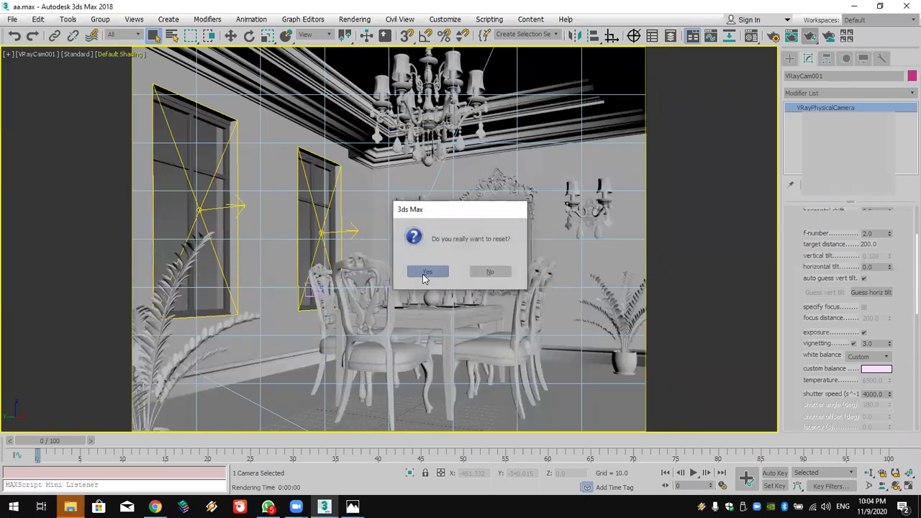
left_click(427, 273)
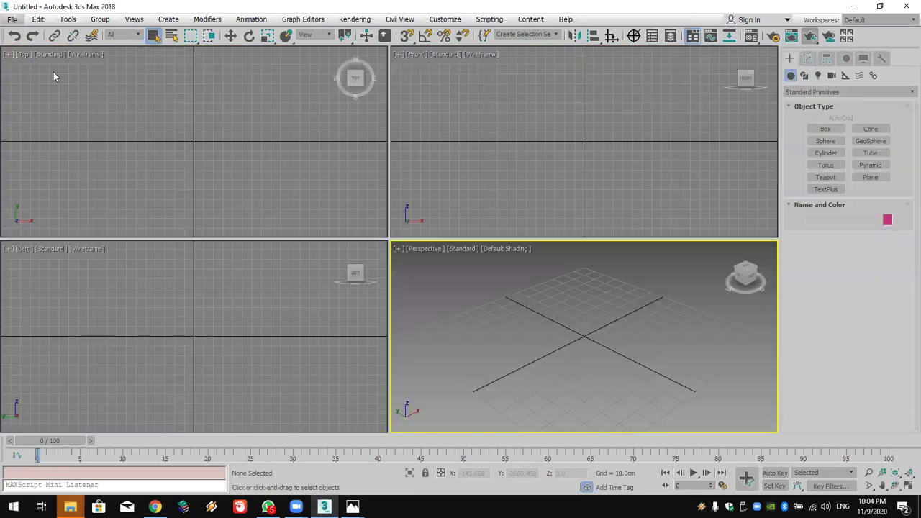
Open the scene "lecture 06 castle HDRI" from the MAX shortcut's External Files folder despite missing files, and activate its VRayCam001 view
key("ctrl+o")
left_click(271, 135)
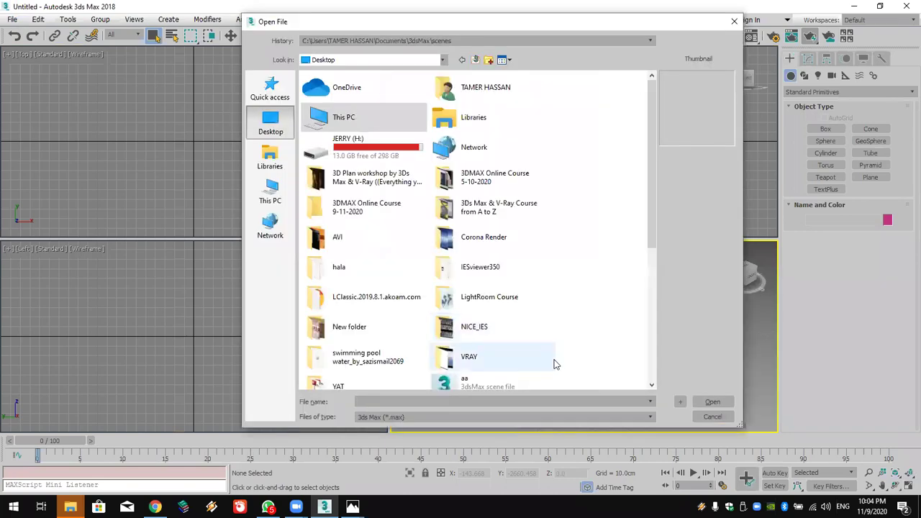
left_click_drag(663, 243, 676, 371)
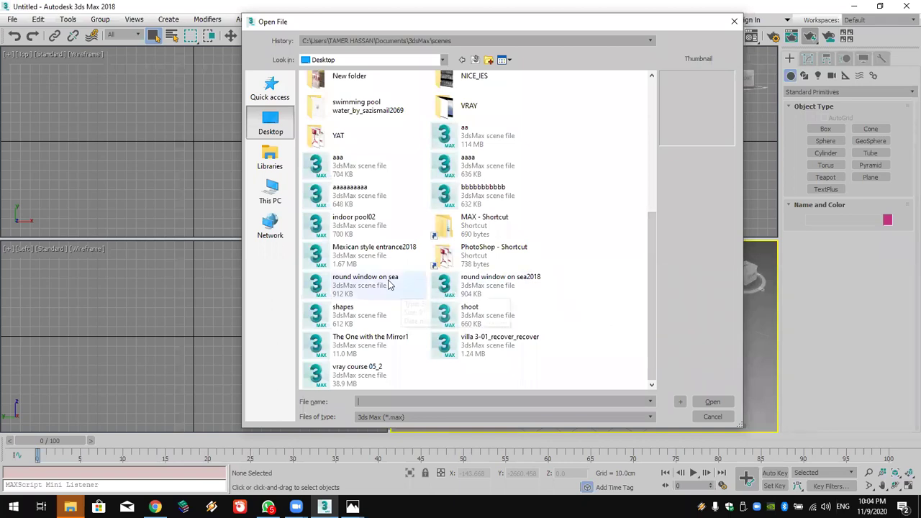
left_click(483, 189)
double_click(484, 220)
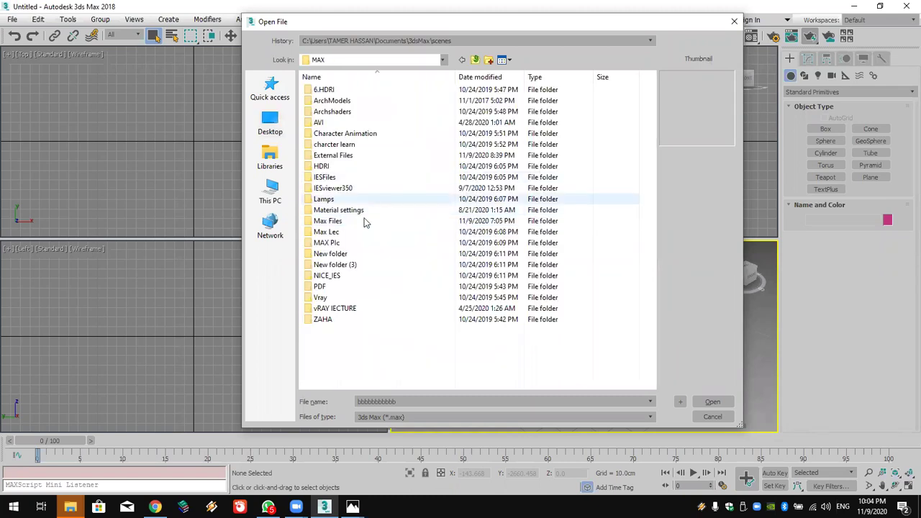
double_click(358, 155)
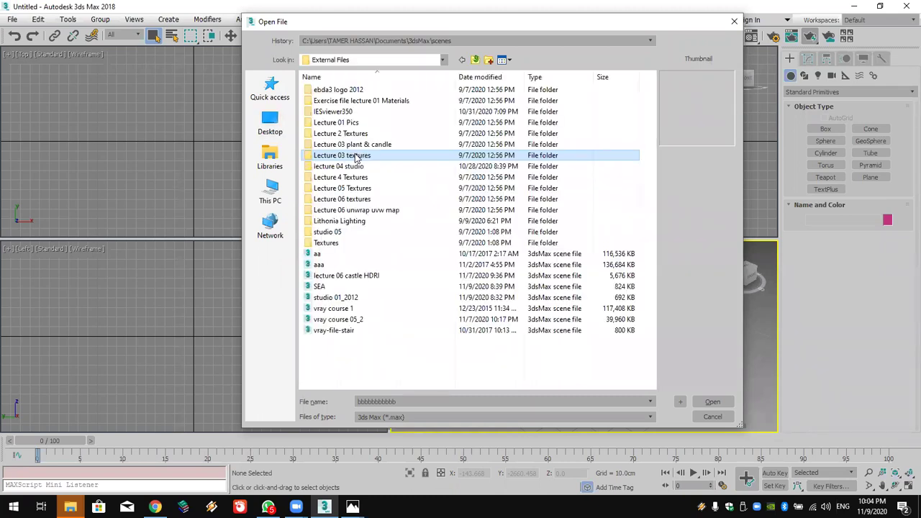
double_click(344, 276)
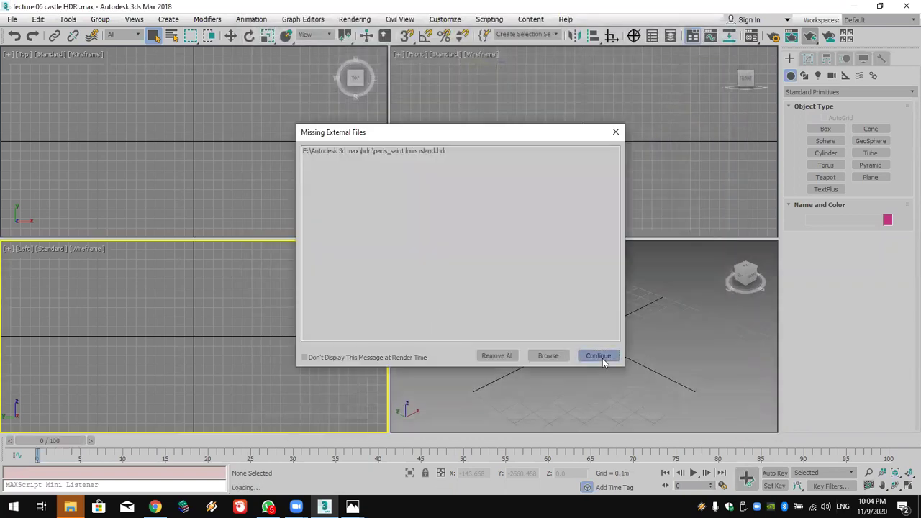
left_click(602, 357)
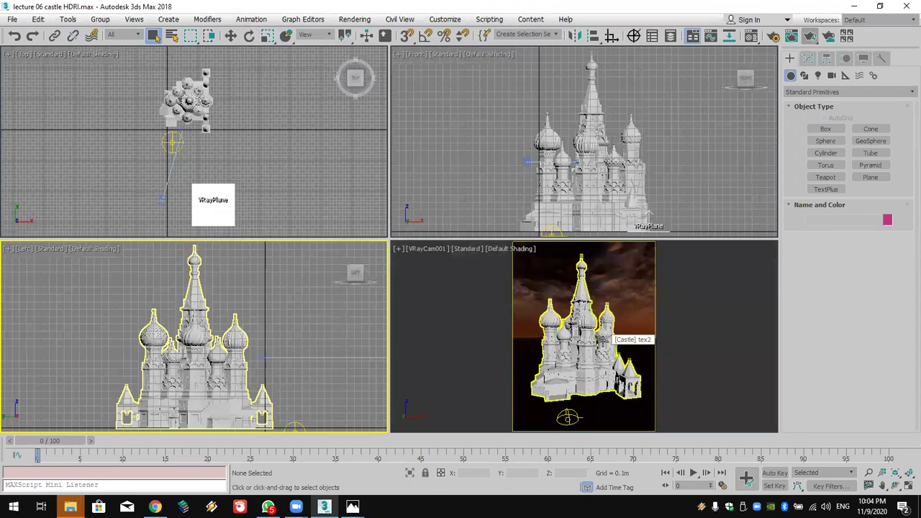
left_click(622, 286)
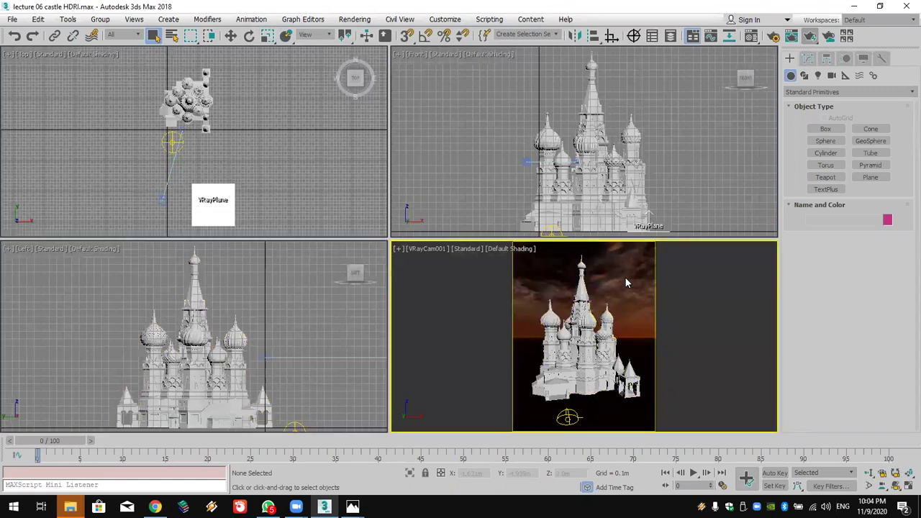
left_click(514, 249)
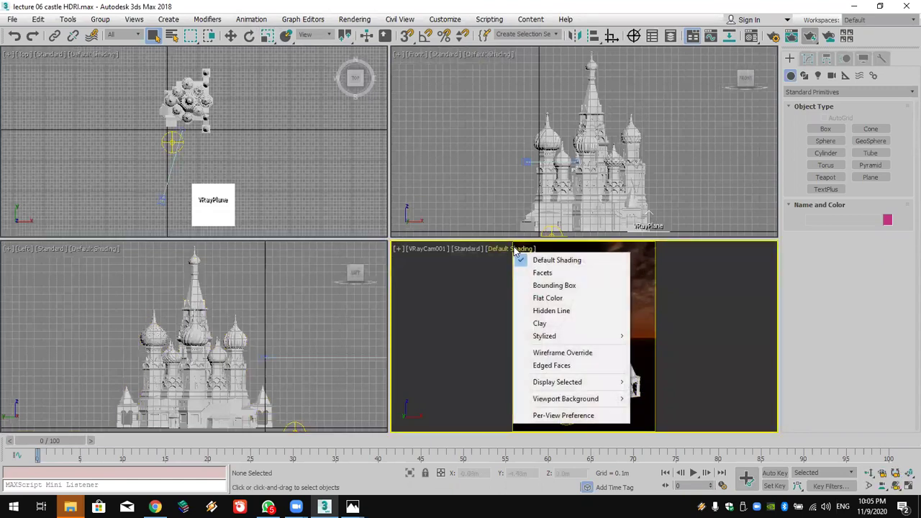
left_click(206, 6)
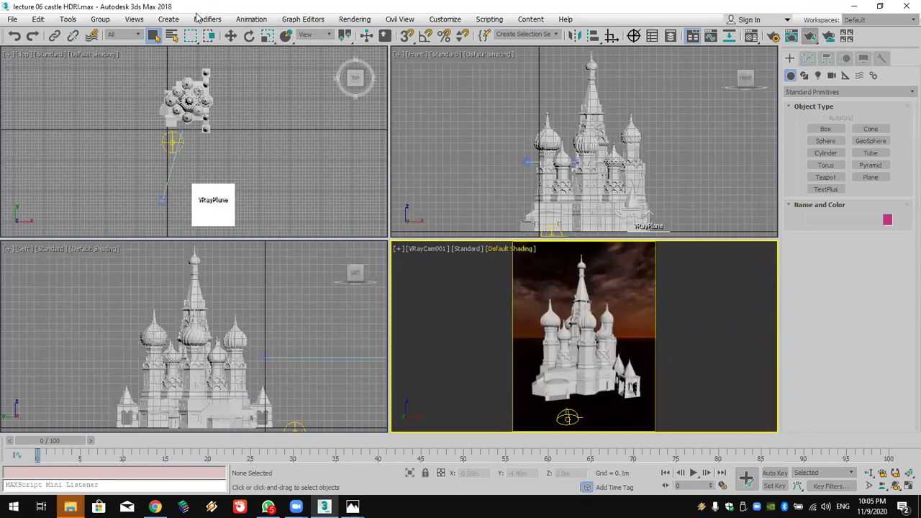
Reset the castle file to a new empty scene
left_click(134, 20)
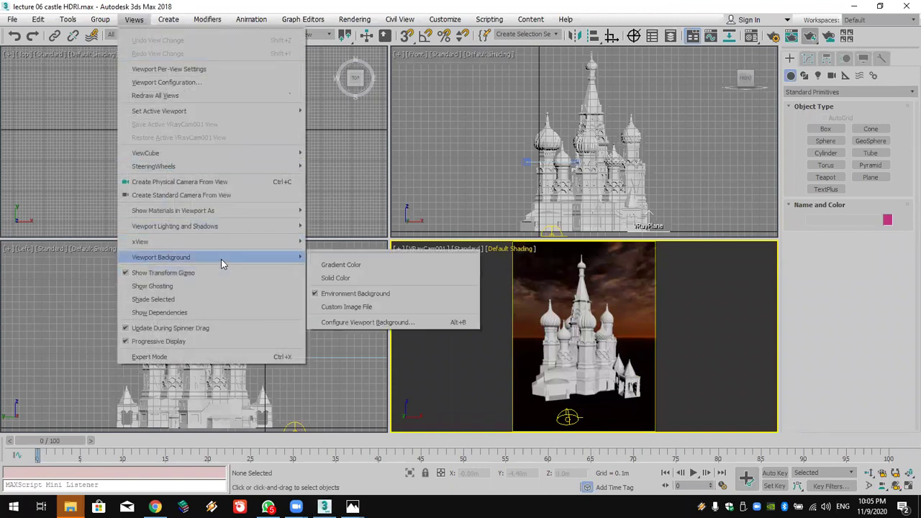
left_click(50, 71)
left_click(12, 19)
left_click(23, 50)
left_click(427, 272)
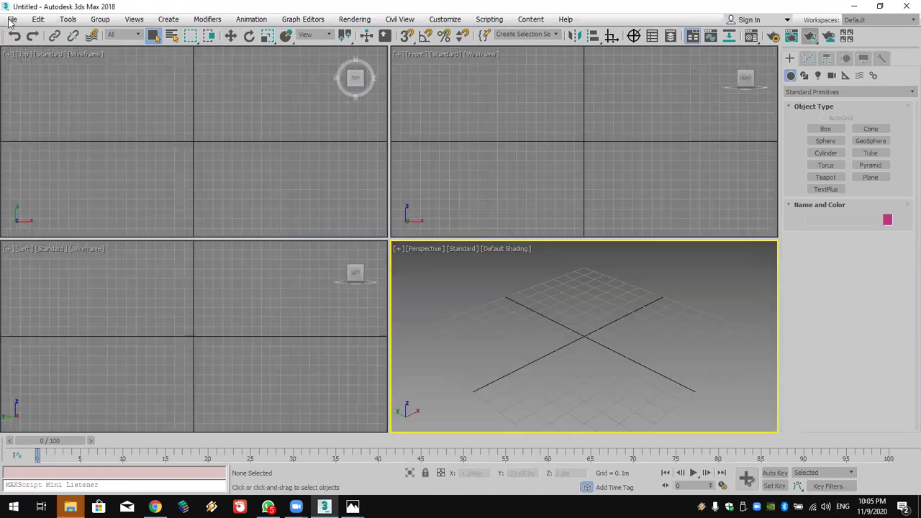
Start merging the scene "lecture 06 castle HDRI" from the External Files folder of the MAX shortcut on the desktop
left_click(11, 21)
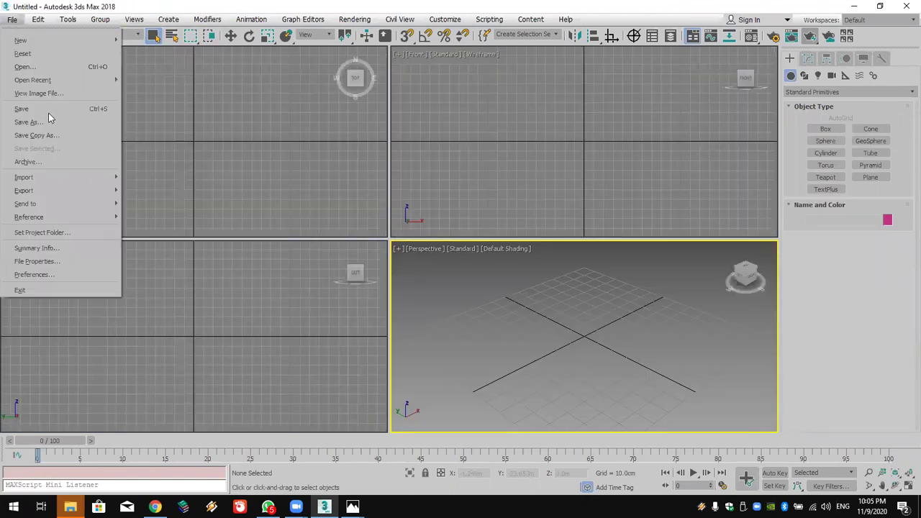
mouse_move(67, 179)
left_click(146, 198)
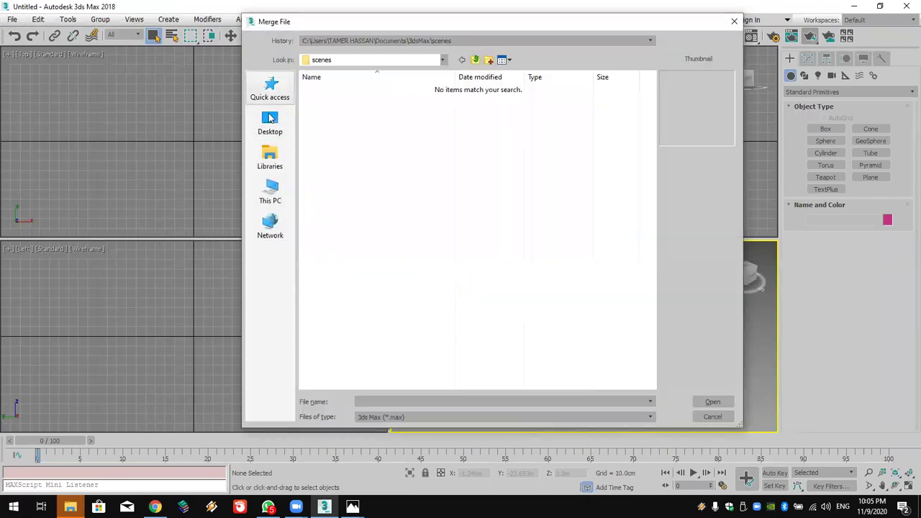
left_click(269, 118)
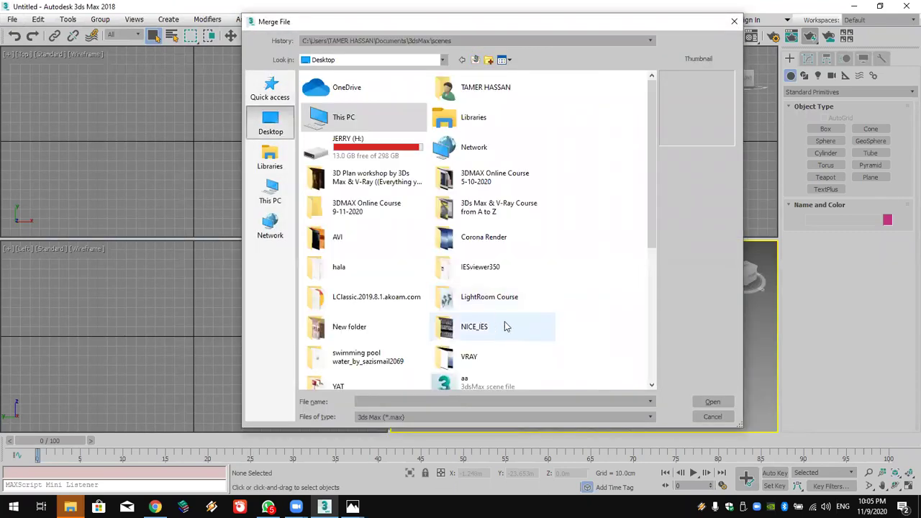
left_click_drag(655, 214, 658, 336)
double_click(496, 232)
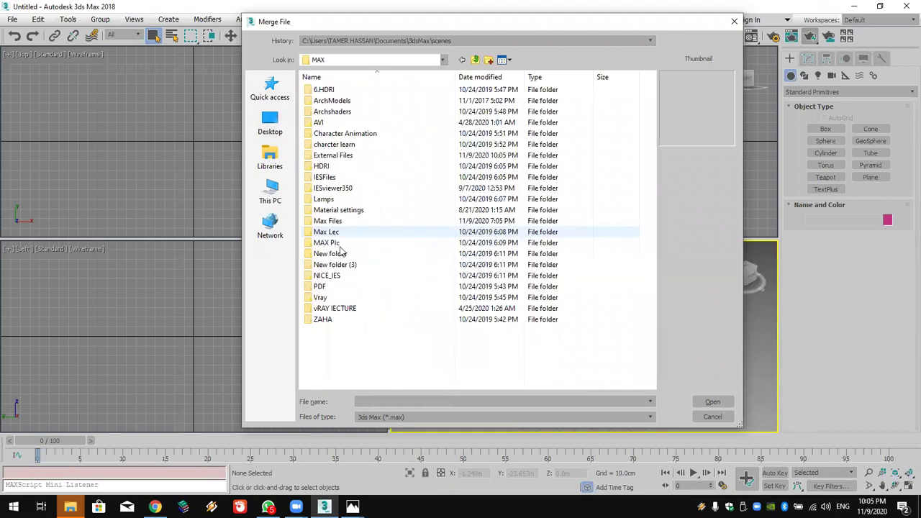
double_click(332, 156)
left_click(338, 276)
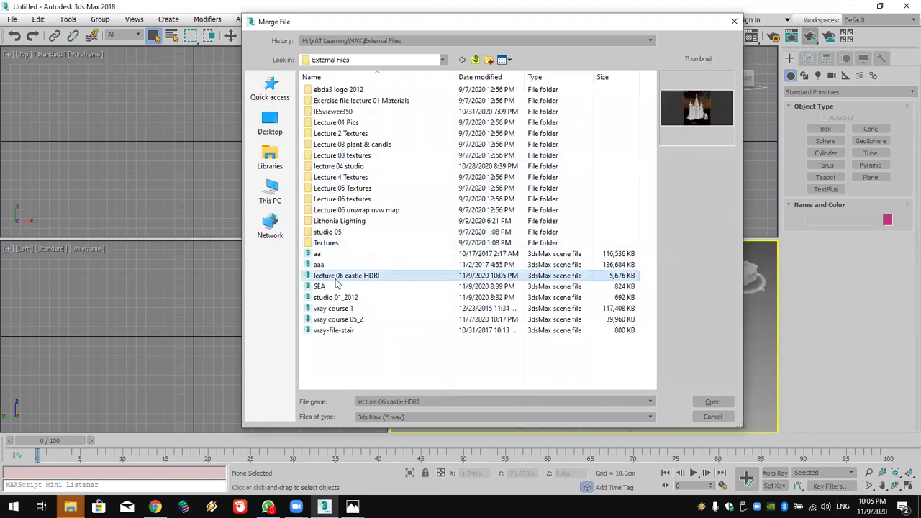
double_click(336, 280)
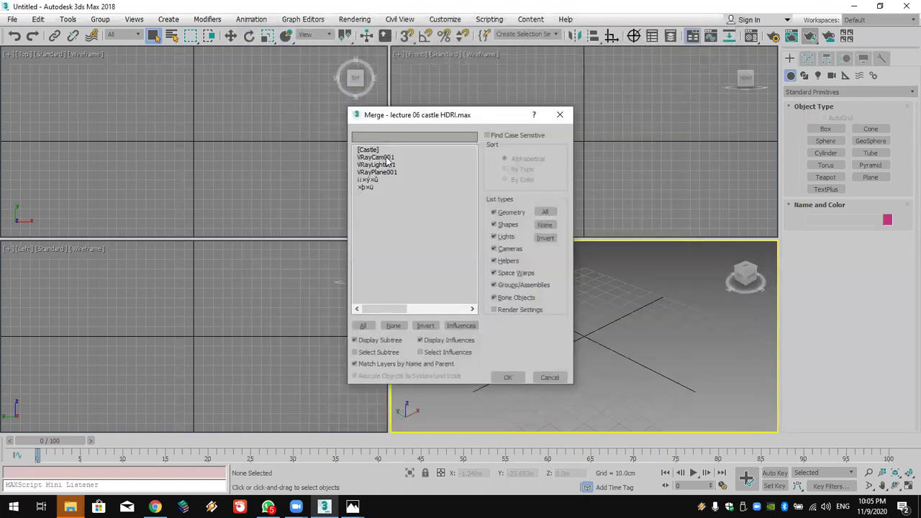
Merge the Castle group, VRayCam001, VRayLight001 and VRayPlane001 into the empty scene
left_click(378, 150)
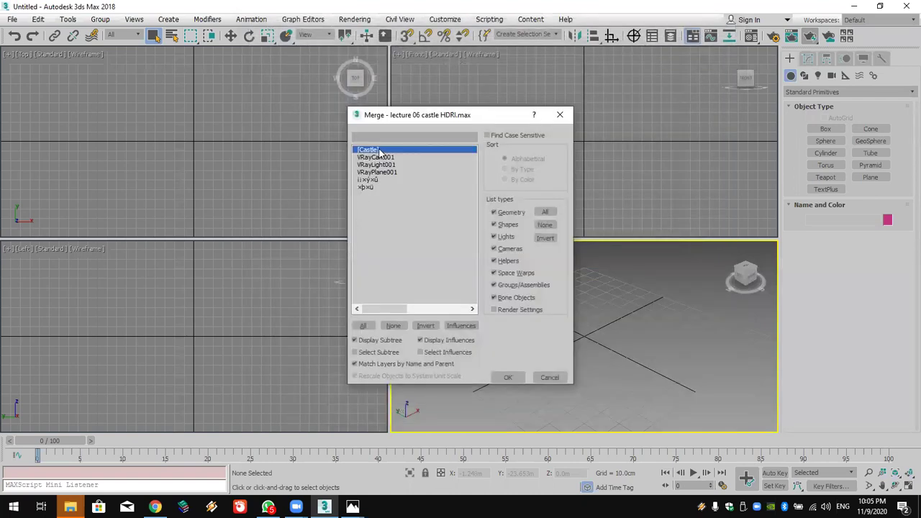
left_click(413, 166, "shift")
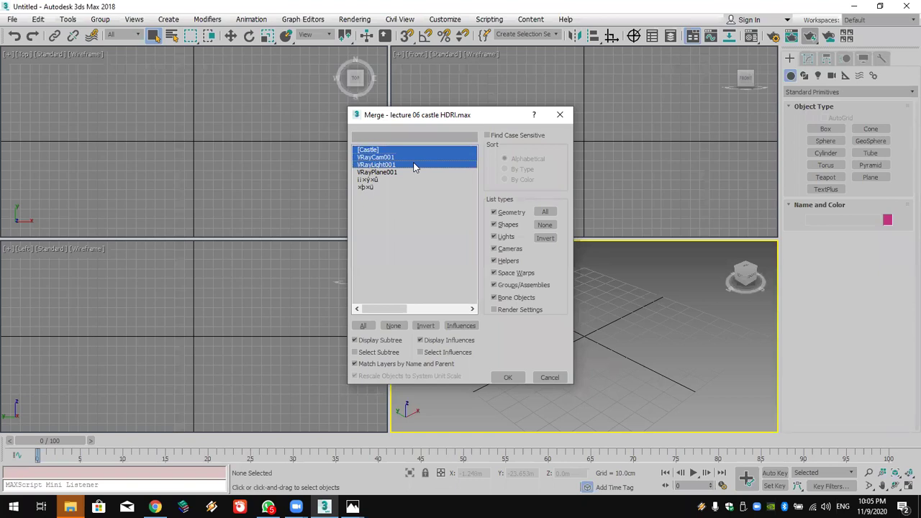
left_click(414, 174, "shift")
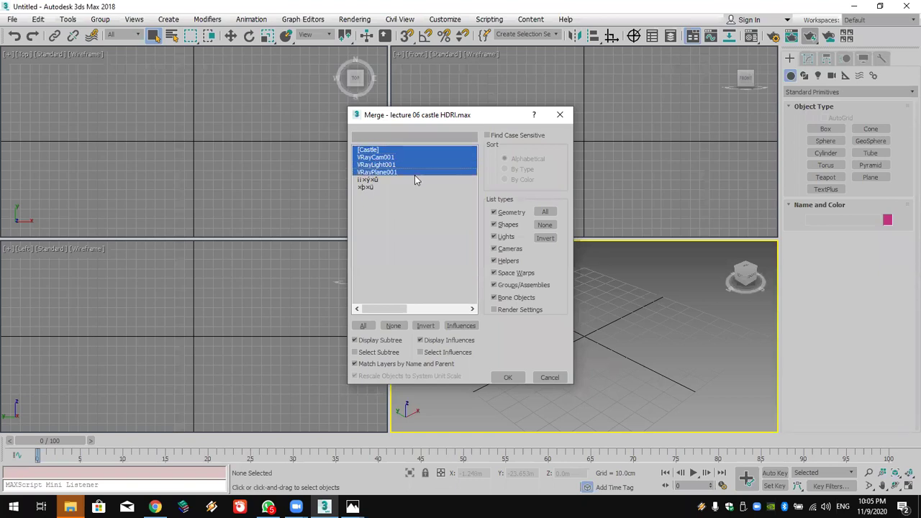
left_click(506, 379)
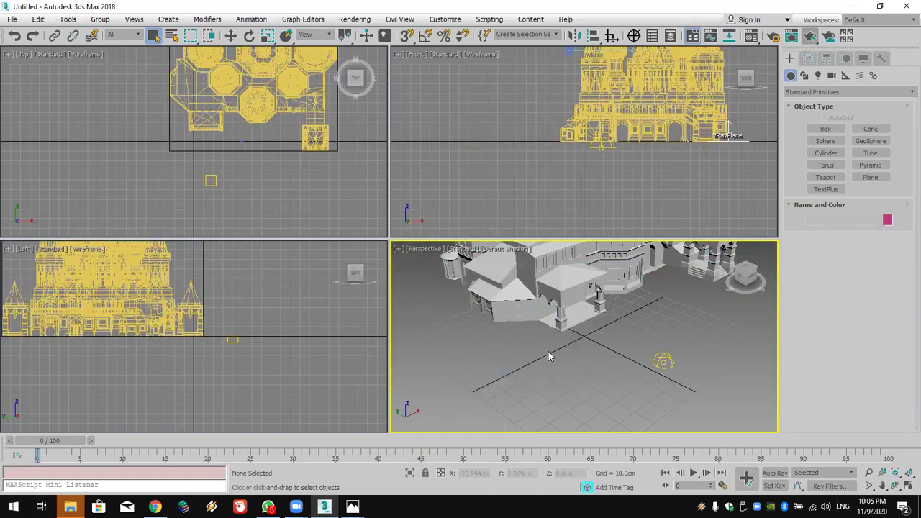
Display the VRayCam001 view with safe frames and reframe the camera on the castle and ground
key("c")
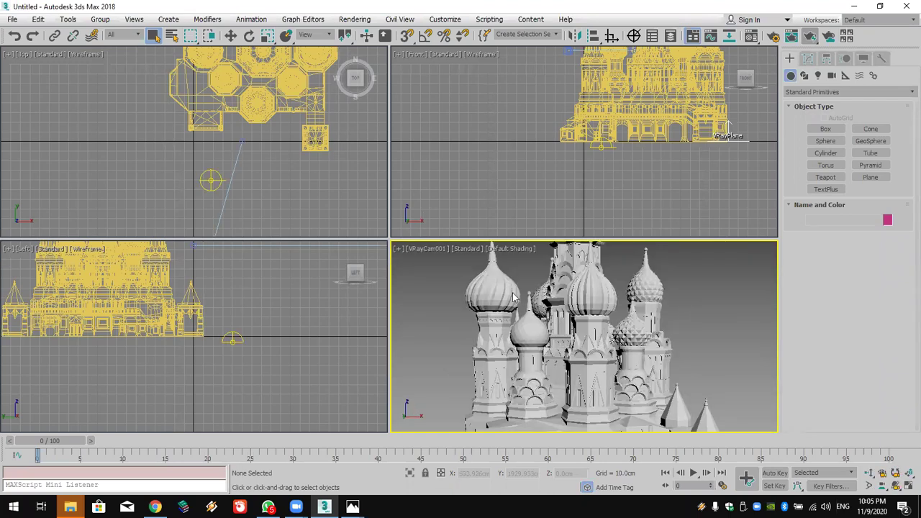
left_click(438, 251)
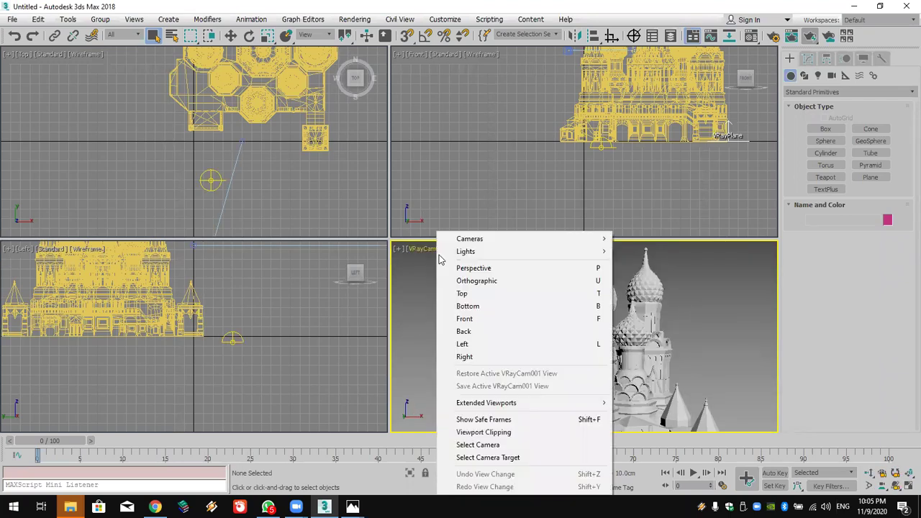
left_click(520, 419)
middle_click_drag(521, 426, 599, 376, "alt")
Delete VRayLight001 and narrow the camera's field of view onto the arches at the castle's base
left_click(565, 414)
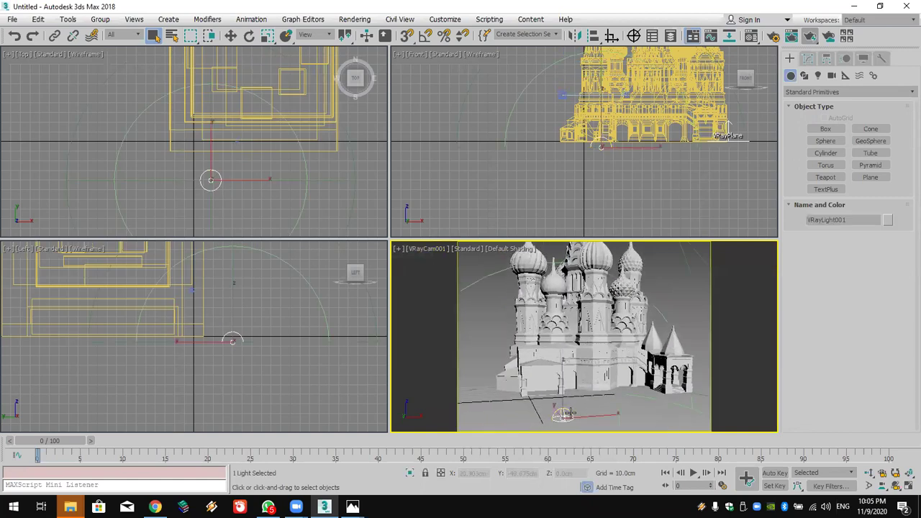
key("Delete")
left_click(869, 486)
left_click_drag(608, 408, 620, 308)
middle_click_drag(617, 371, 621, 313)
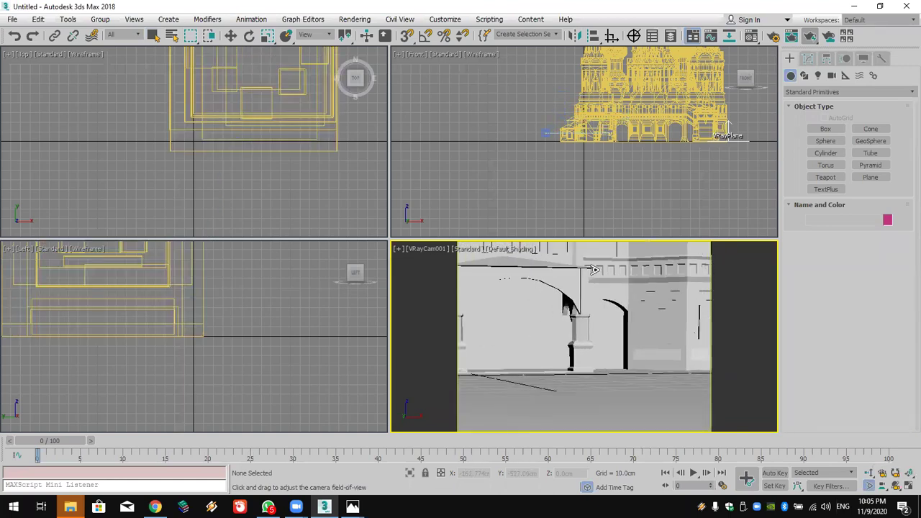
Start merging the scene "HONDA S2000 '00" from the Max Files folder inside MAX
left_click(12, 19)
mouse_move(50, 177)
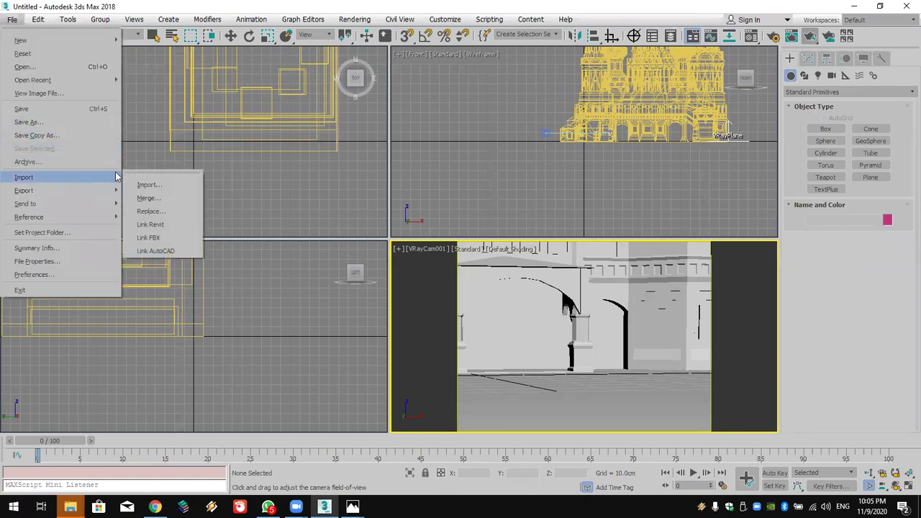
left_click(180, 200)
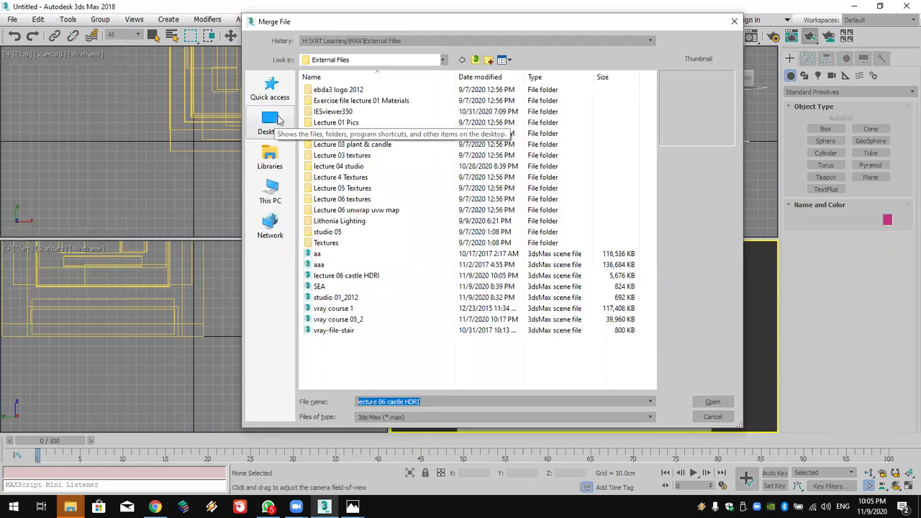
left_click(476, 60)
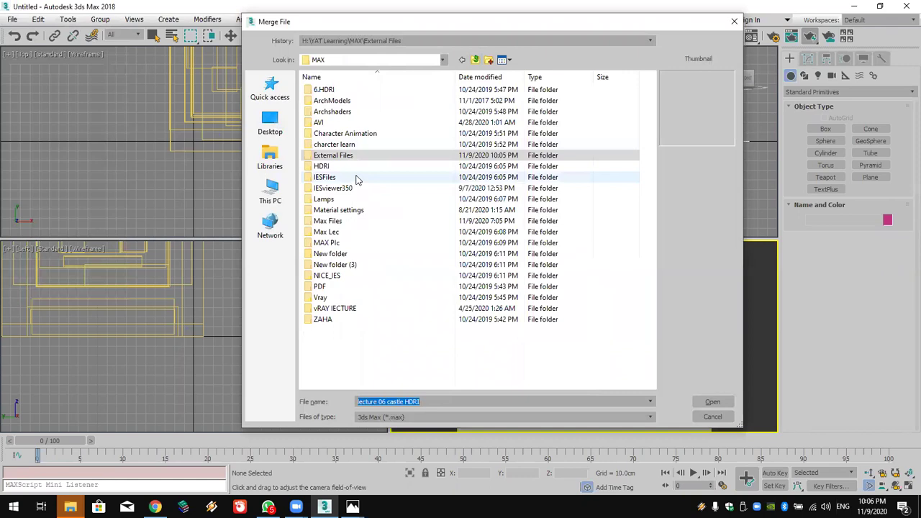
double_click(351, 224)
left_click(325, 178)
key("h")
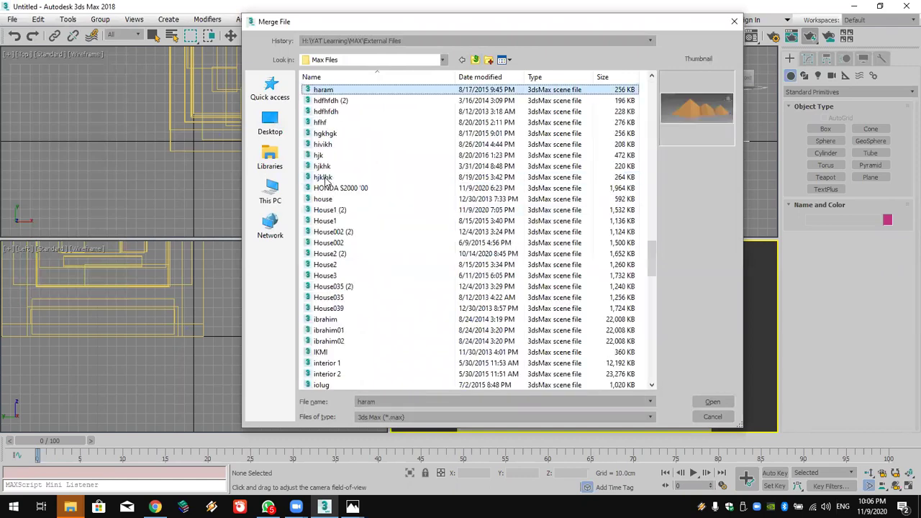
left_click(323, 187)
double_click(323, 188)
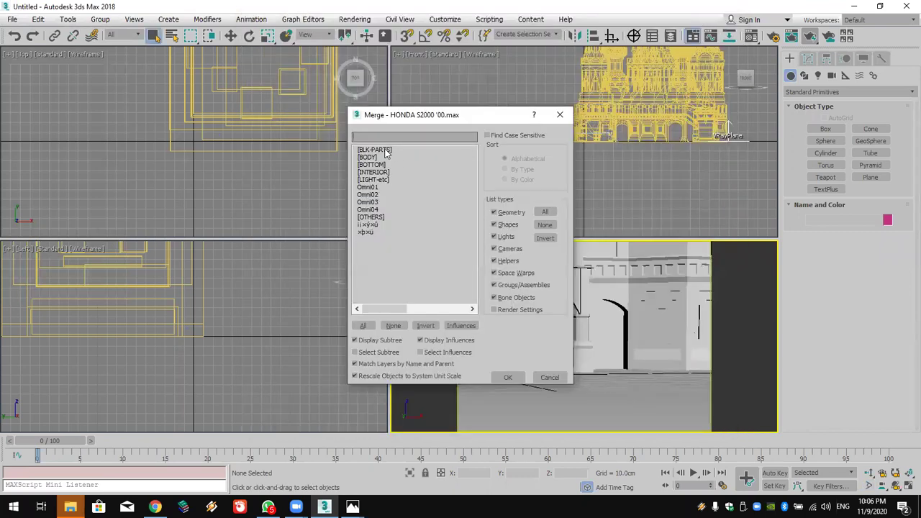
Exclude lights and merge the car groups BLK-PARTS, BODY, BOTTOM, INTERIOR, LIGHT-etc and OTHERS
left_click(508, 238)
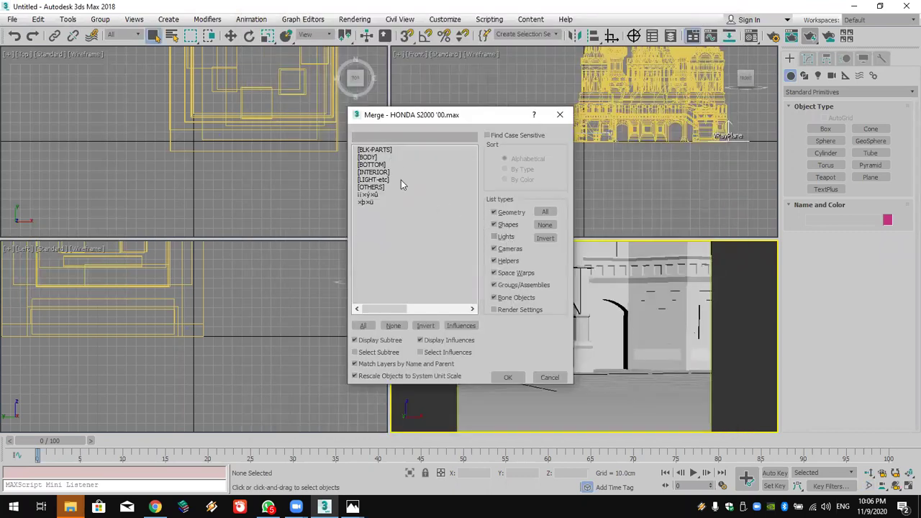
left_click_drag(377, 151, 381, 188)
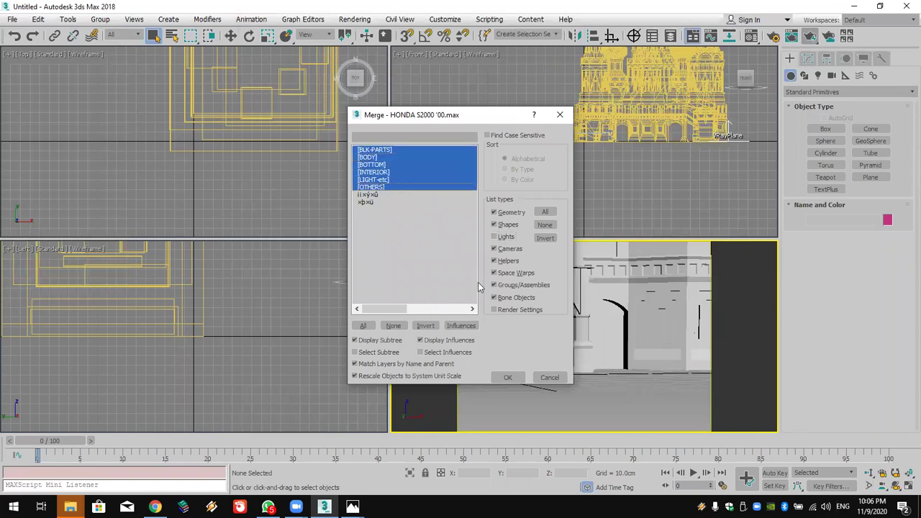
left_click(508, 379)
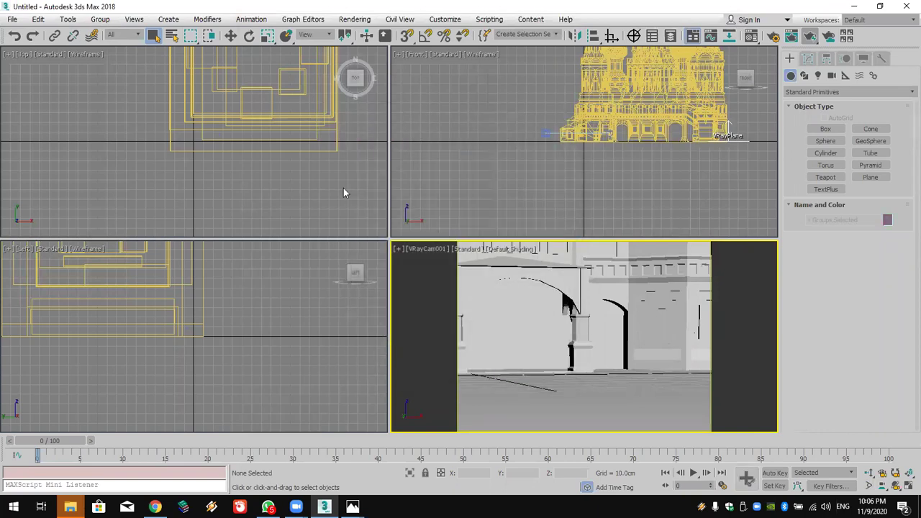
Combine the six merged car groups into a single group with the default name
scroll(330, 176, "up", 5)
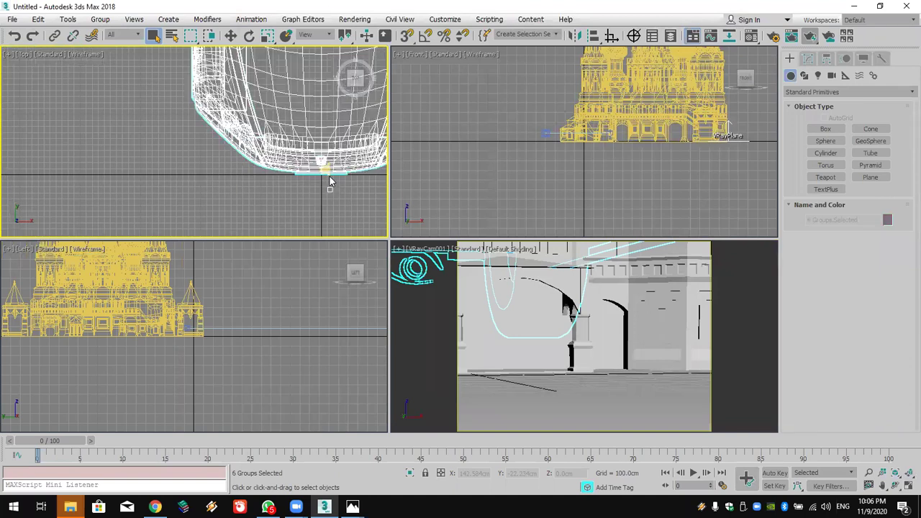
left_click(101, 19)
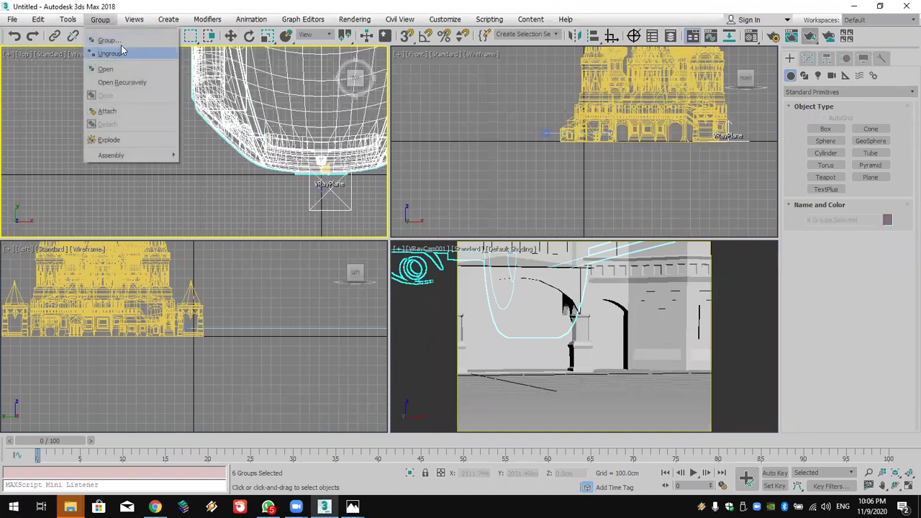
left_click(108, 40)
left_click(471, 274)
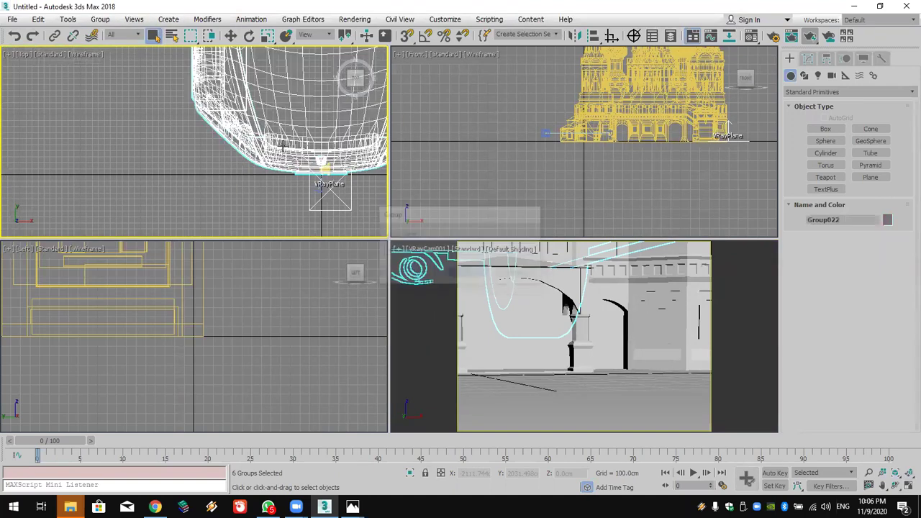
Scale the car group uniformly to 2 percent
scroll(284, 140, "down", 4)
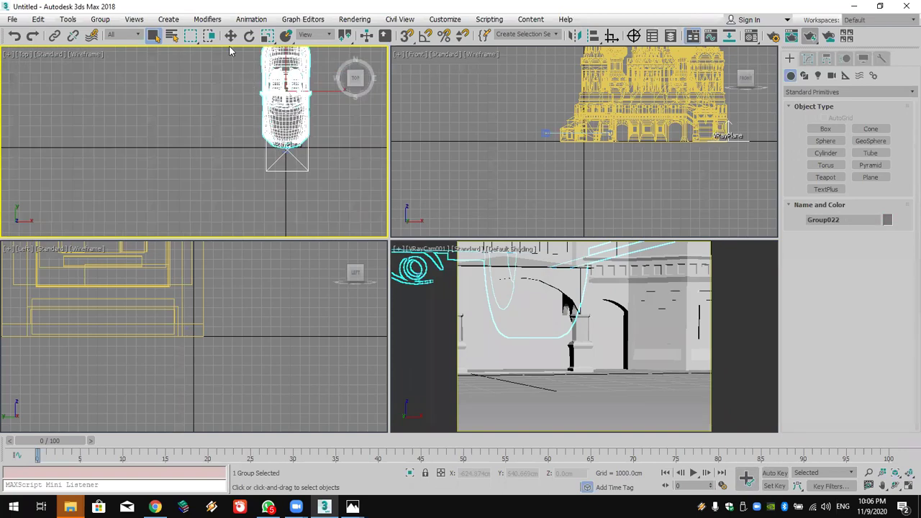
left_click(266, 36)
right_click(267, 40)
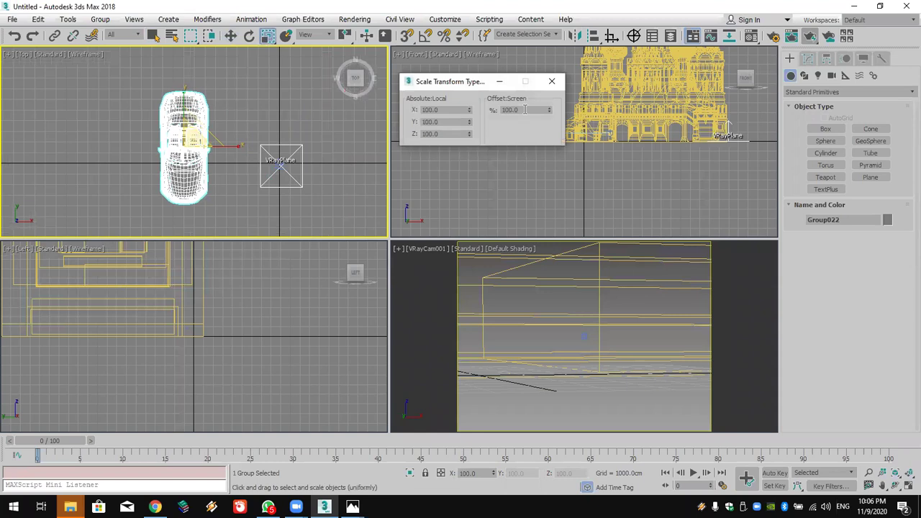
type("2")
key("Return")
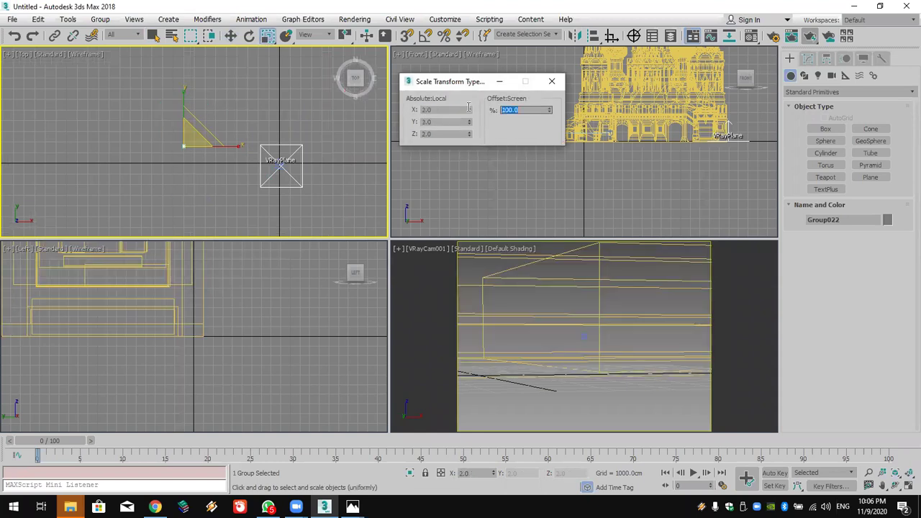
Move the car group onto the VRayPlane in the Top view and lower it to ground level in the Front view
left_click(230, 35)
left_click_drag(212, 137, 297, 154)
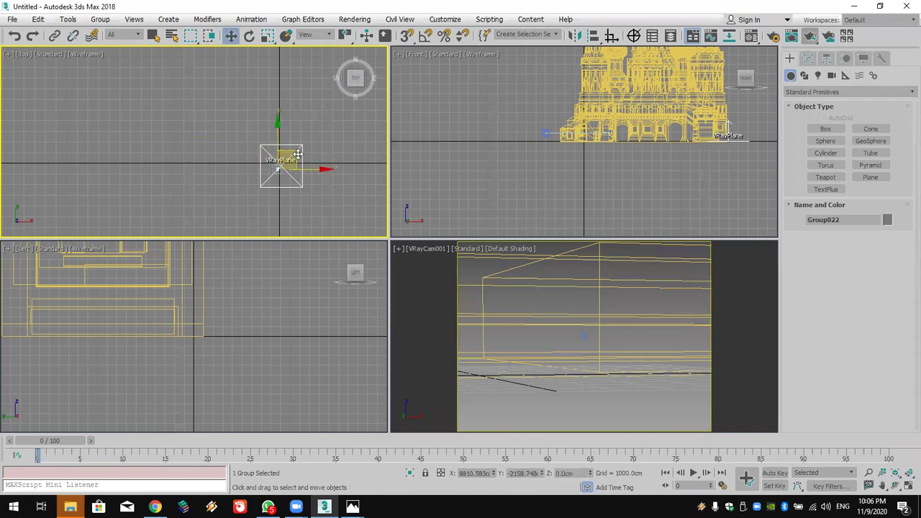
scroll(533, 153, "down", 3)
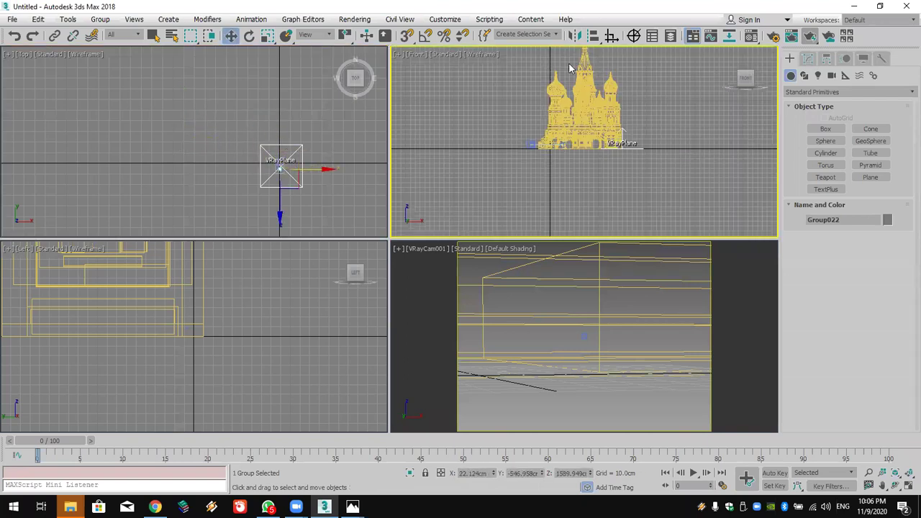
scroll(569, 68, "down", 2)
left_click_drag(566, 54, 566, 152)
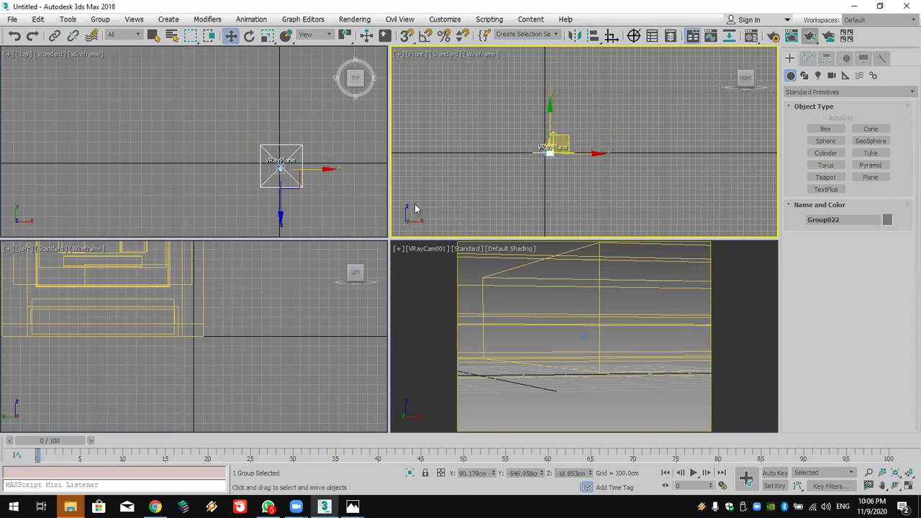
Scale the car group down to about 0.53 percent and move it in front of the castle, near the camera's line of sight
left_click_drag(259, 181, 291, 170)
middle_click_drag(291, 171, 226, 165)
left_click_drag(226, 165, 253, 180)
key("e")
key("r")
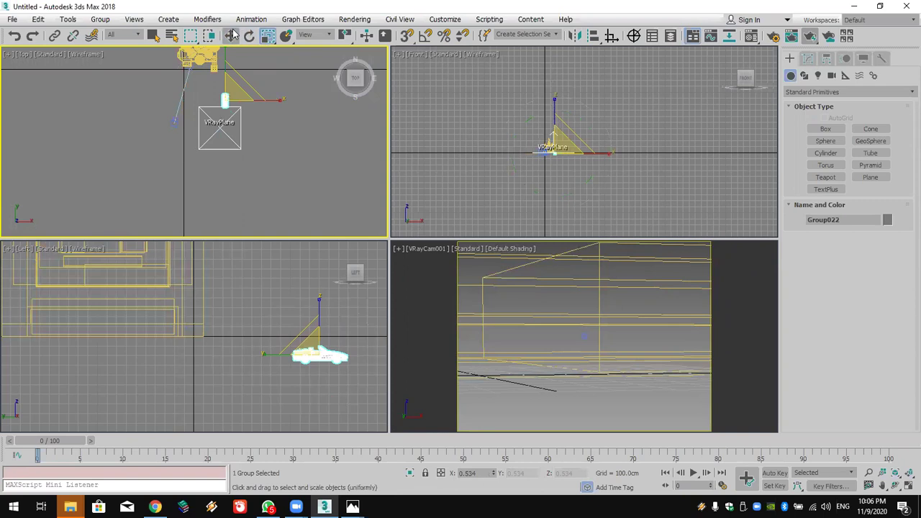
left_click(231, 35)
left_click_drag(230, 80, 203, 68)
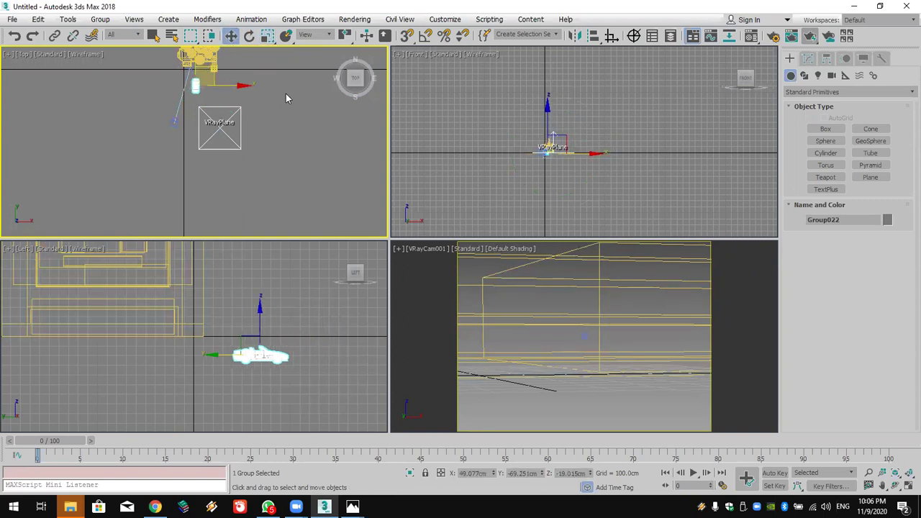
Raise the car group to ground level in the Left view, then move it to about X 108.5, Y -58.5 cm in the Top view
scroll(532, 172, "up", 3)
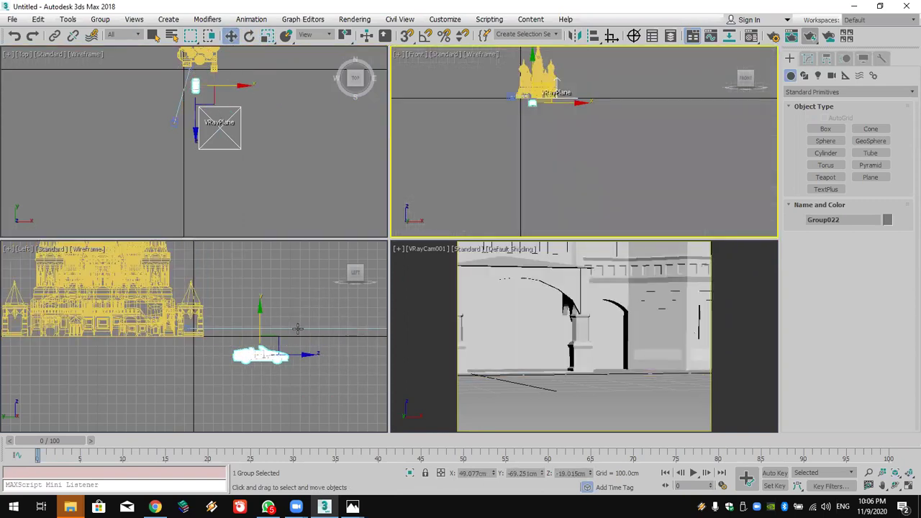
left_click_drag(263, 343, 265, 304)
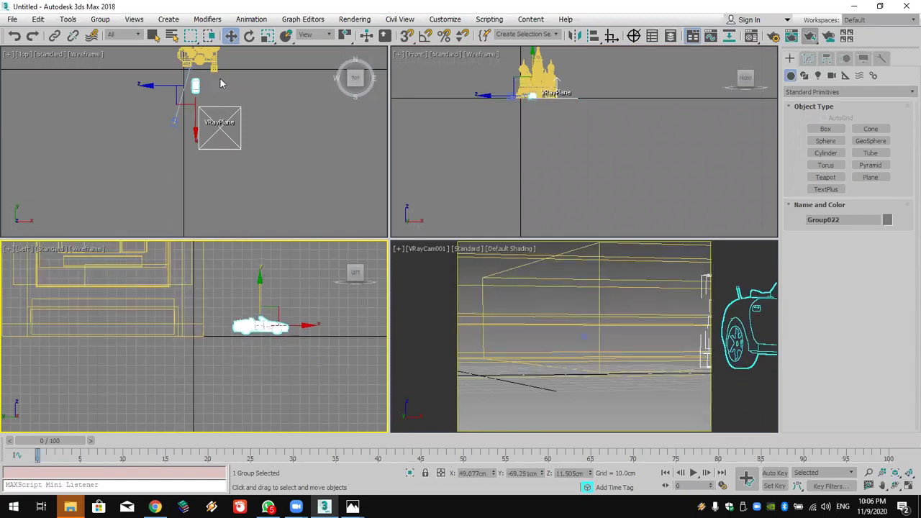
scroll(233, 157, "up", 8)
left_click_drag(141, 131, 262, 117)
scroll(263, 116, "down", 4)
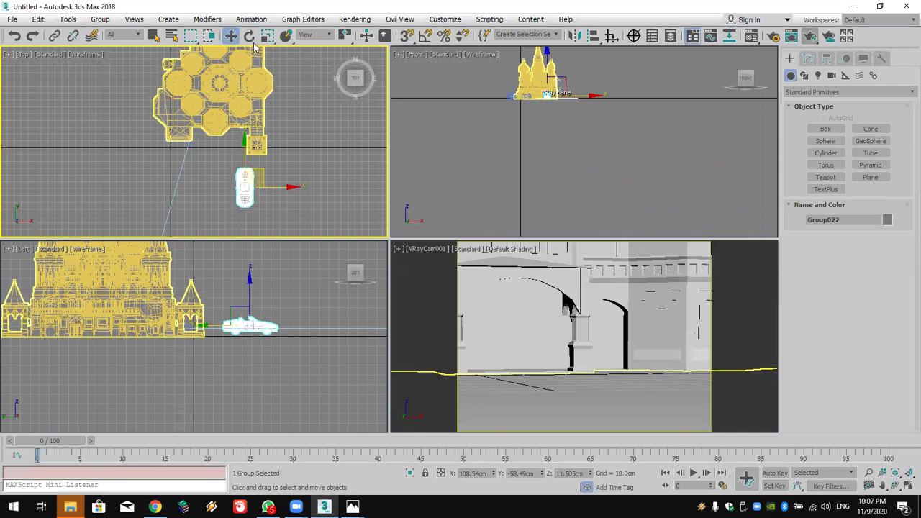
Rotate the car group about -95 degrees around its vertical axis and lower it onto the ground to about Z 8.2 cm
key("e")
left_click_drag(282, 169, 326, 269)
scroll(547, 90, "up", 8)
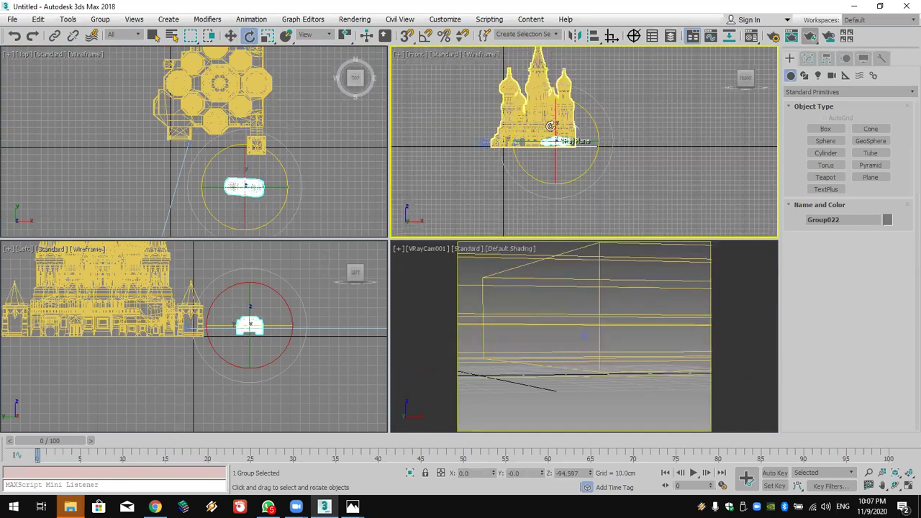
key("w")
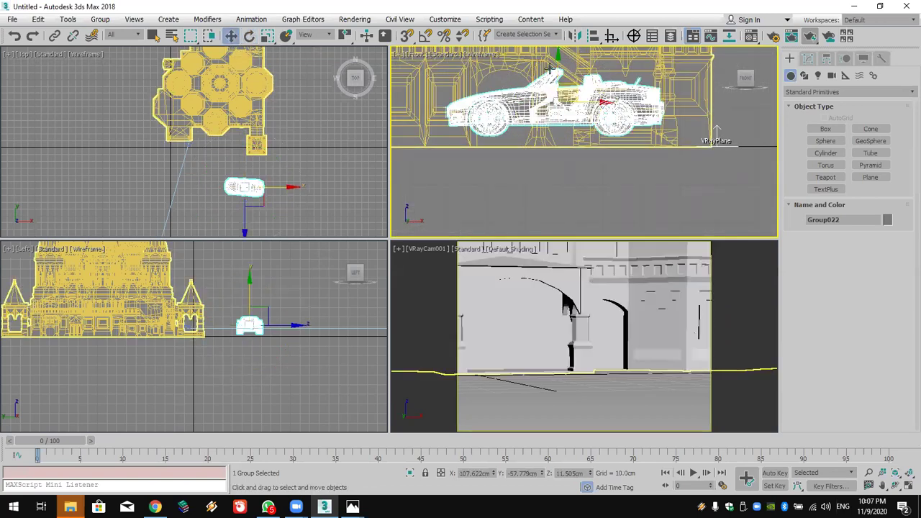
left_click_drag(557, 63, 558, 76)
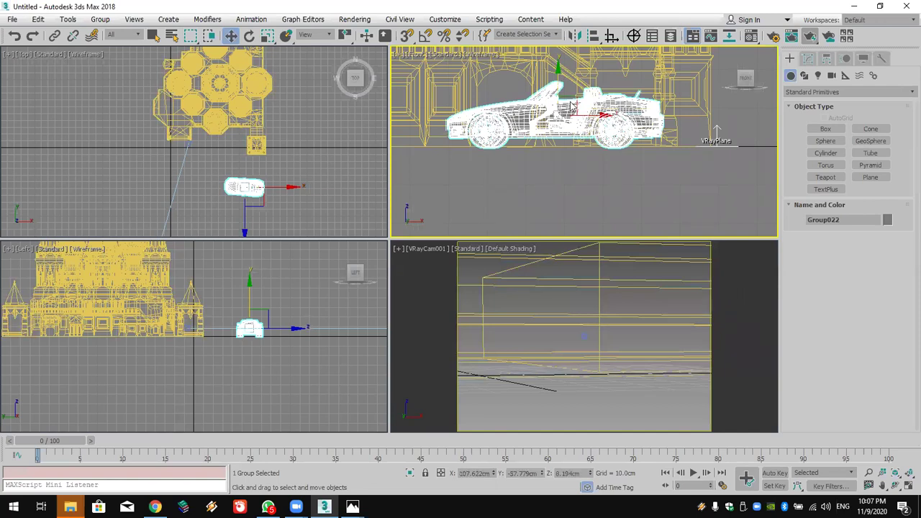
Move the car group closer to the camera's line of sight, at about X 49.5, Y -36.5 cm, and scale it down uniformly to about 0.34 percent
middle_click_drag(318, 182, 341, 156)
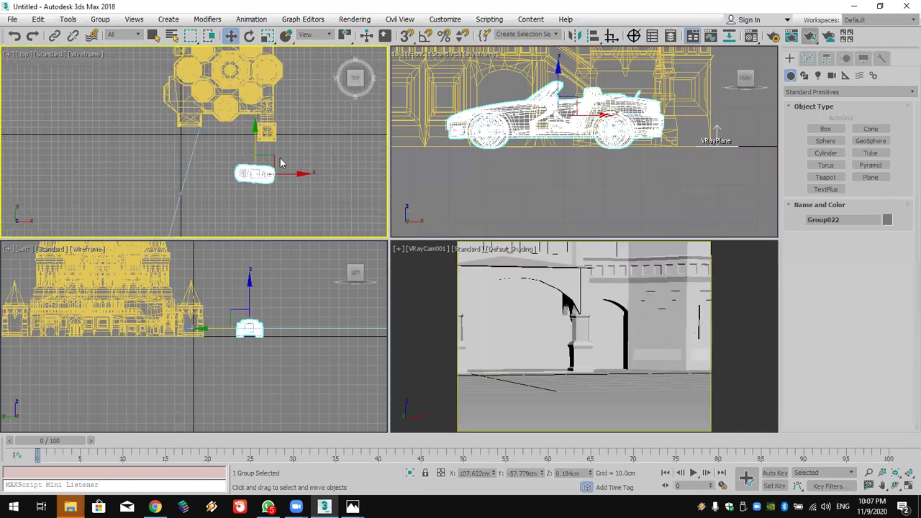
left_click_drag(264, 154, 222, 138)
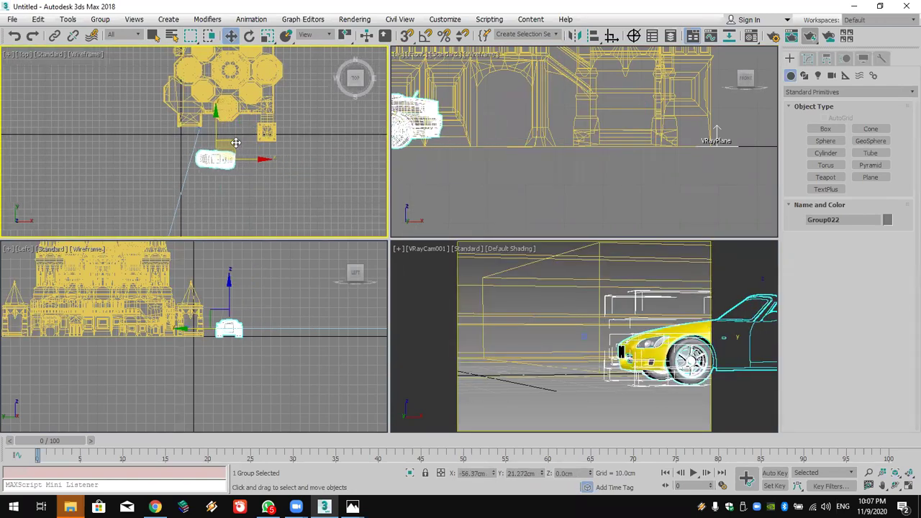
left_click(267, 35)
left_click_drag(214, 160, 222, 193)
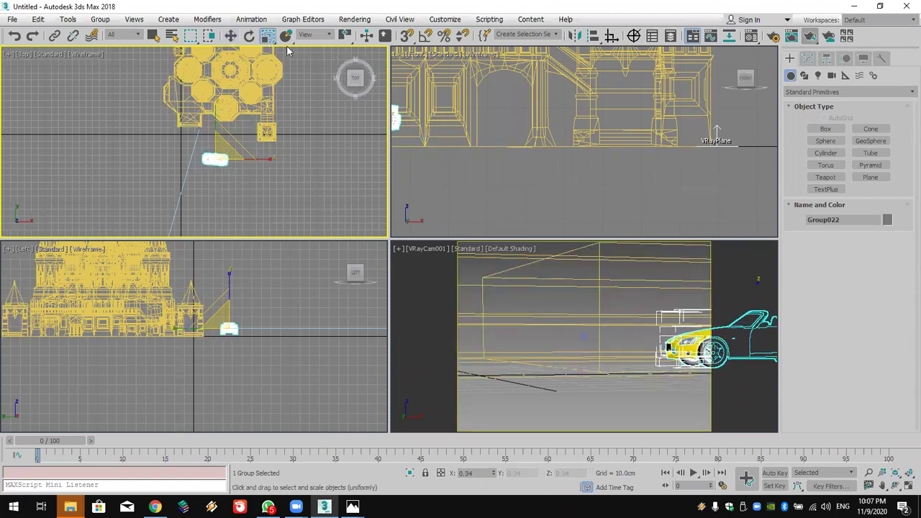
Lower the car group in the Front view until its wheels meet the ground, at about Z 5.8 cm
left_click(230, 35)
scroll(716, 131, "up", 5)
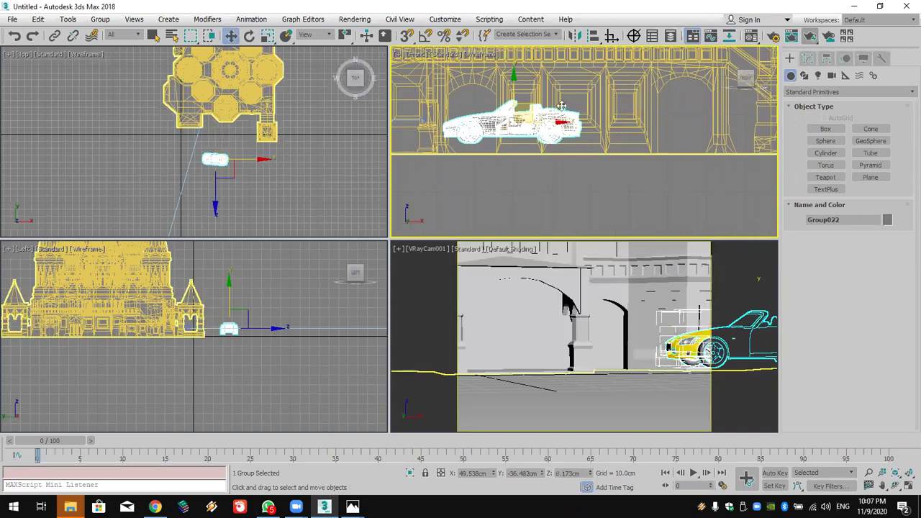
left_click_drag(510, 93, 513, 101)
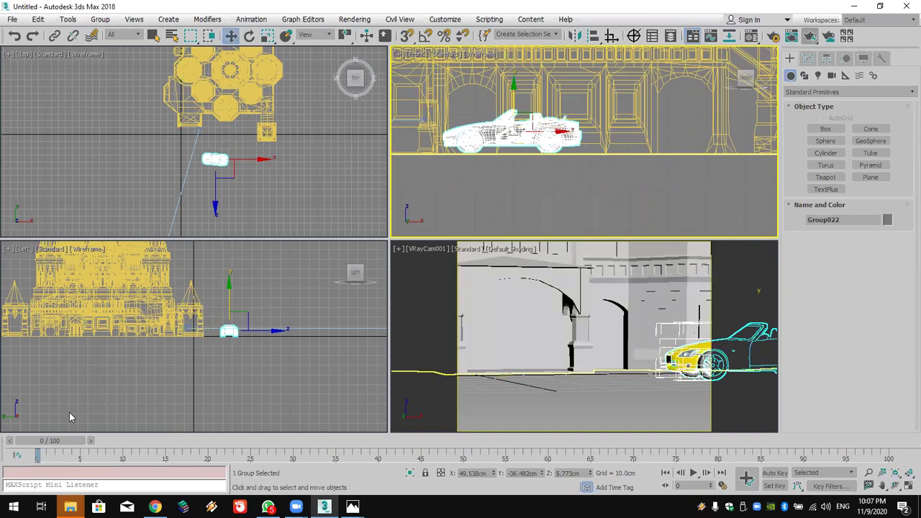
Animate the car with Auto Key by moving it across the camera view to about X -28 cm at frame 100
left_click_drag(52, 435, 904, 447)
key("w")
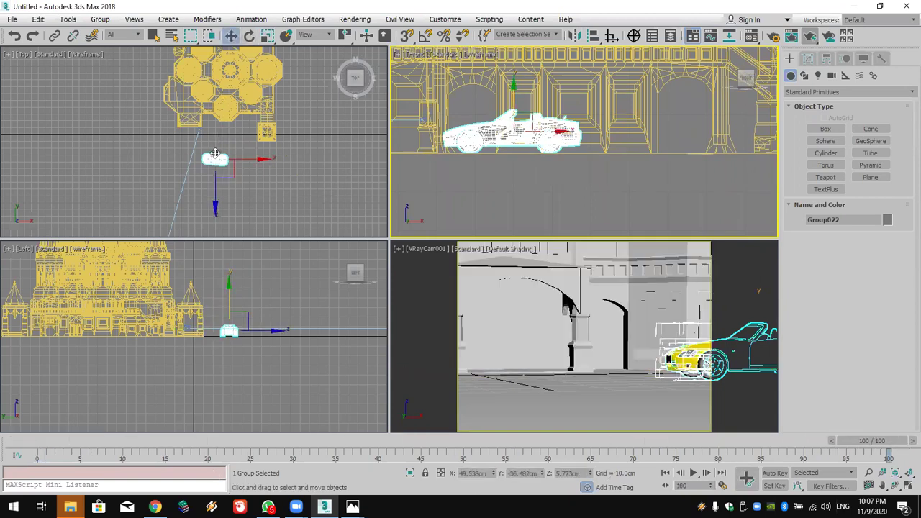
left_click(775, 472)
left_click_drag(237, 159, 172, 155)
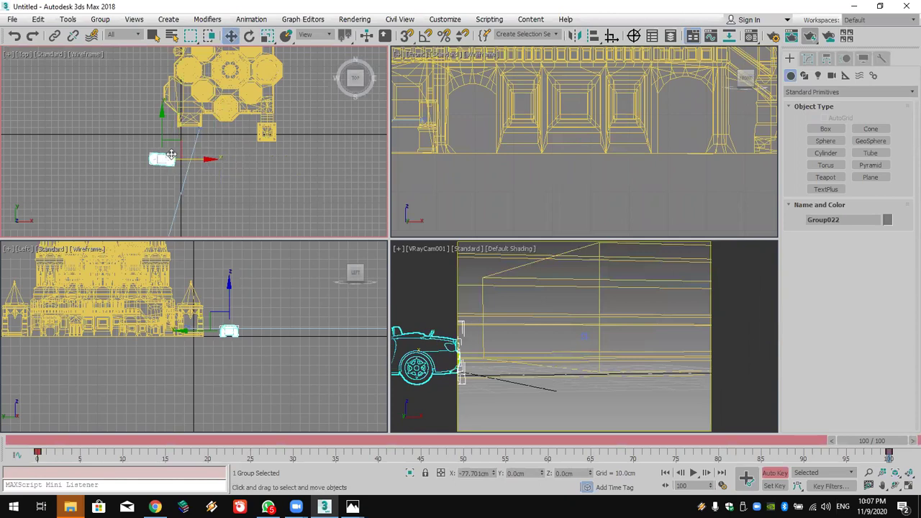
left_click(775, 473)
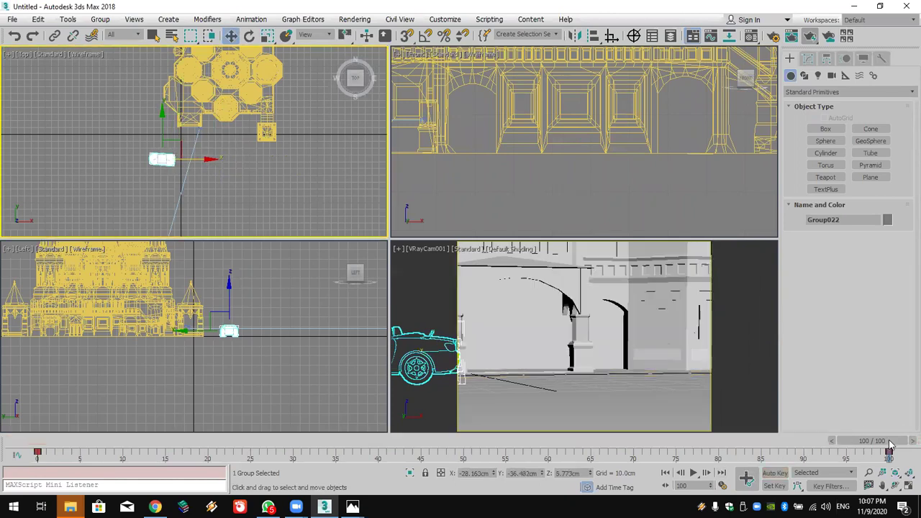
Set the animation time to frame 71 and deselect the car in the camera view
left_click_drag(888, 442, 649, 448)
key("w")
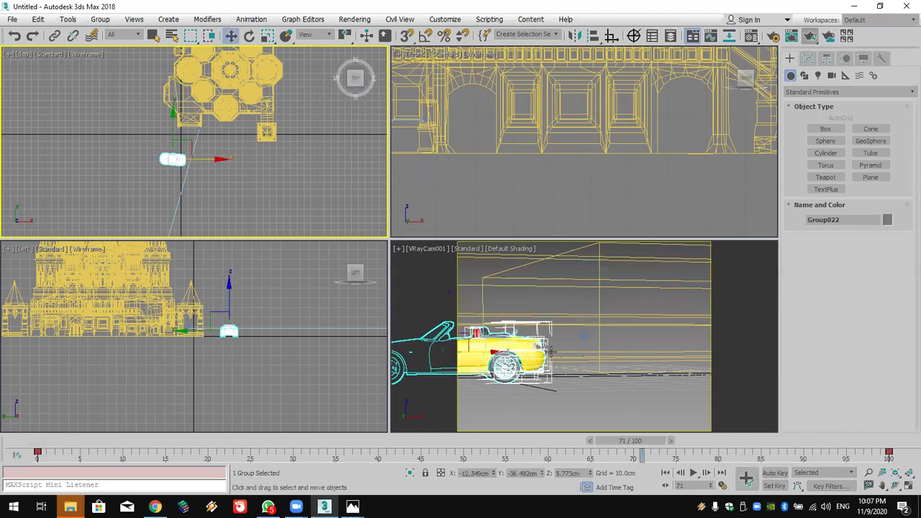
left_click(603, 415)
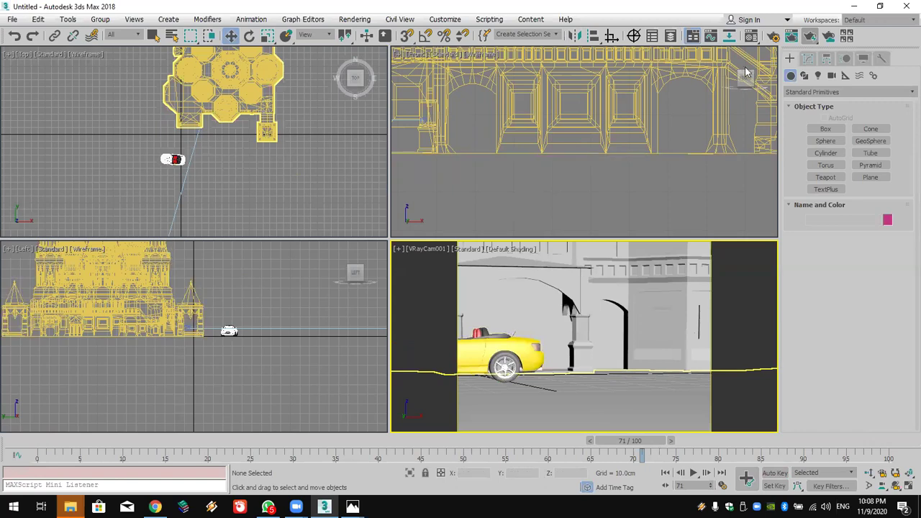
left_click(809, 36)
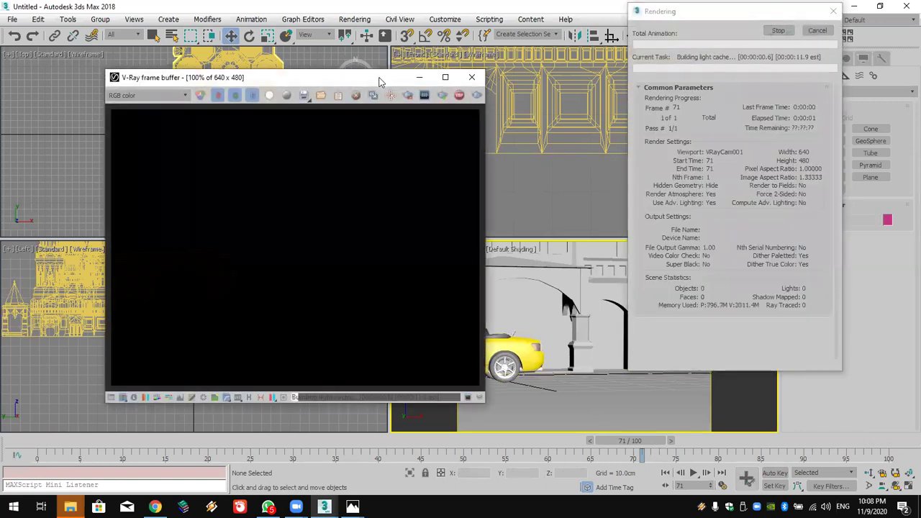
left_click(471, 77)
left_click(818, 32)
Create a VRaySun in the Top view, placed far beyond the castle's front corner and aimed at the car
scroll(316, 155, "down", 5)
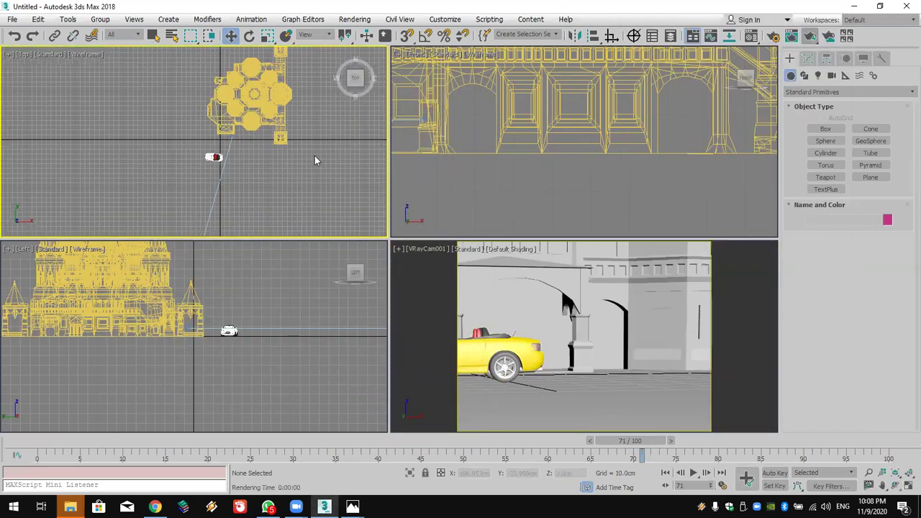
middle_click_drag(317, 156, 305, 159)
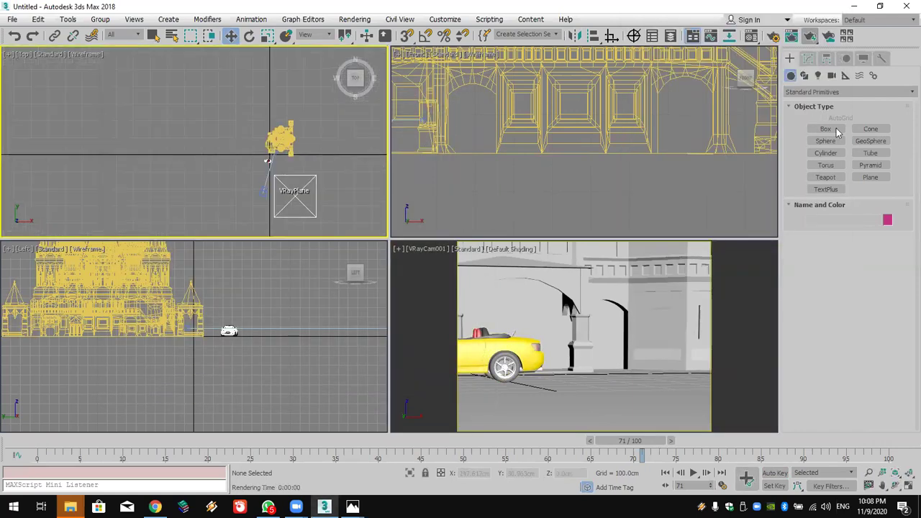
left_click(818, 75)
left_click(834, 92)
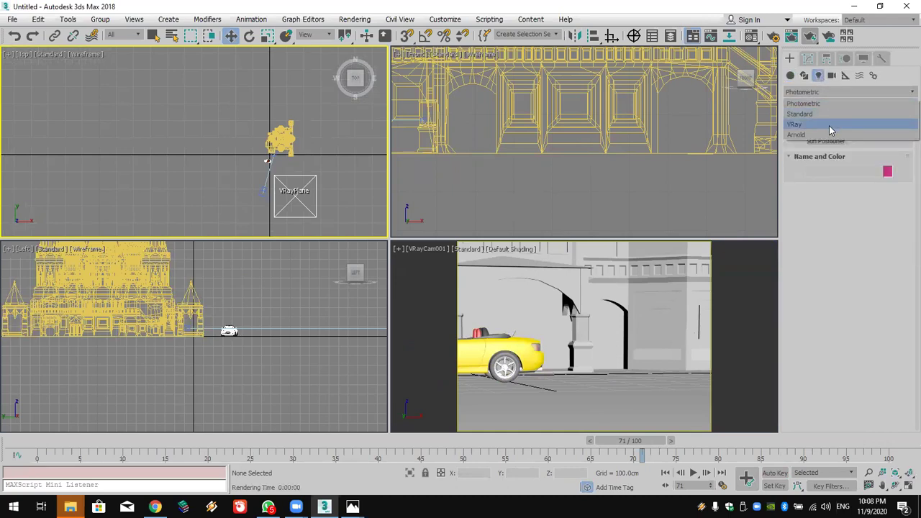
left_click(835, 129)
left_click(872, 142)
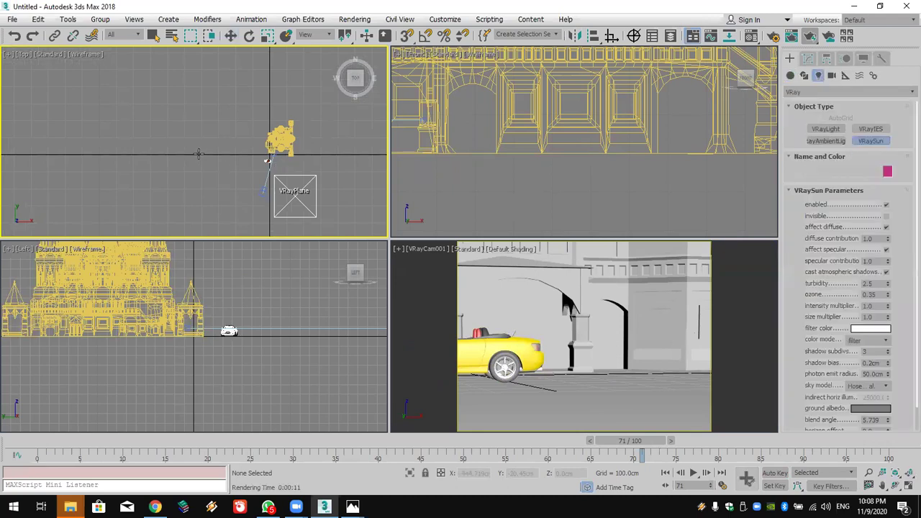
left_click_drag(54, 79, 268, 160)
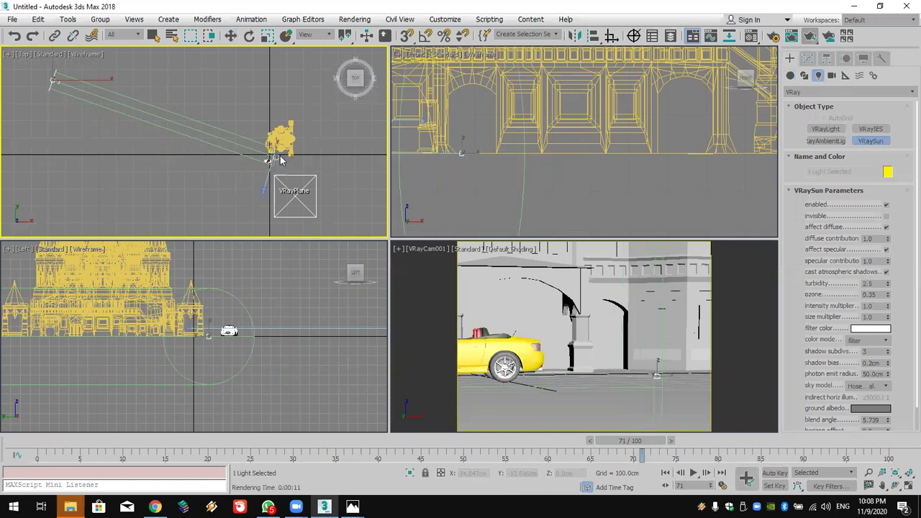
left_click(496, 289)
Raise the VRaySun in the Left view to a height of about 333 cm
right_click(291, 329)
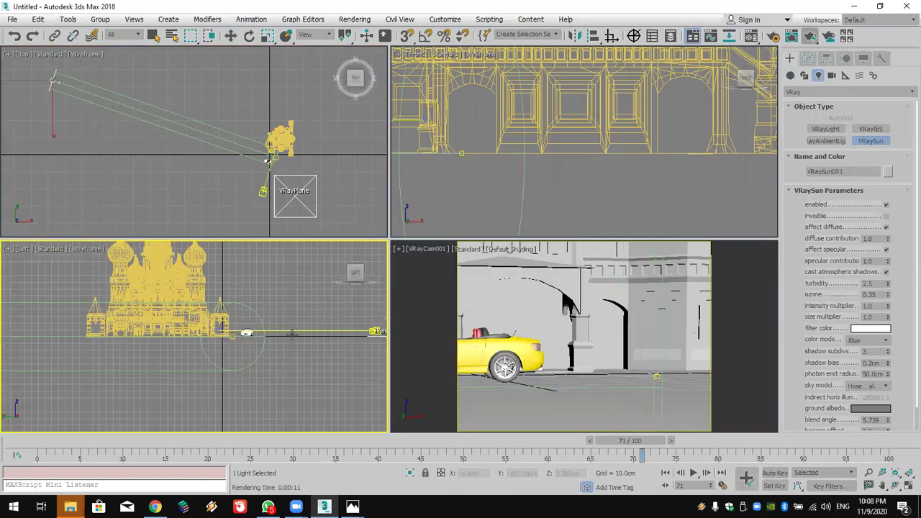
scroll(293, 336, "down", 5)
key("w")
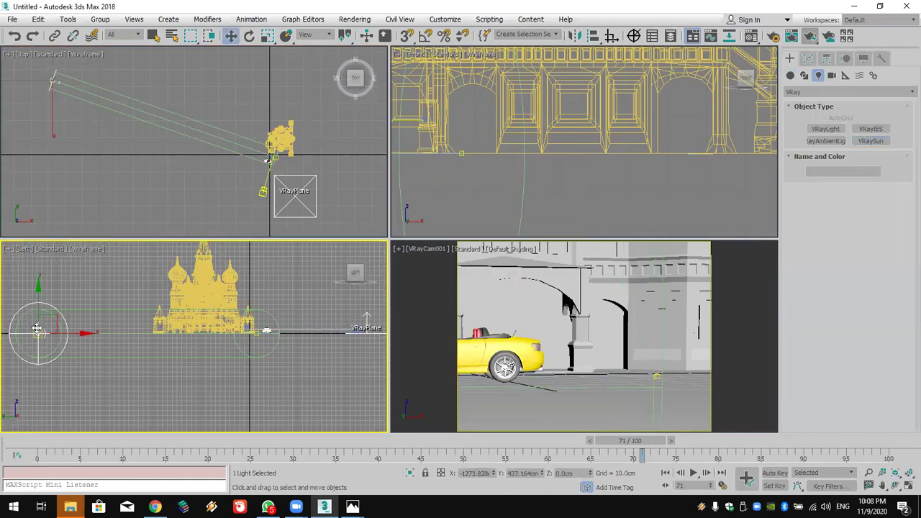
left_click_drag(41, 310, 115, 154)
Start a test render of the VRayCam001 view at frame 71 and close the frame buffer
right_click(589, 336)
left_click(810, 37)
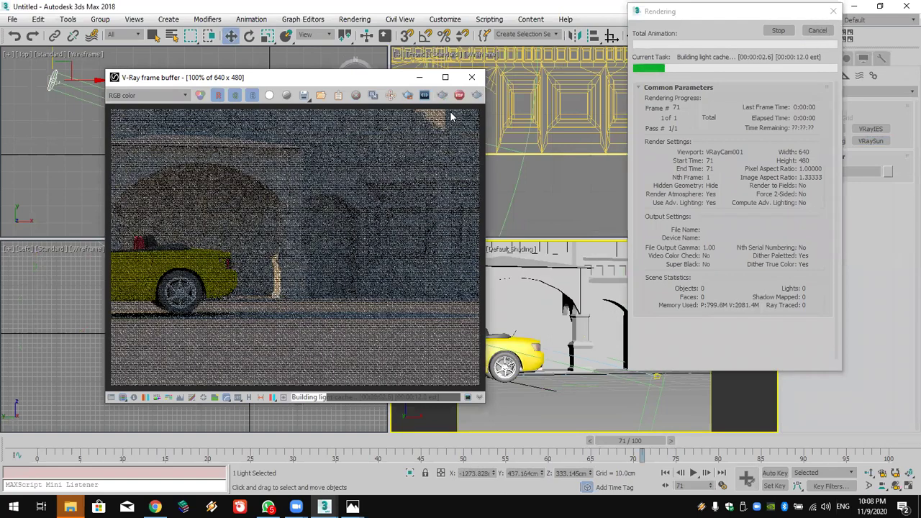
left_click(472, 77)
Set the primary GI engine to Irradiance map with the Low preset in the render settings
left_click(355, 19)
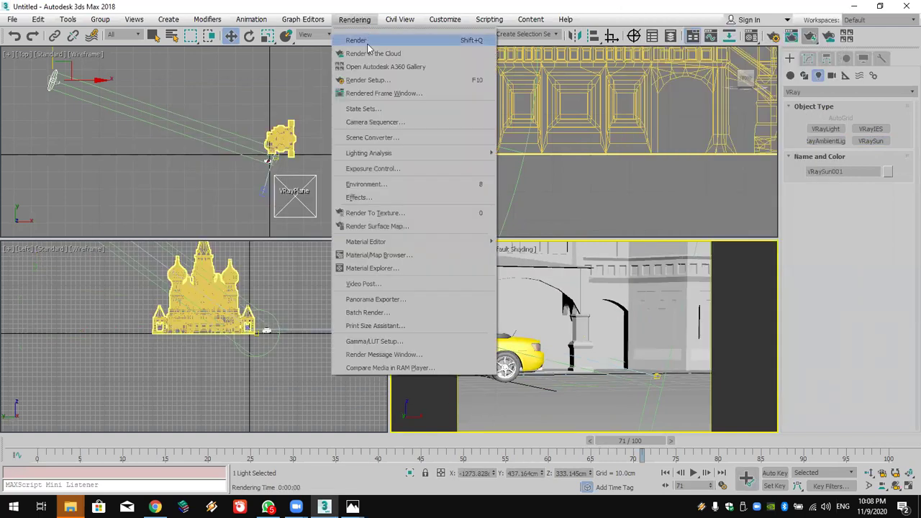
left_click(369, 79)
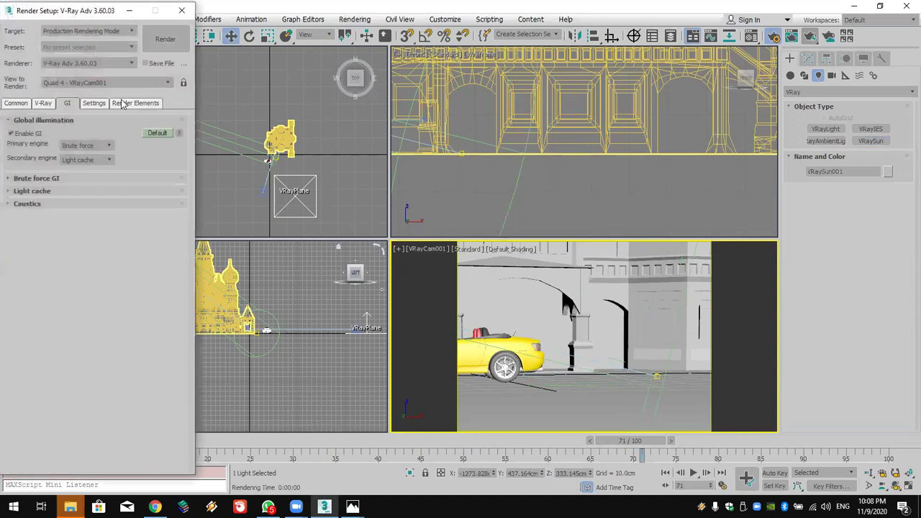
left_click(81, 145)
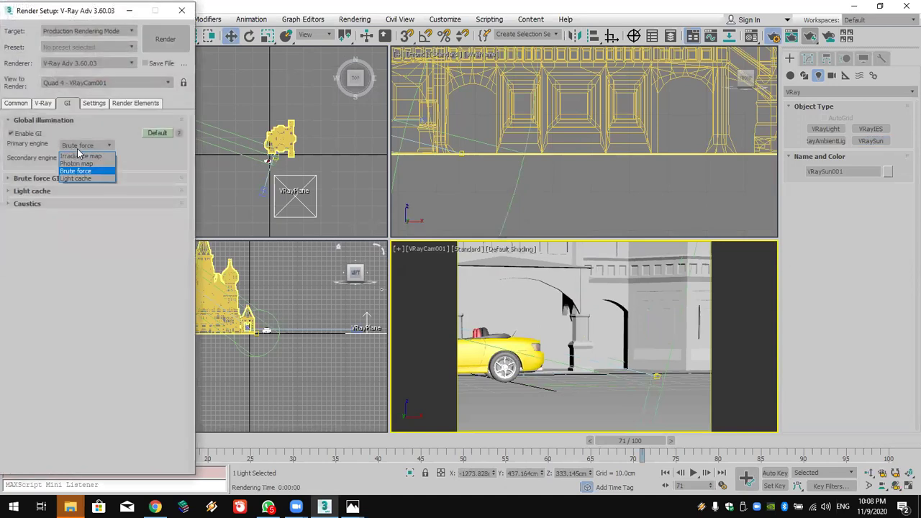
left_click(79, 154)
left_click(78, 176)
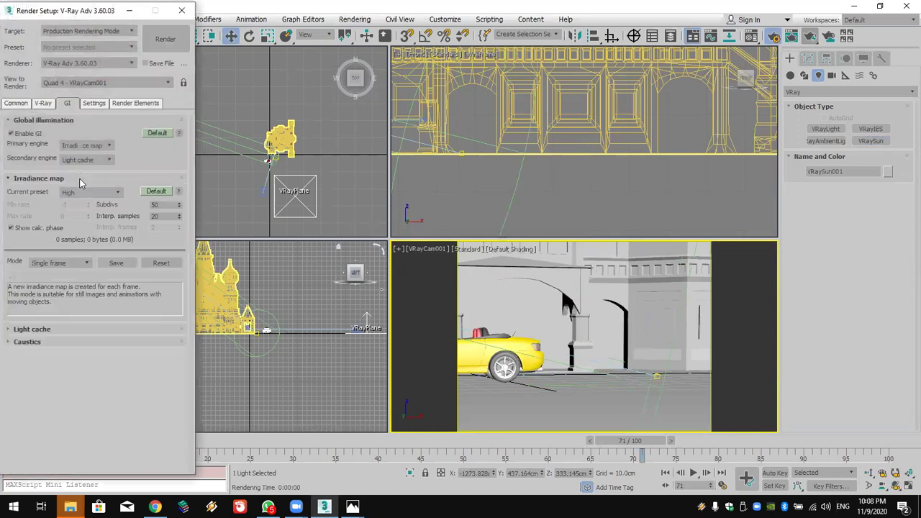
left_click(90, 192)
left_click(85, 219)
Set the Light cache subdivs to 500 and close the render settings
left_click(101, 327)
double_click(75, 342)
type("500")
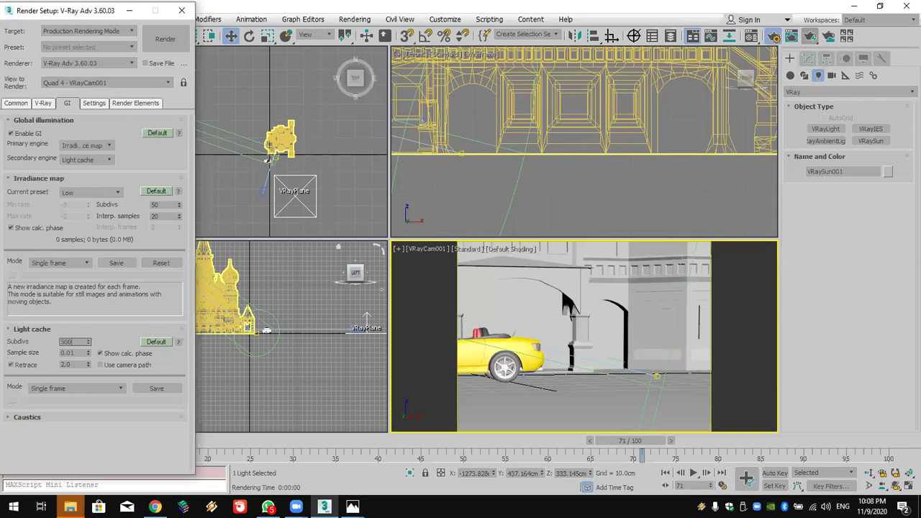
key("Return")
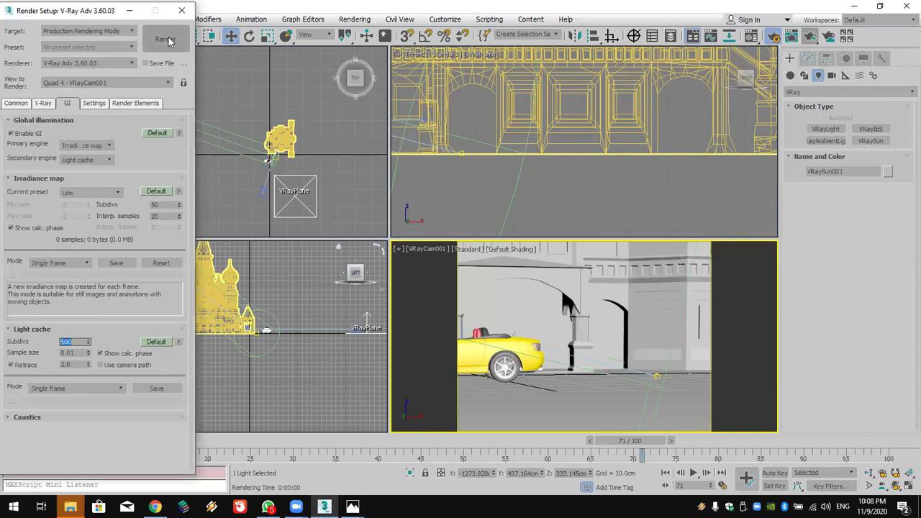
left_click(180, 12)
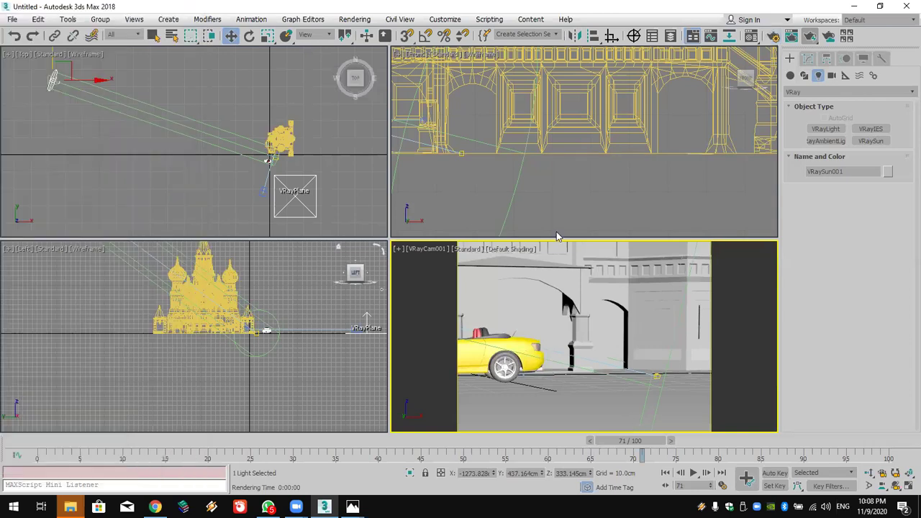
Lower the car group slightly in the Front view to about Z 5.46 cm and activate the camera view
right_click(756, 224)
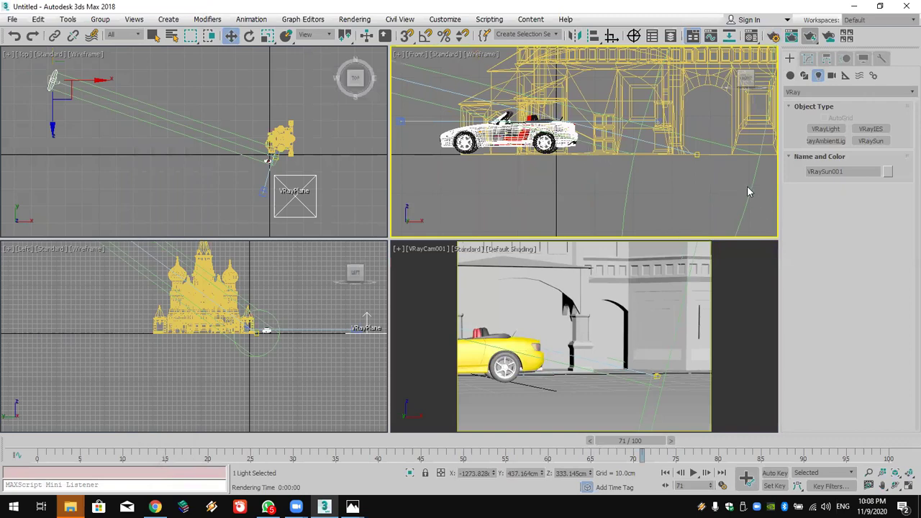
scroll(547, 122, "up", 5)
left_click(544, 115)
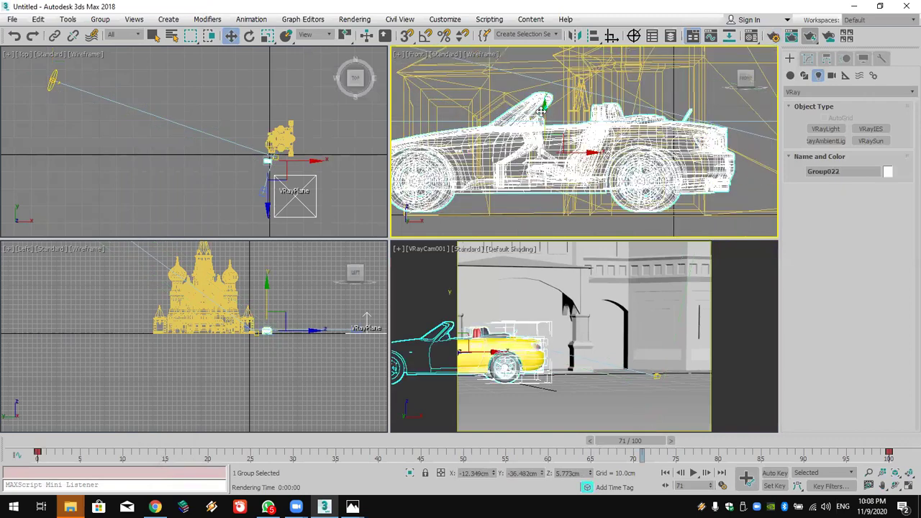
right_click(646, 403)
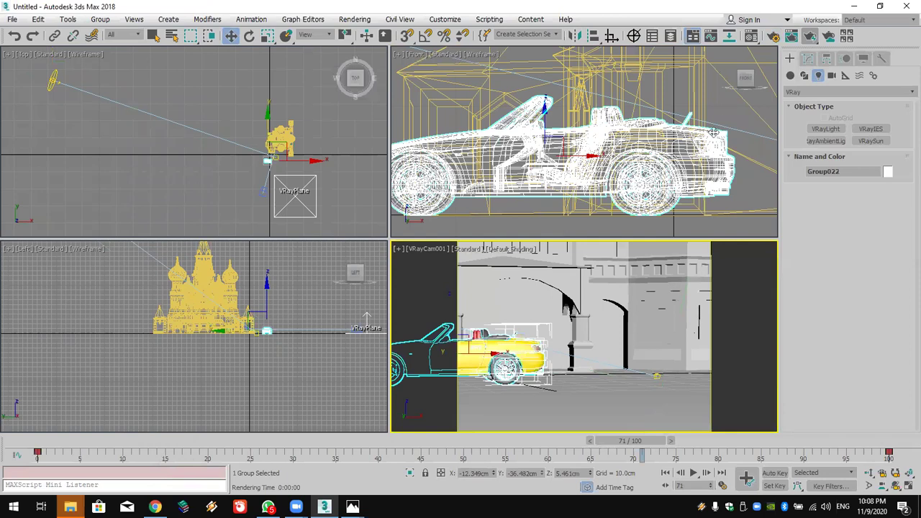
Test-render the VRayCam001 view at frame 71 with mouse tracking toggled on, stop the render and close the frame buffer
left_click(810, 36)
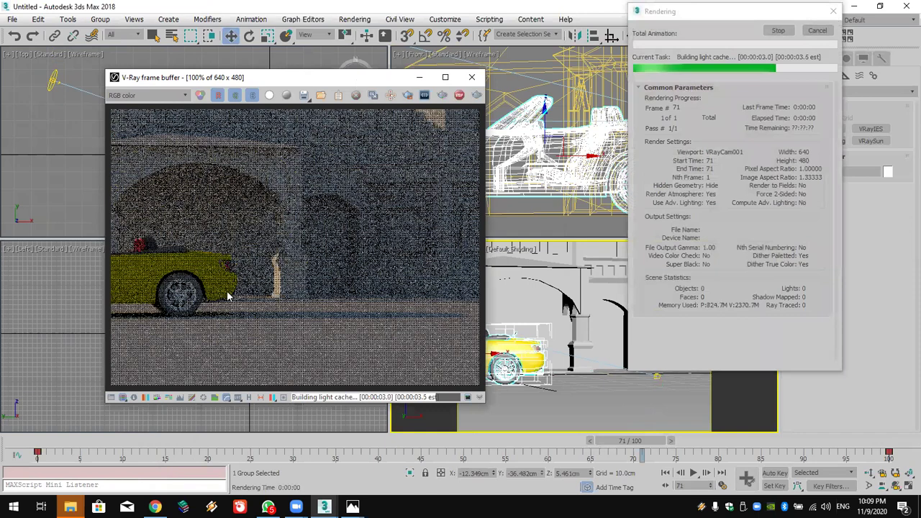
left_click(390, 95)
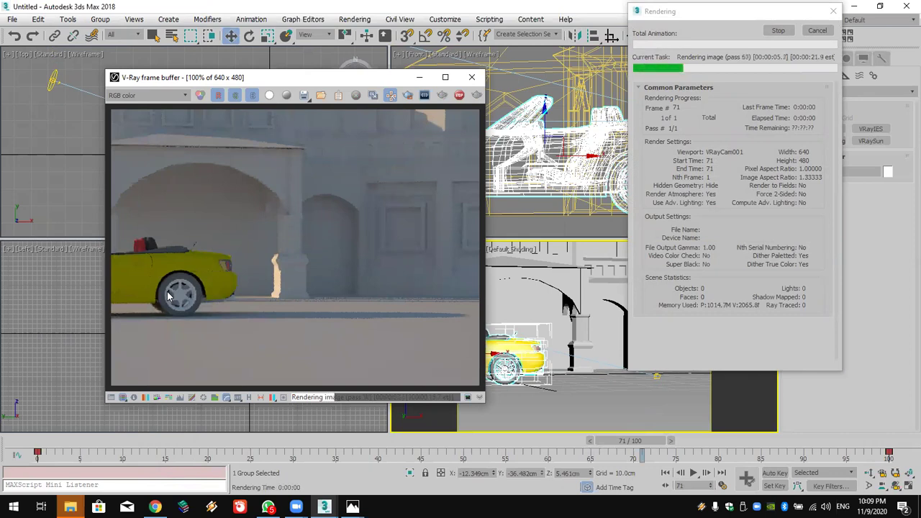
left_click(767, 41)
left_click(777, 31)
left_click(472, 77)
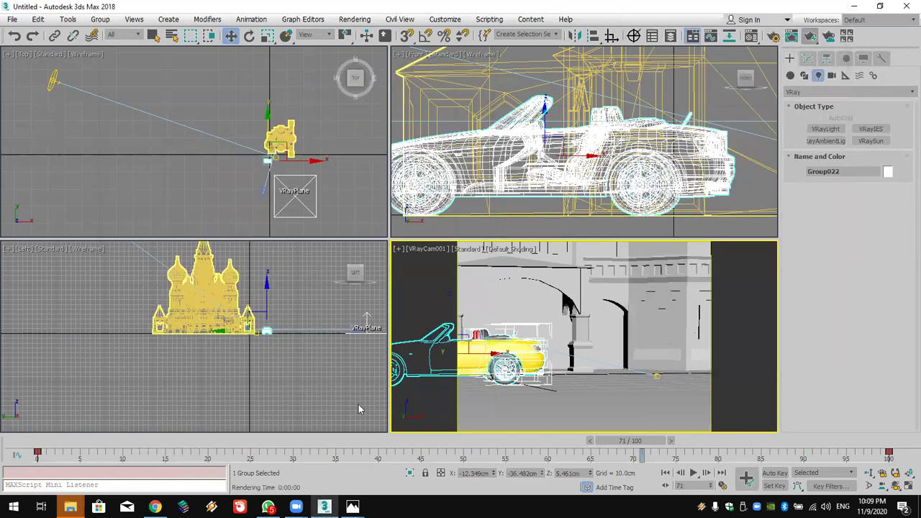
Switch to Photos to consult the shutter speed side of the exposure triangle image, and return to 3ds Max
mouse_move(353, 507)
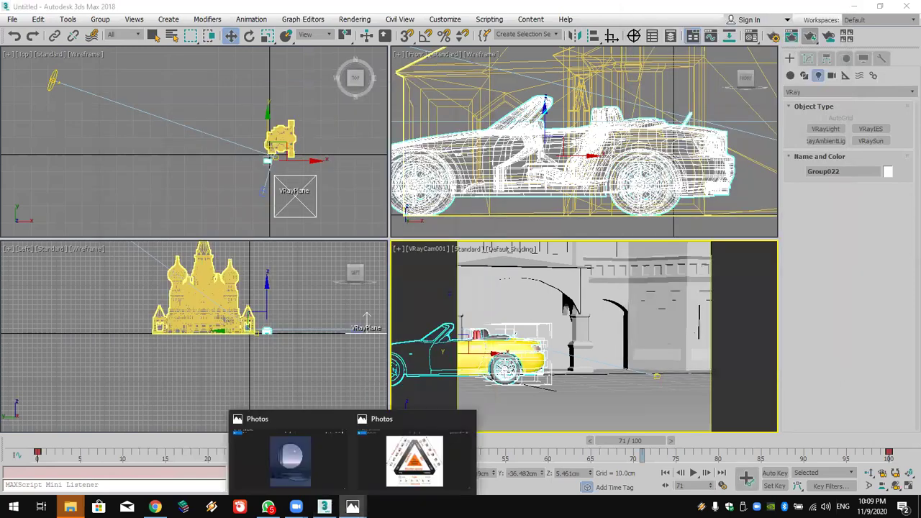
left_click(414, 467)
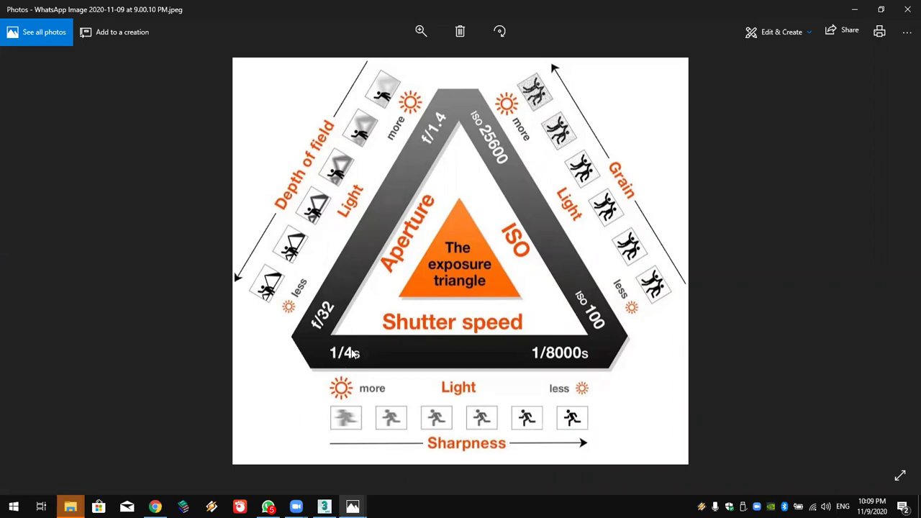
left_click(323, 507)
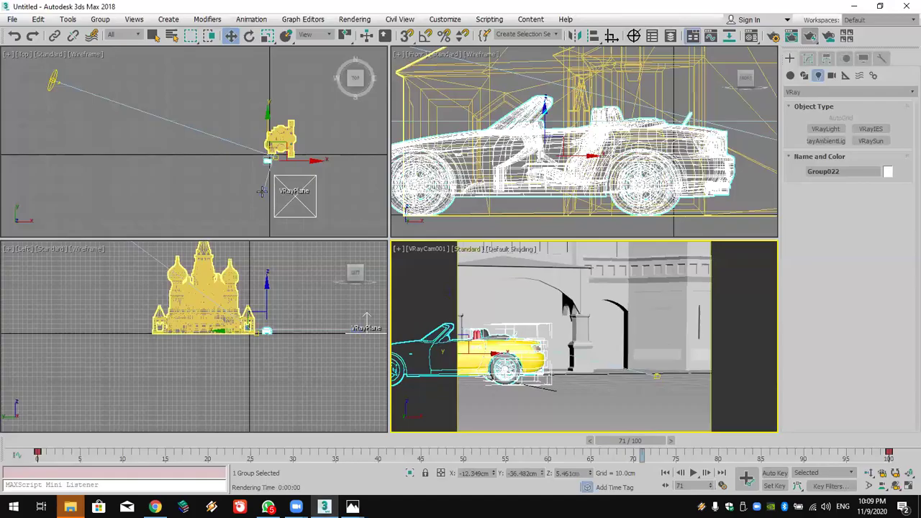
Set the VRayCam001 camera's shutter speed to 50 and its f-number to 16
left_click(262, 191)
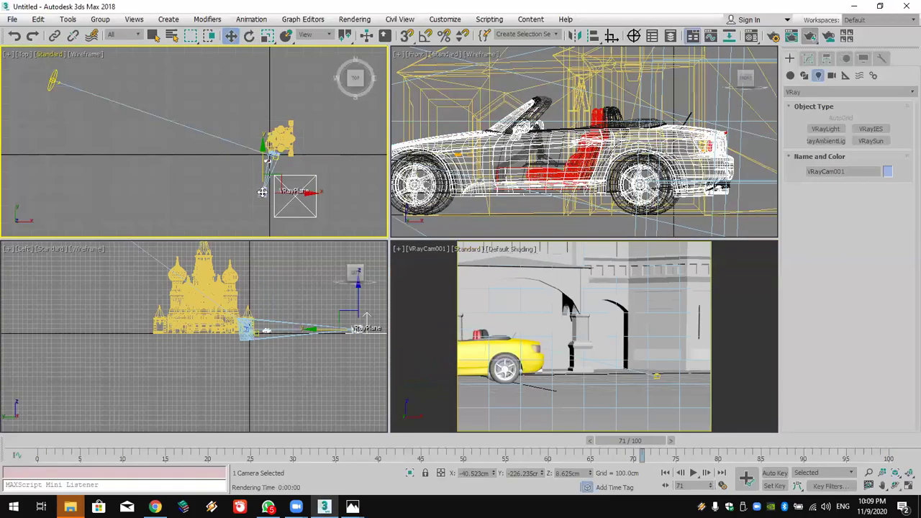
left_click(808, 59)
scroll(805, 269, "down", 10)
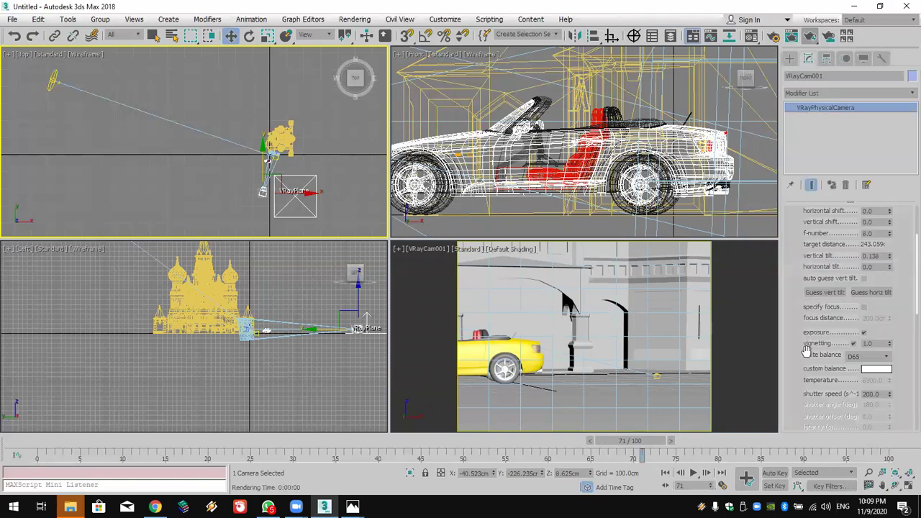
double_click(880, 394)
type("50")
key("Return")
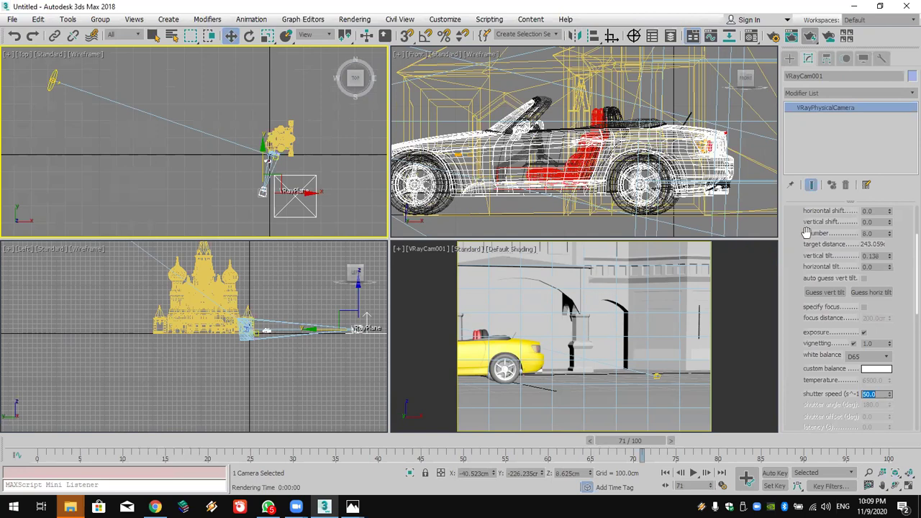
scroll(803, 258, "up", 1)
double_click(871, 259)
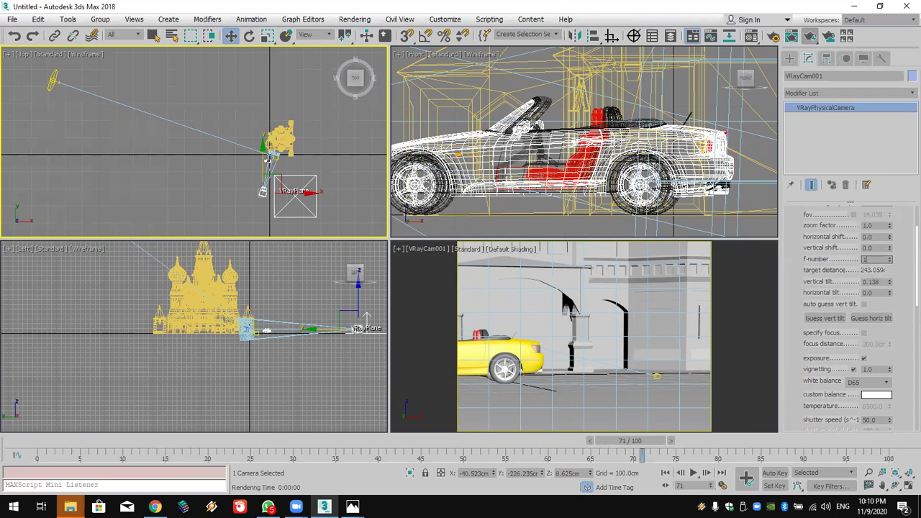
key("Return")
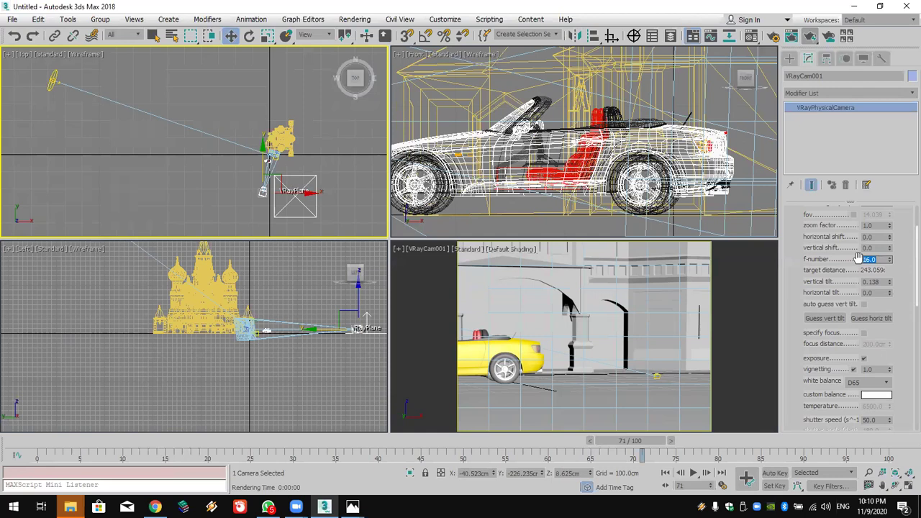
Enable motion blur in the camera's sampling settings and start a render of the VRayCam001 view at frame 71
left_click(792, 316)
scroll(792, 306, "down", 1)
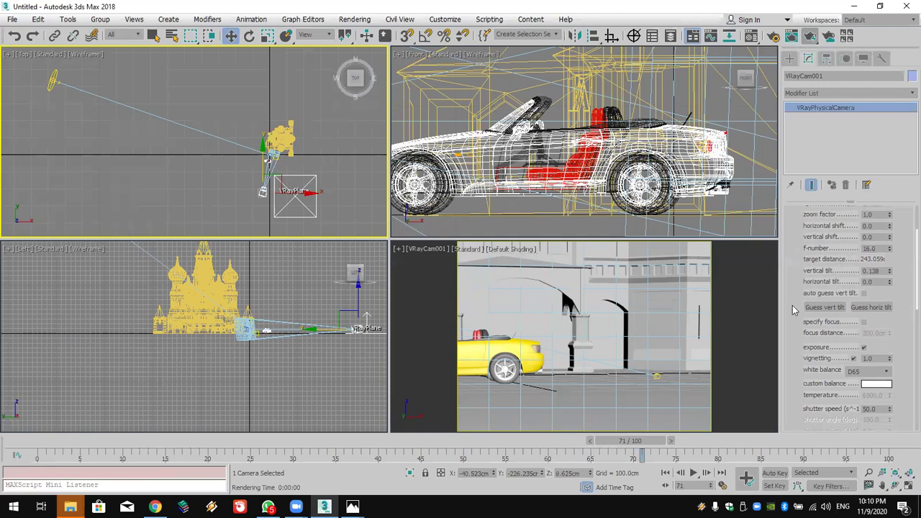
left_click_drag(792, 305, 823, 188)
left_click_drag(803, 425, 815, 255)
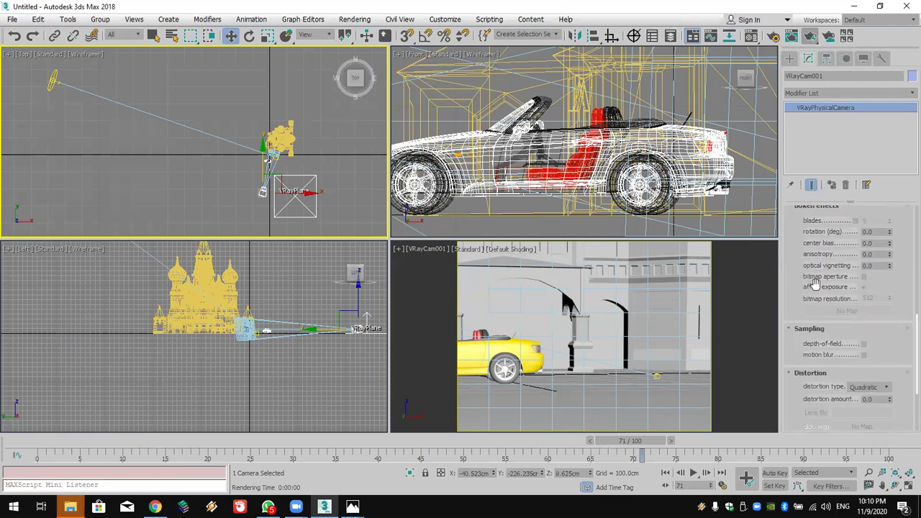
left_click(863, 355)
right_click(727, 280)
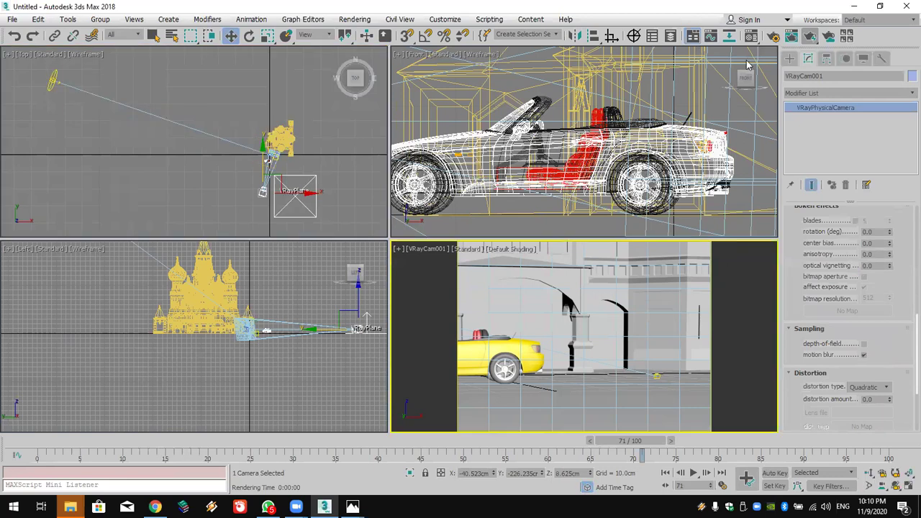
left_click(809, 34)
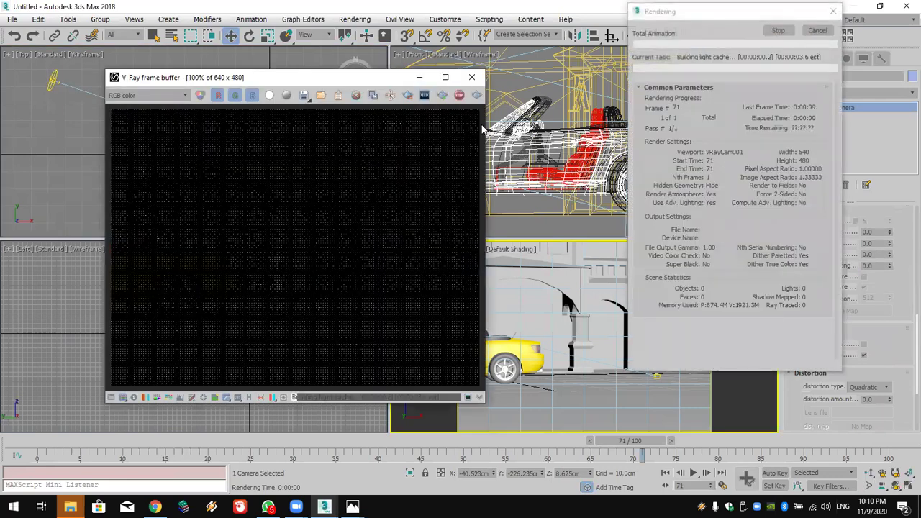